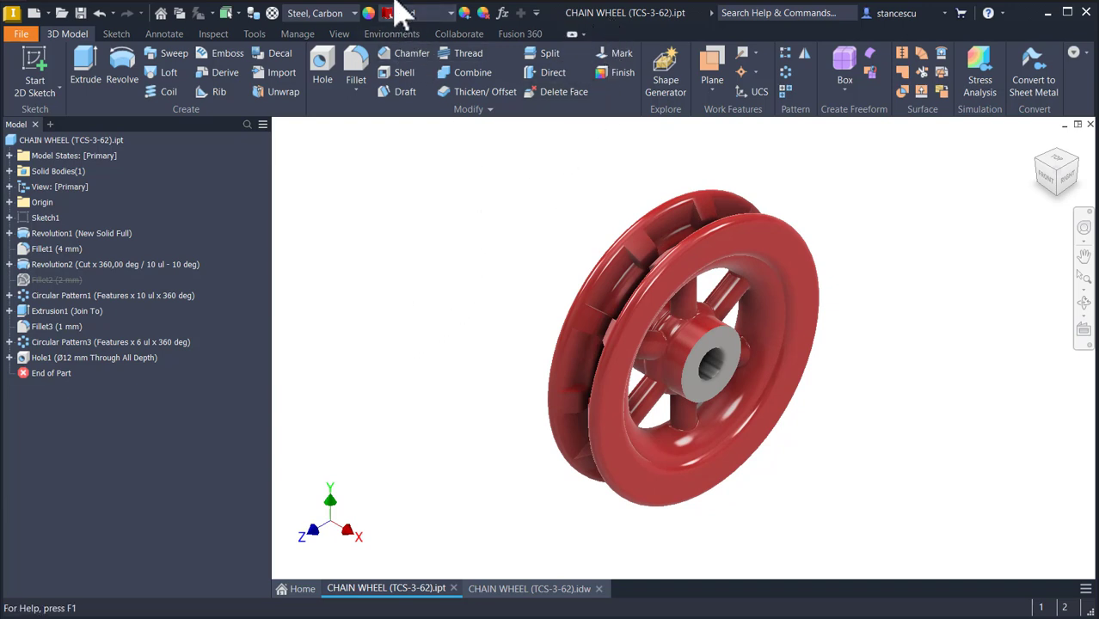
- Create a new part from the metric Standard (mm).ipt template and start a 2D sketch on the front XY plane
key(alt+Tab)
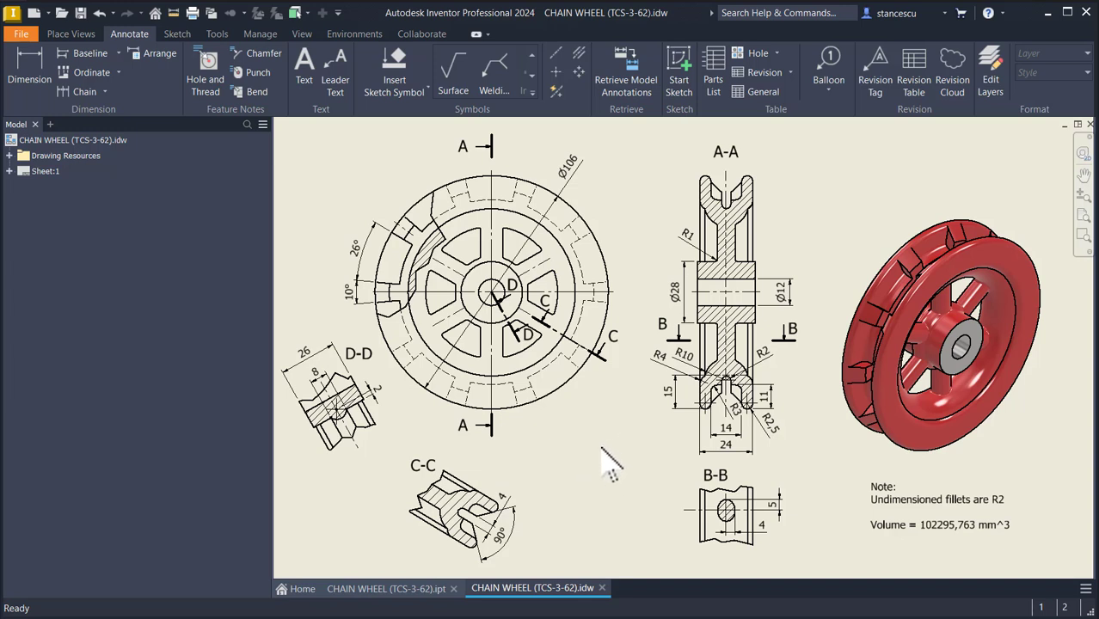
click(70, 33)
click(33, 12)
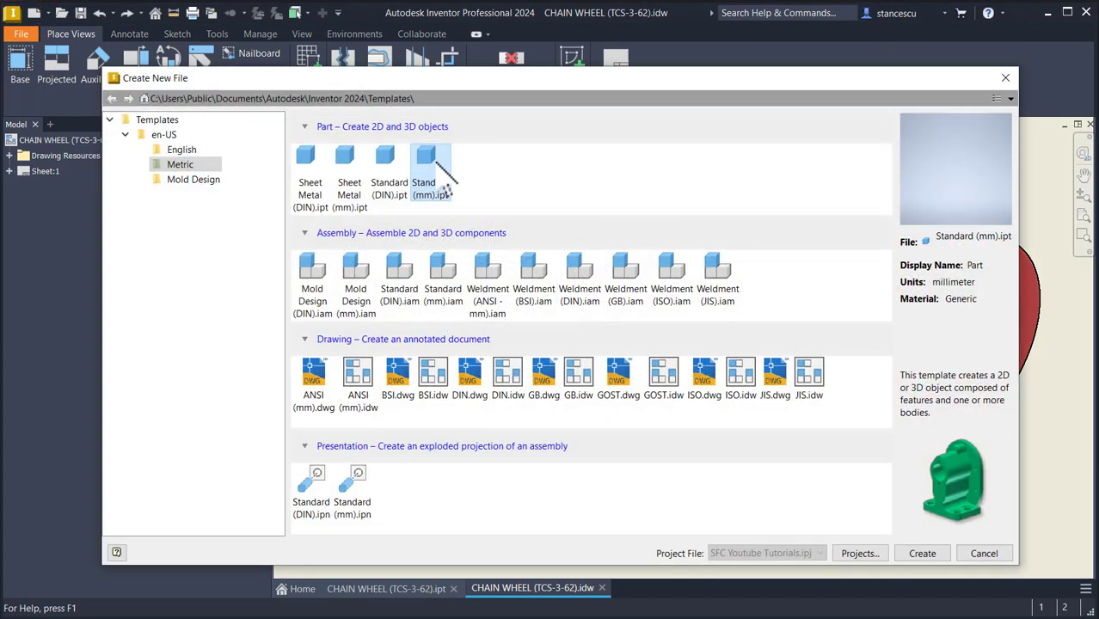
double_click(437, 165)
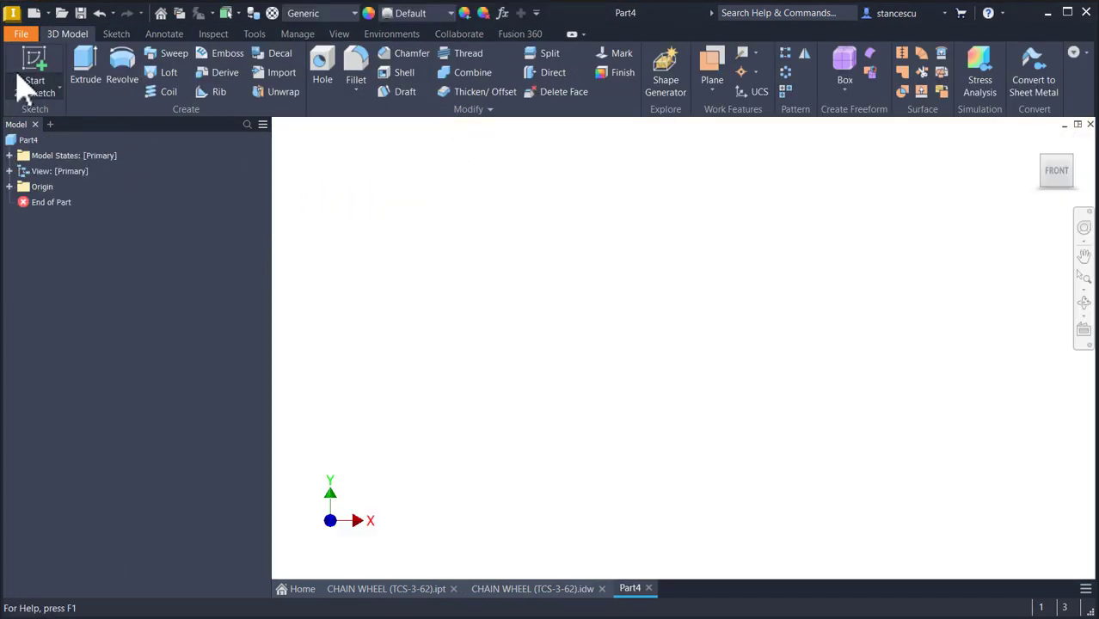
click(33, 73)
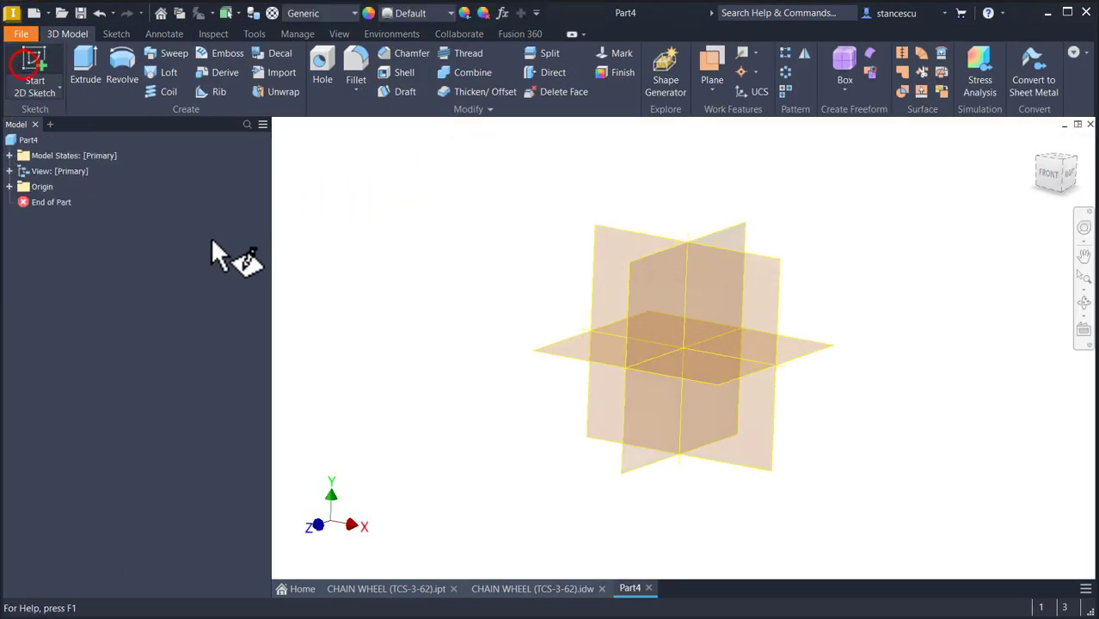
click(651, 228)
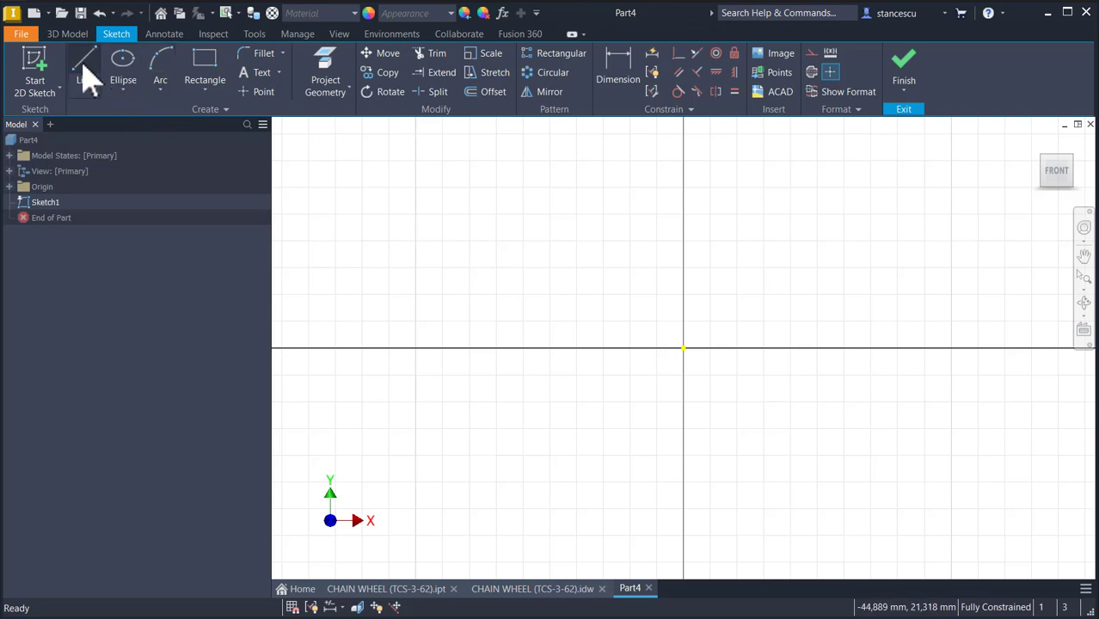
- Sketch a rectangle 26 mm wide and about 5.6 mm high, with its upper edge on the horizontal axis
click(203, 60)
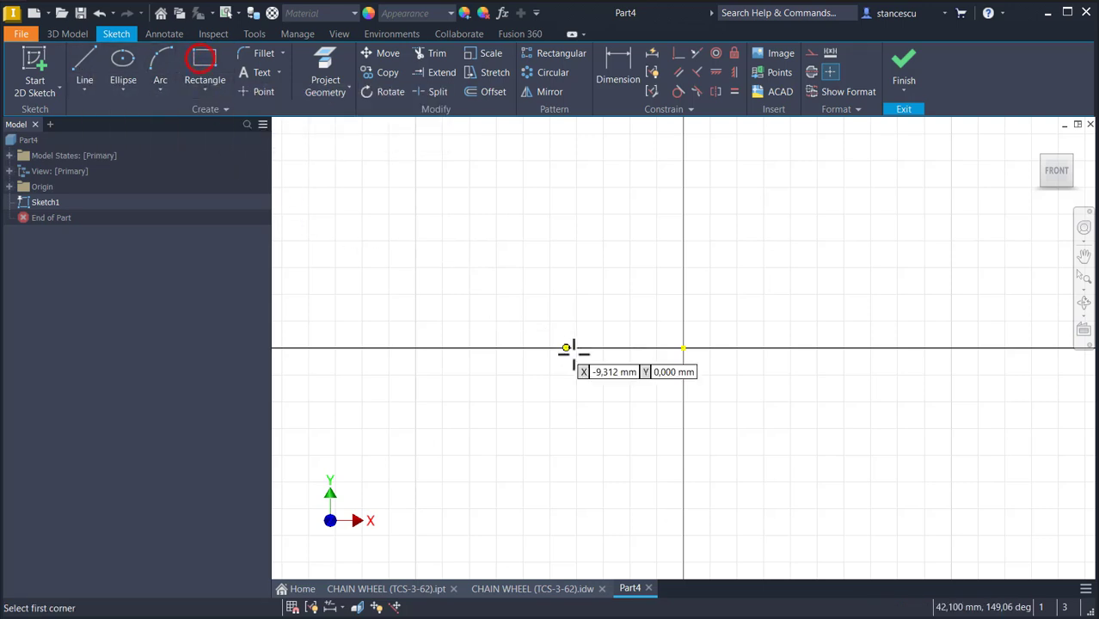
click(623, 348)
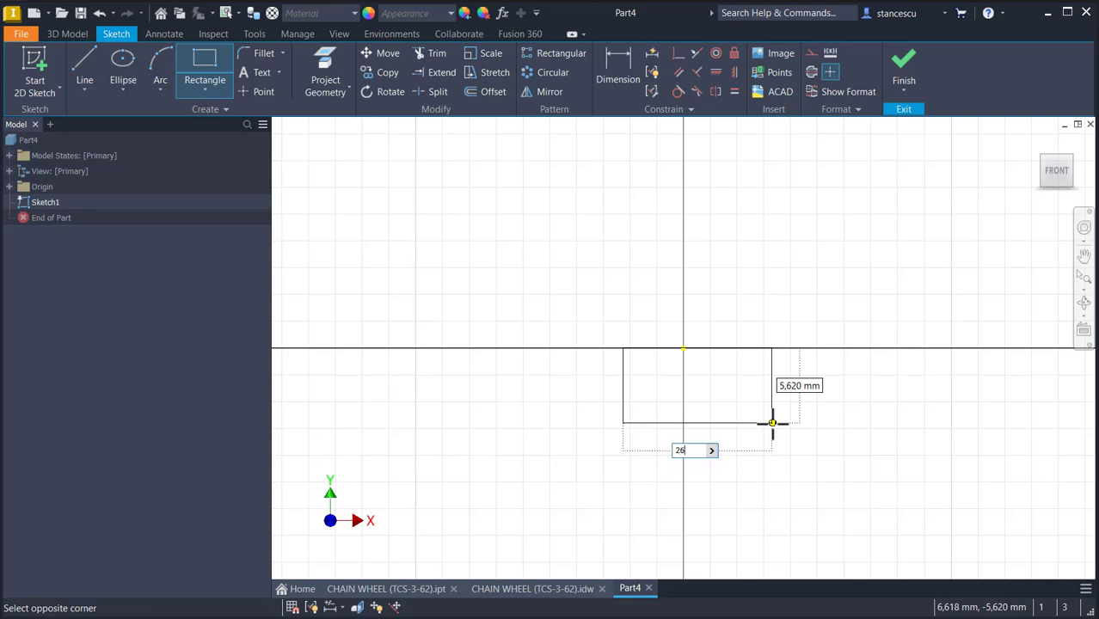
key(Return)
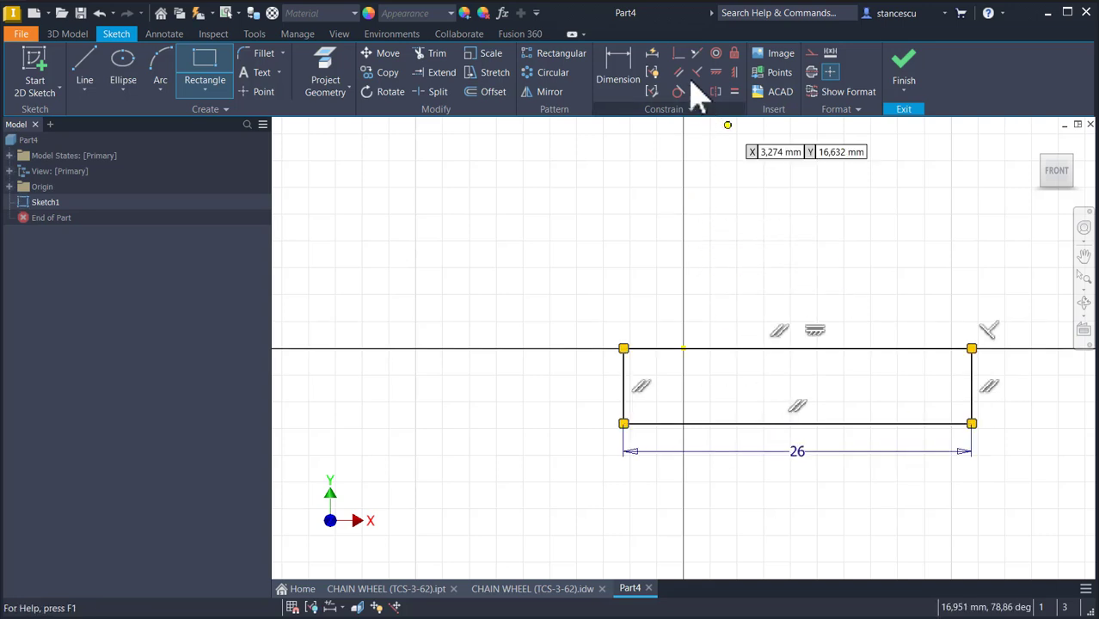
- Constrain the midpoint of the rectangle's upper edge coincident with the sketch origin
click(679, 54)
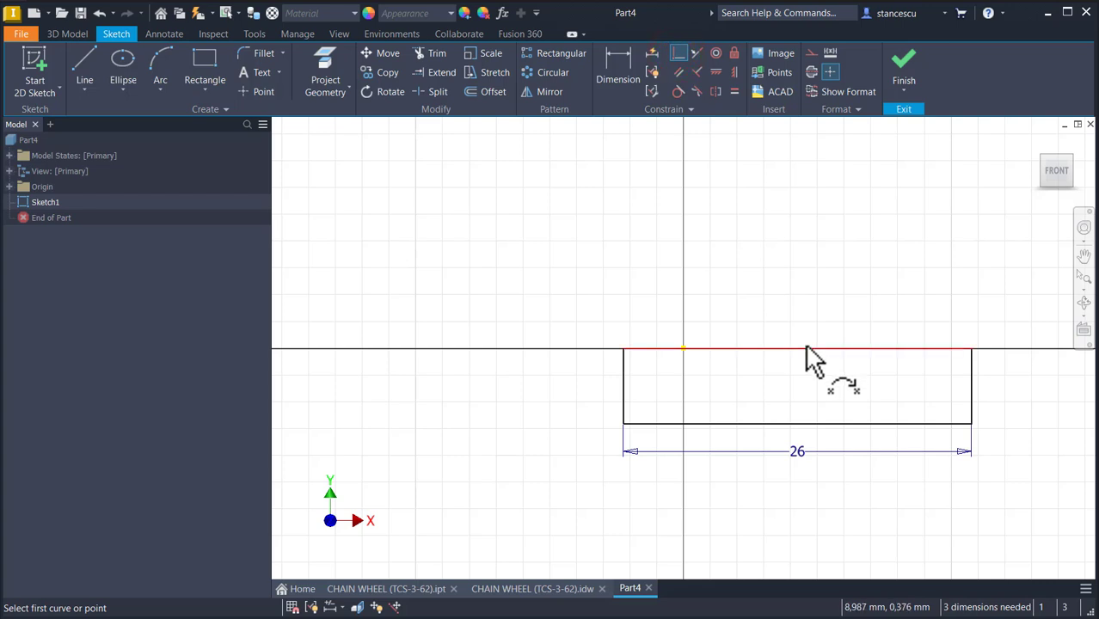
click(798, 349)
click(682, 348)
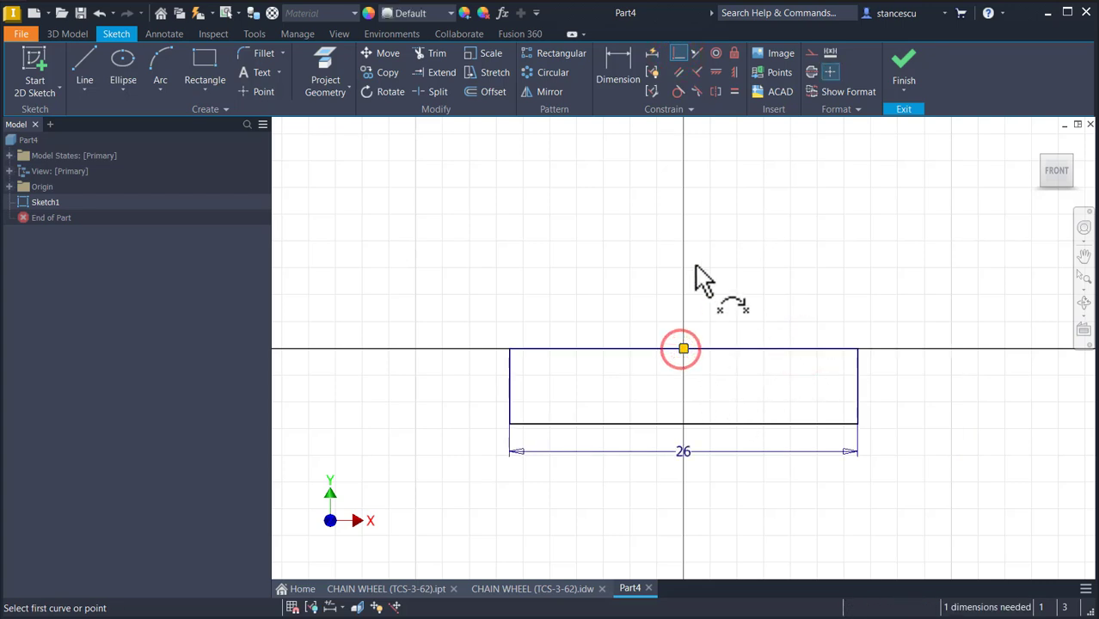
key(Escape)
- Convert the rectangle's upper edge to a centerline and dimension the lower edge about it with a 28 mm diameter
drag(629, 290, 596, 400)
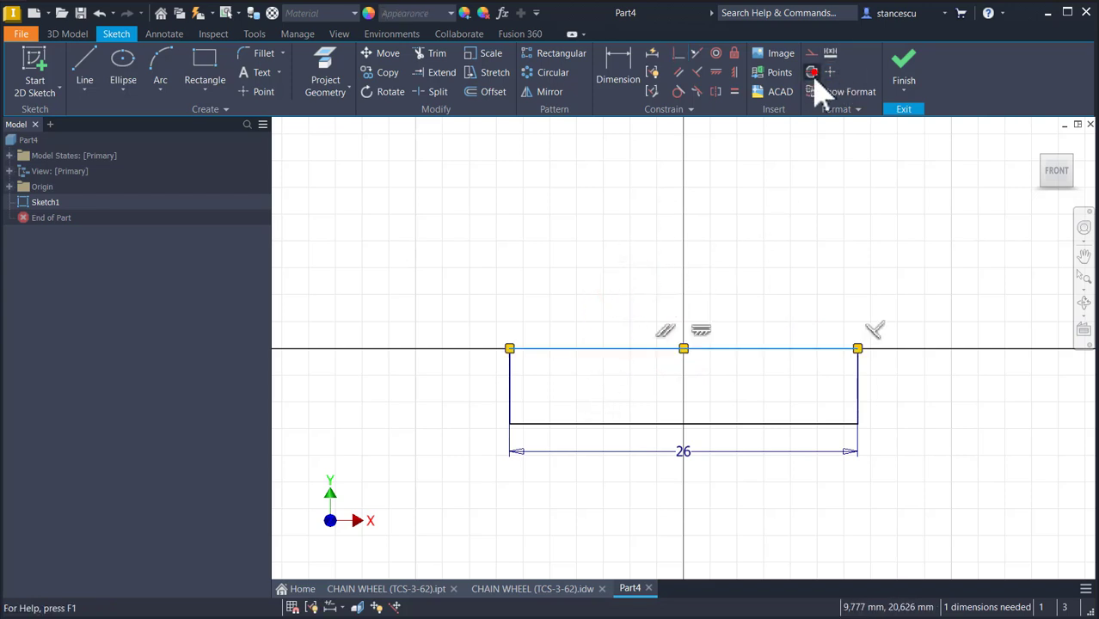
click(811, 73)
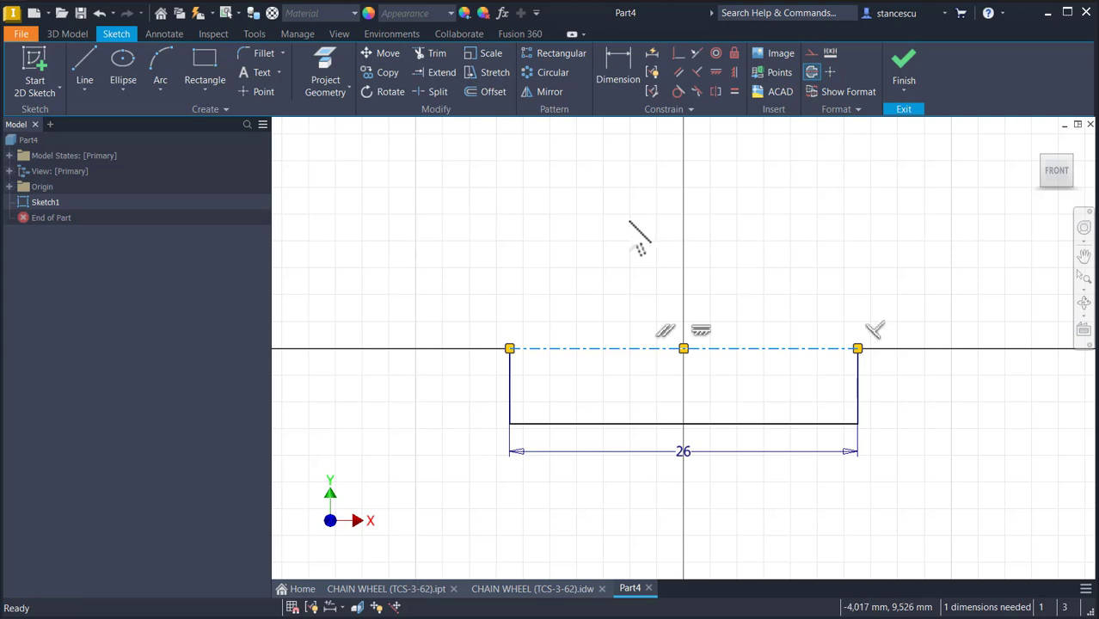
click(621, 81)
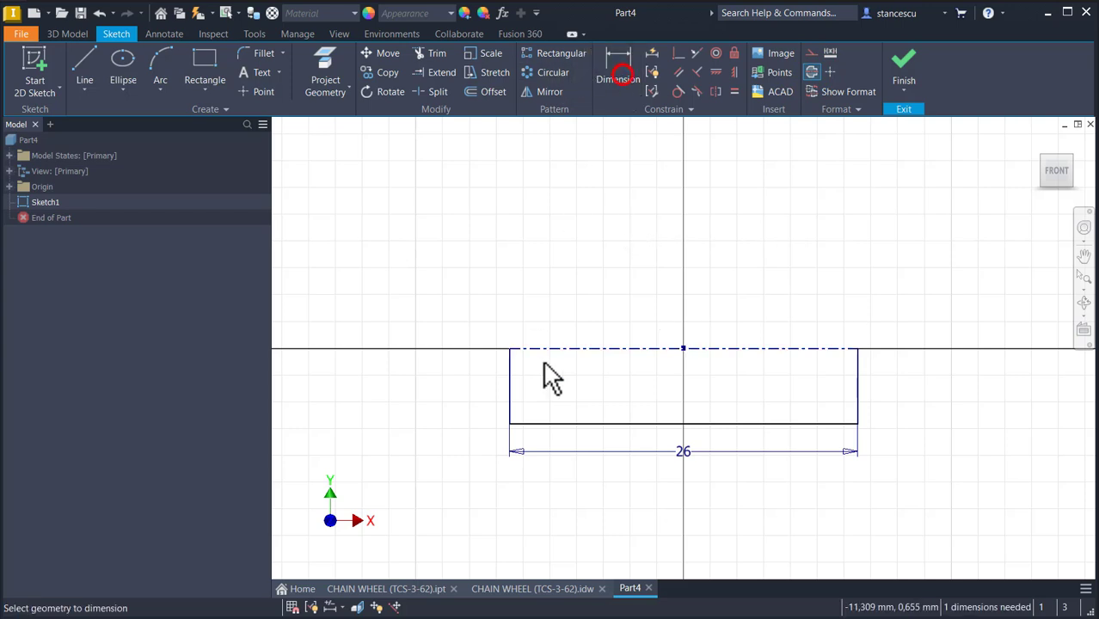
click(574, 423)
click(590, 348)
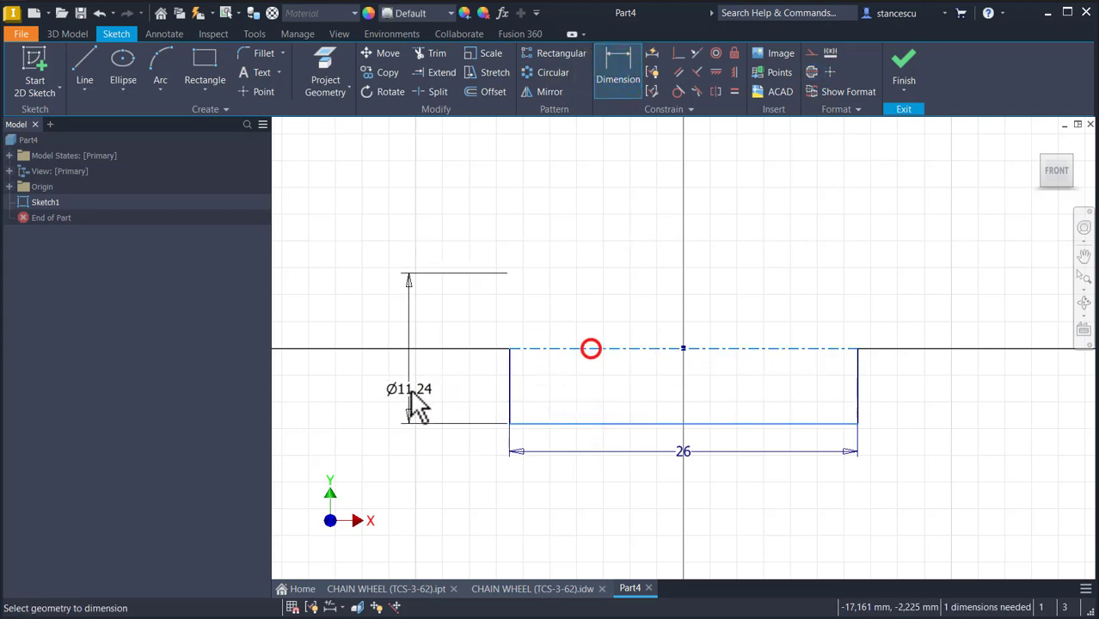
click(410, 390)
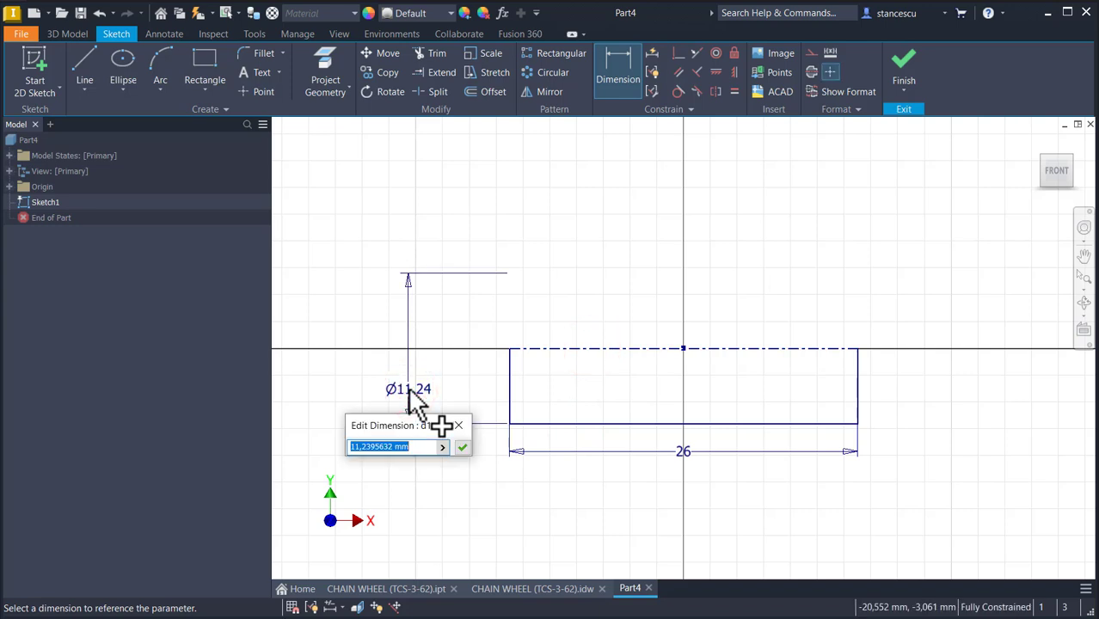
key(Return)
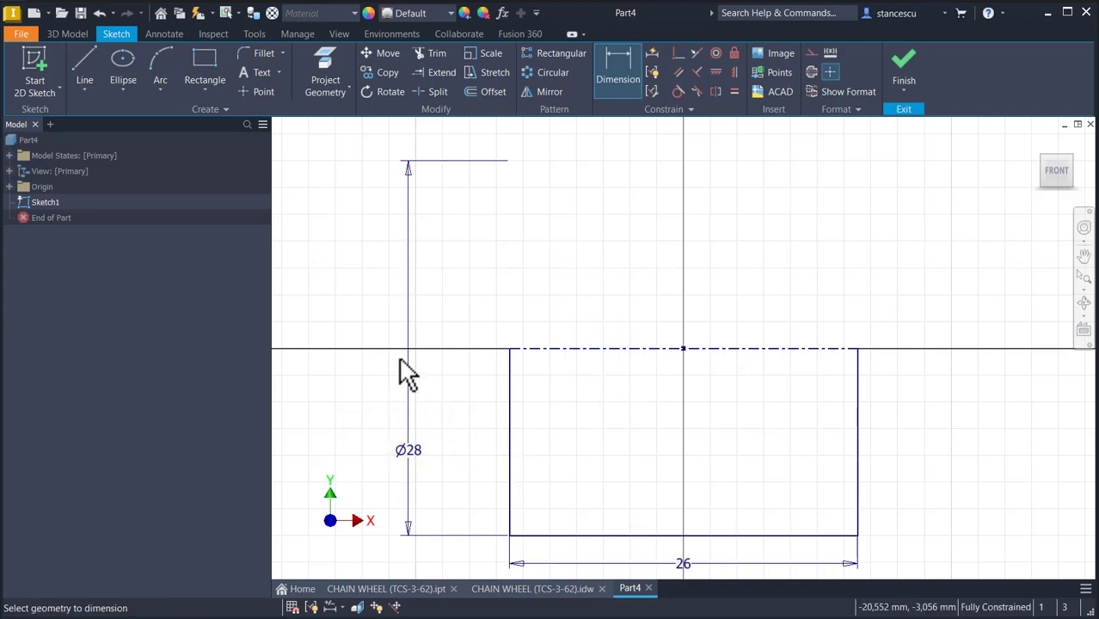
- Move the 26 mm width dimension from below the rectangle to just above its centerline
middle_drag(585, 404, 572, 245)
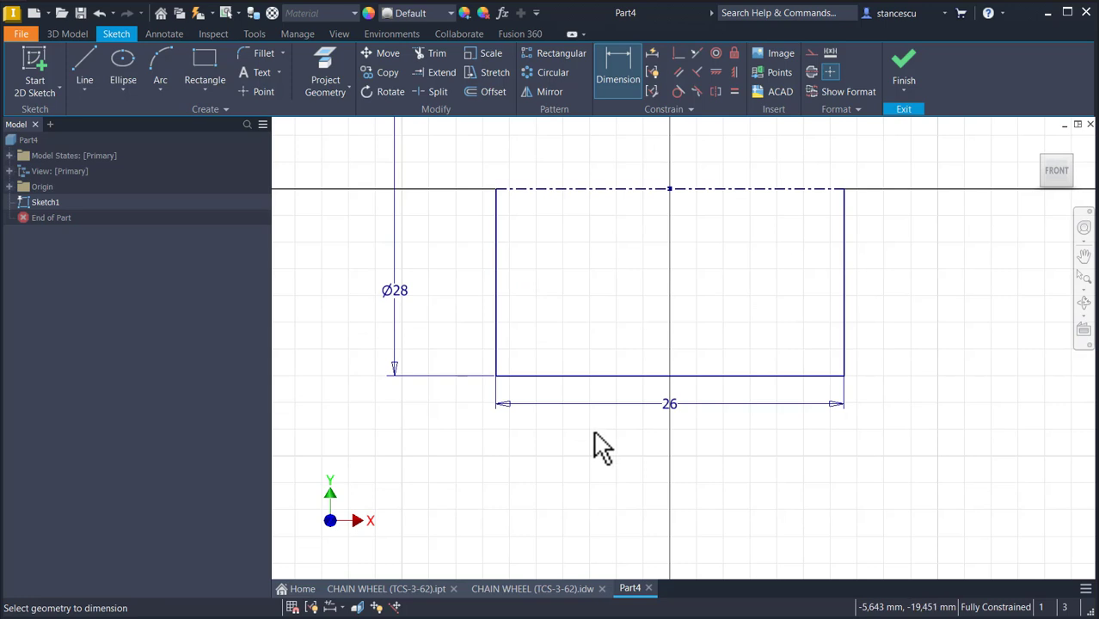
key(Escape)
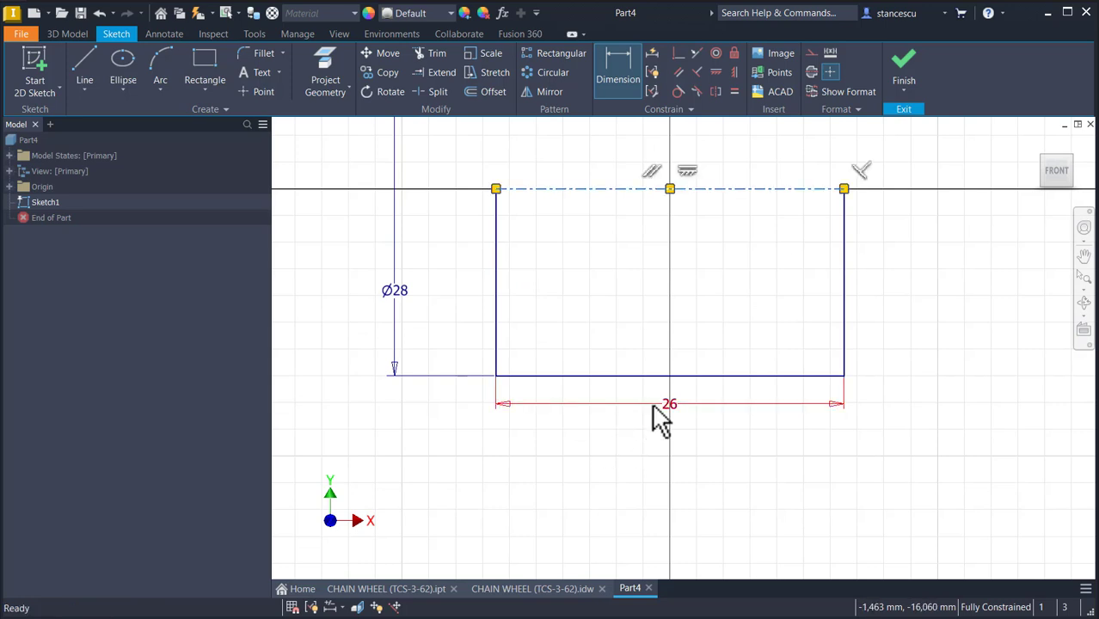
click(702, 422)
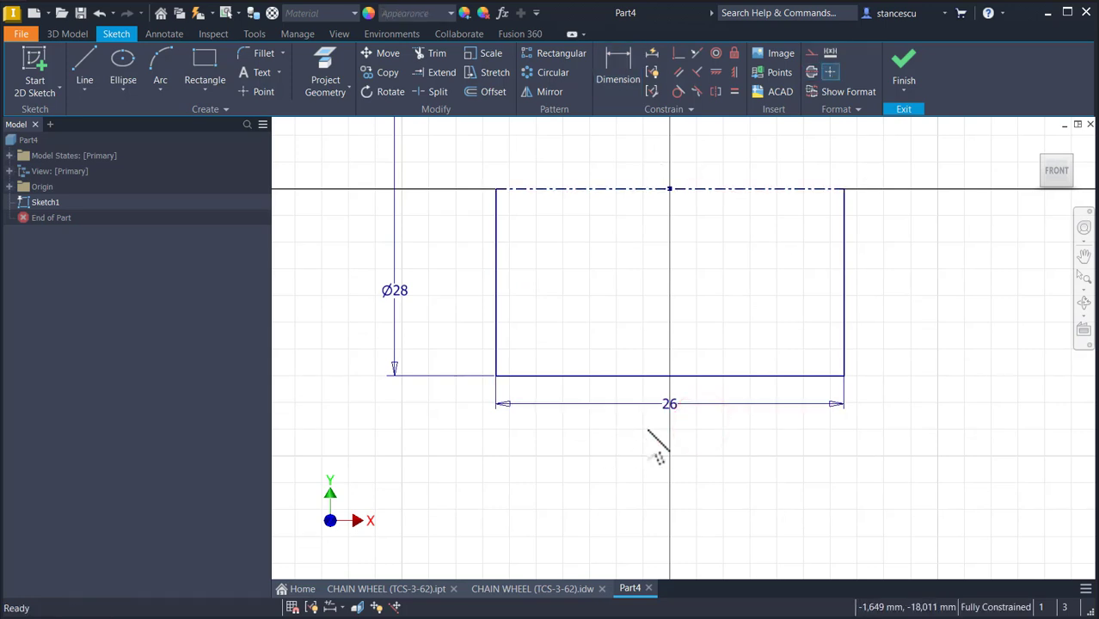
drag(669, 401, 675, 160)
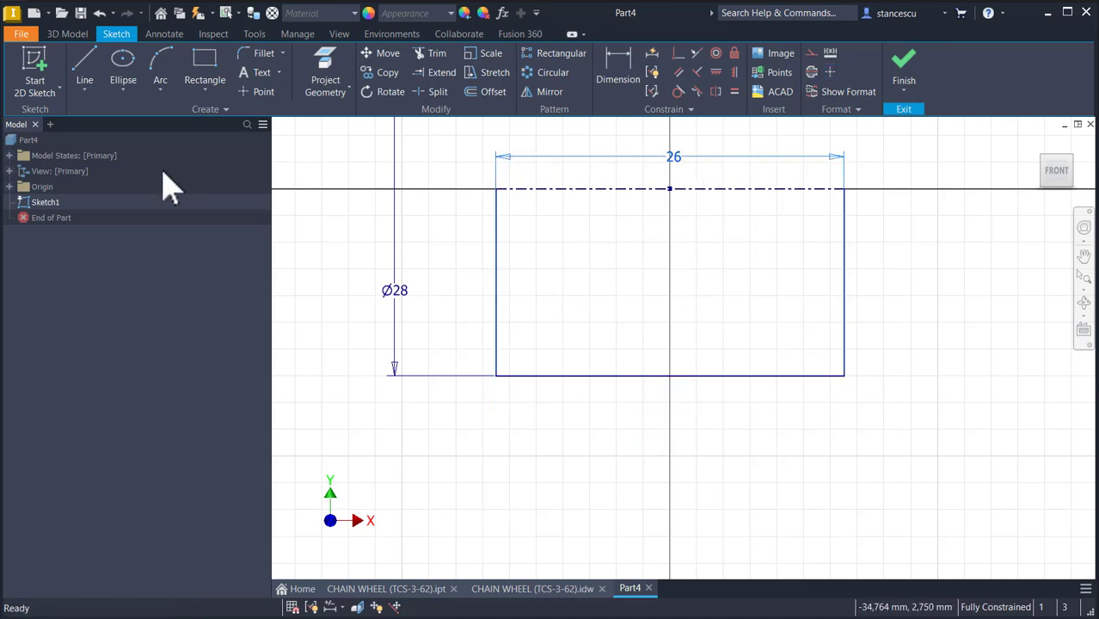
- Draw a three-point arc bulging downward from the rectangle's lower edge, with both endpoints on that edge
click(157, 64)
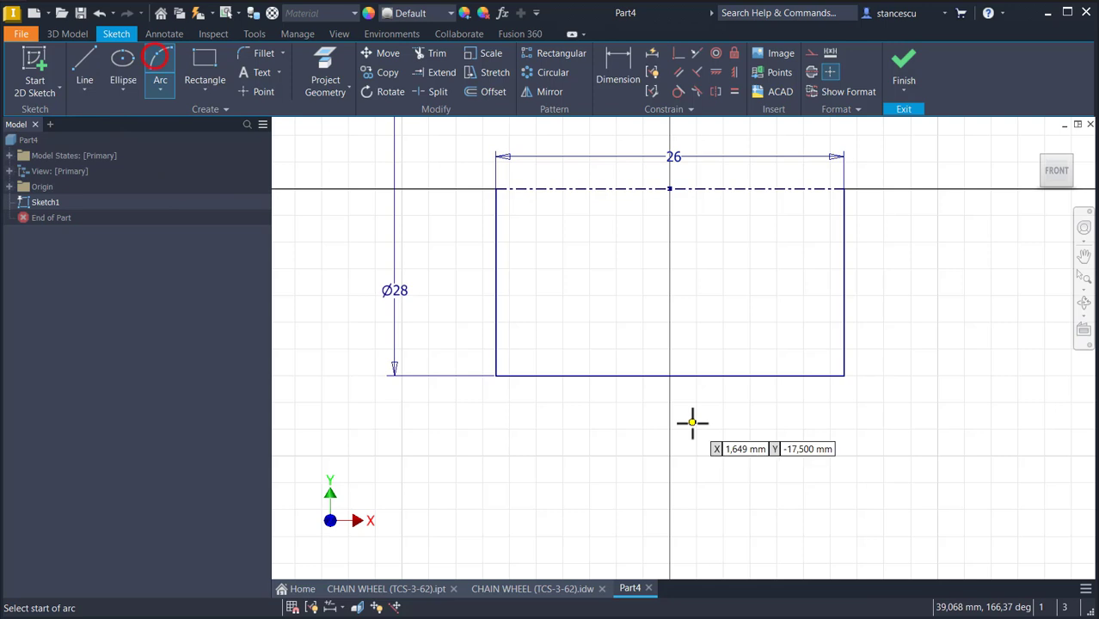
click(621, 376)
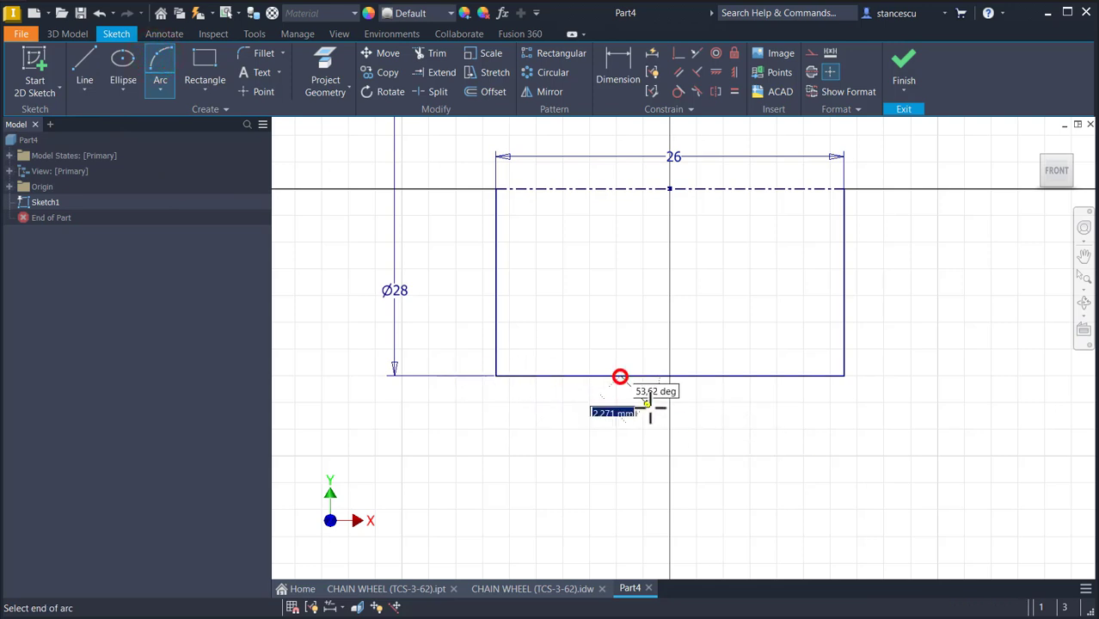
click(736, 376)
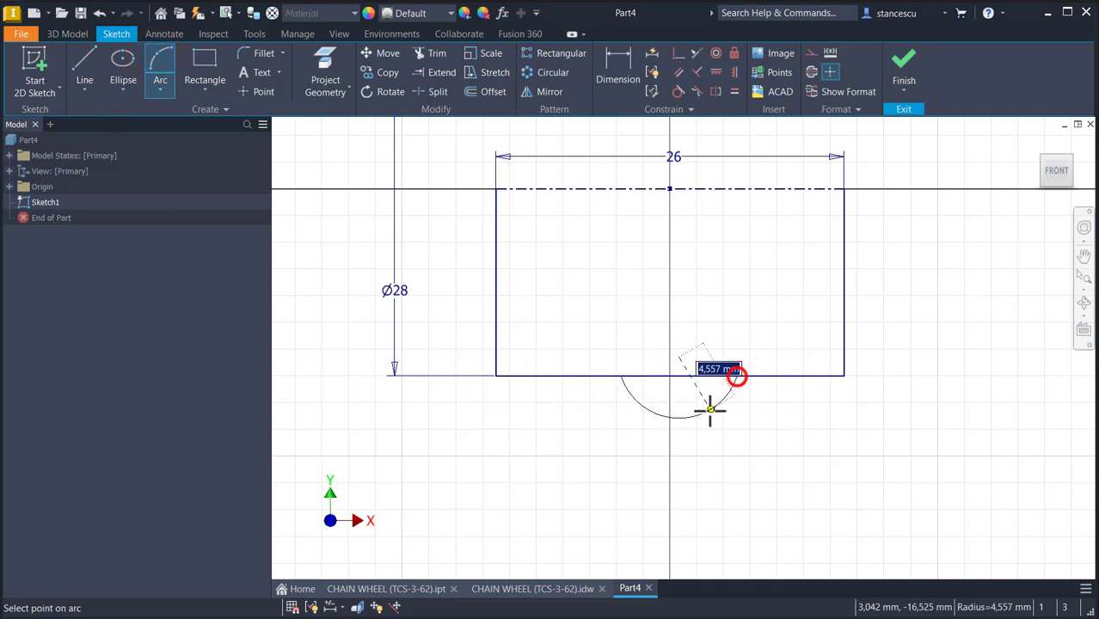
click(705, 406)
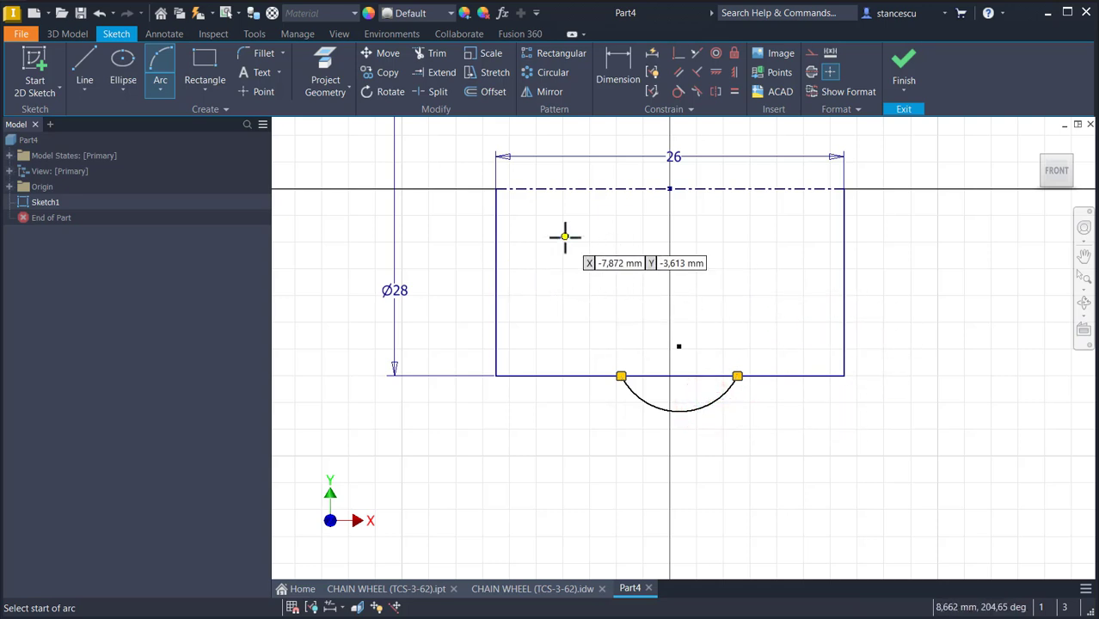
- Dimension the arc's center point 2 mm above the rectangle's lower edge
click(630, 53)
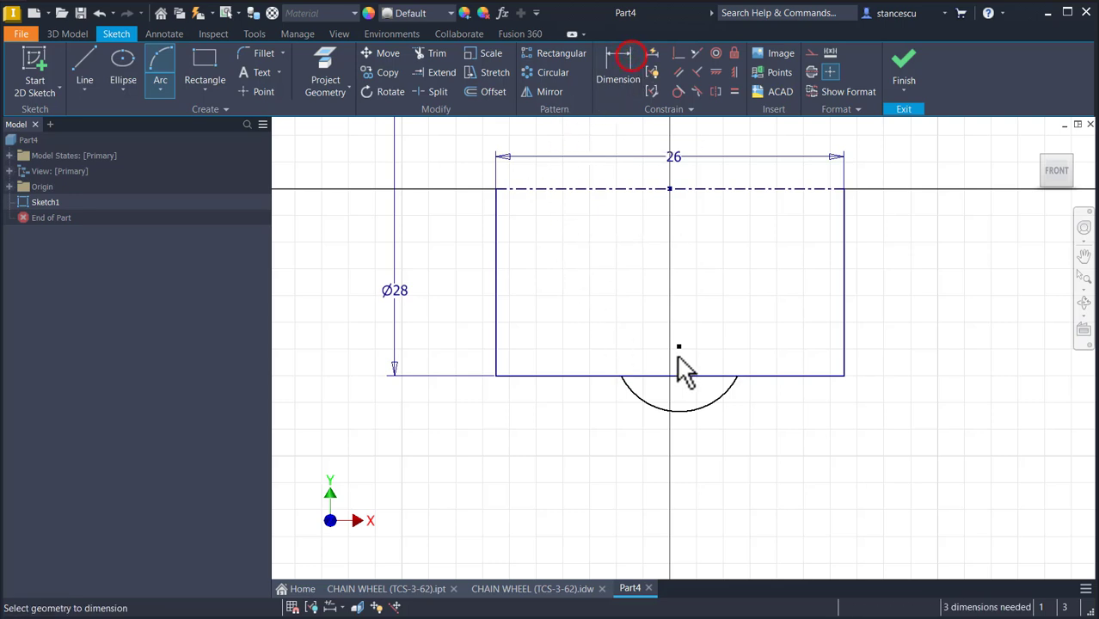
click(678, 346)
click(790, 374)
click(900, 357)
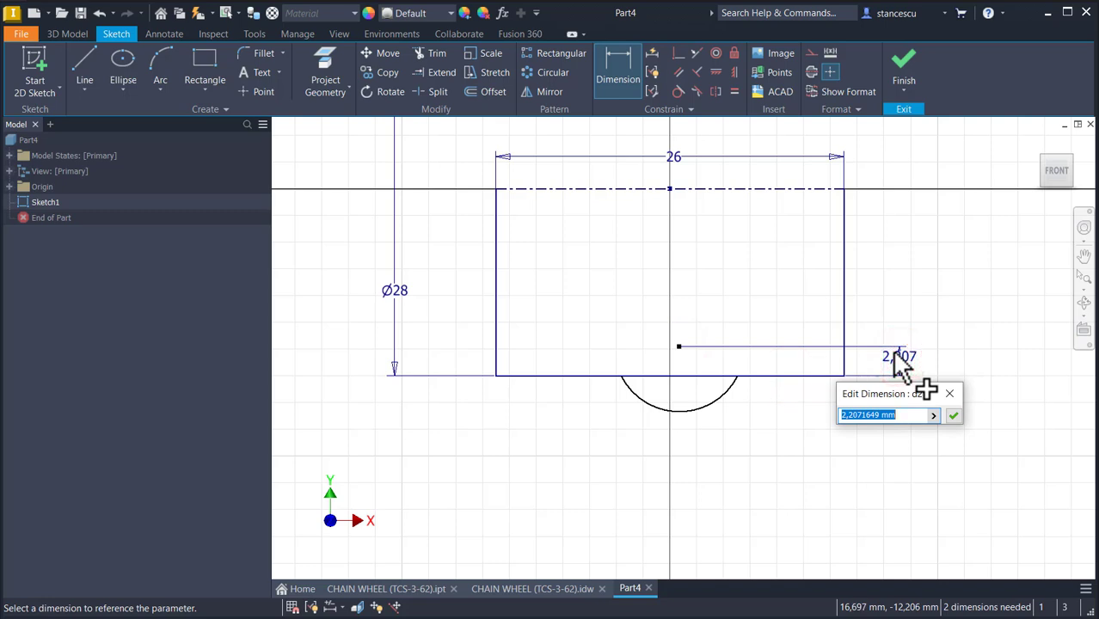
key(Return)
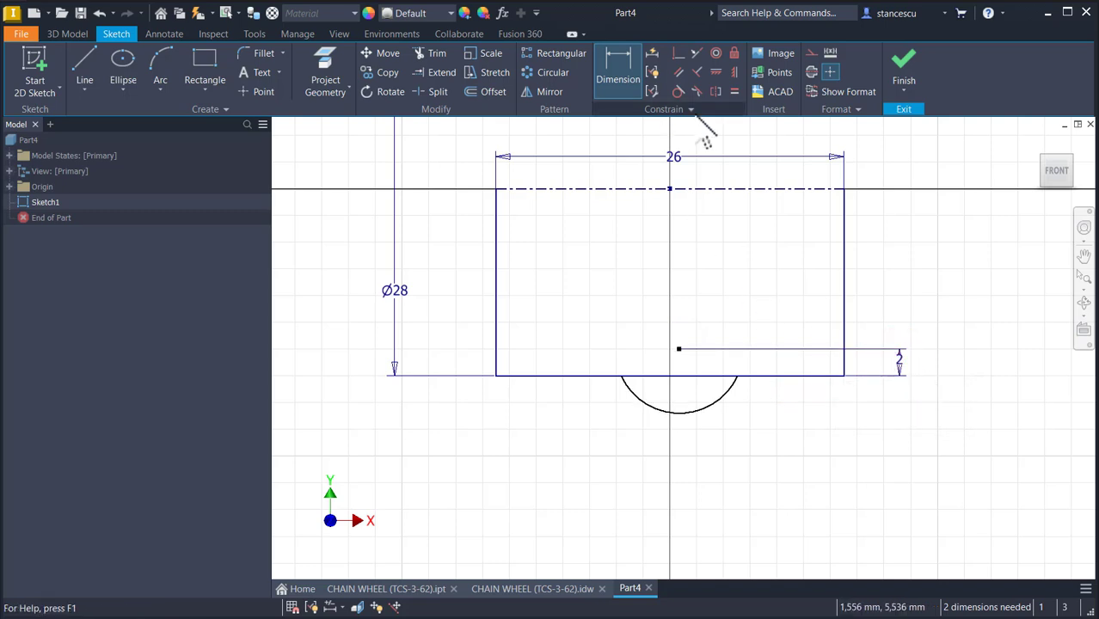
- Align the arc's center point vertically with the sketch origin
click(733, 73)
click(679, 349)
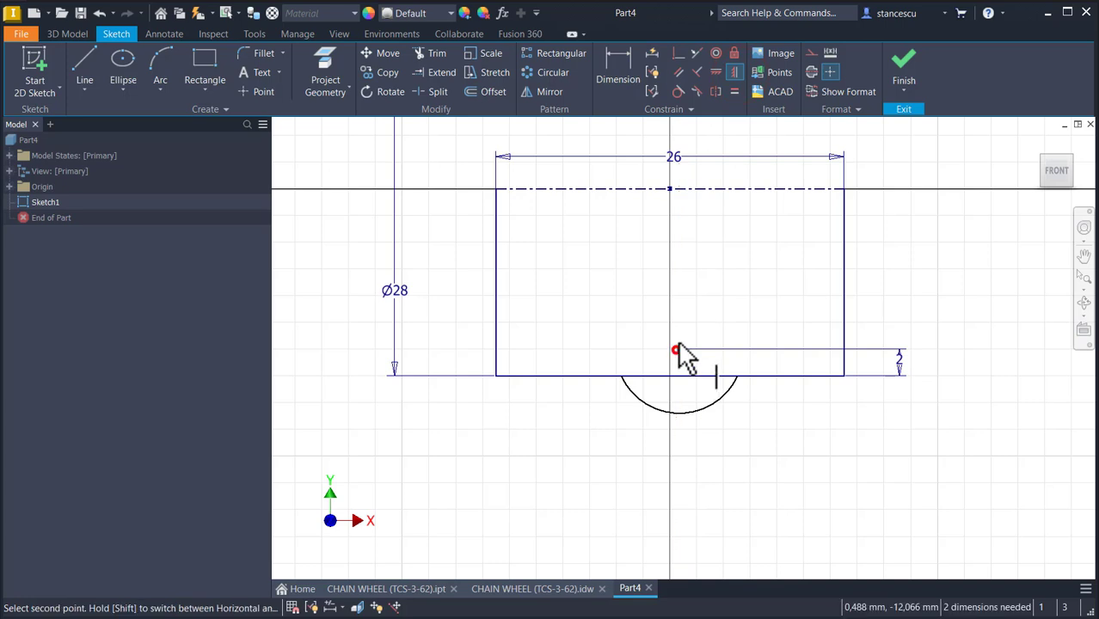
click(671, 190)
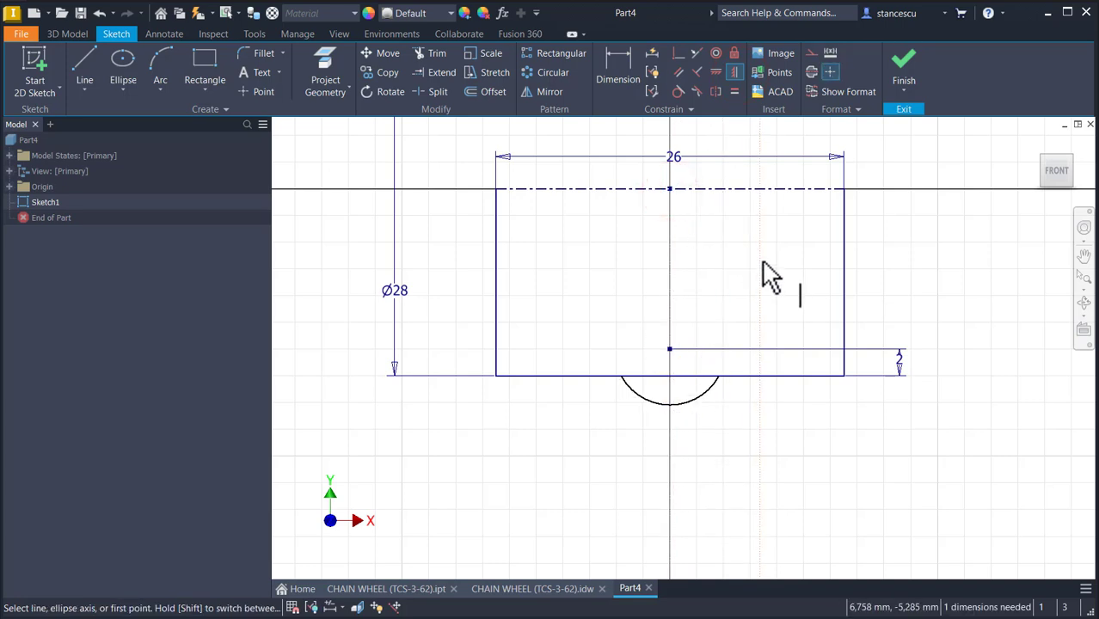
- Set the horizontal distance between the arc's two endpoints to 8 mm
click(618, 81)
click(621, 377)
click(717, 376)
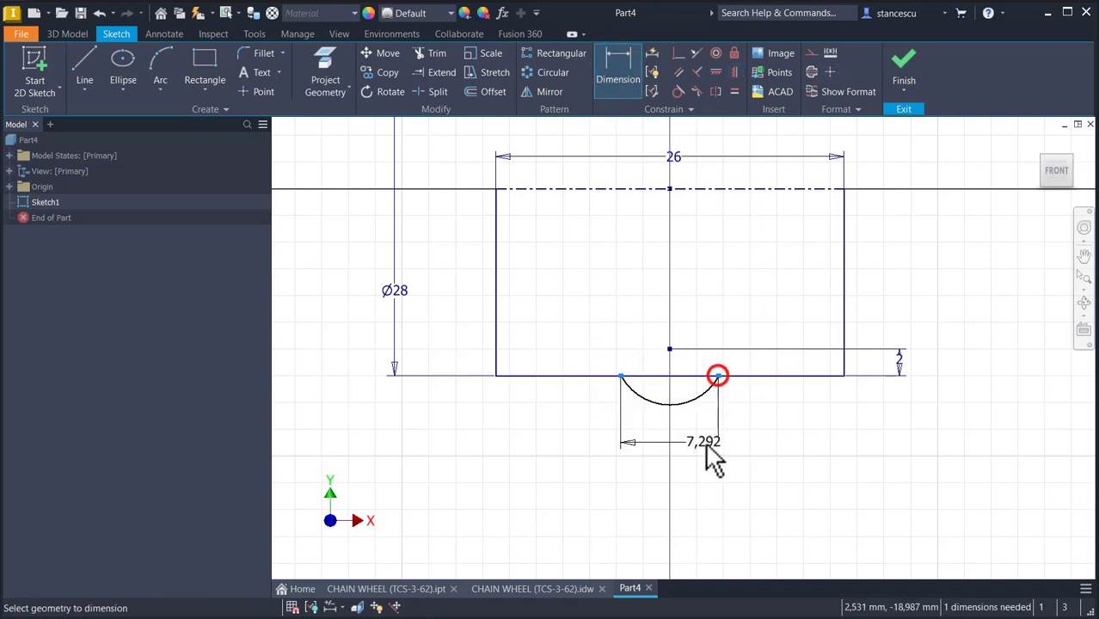
click(692, 454)
text(8)
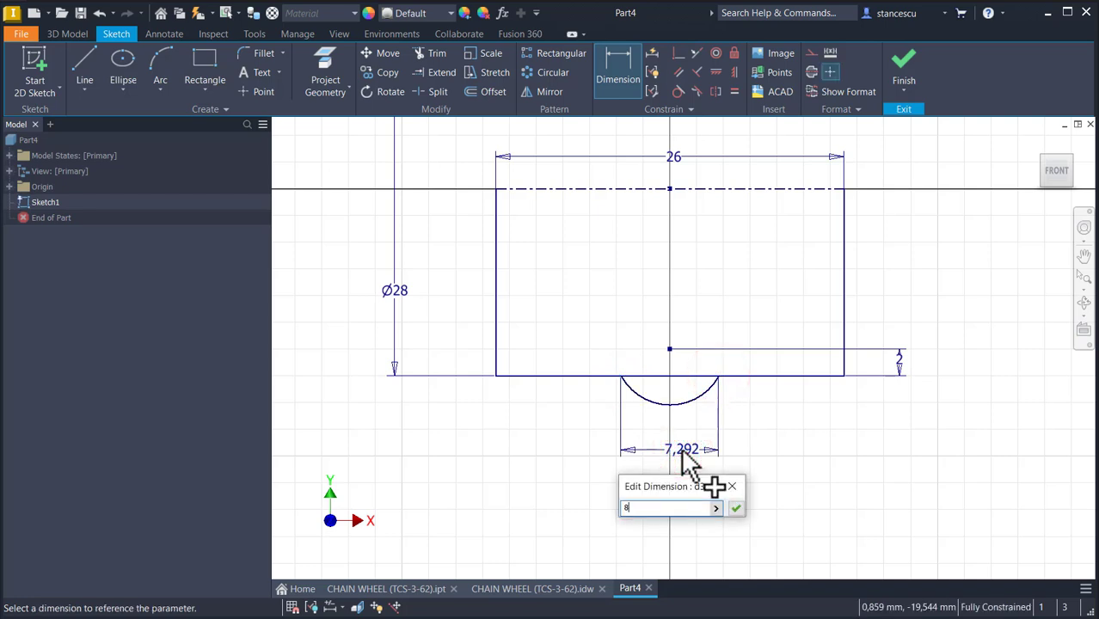
key(Return)
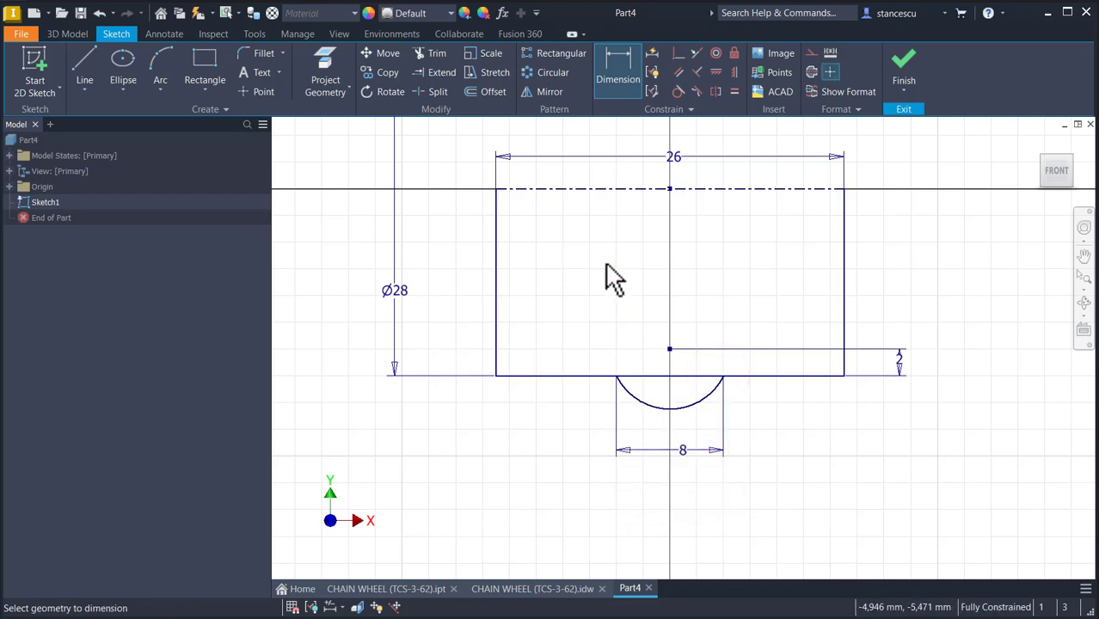
- Split the rectangle's lower edge at both endpoints of the arc
click(438, 91)
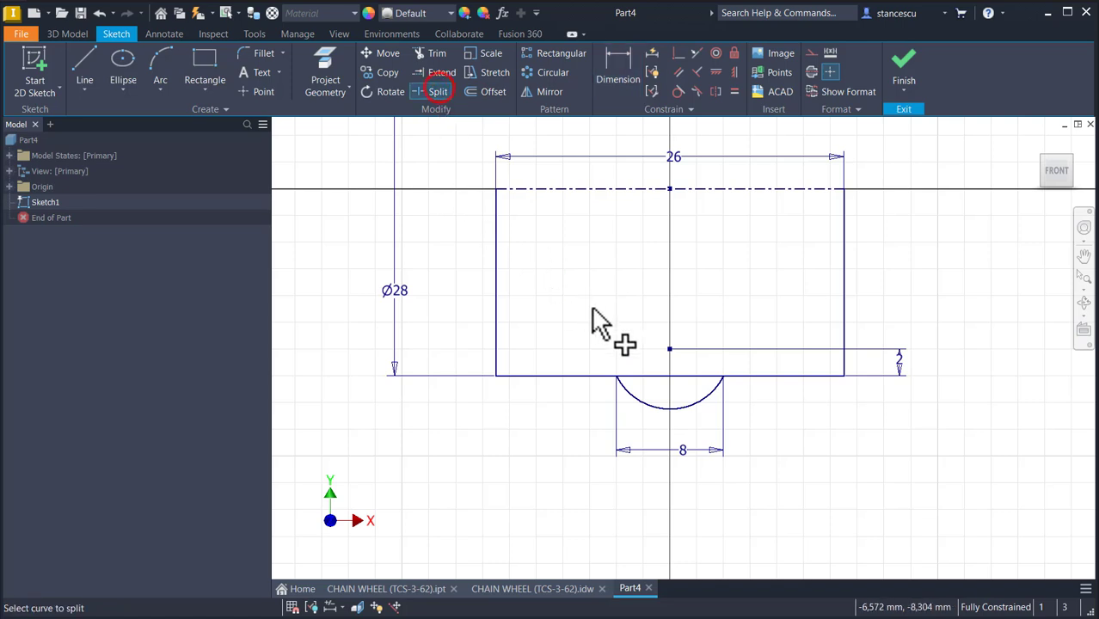
click(641, 375)
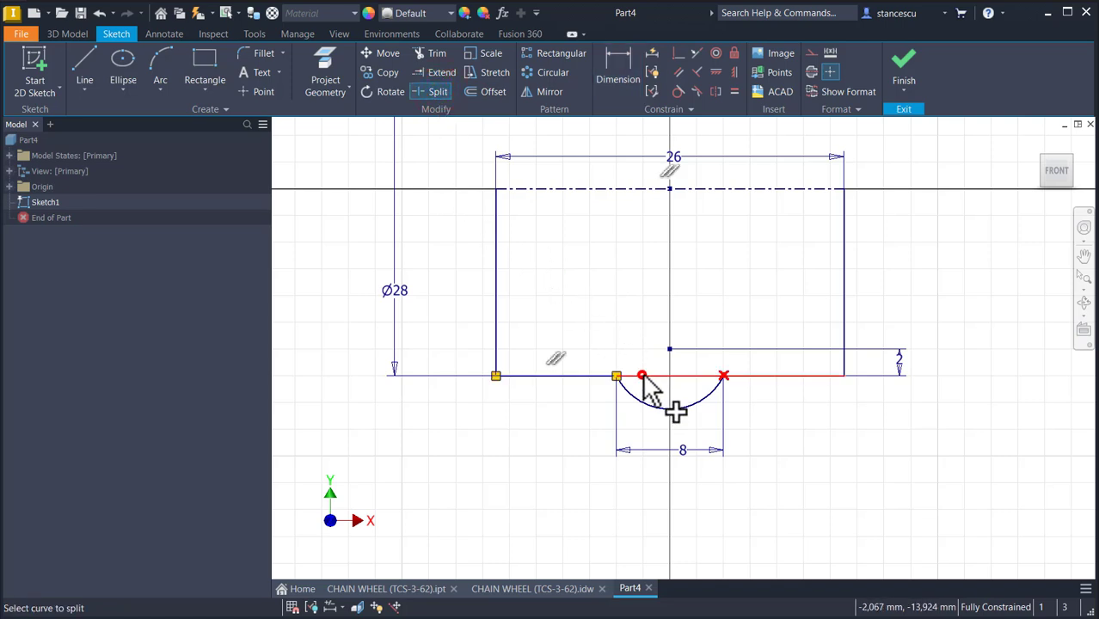
click(708, 378)
key(Escape)
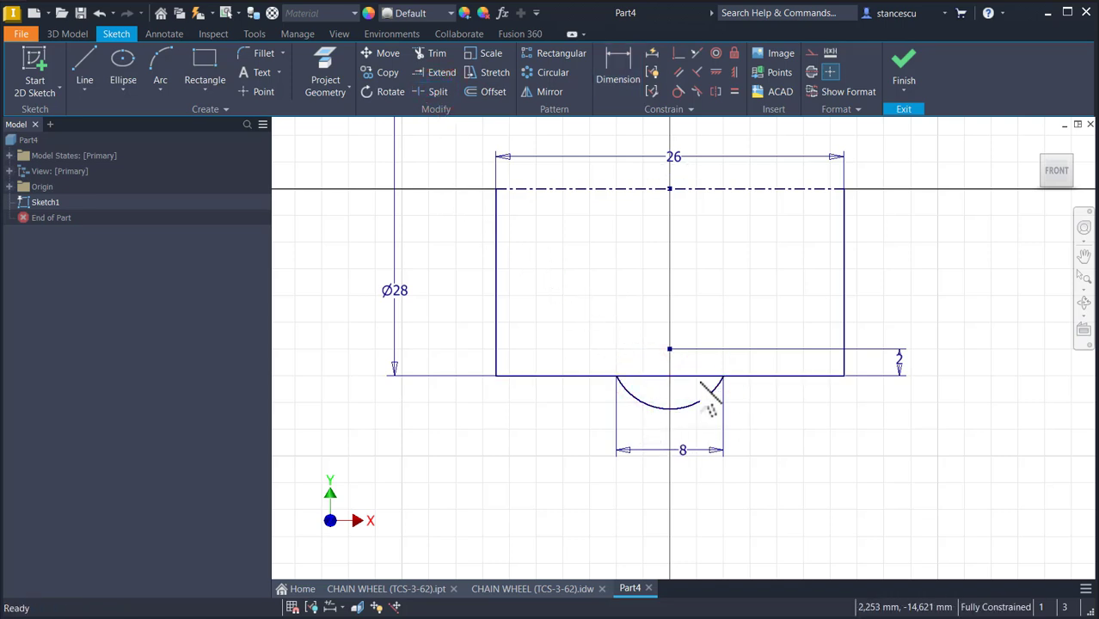
- Convert the segment of the rectangle's lower edge between the arc's endpoints to construction geometry
click(694, 375)
click(712, 356)
drag(687, 358, 675, 388)
click(810, 53)
click(925, 277)
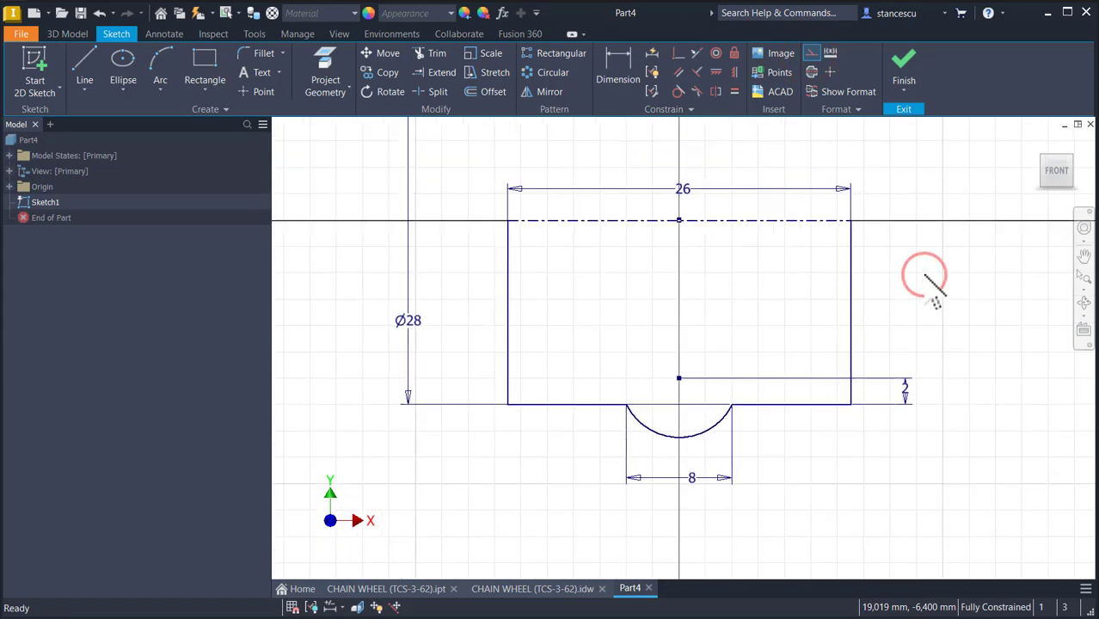
- Sketch a vertical line well below the hub profile, left of the vertical axis, ending in a tangent arc of about 2.25 mm radius
middle_drag(925, 276, 922, 394)
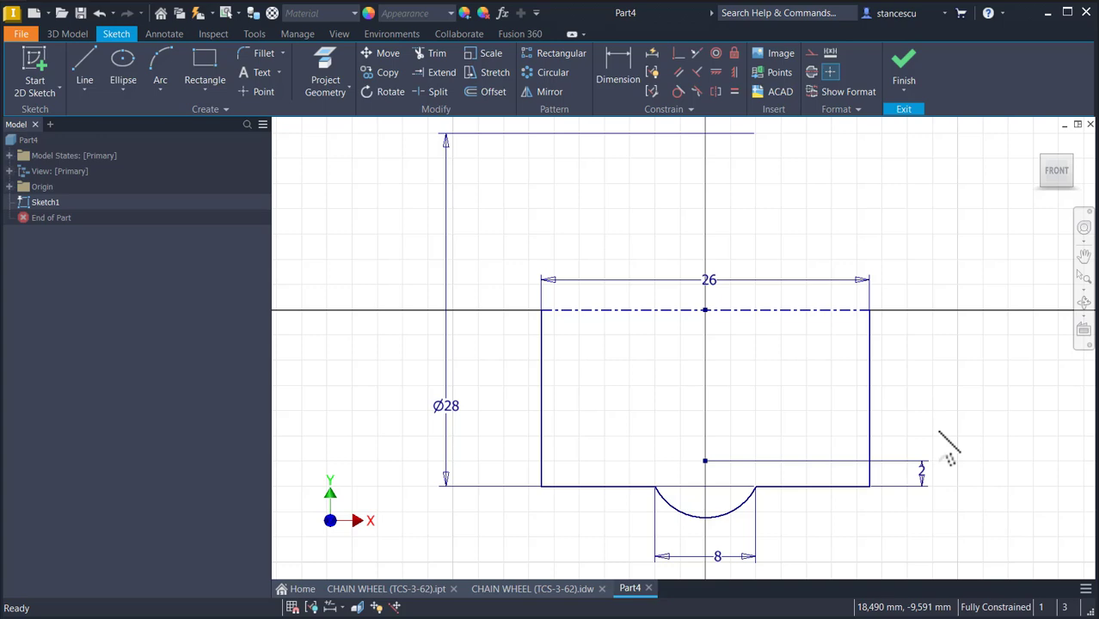
scroll(950, 460, down, 5)
mouse_move(961, 456)
middle_down()
mouse_move(730, 294)
mouse_move(743, 264)
middle_up()
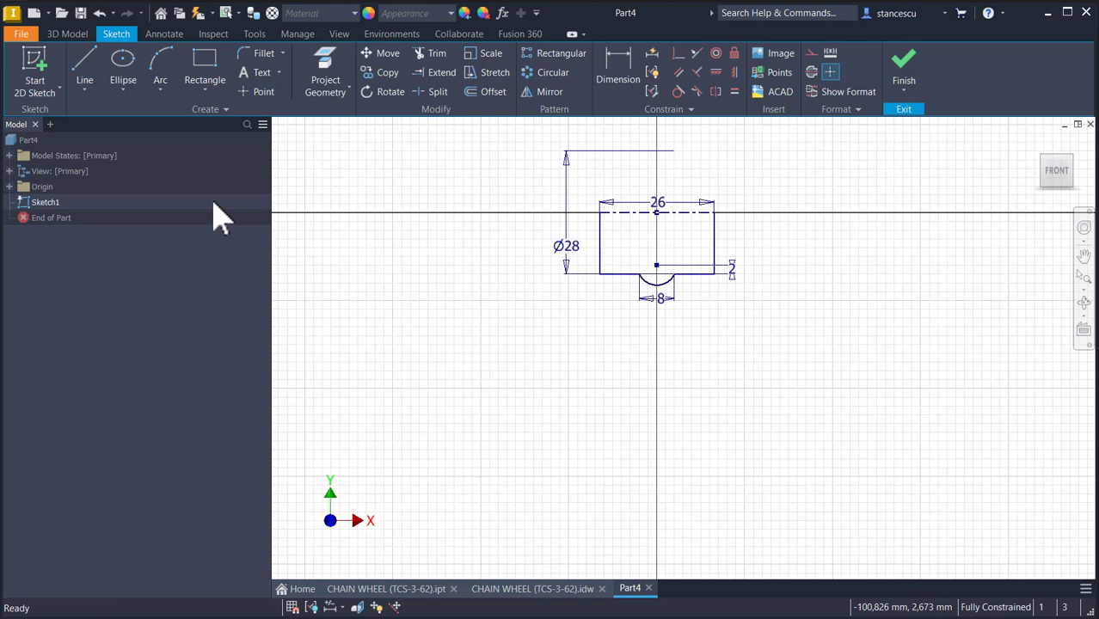
click(85, 69)
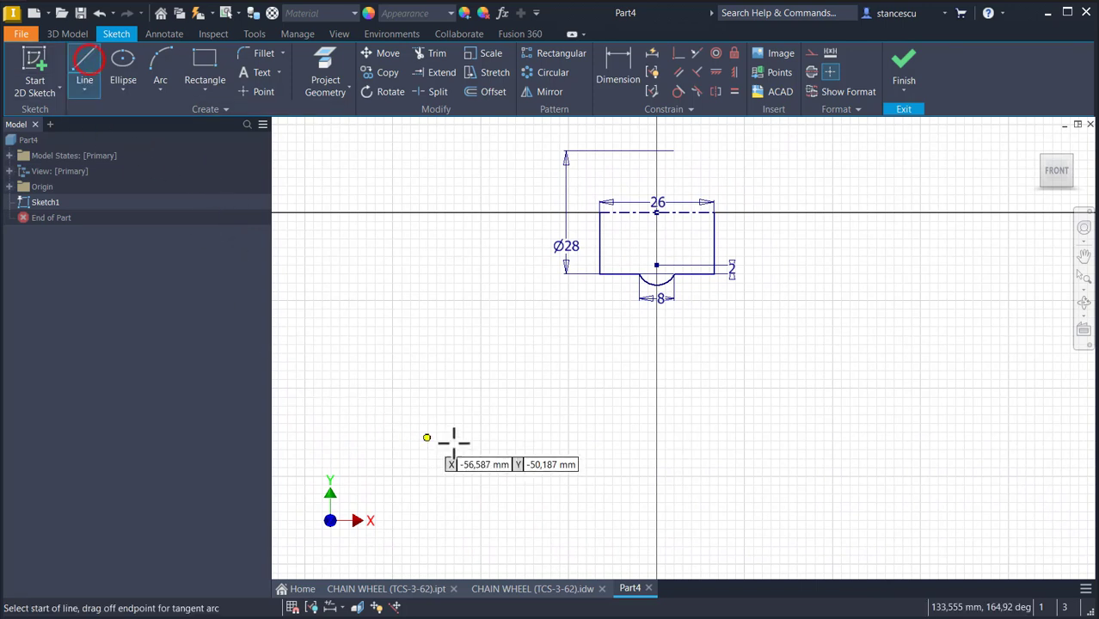
click(600, 449)
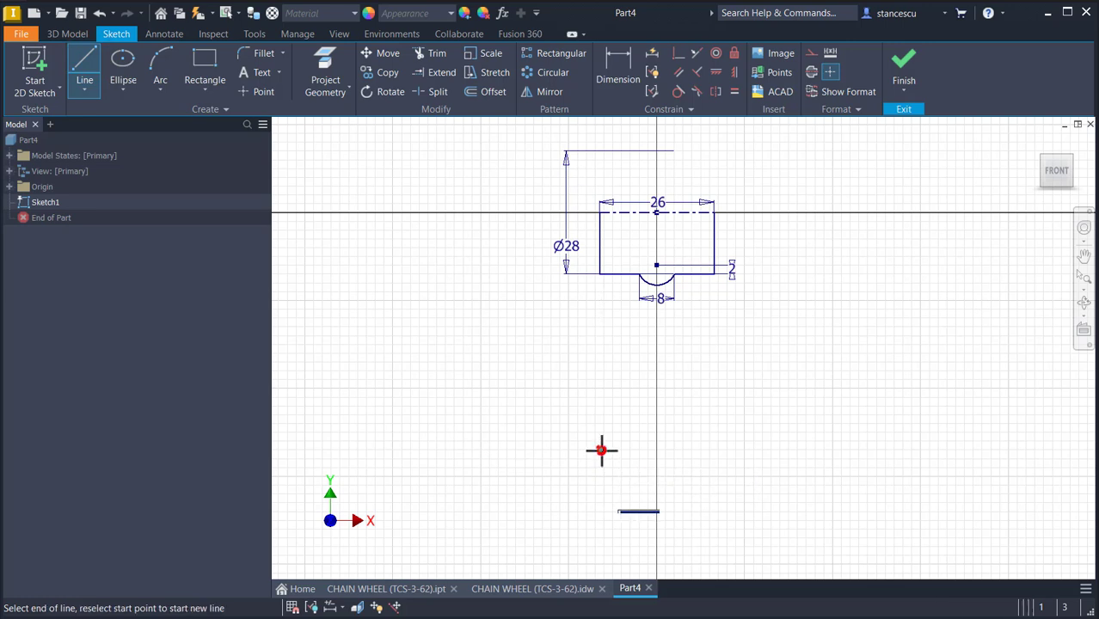
click(600, 503)
drag(600, 503, 619, 512)
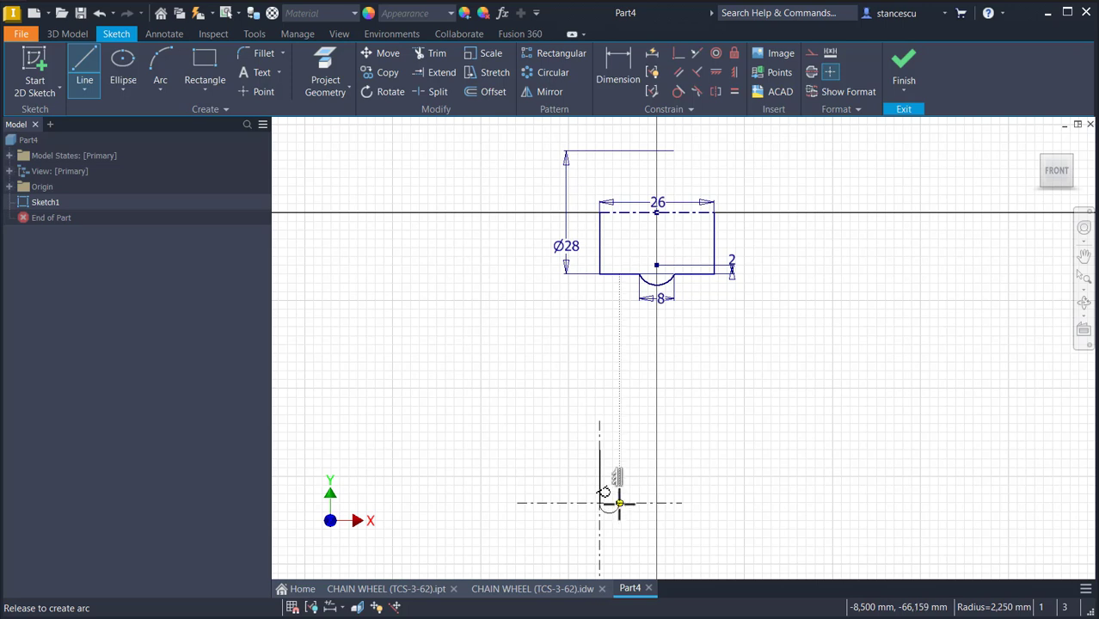
drag(619, 503, 619, 503)
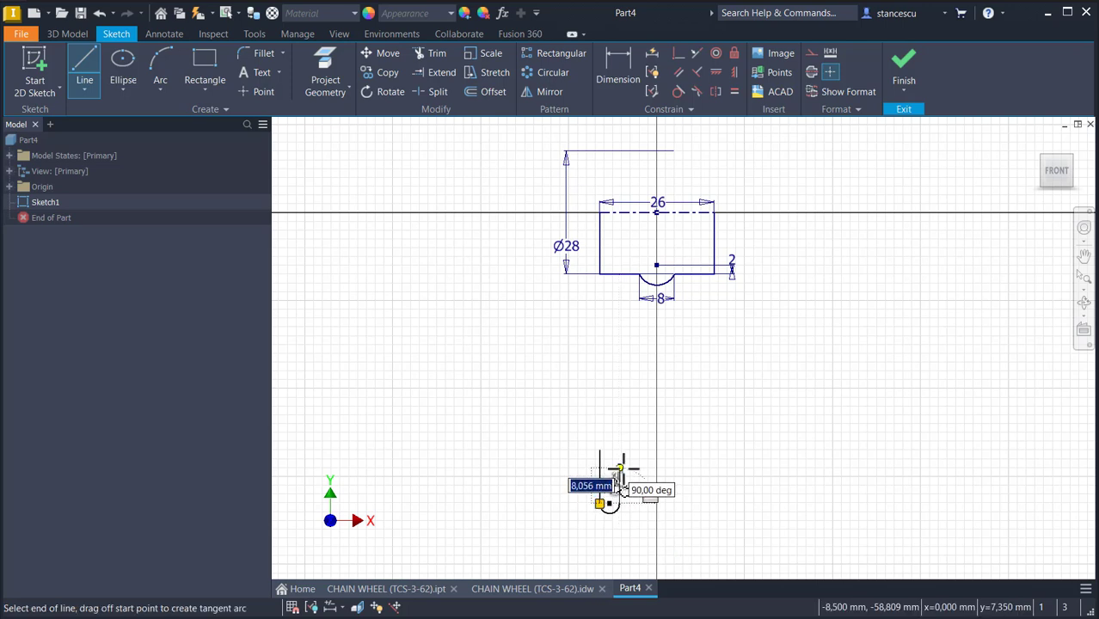
- Continue the rim outline from the arc with a 7 mm upward line, a tangent arc of about 2.6 mm radius and a horizontal line across the axis
scroll(619, 464, up, 2)
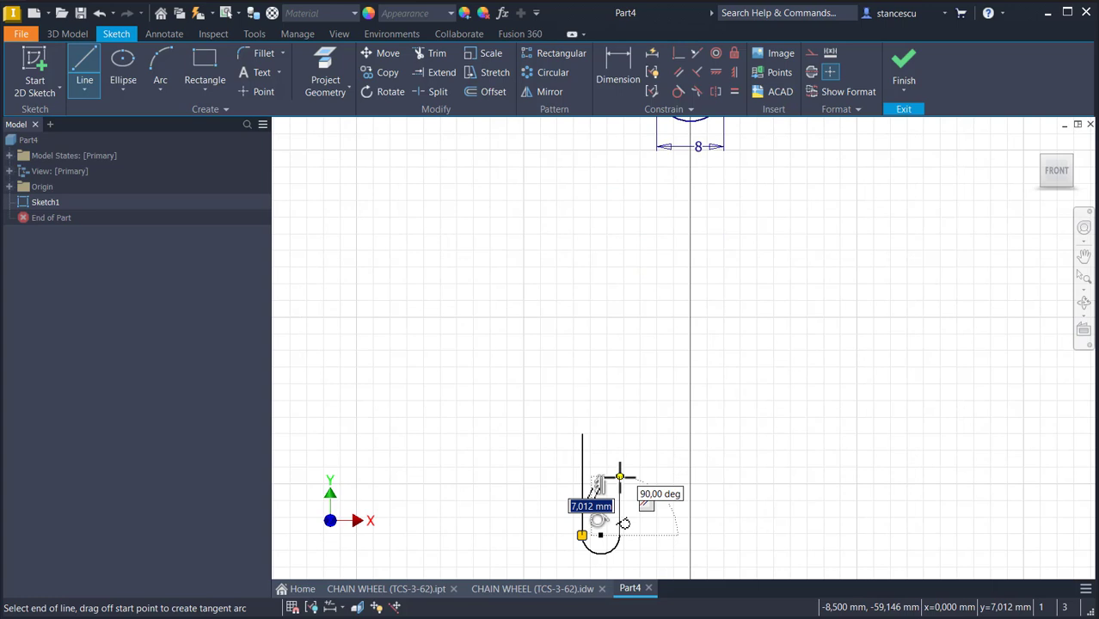
click(619, 476)
drag(619, 476, 648, 456)
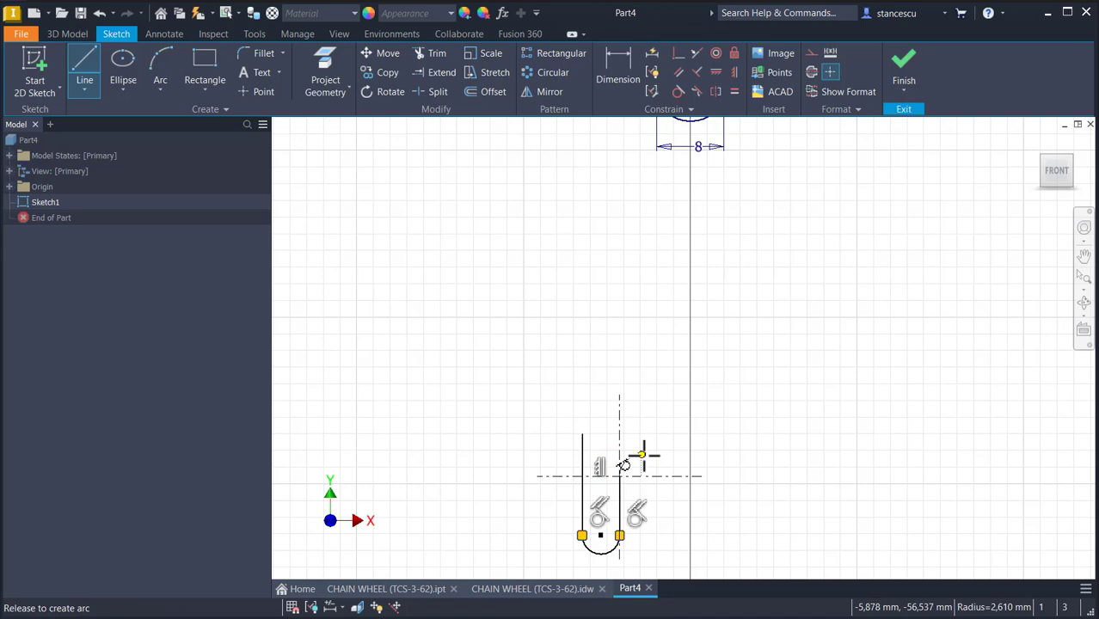
drag(642, 455, 641, 454)
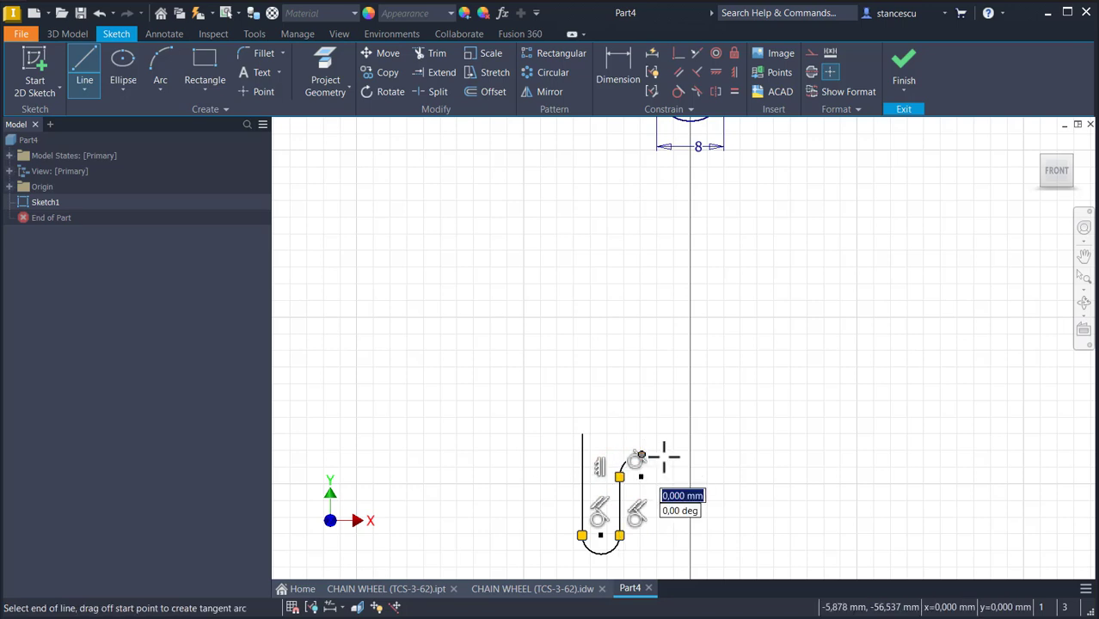
click(749, 456)
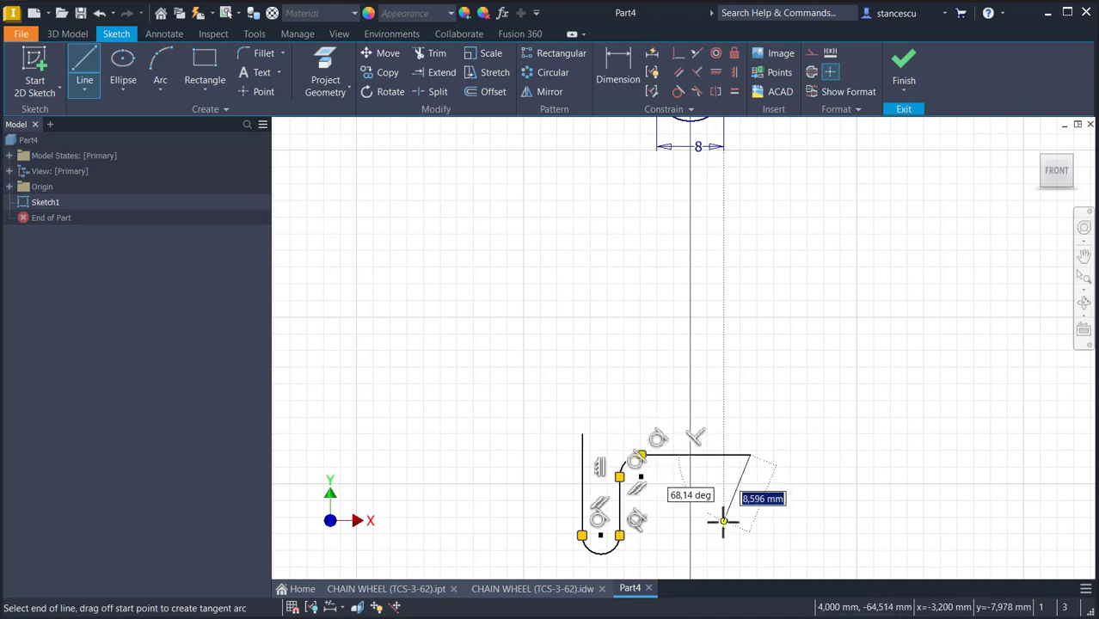
key(Escape)
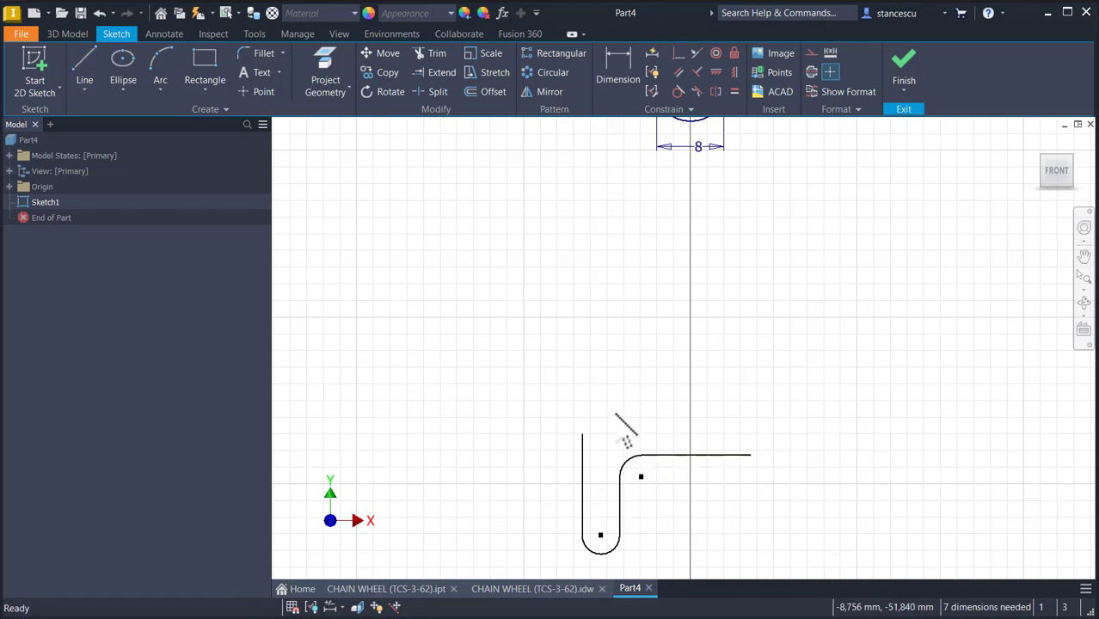
- Draw a horizontal line about 4.5 mm long inward from the upper end of the rim's left vertical line
click(90, 66)
click(582, 434)
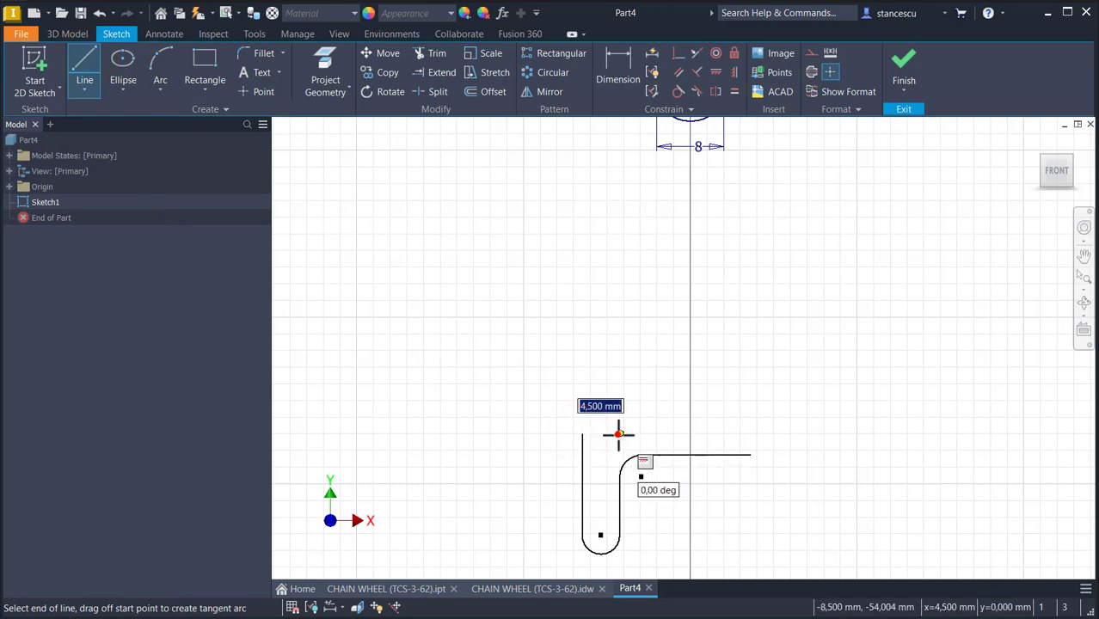
click(618, 434)
key(Escape)
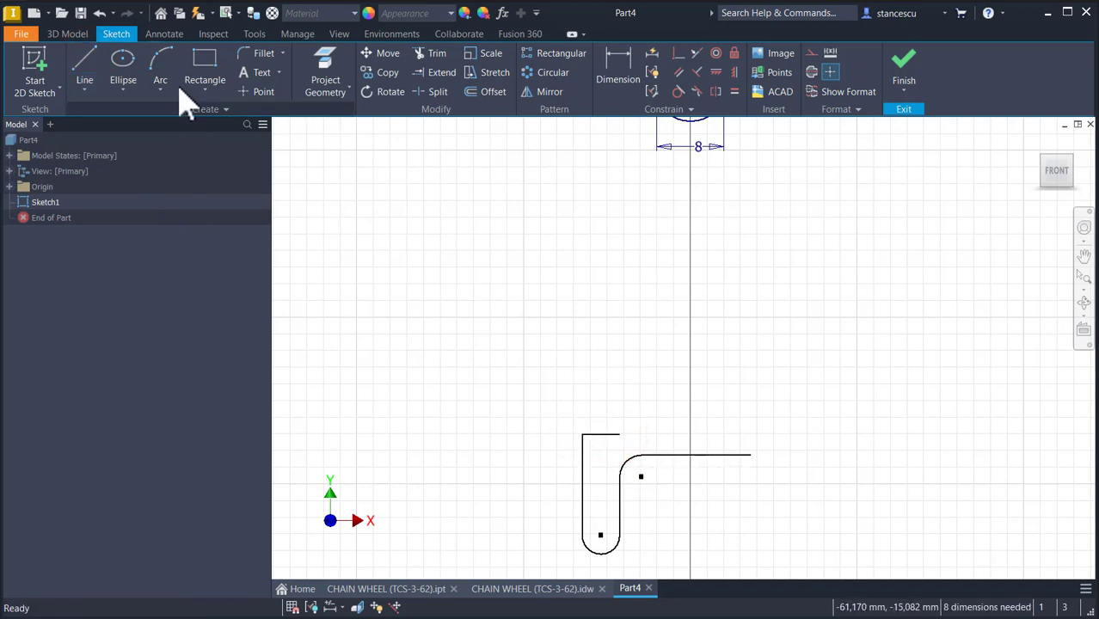
- Draw a three-point arc of 10 mm radius, bulging upward, from the short horizontal line's end to above the lower horizontal line's right end
click(160, 69)
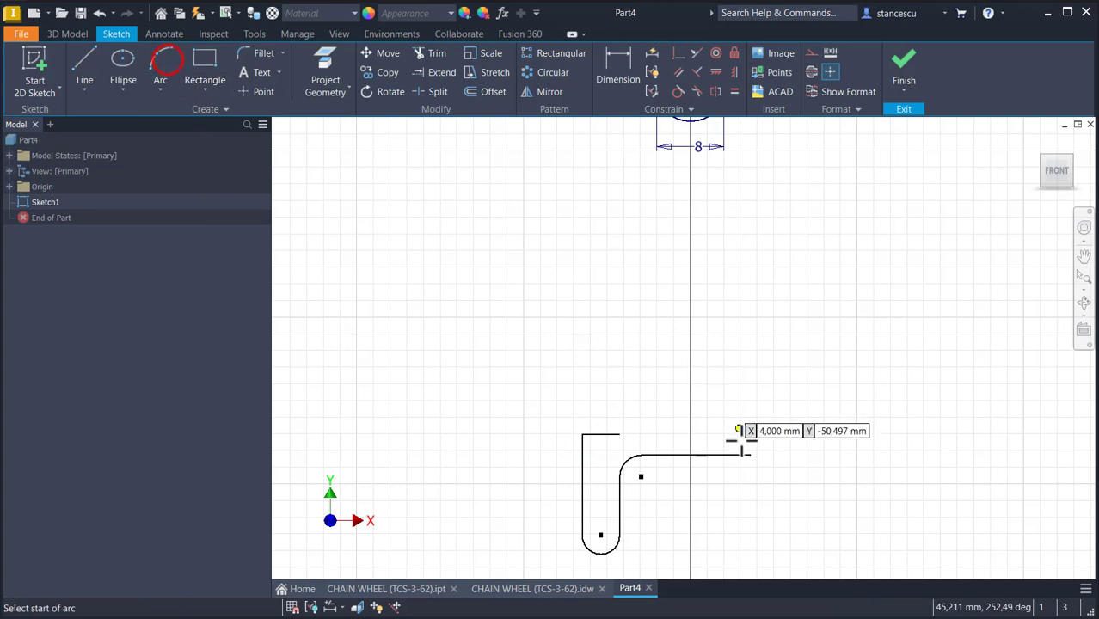
click(619, 434)
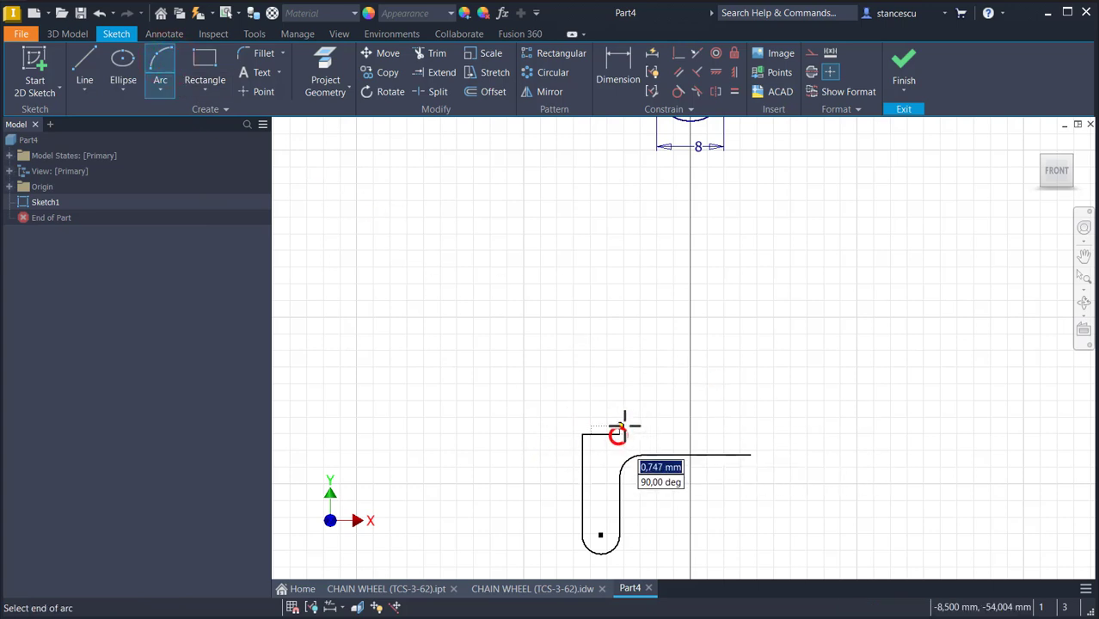
click(747, 433)
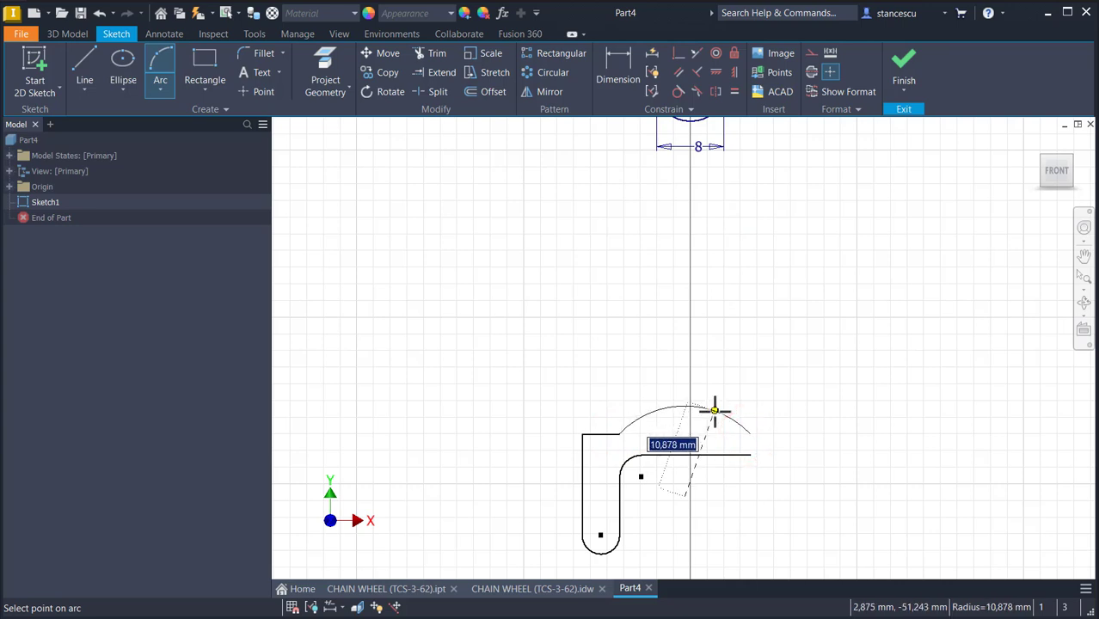
key(Return)
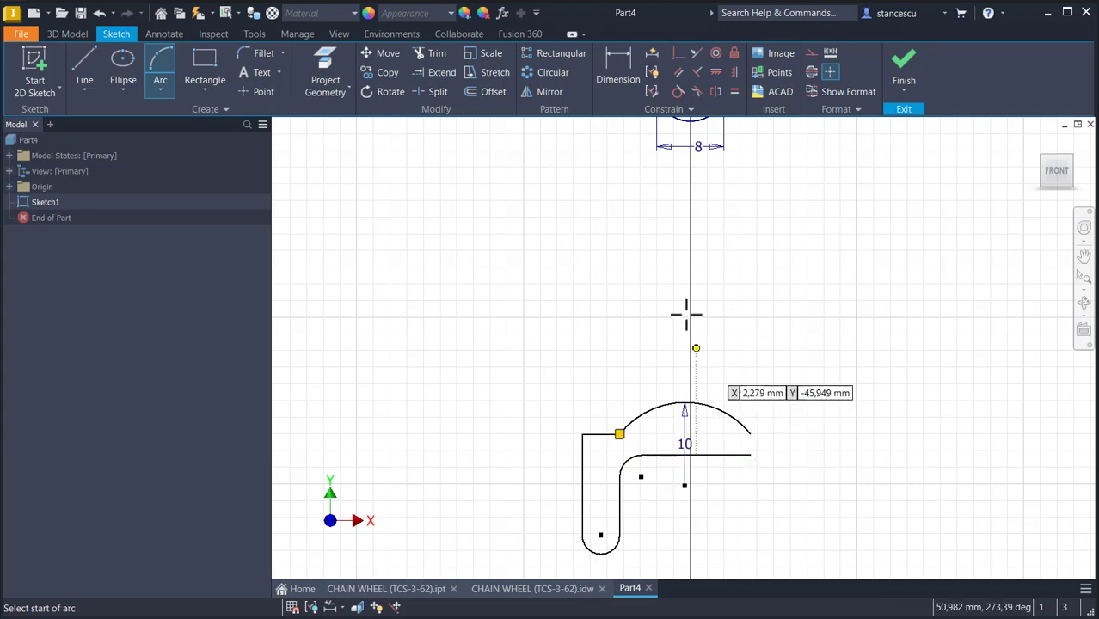
- Align the 10 mm arc's center point vertically with the sketch origin
click(736, 73)
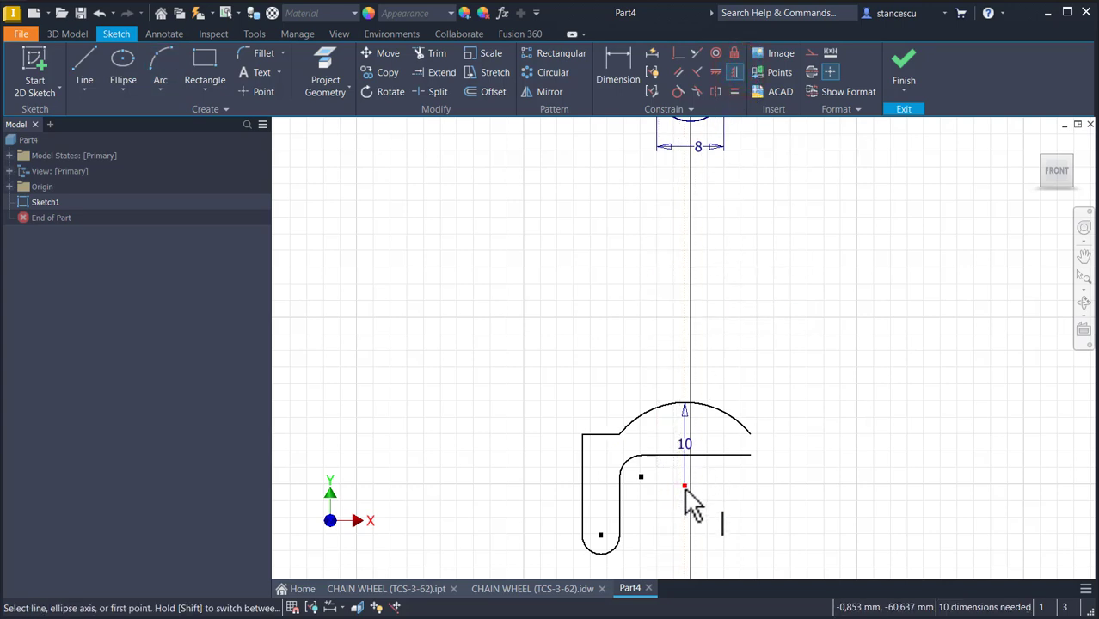
click(683, 486)
middle_drag(718, 261, 721, 366)
middle_drag(683, 283, 692, 394)
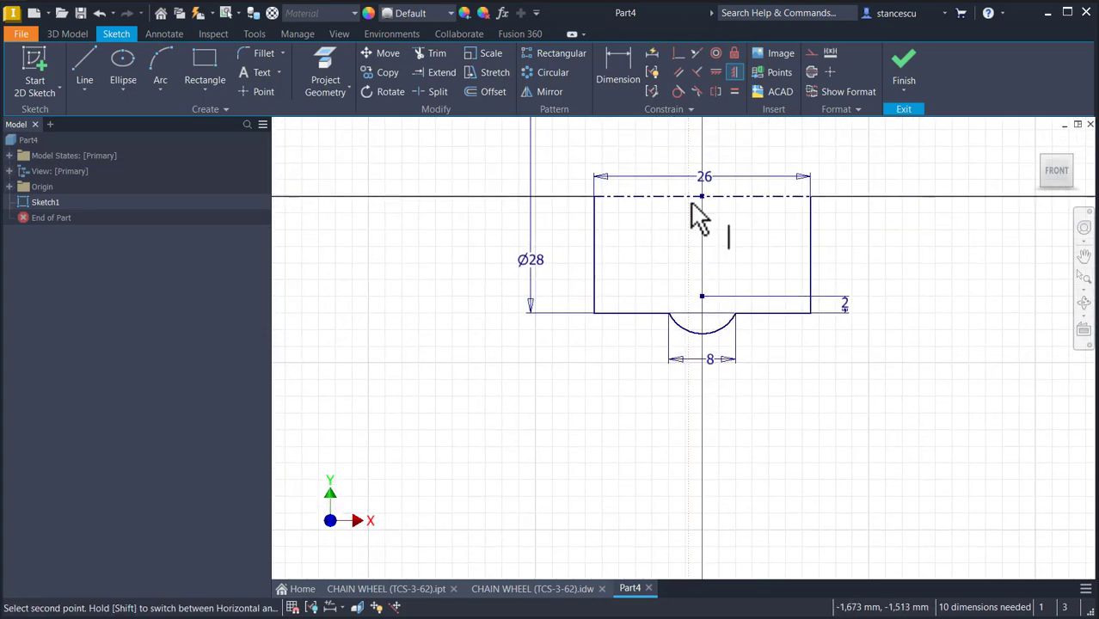
click(701, 196)
- Draw a slanted line tangent to the rim's bottom arc, running up and to the right toward the vertical axis
middle_drag(802, 460, 741, 304)
scroll(768, 465, up, 3)
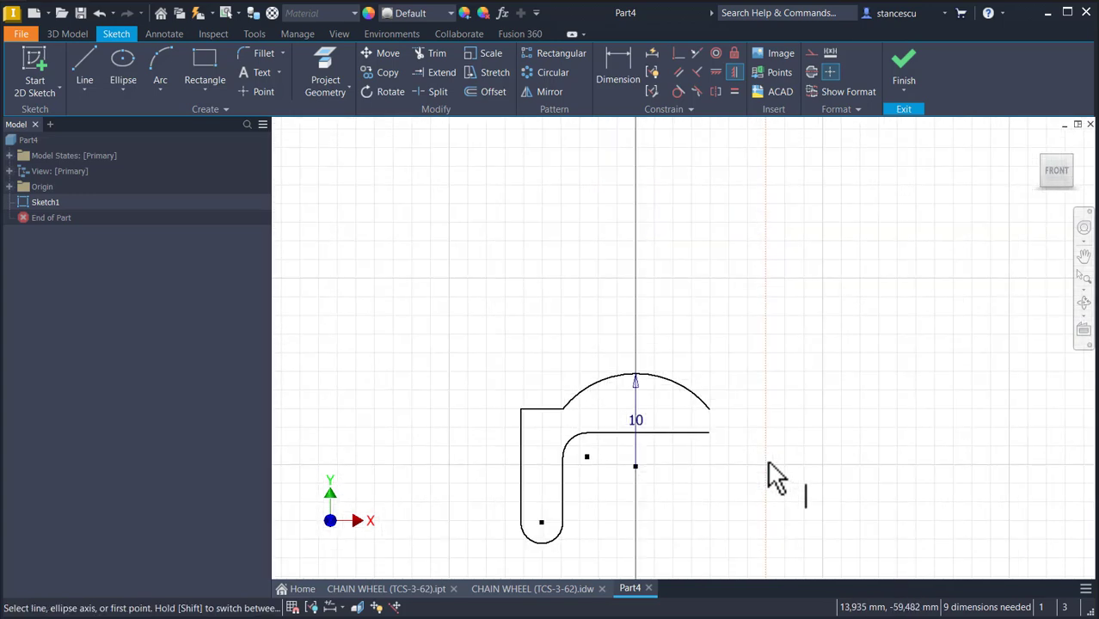
mouse_move(769, 465)
middle_down()
mouse_move(780, 459)
mouse_move(782, 396)
middle_up()
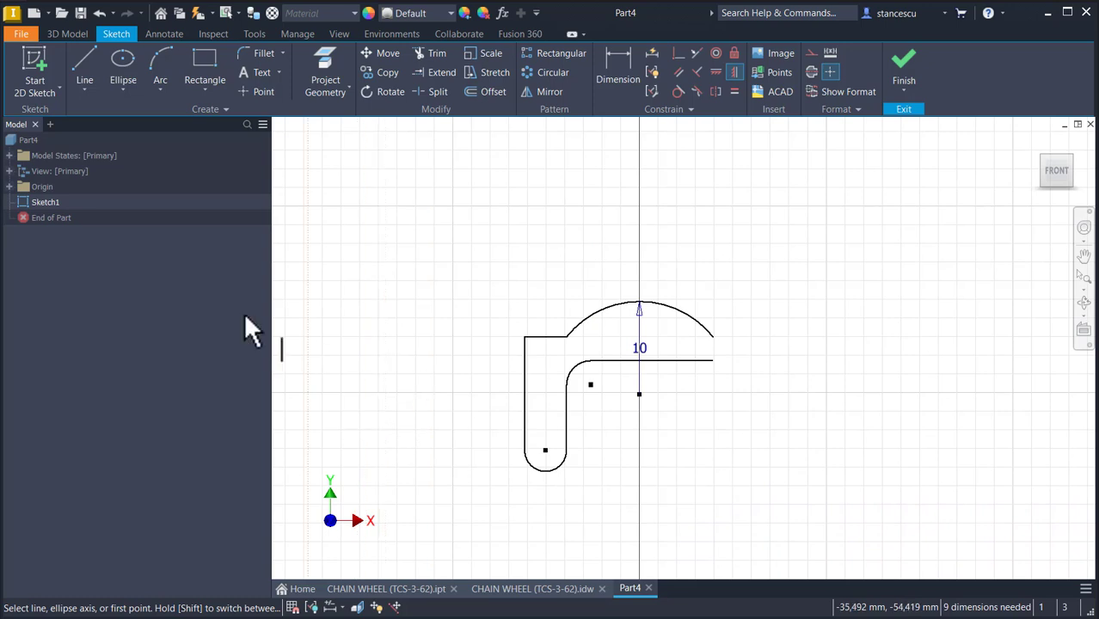
click(84, 62)
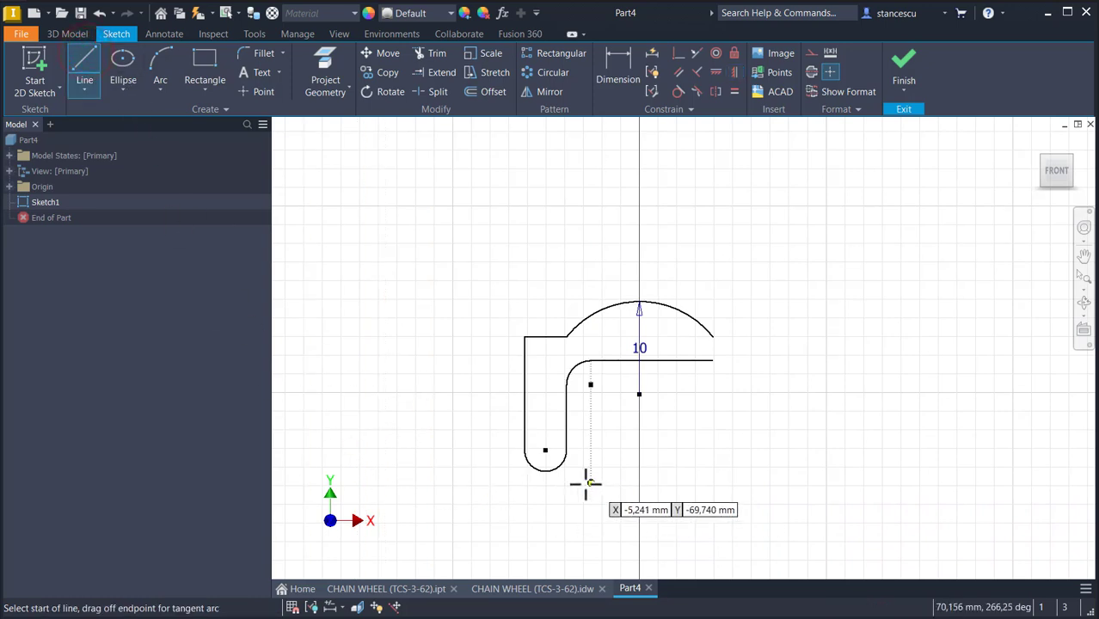
scroll(591, 485, up, 5)
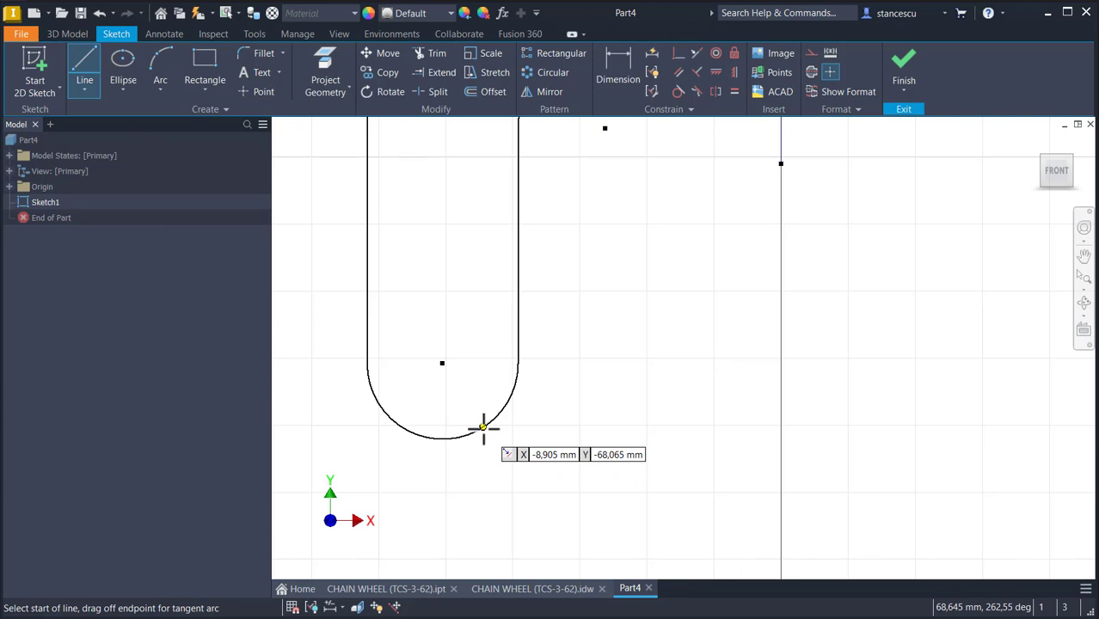
mouse_move(483, 427)
mouse_down()
mouse_move(571, 374)
mouse_move(586, 392)
mouse_move(497, 482)
mouse_move(521, 466)
mouse_move(606, 309)
mouse_move(698, 236)
mouse_up()
- Continue the slanted line with a nearly vertical line about 7 mm long and a tangent arc about 4.3 mm wide under the 10 mm arc
middle_drag(698, 236, 698, 411)
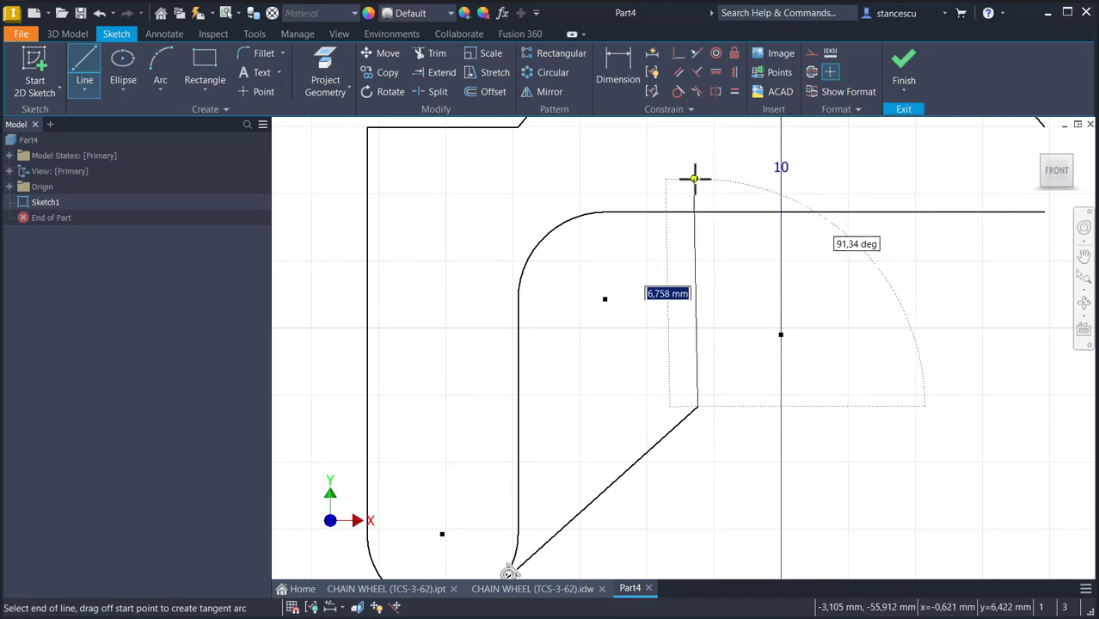
click(703, 173)
middle_drag(699, 173, 697, 297)
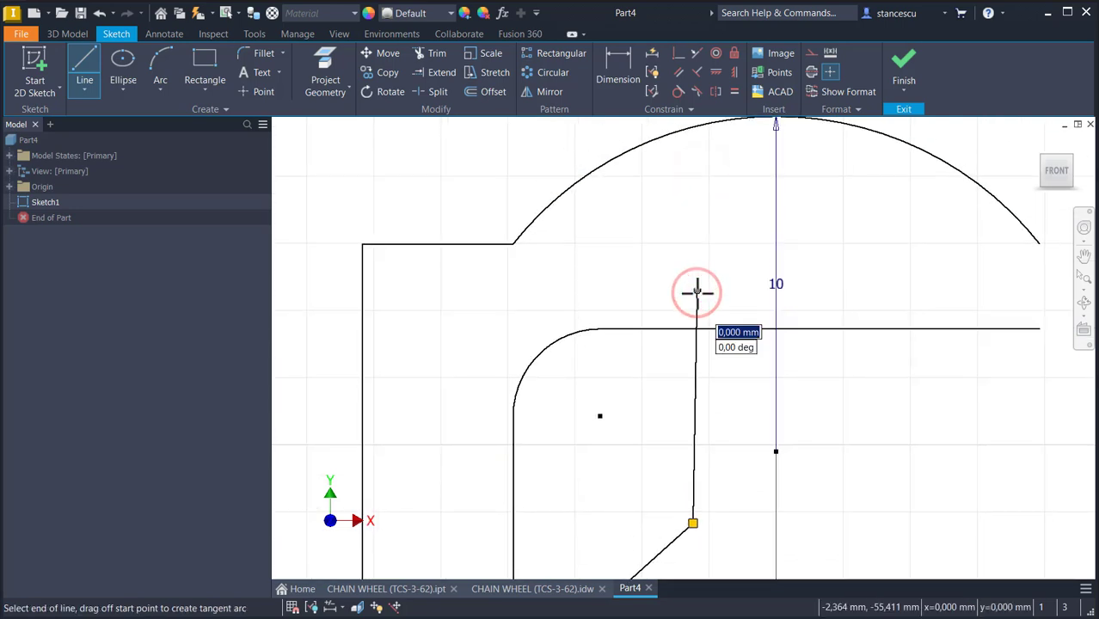
drag(696, 290, 841, 285)
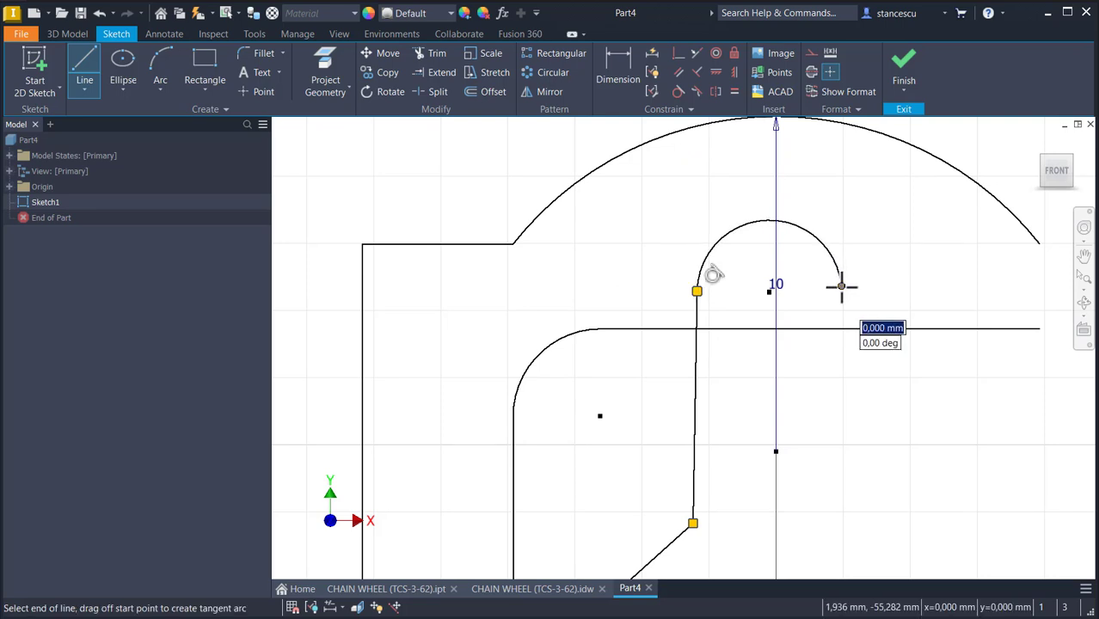
key(Escape)
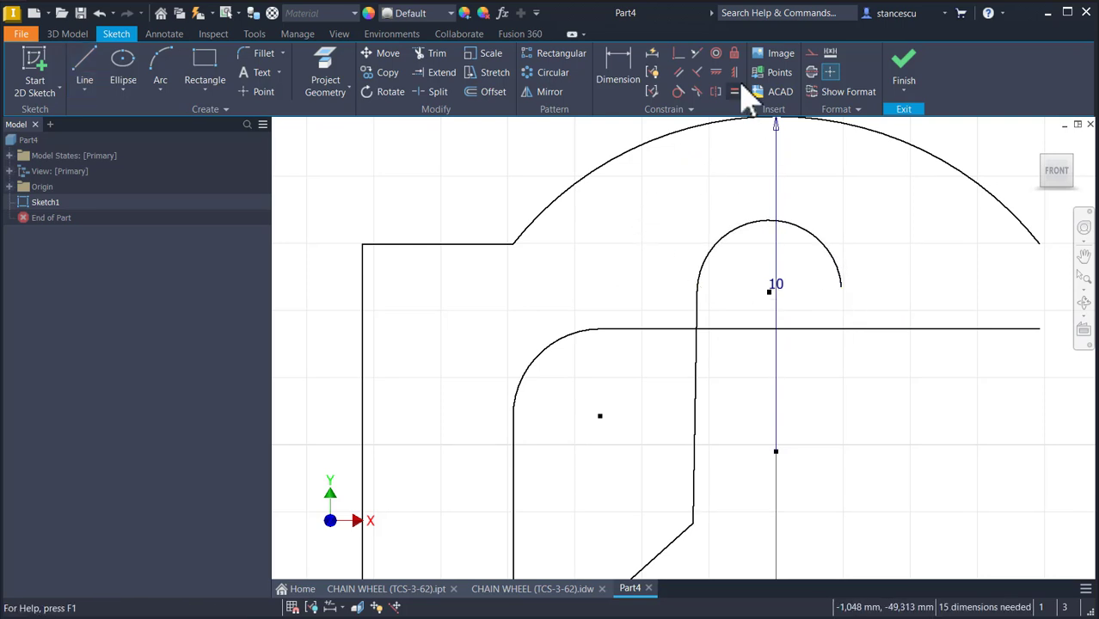
- Constrain the nearly vertical line between the slanted line and the small upper arc to be vertical
click(734, 72)
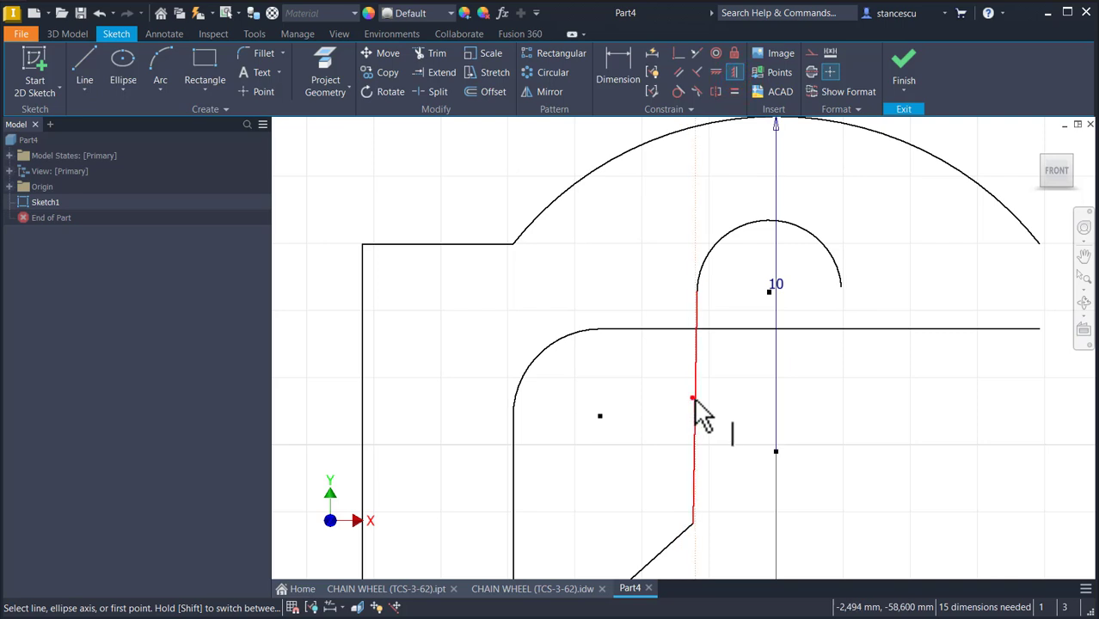
click(692, 398)
scroll(580, 481, down, 2)
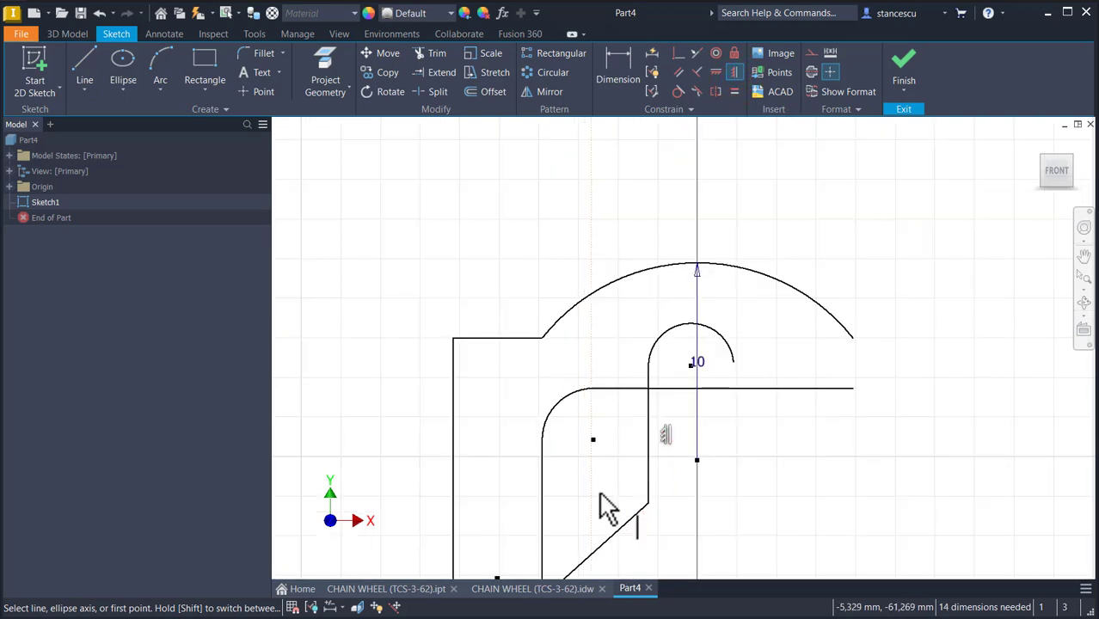
middle_drag(726, 538, 720, 422)
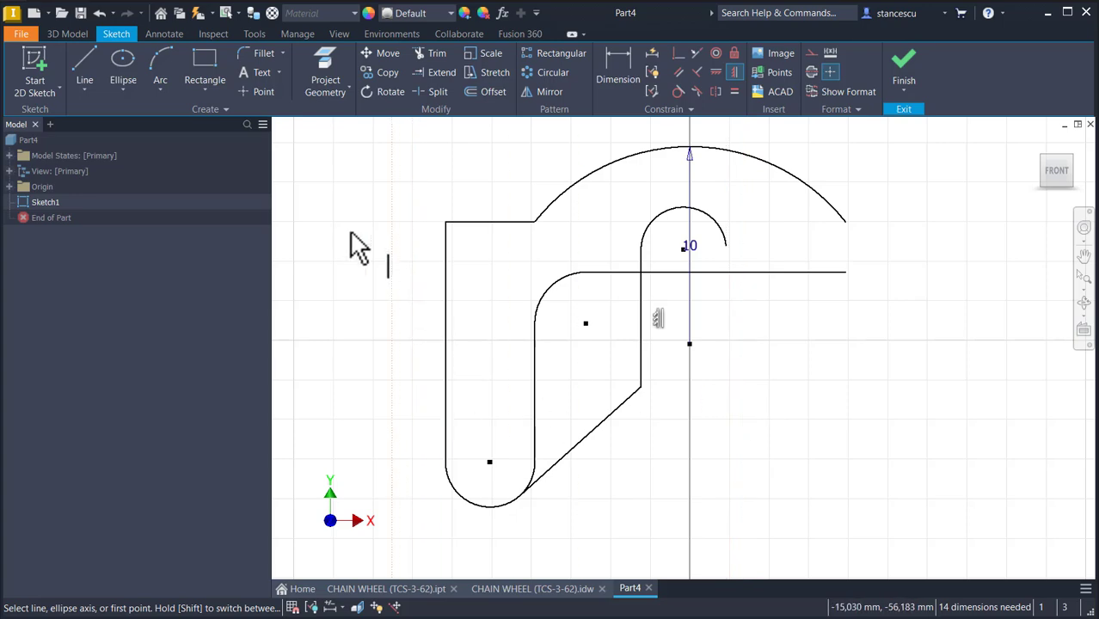
- Draw a vertical line about 60 mm long from the sketch origin down to the 10 mm arc's center point
scroll(389, 314, down, 5)
middle_drag(601, 331, 658, 454)
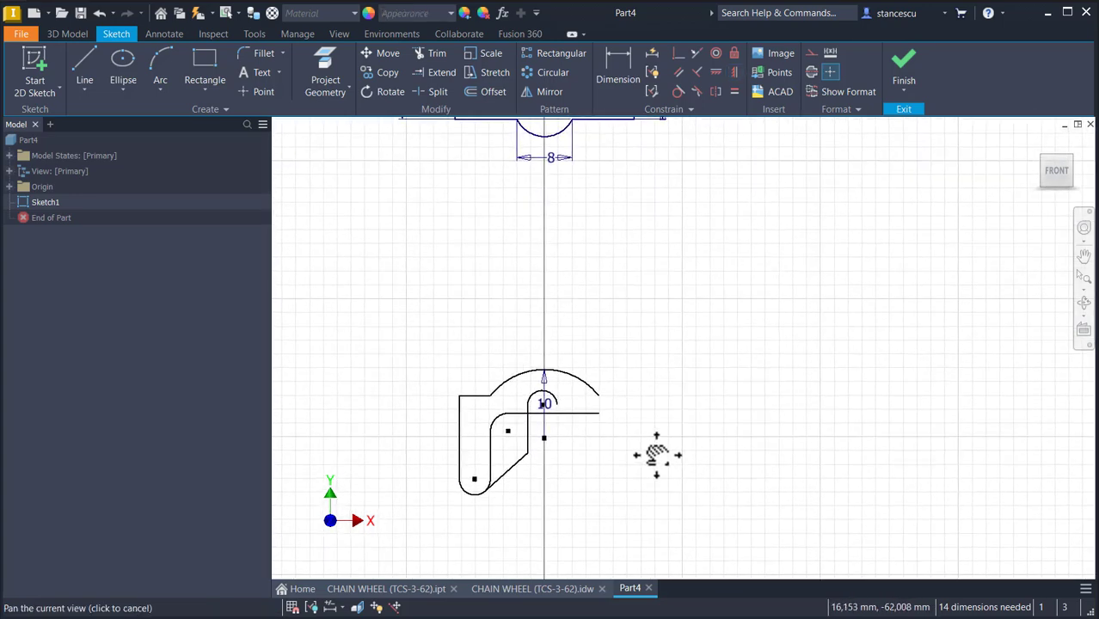
middle_drag(633, 294, 646, 390)
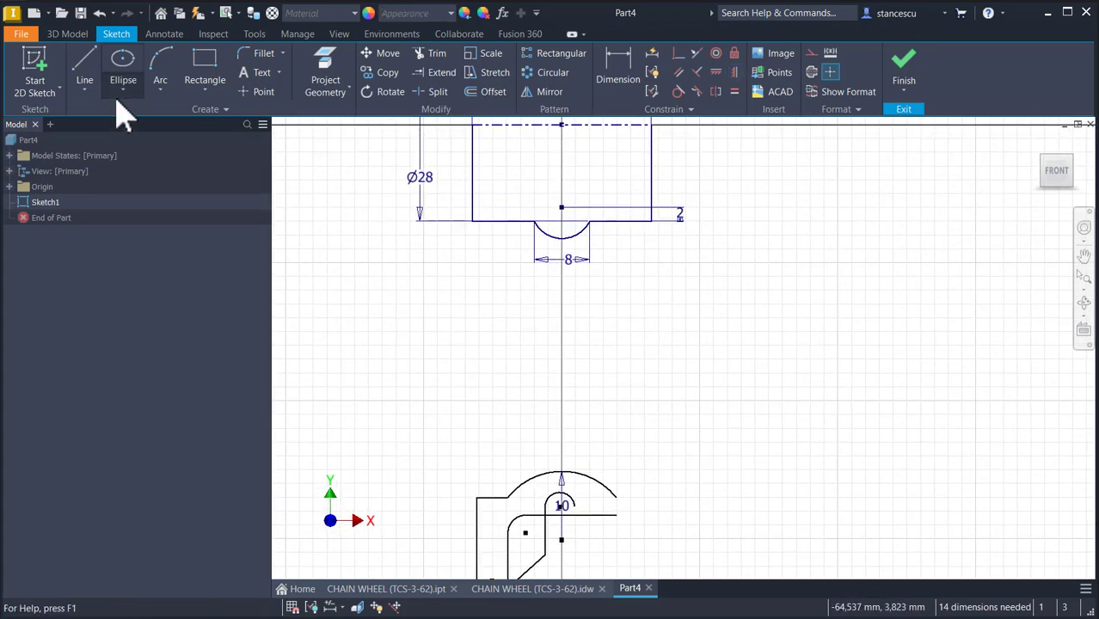
click(85, 67)
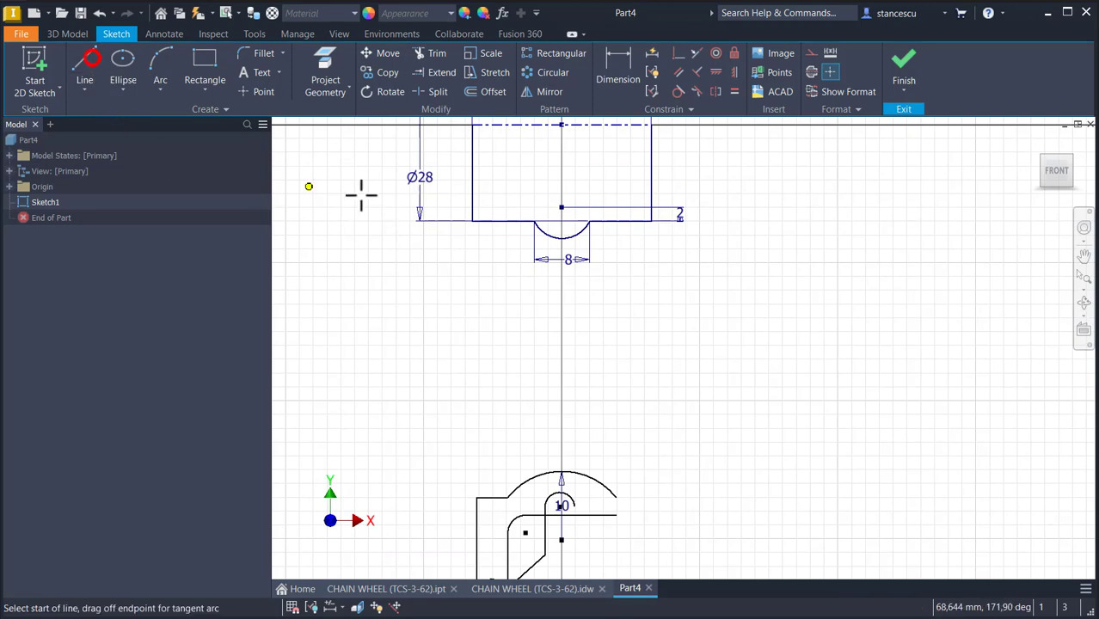
click(562, 125)
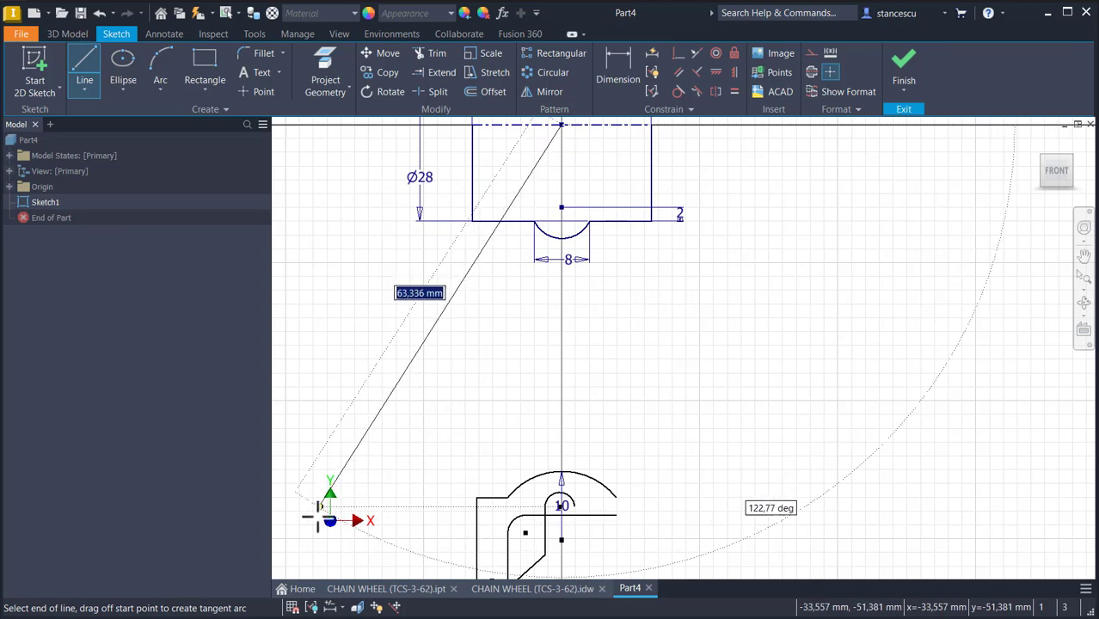
middle_drag(581, 358, 555, 239)
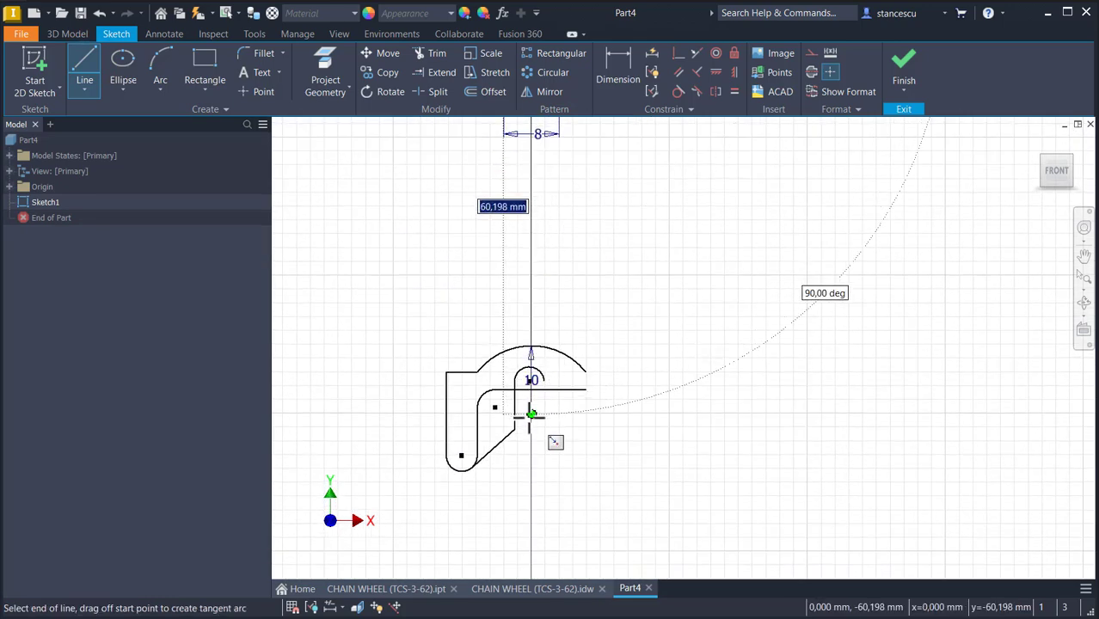
click(531, 415)
key(Escape)
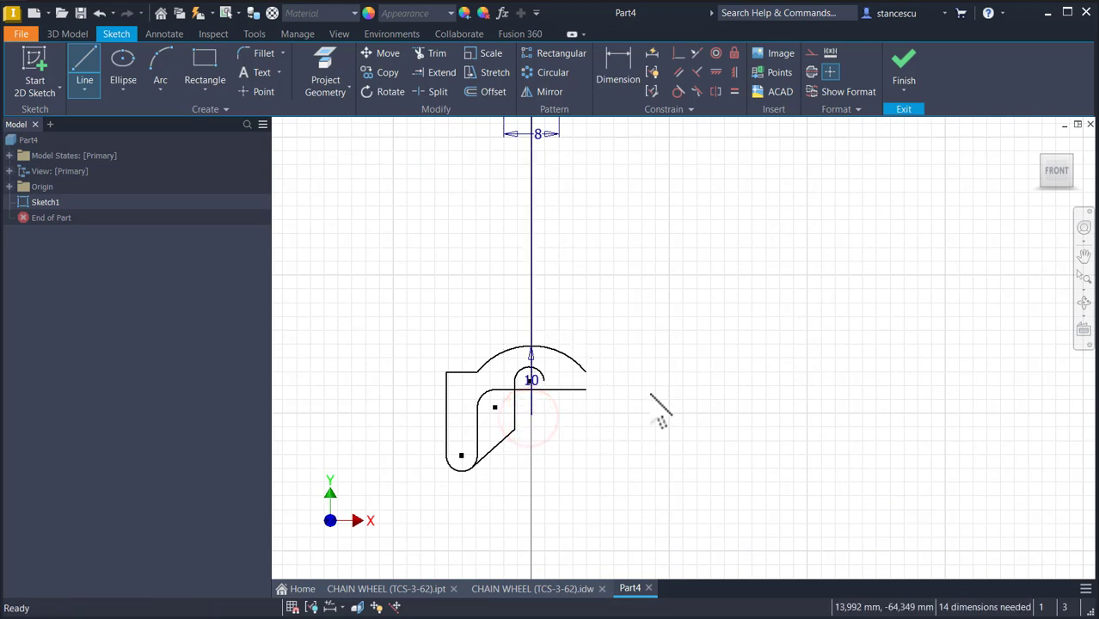
- Convert the vertical line from the origin to the arc center into construction geometry
drag(569, 252, 478, 294)
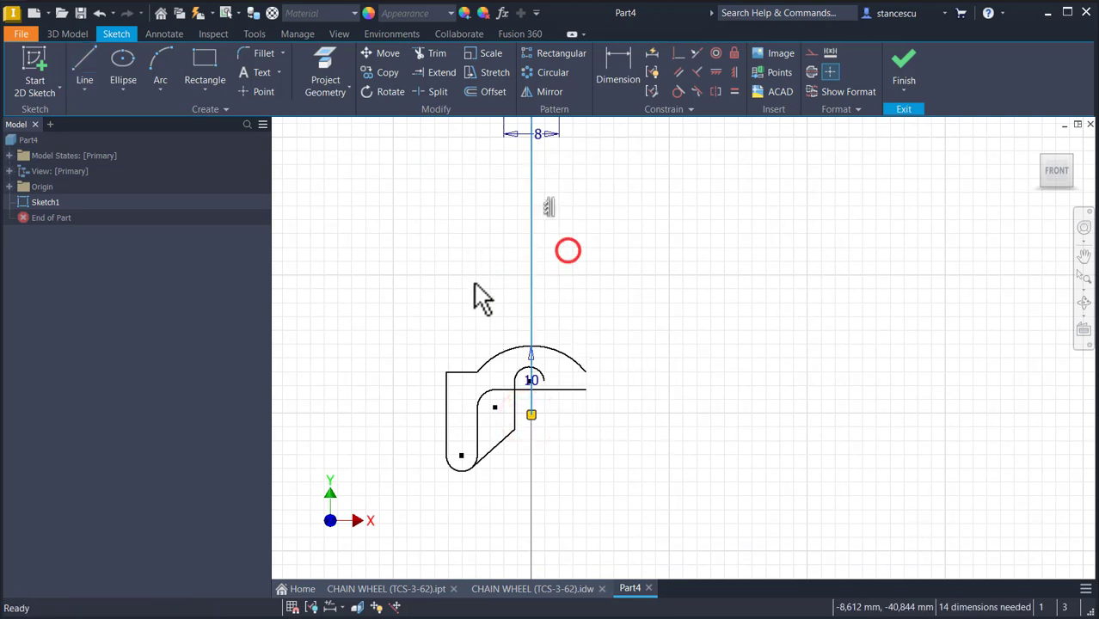
click(812, 54)
click(748, 226)
- Mirror the rim's left-hand lines, bottom arc and inner corner arc about the vertical construction line, leaving out the two central arcs
scroll(585, 394, up, 3)
mouse_move(581, 425)
middle_down()
mouse_move(710, 350)
mouse_move(722, 383)
middle_up()
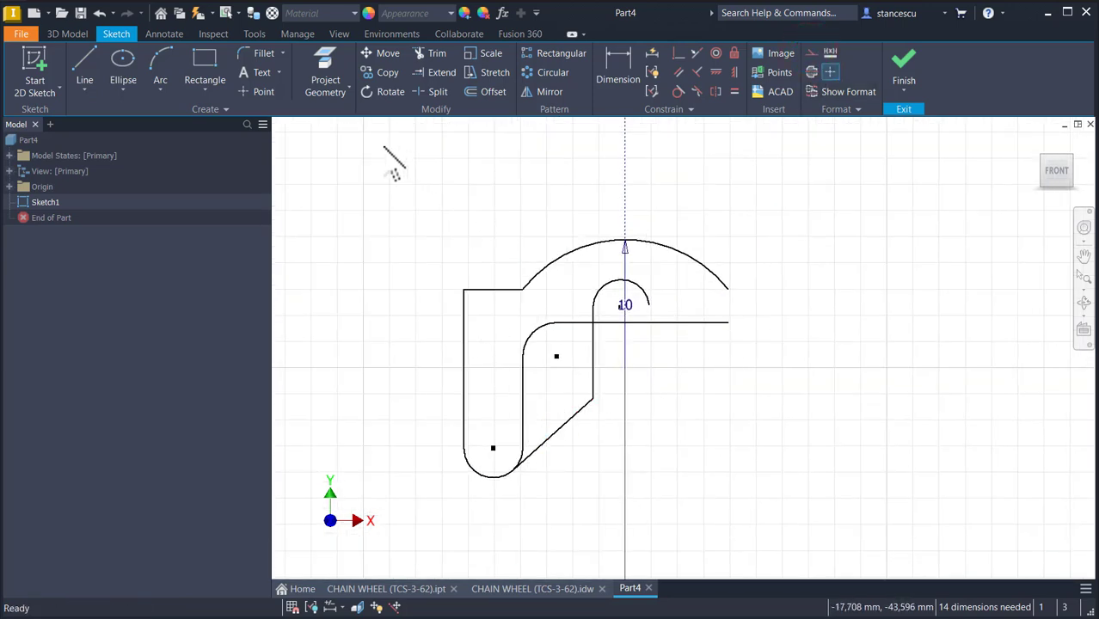
click(534, 94)
drag(495, 255, 412, 506)
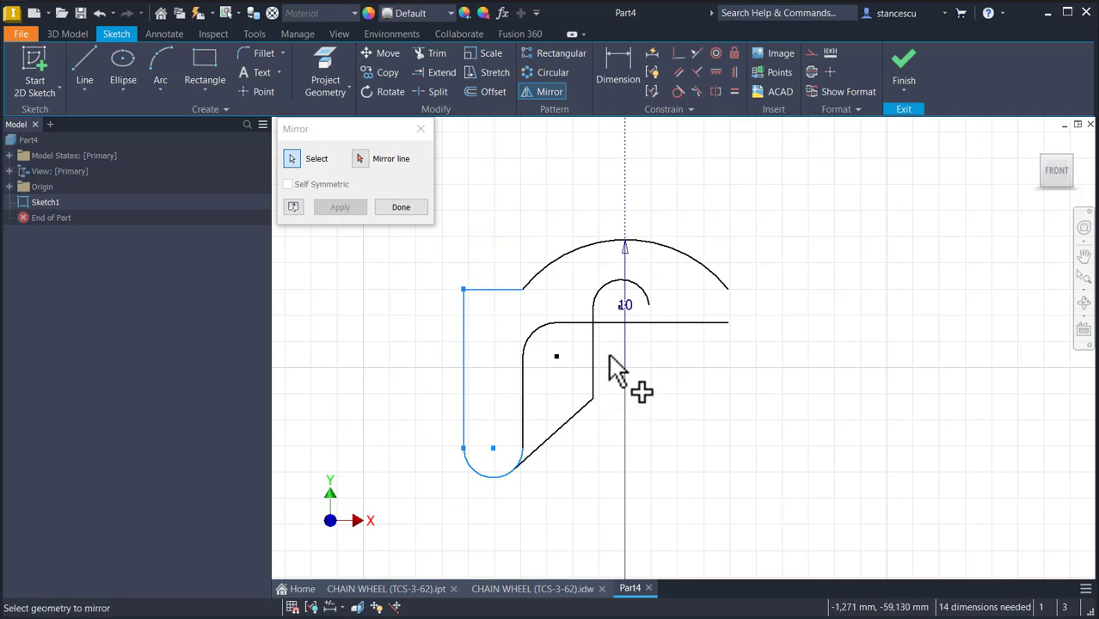
drag(609, 349, 495, 440)
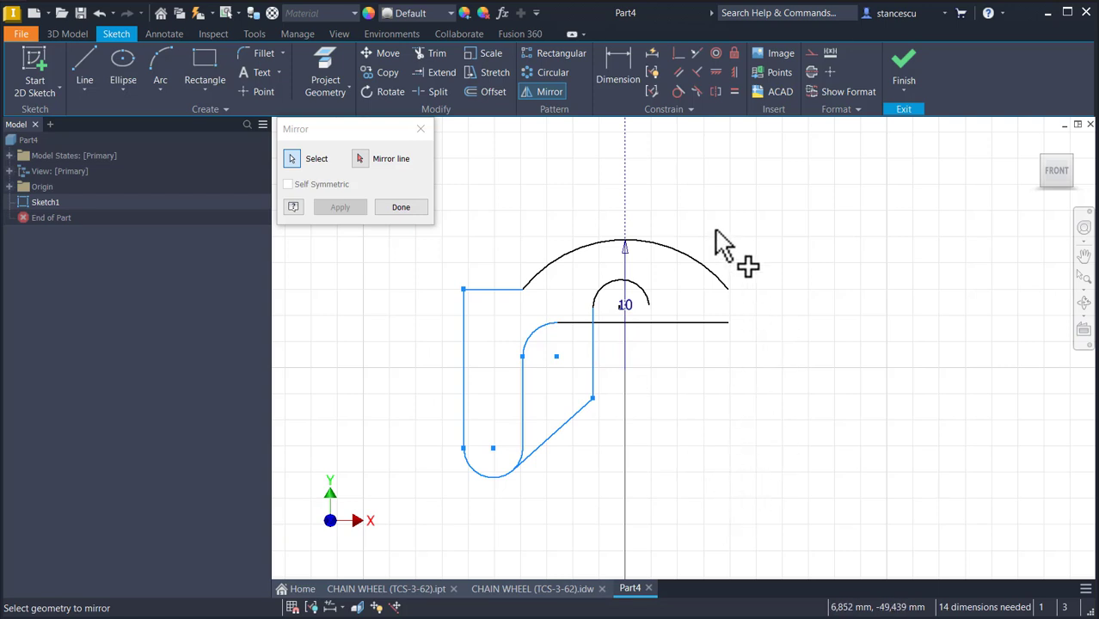
click(361, 160)
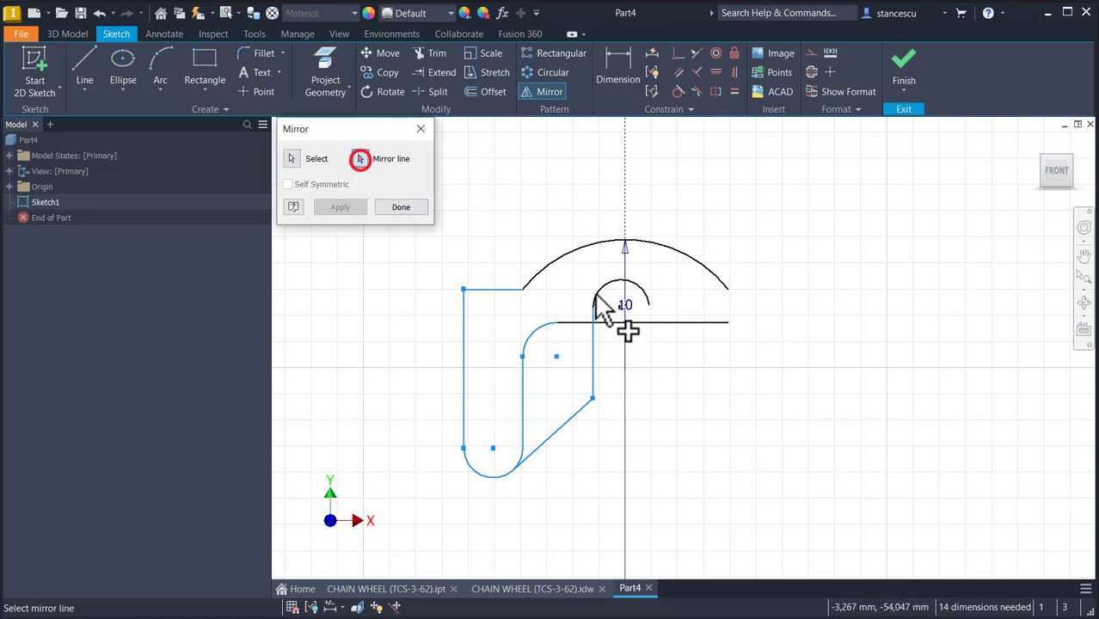
click(623, 201)
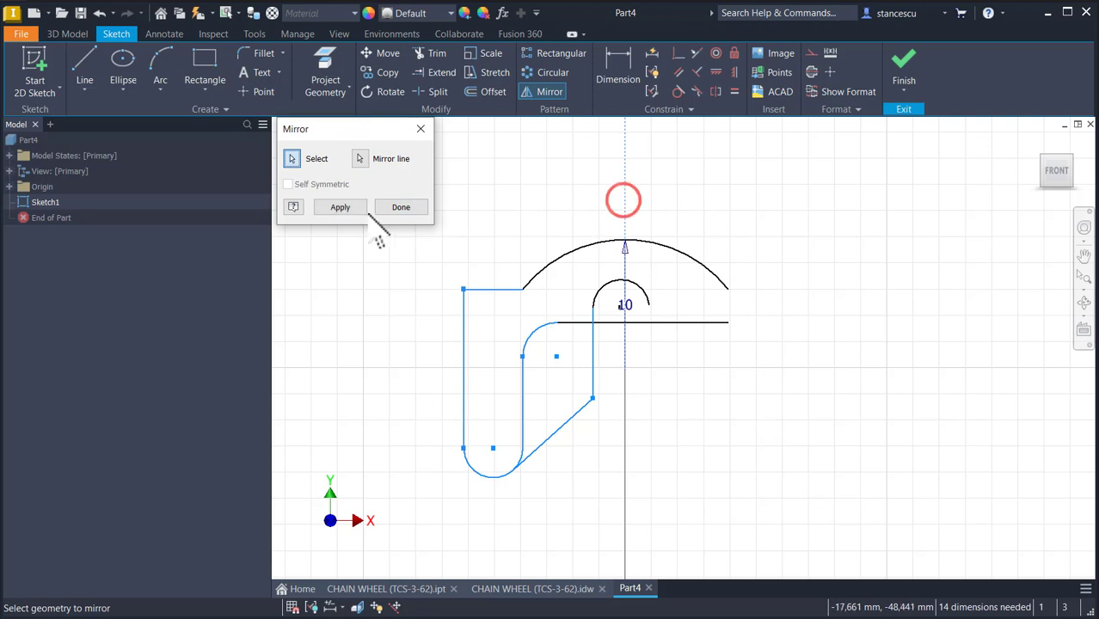
click(338, 208)
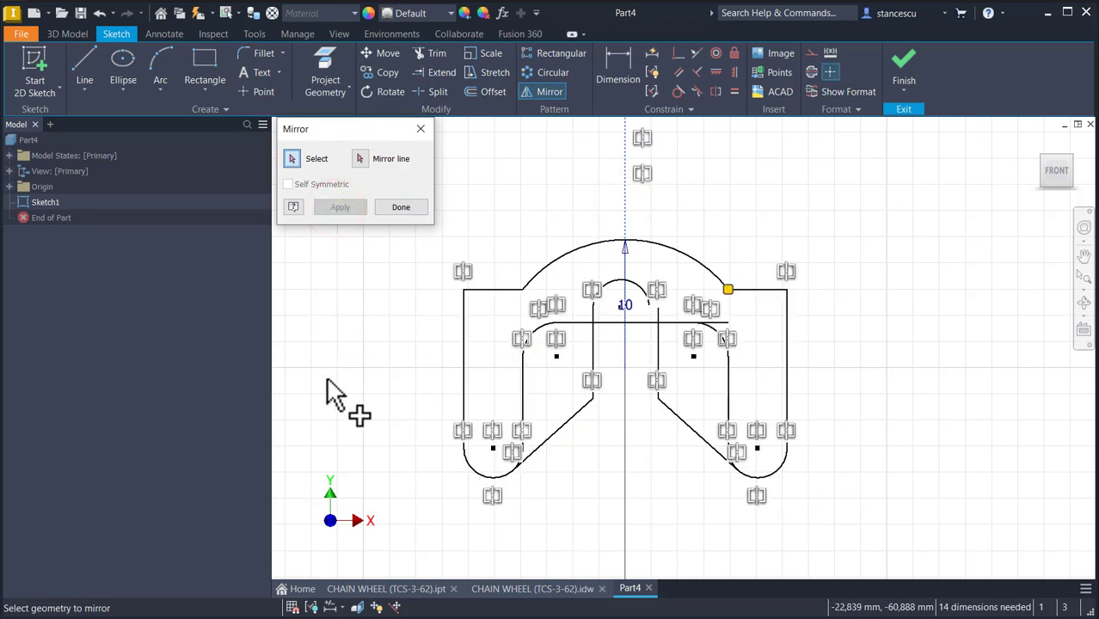
key(Escape)
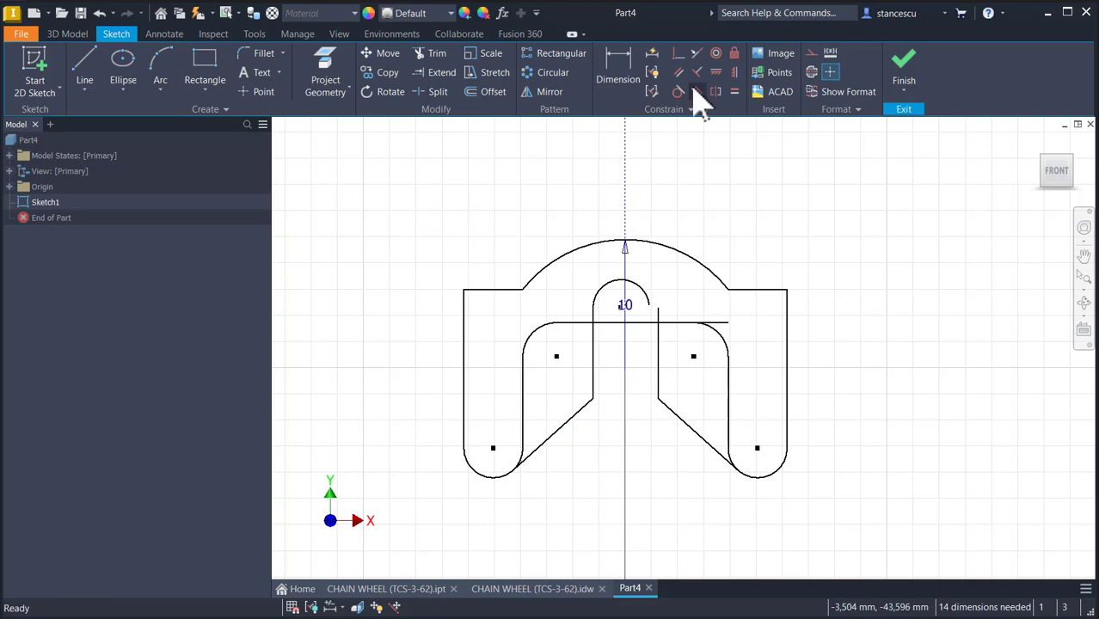
- Make the open end of the small central arc coincident with the mirrored vertical inner line
click(674, 53)
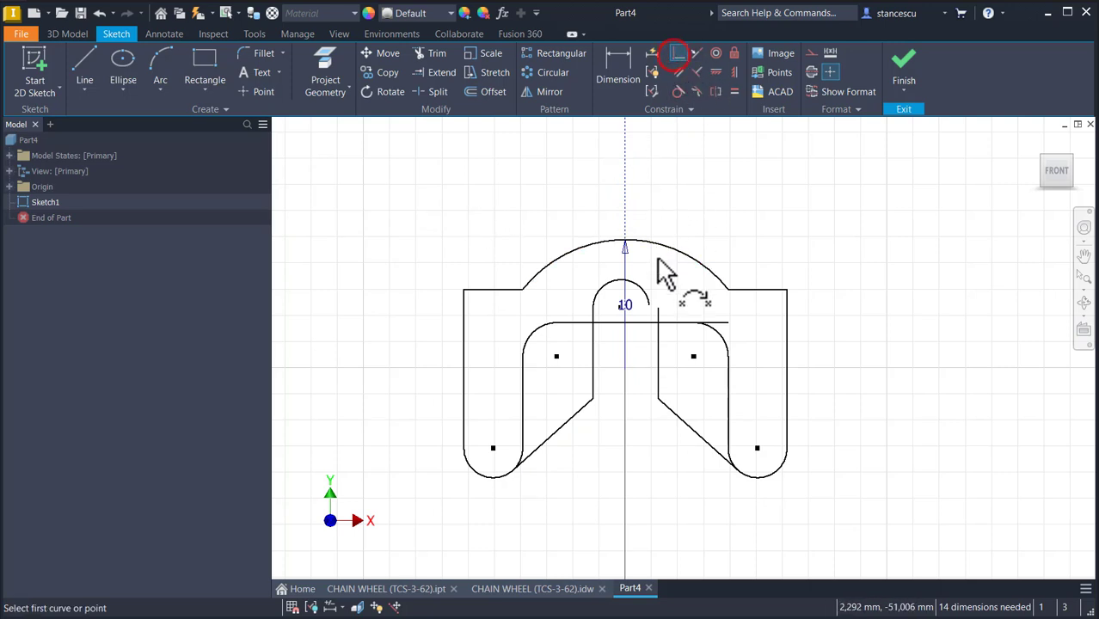
click(653, 307)
click(658, 328)
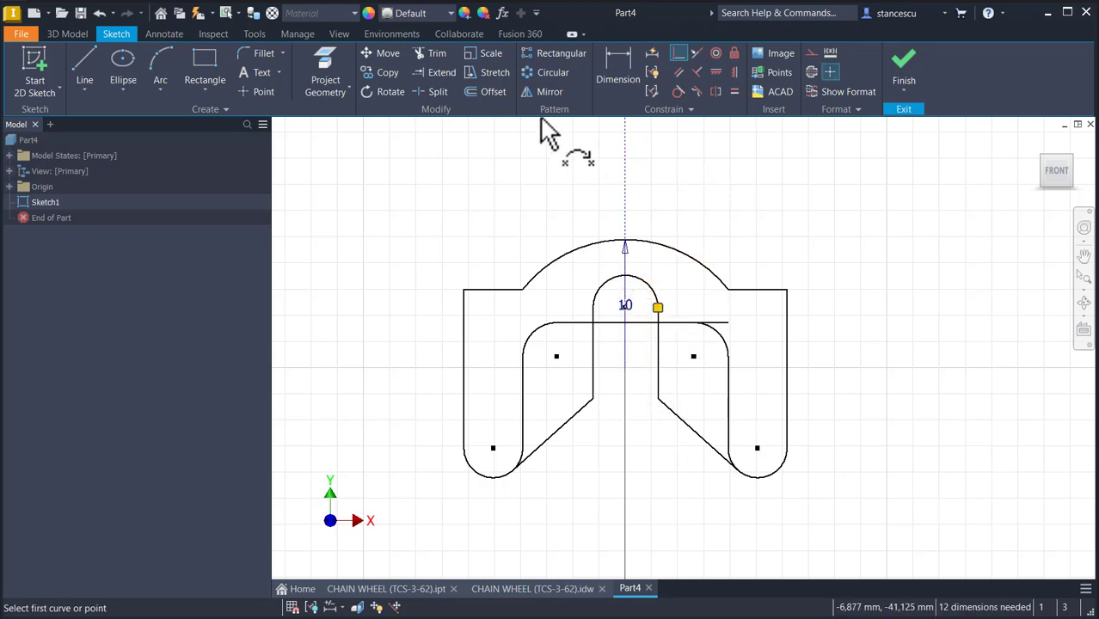
- Trim the piece of the inner horizontal line that extends past the mirrored corner arc
click(436, 53)
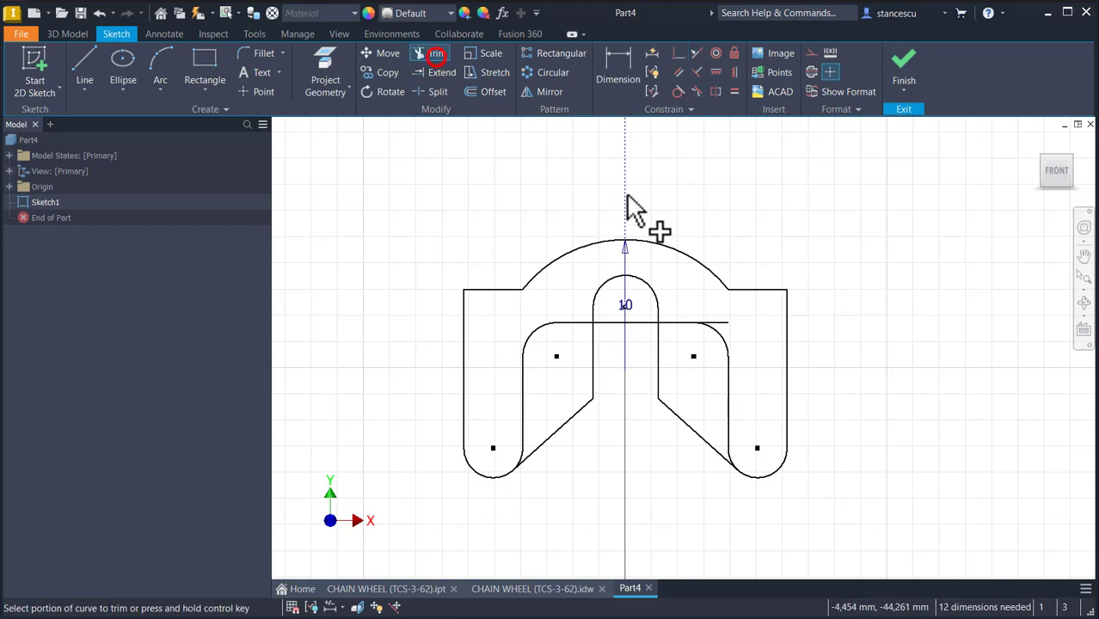
click(714, 324)
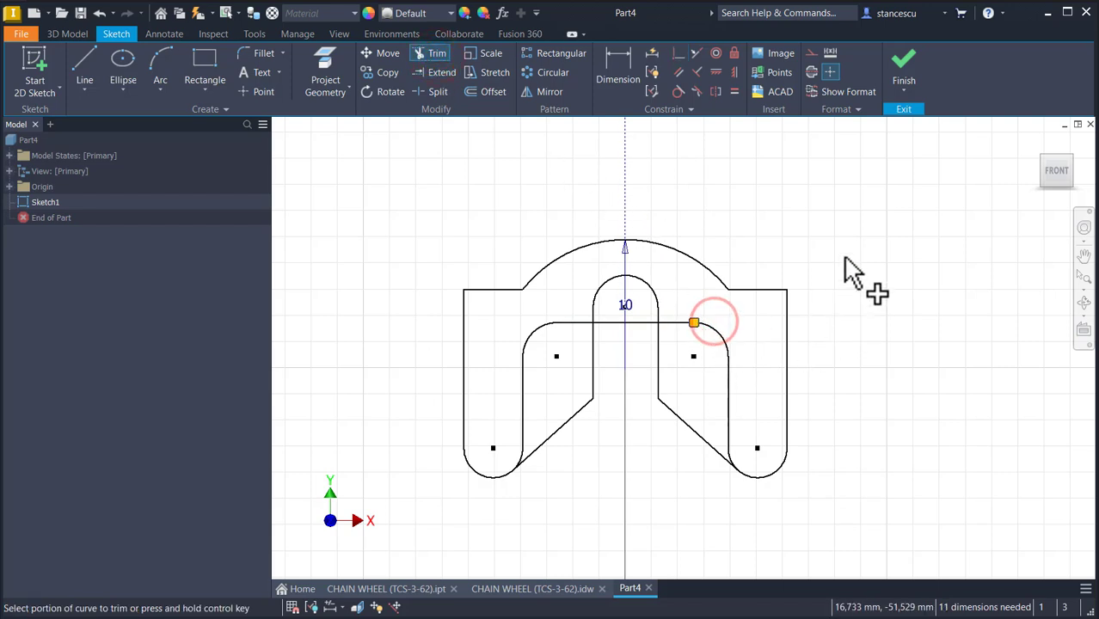
key(Escape)
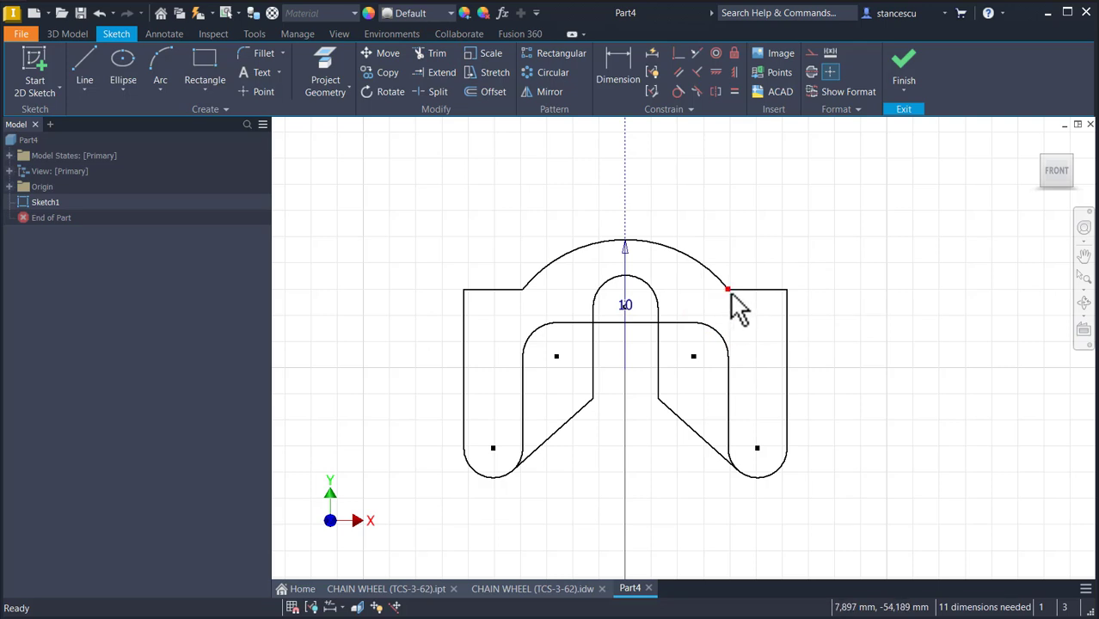
- Pull the 10 mm arc's right end slightly outward and make the two short lines beside the arc collinear
drag(728, 291, 744, 282)
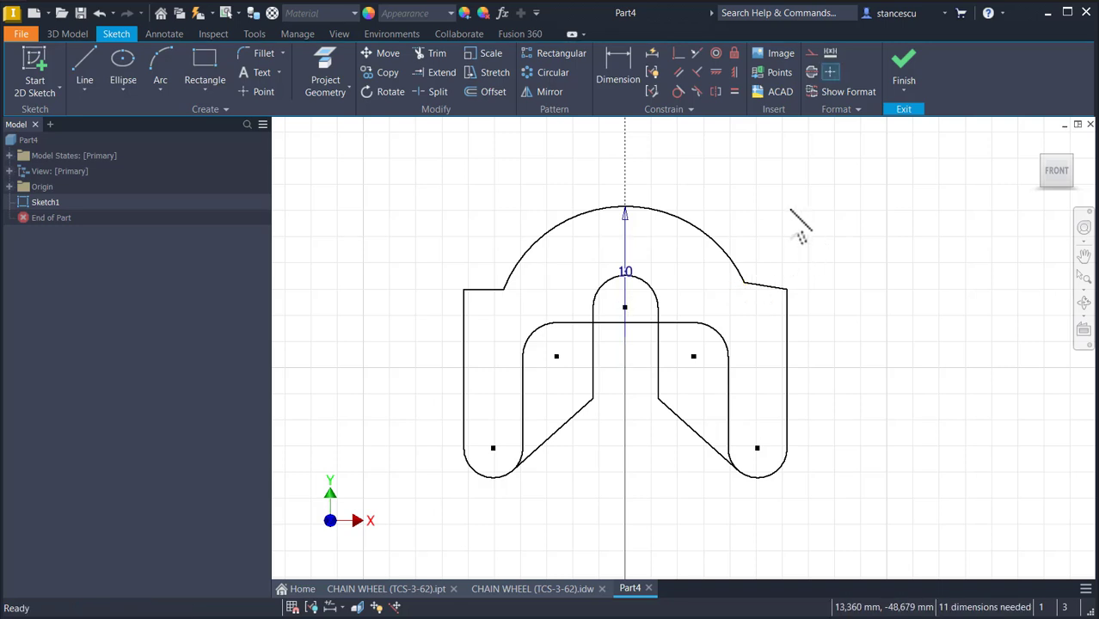
click(696, 53)
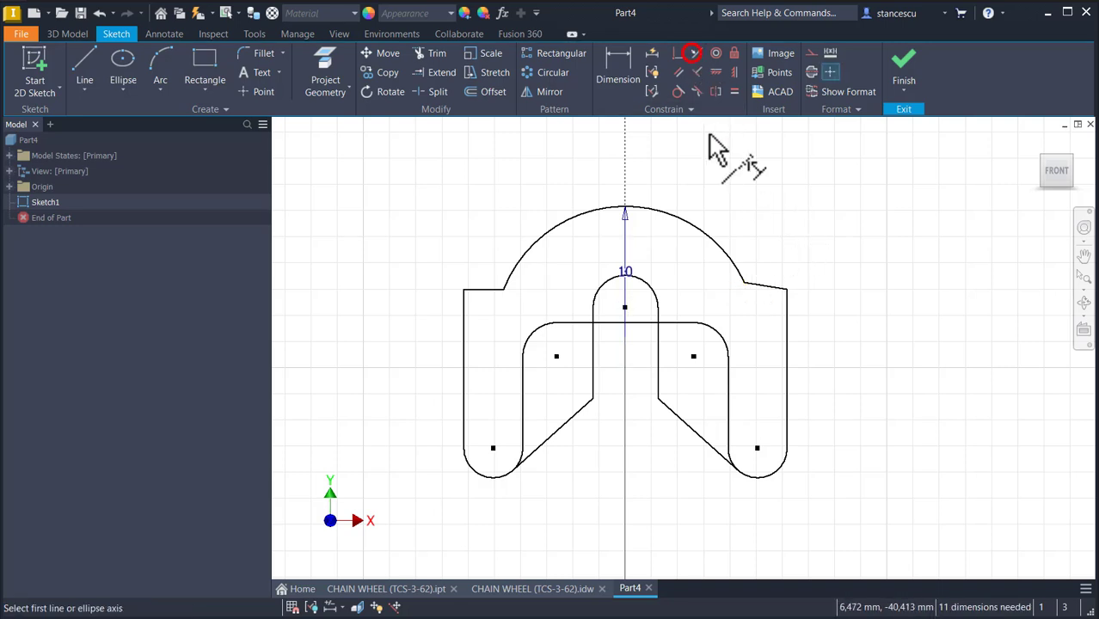
click(762, 285)
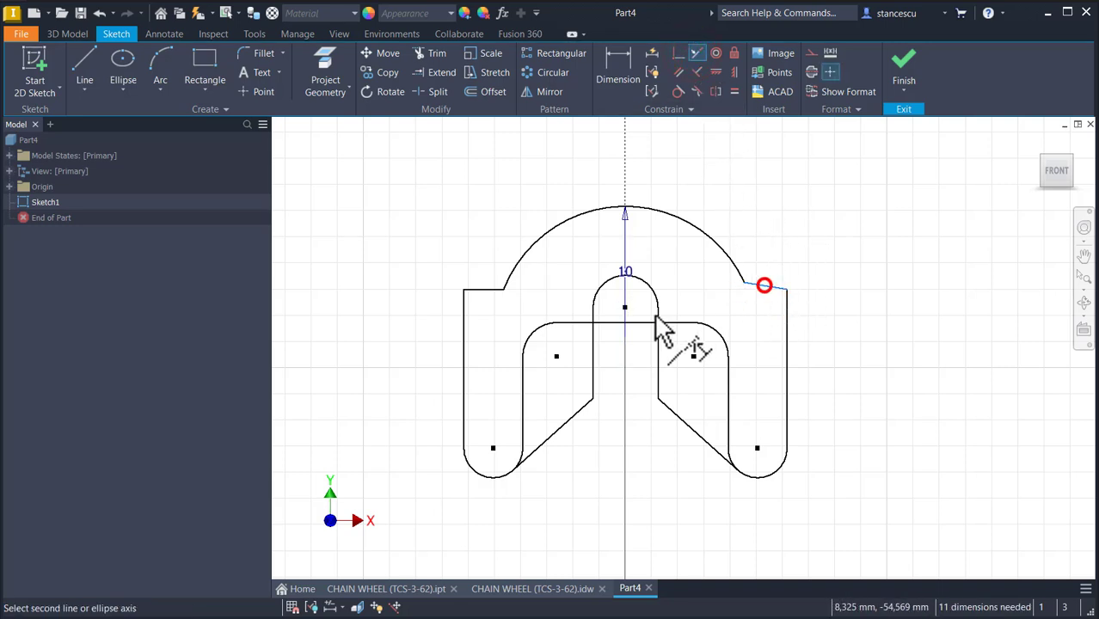
click(485, 290)
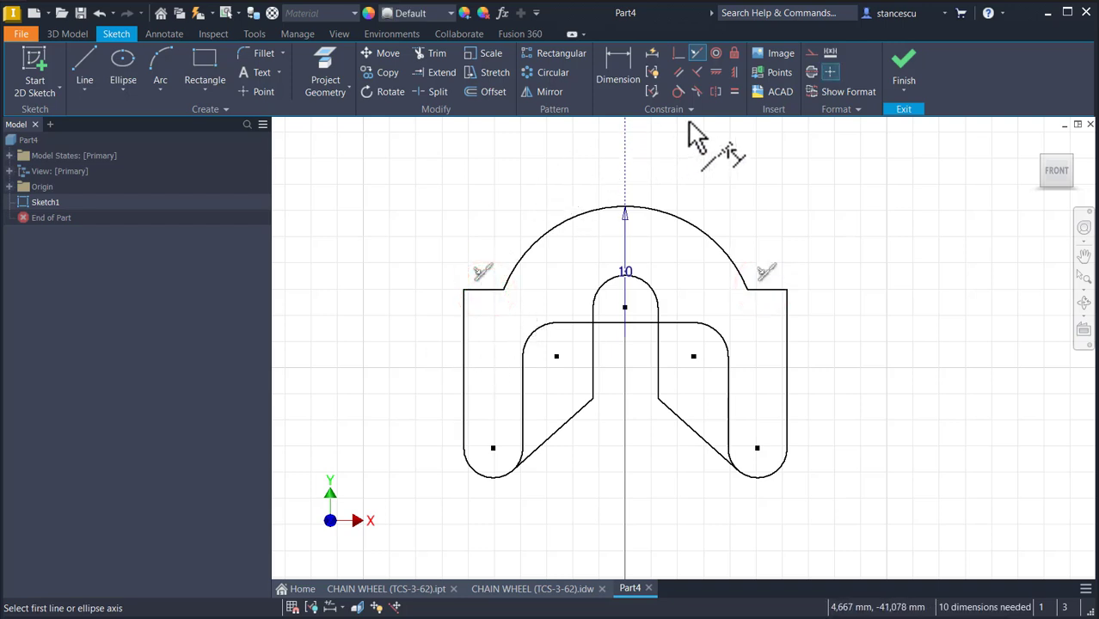
- Try to make the two short horizontal lines beside the 10 mm arc equal in length
click(734, 92)
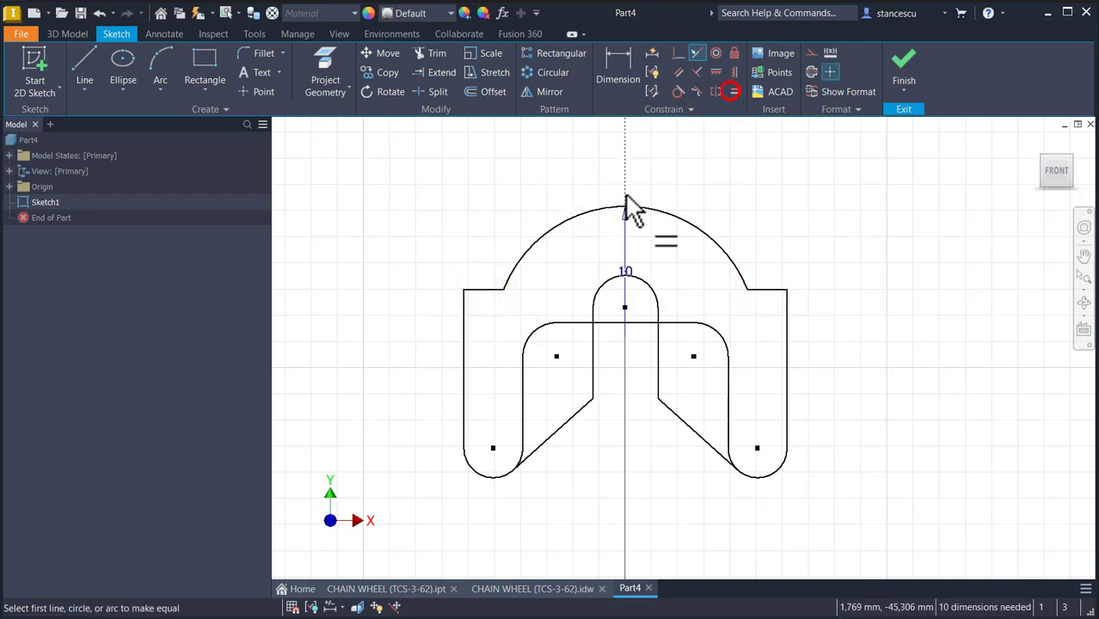
click(489, 290)
click(763, 290)
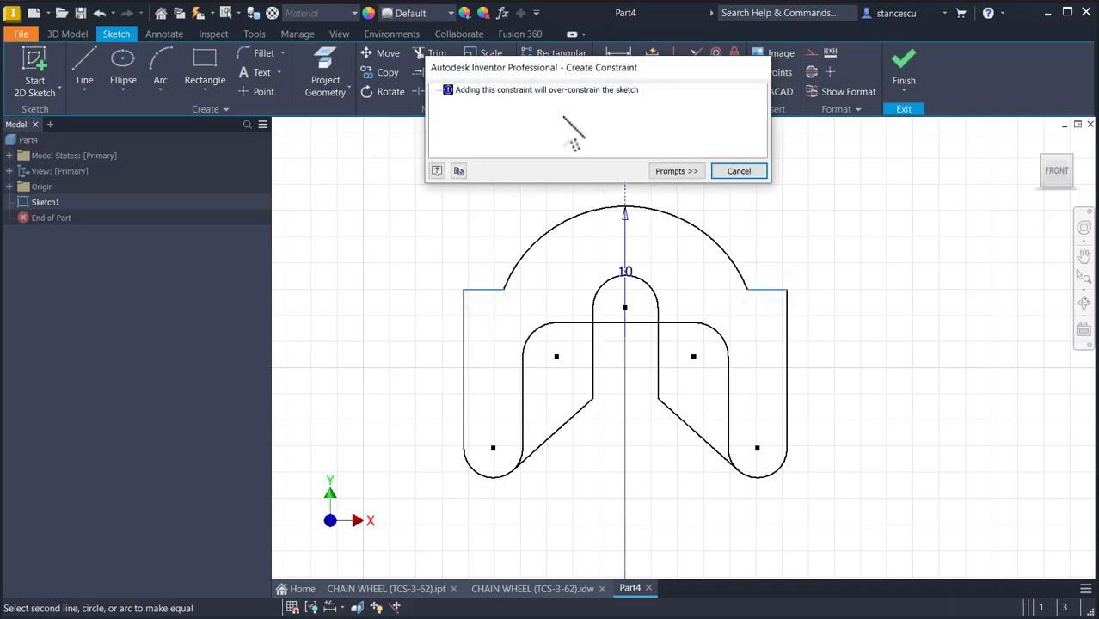
click(738, 171)
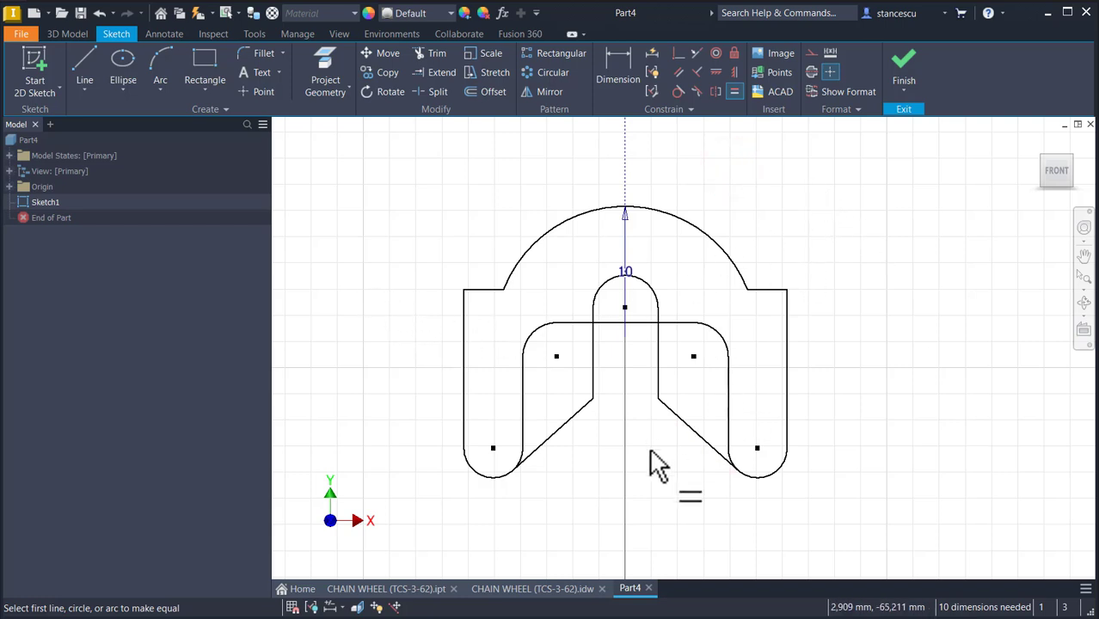
key(Escape)
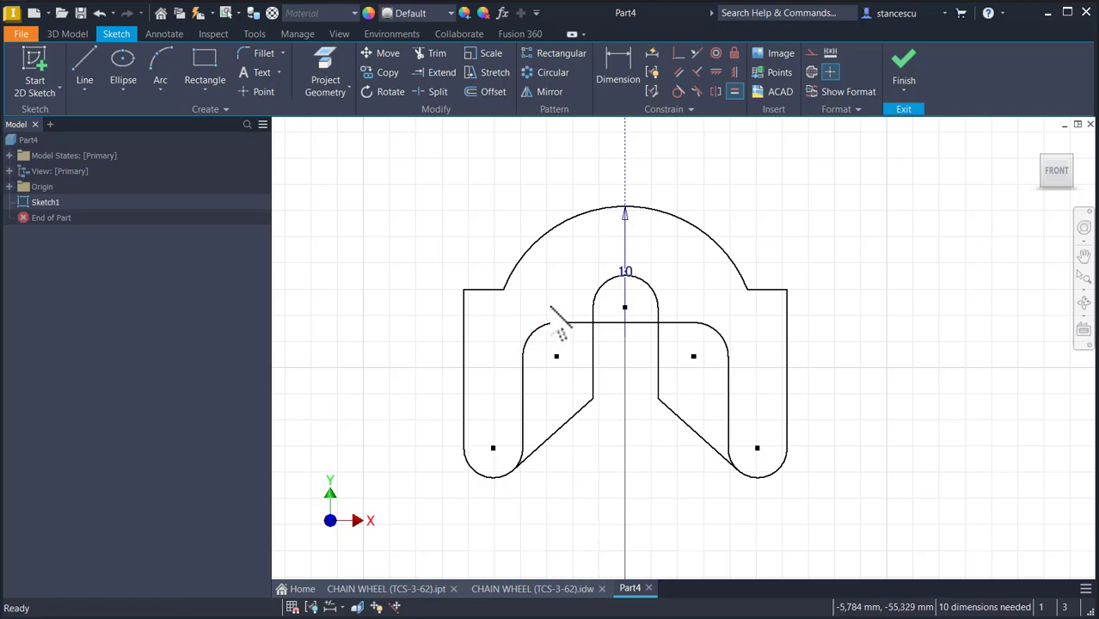
- Convert the inner horizontal line, its two corner arcs and the two vertical lines below them into construction geometry
drag(572, 294, 520, 383)
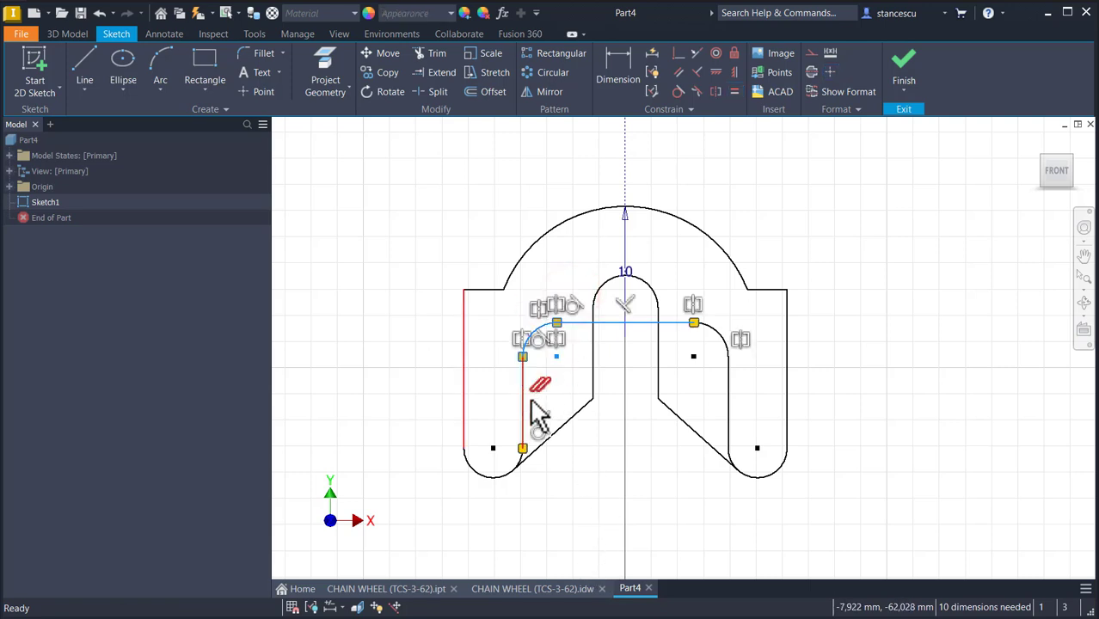
ctrl+drag(768, 308, 717, 393)
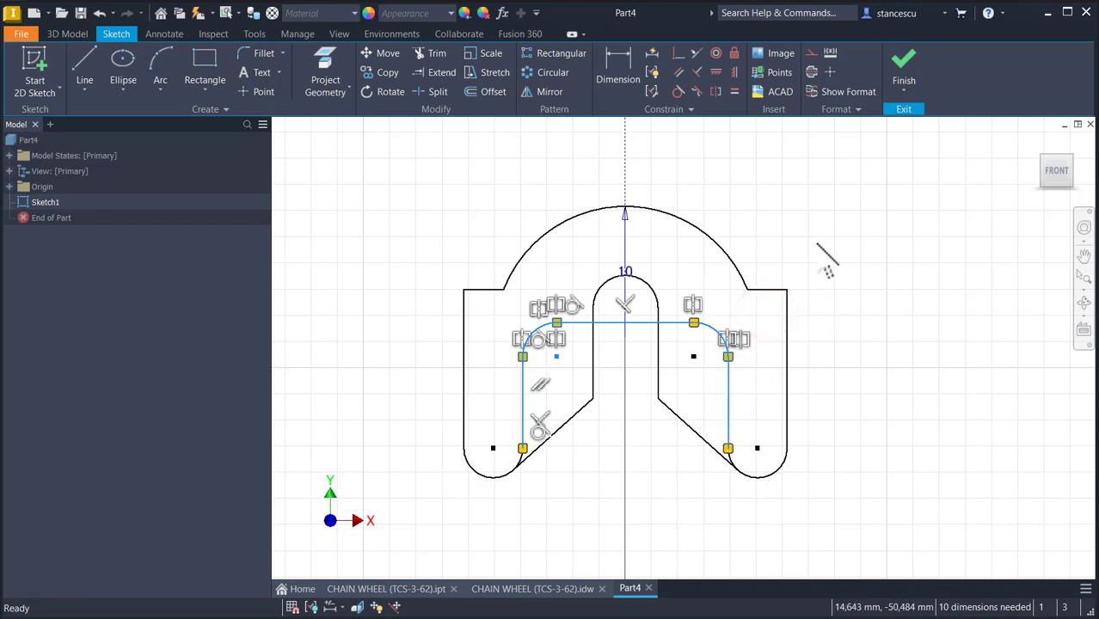
click(810, 53)
click(823, 194)
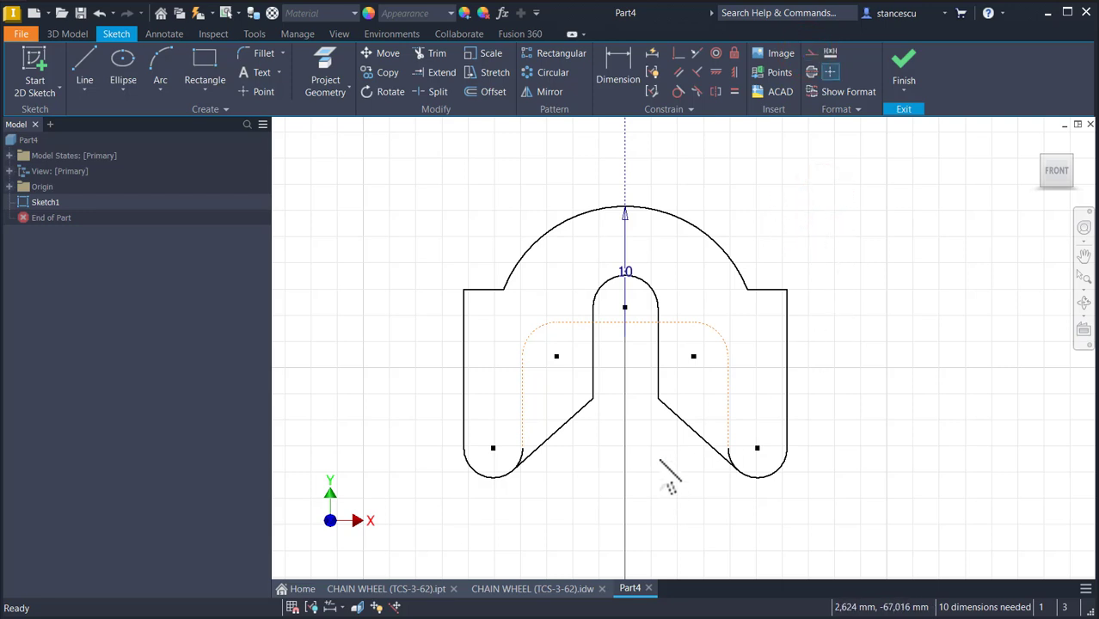
- Split both bottom arcs of the rim at the points where the slanted lines touch them
middle_drag(560, 482, 564, 388)
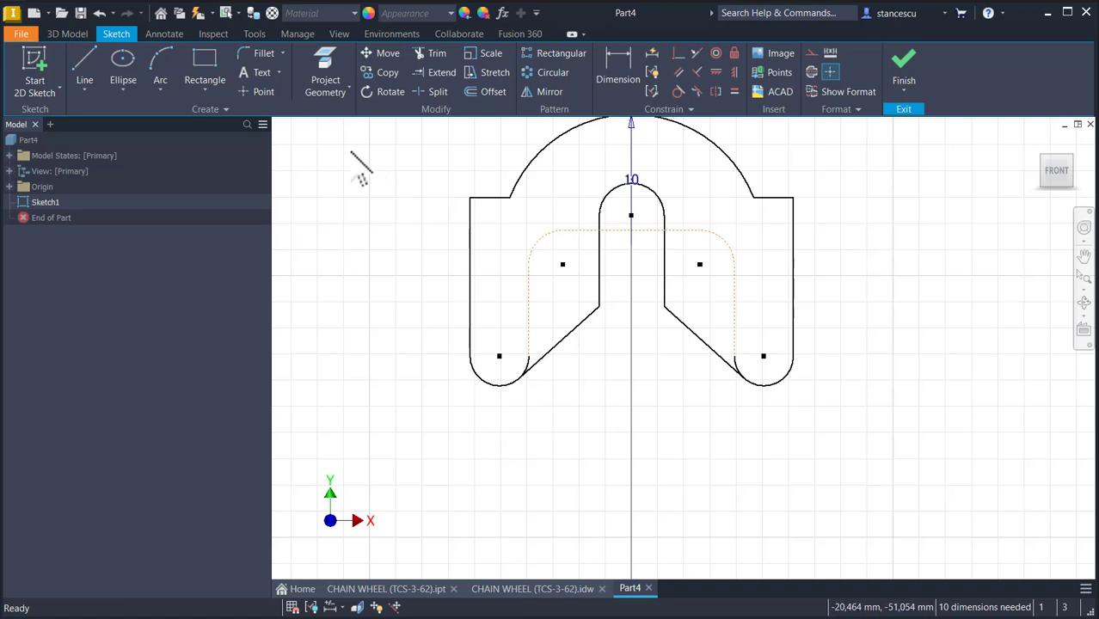
click(438, 91)
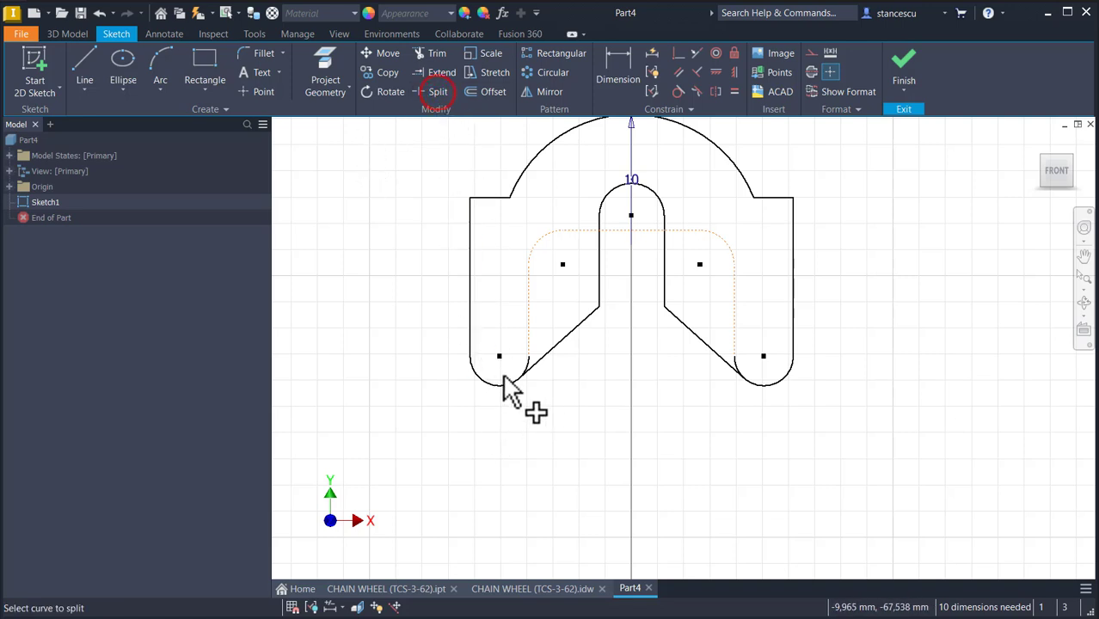
scroll(523, 378, up, 3)
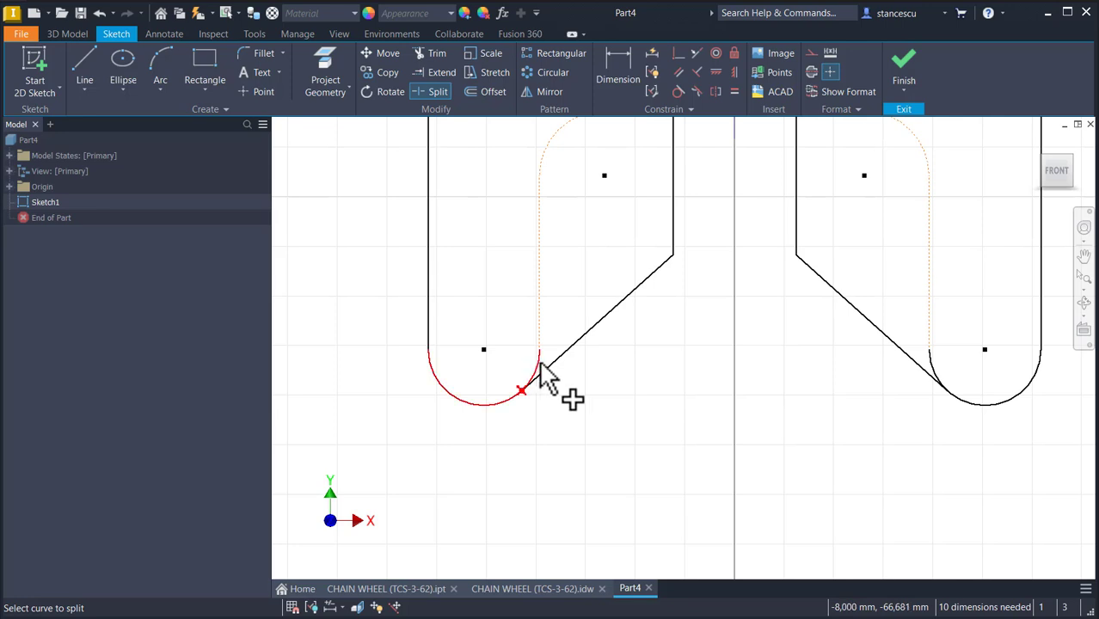
click(539, 364)
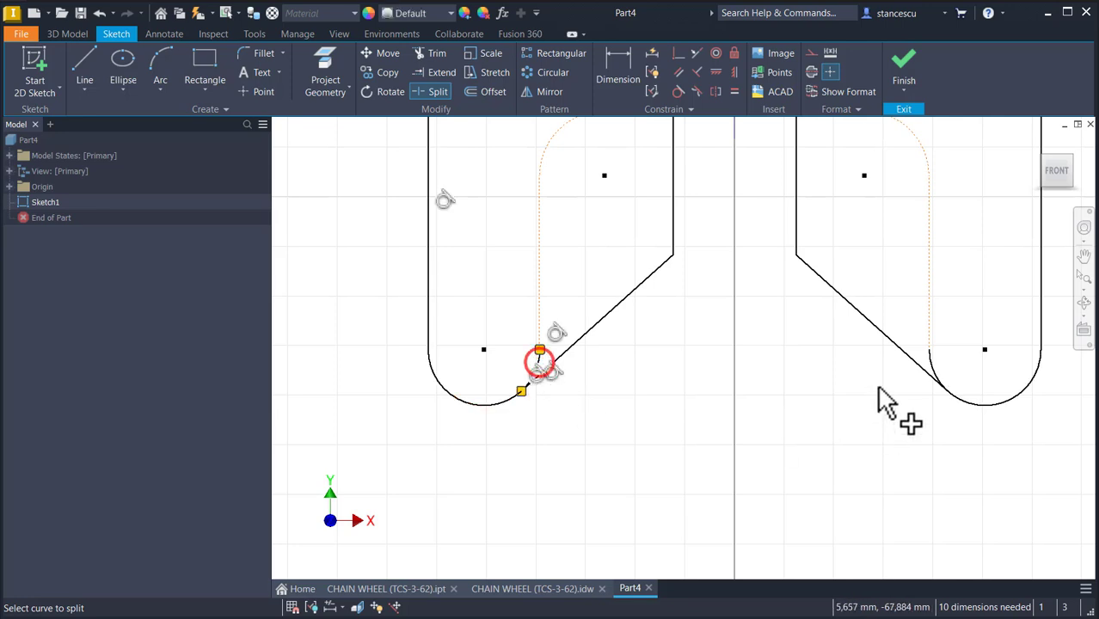
click(934, 368)
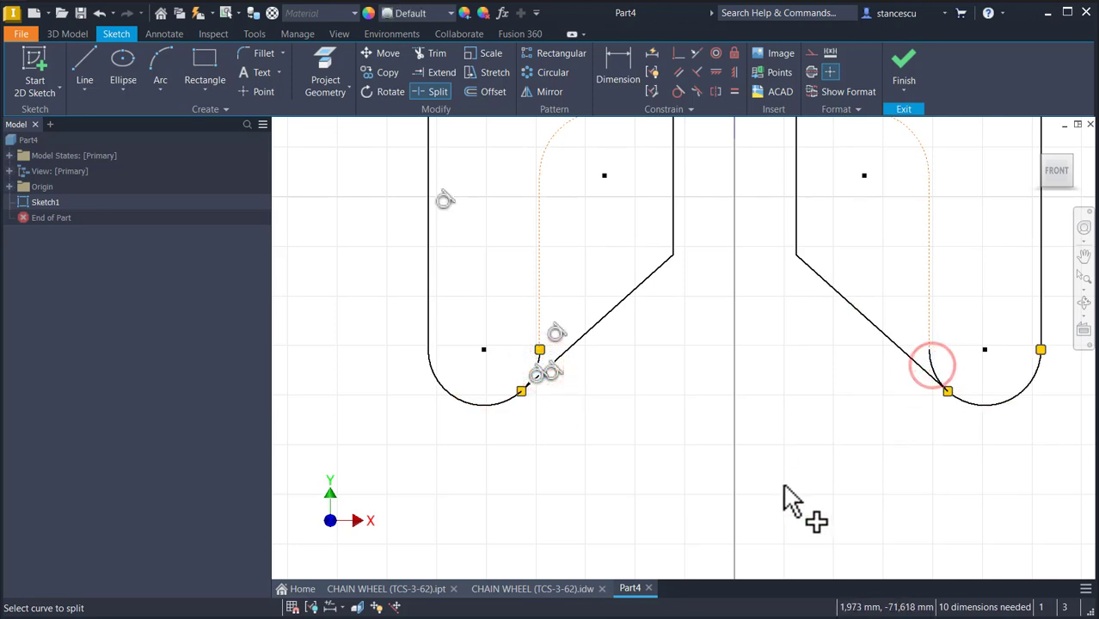
- Convert the two short arc segments between the slanted lines' tangent points and the inner construction verticals into construction geometry
key(Escape)
click(539, 372)
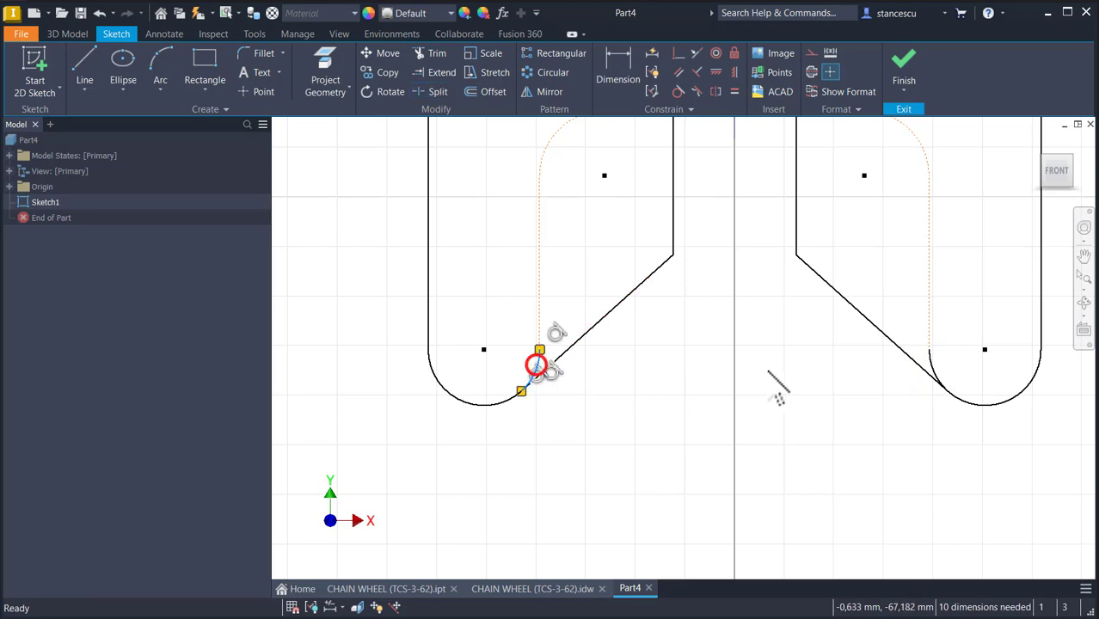
ctrl+click(931, 371)
click(809, 53)
click(760, 399)
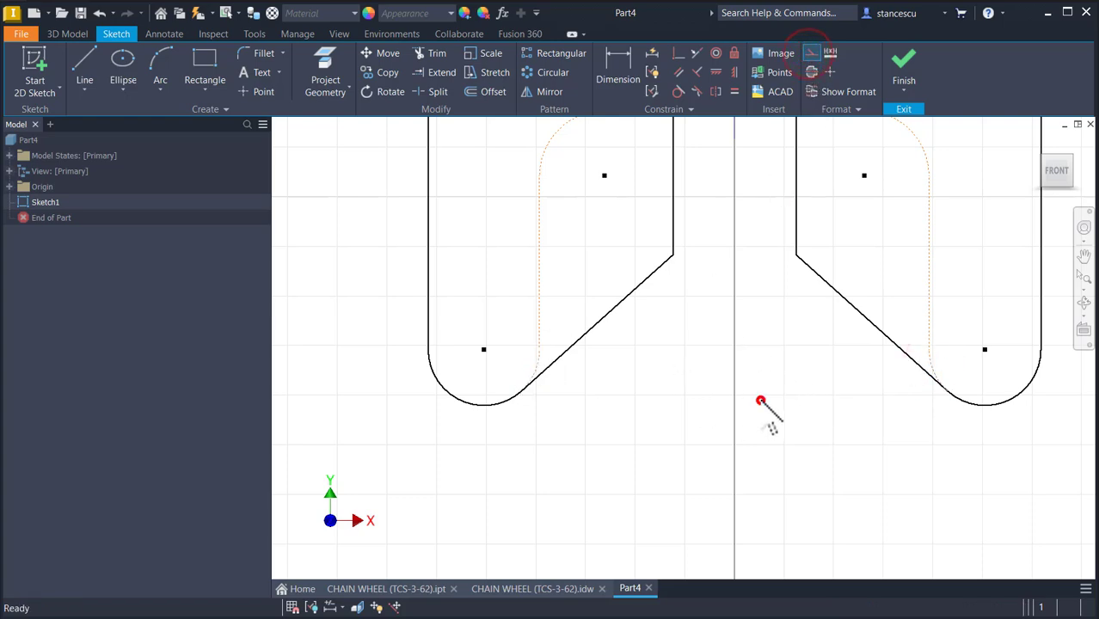
- Dimension the rim's height from the short horizontal shoulder line to the lowest point of the bottom arc as 15 mm
key(Home)
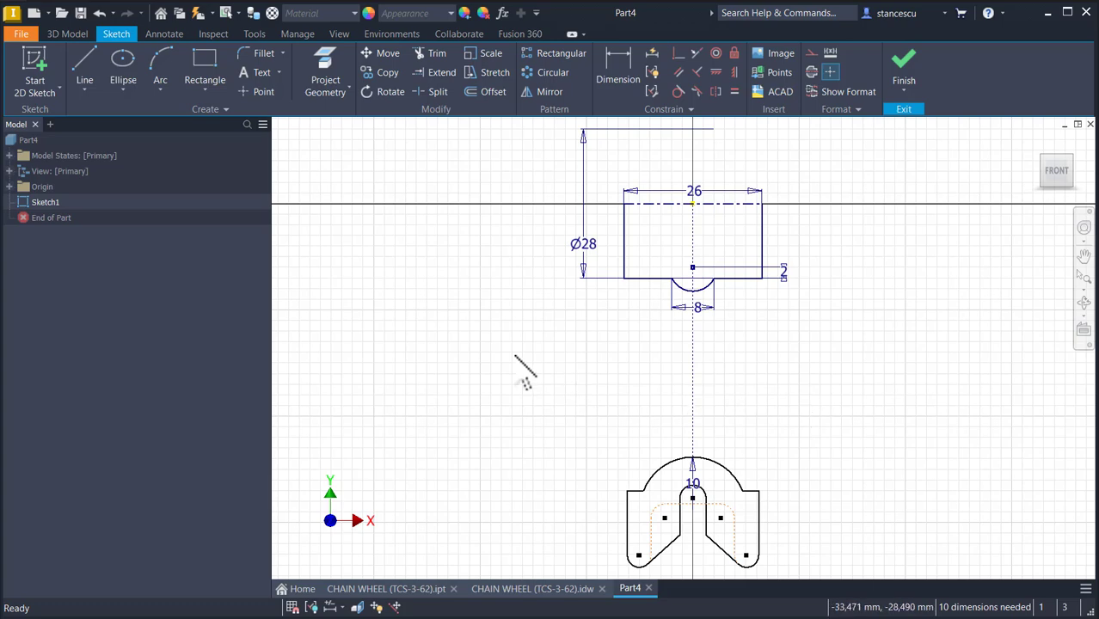
click(613, 85)
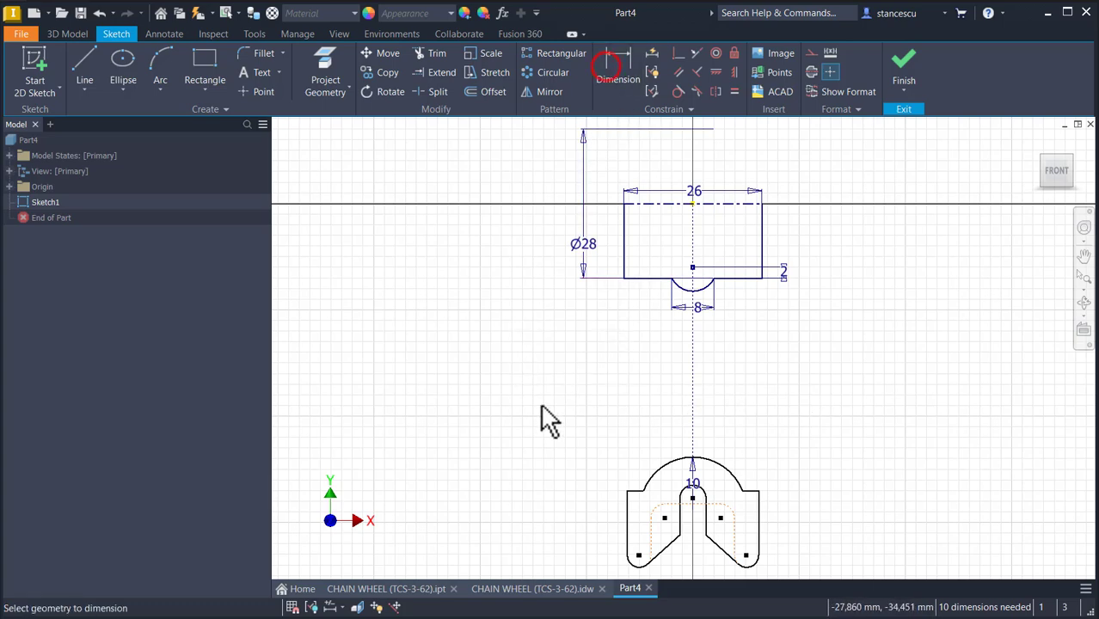
middle_drag(561, 445, 563, 337)
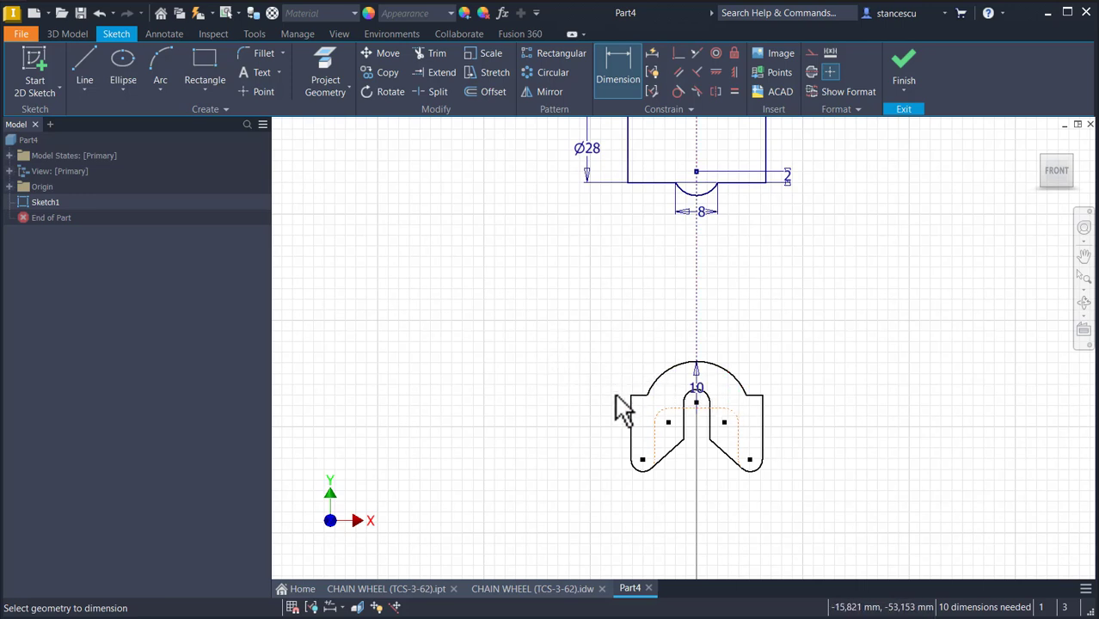
scroll(621, 409, down, 2)
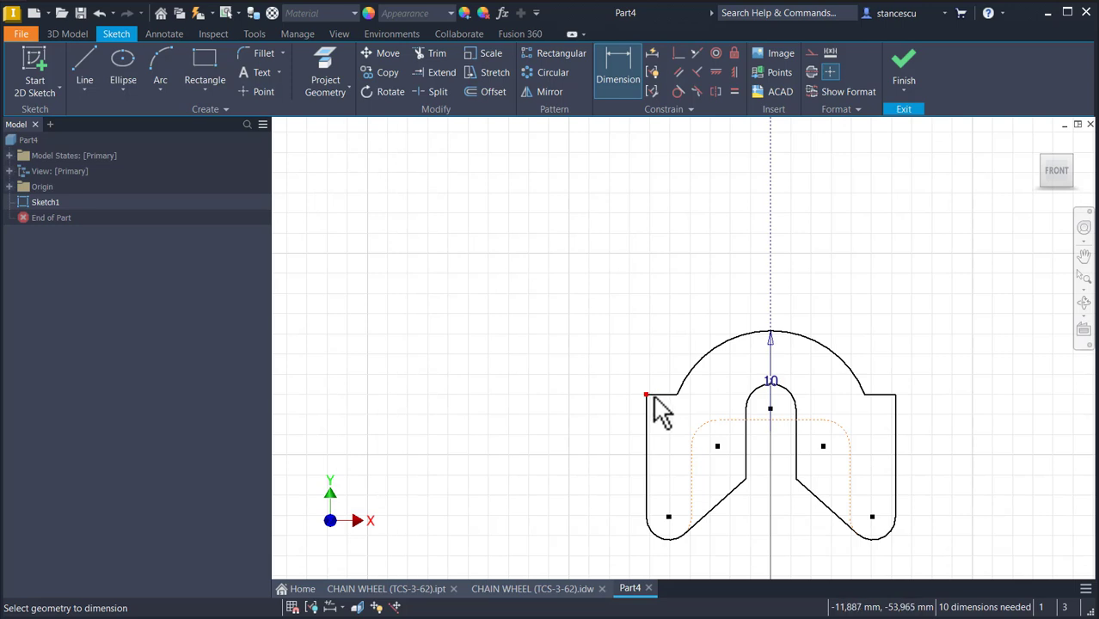
click(653, 396)
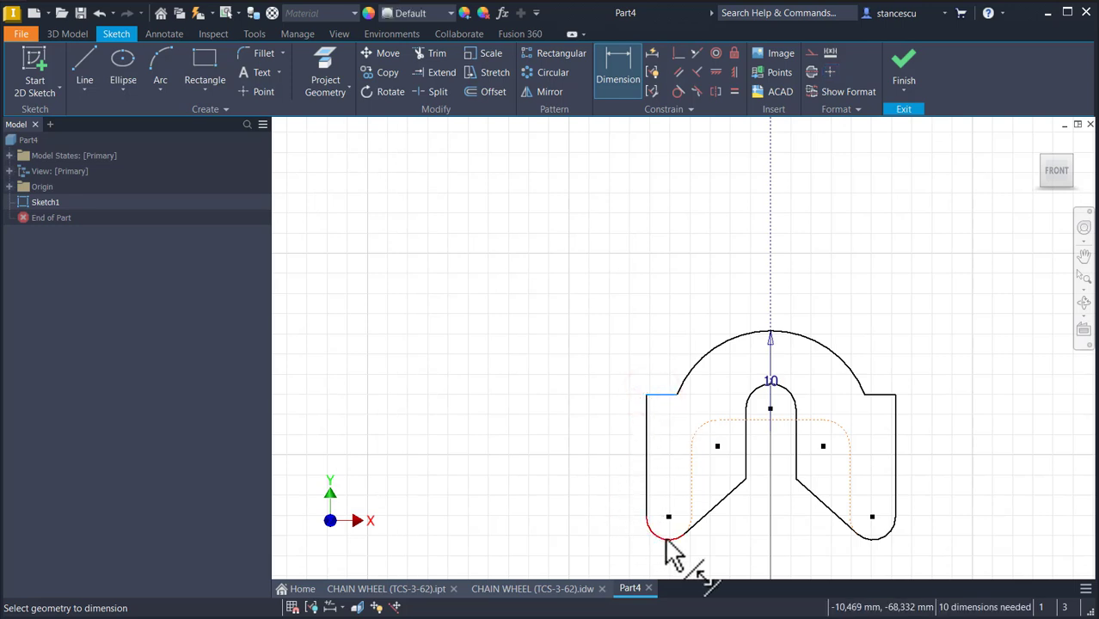
click(670, 541)
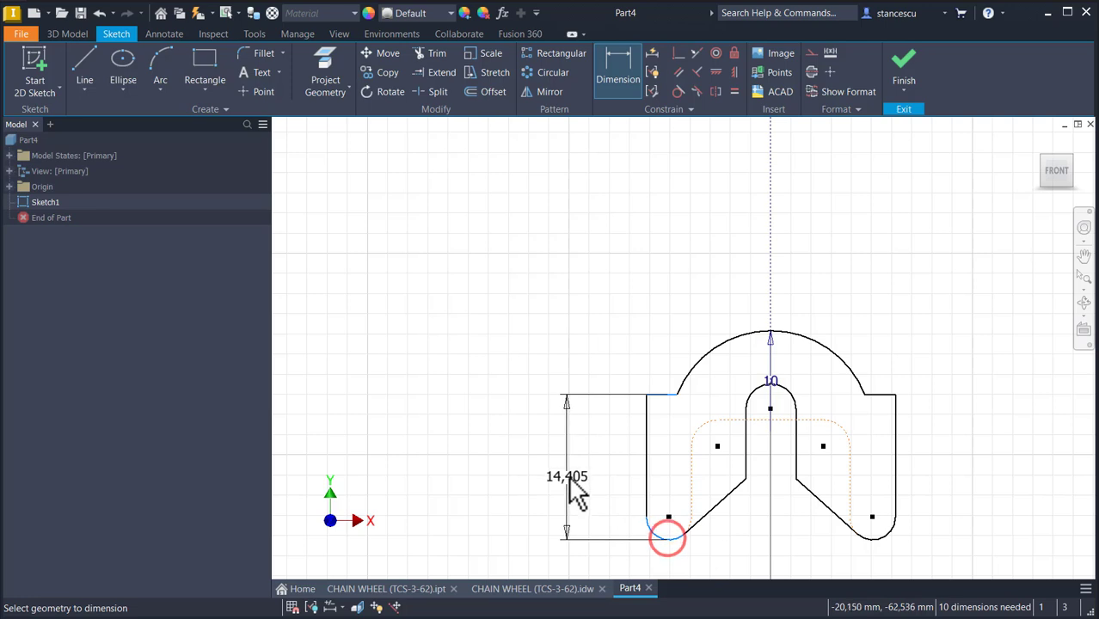
click(568, 474)
text(1)
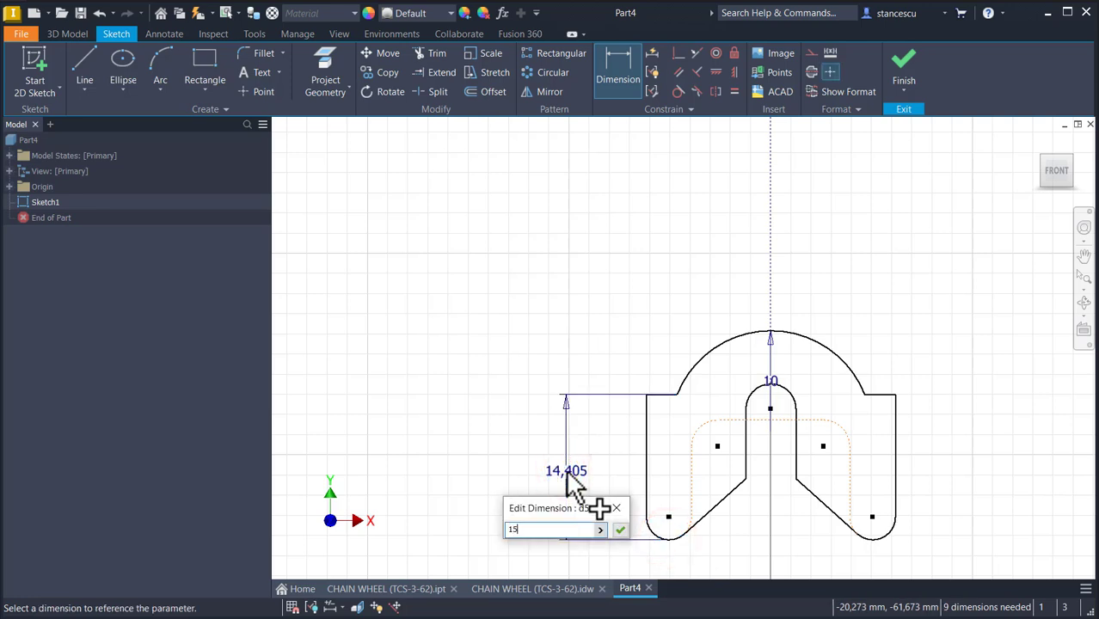
text(5)
key(Return)
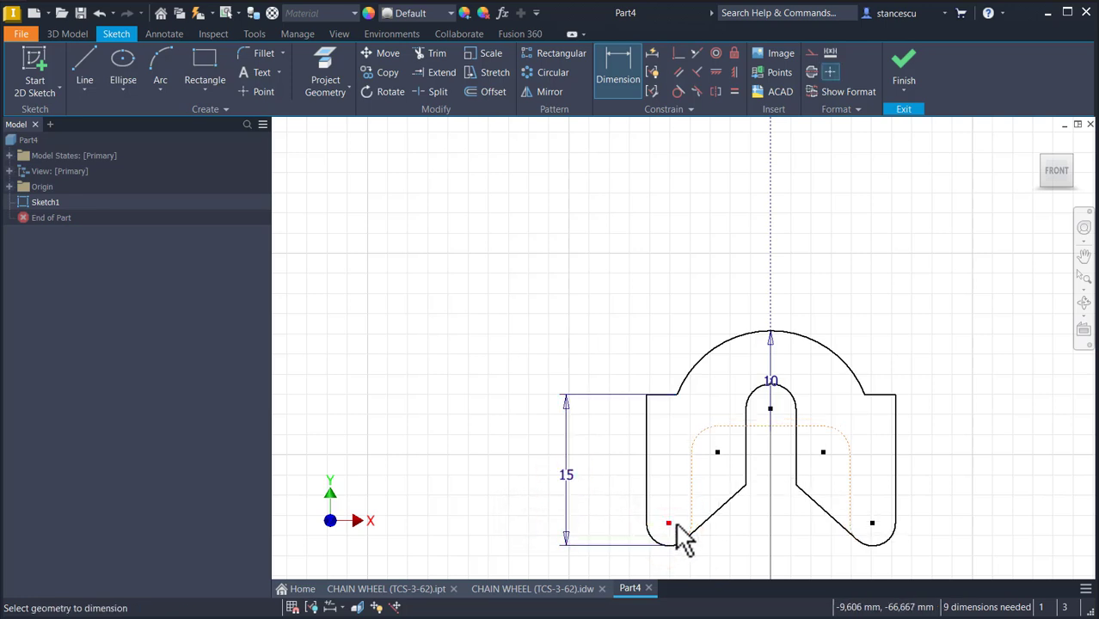
- Dimension the width between the two vertical lines of the rim's central slot as 4 mm
click(744, 467)
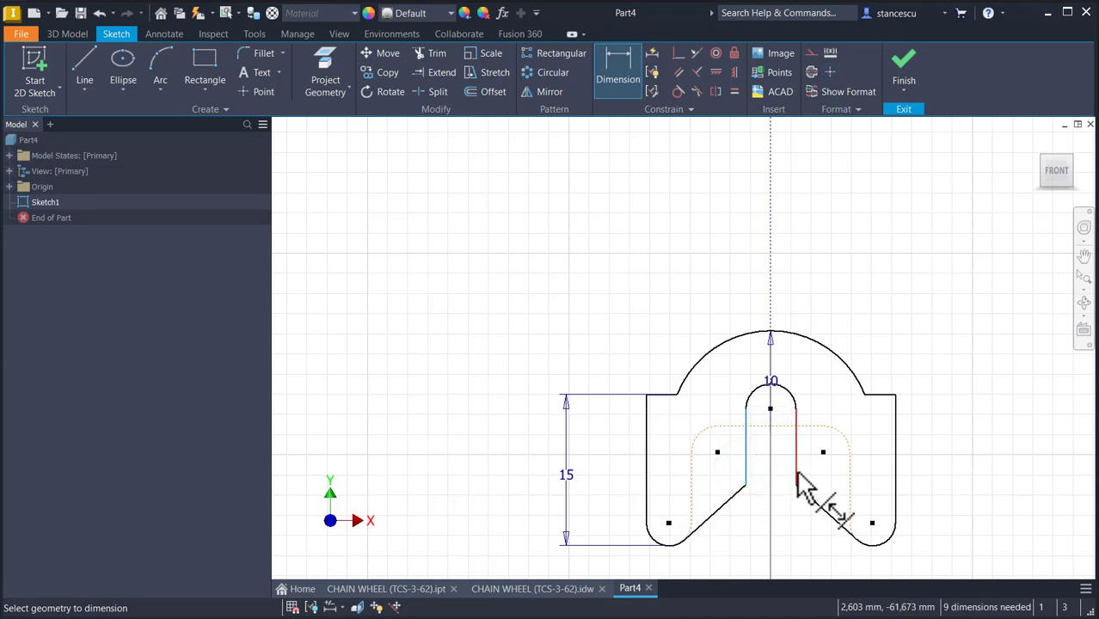
click(775, 523)
text(4)
key(Return)
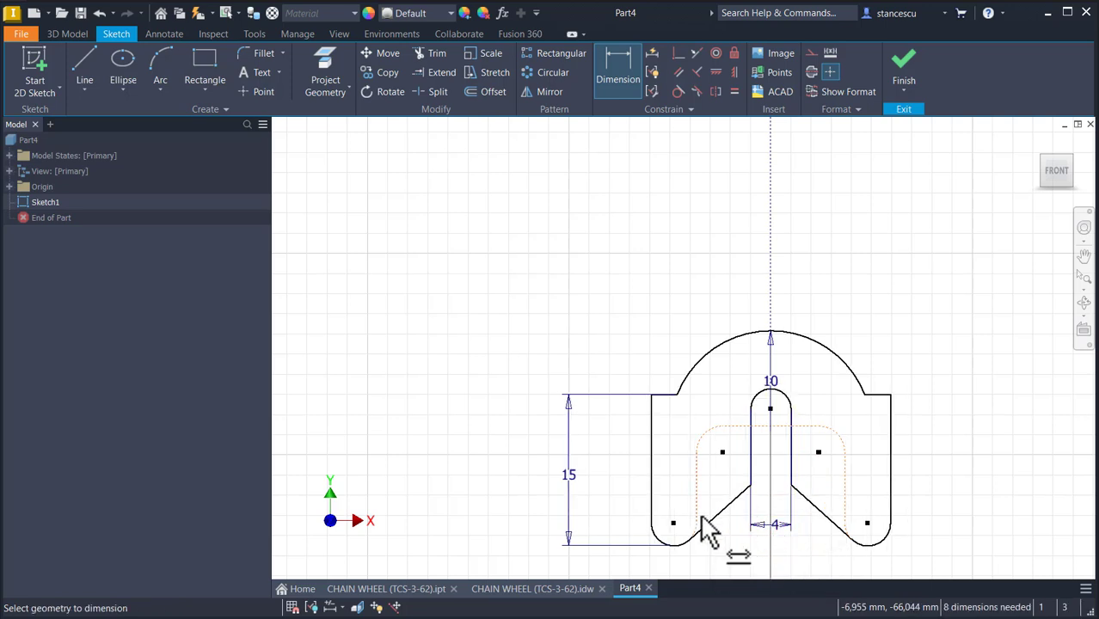
- Dimension the angle between the two slanted lines below the central slot as 90 degrees
click(731, 505)
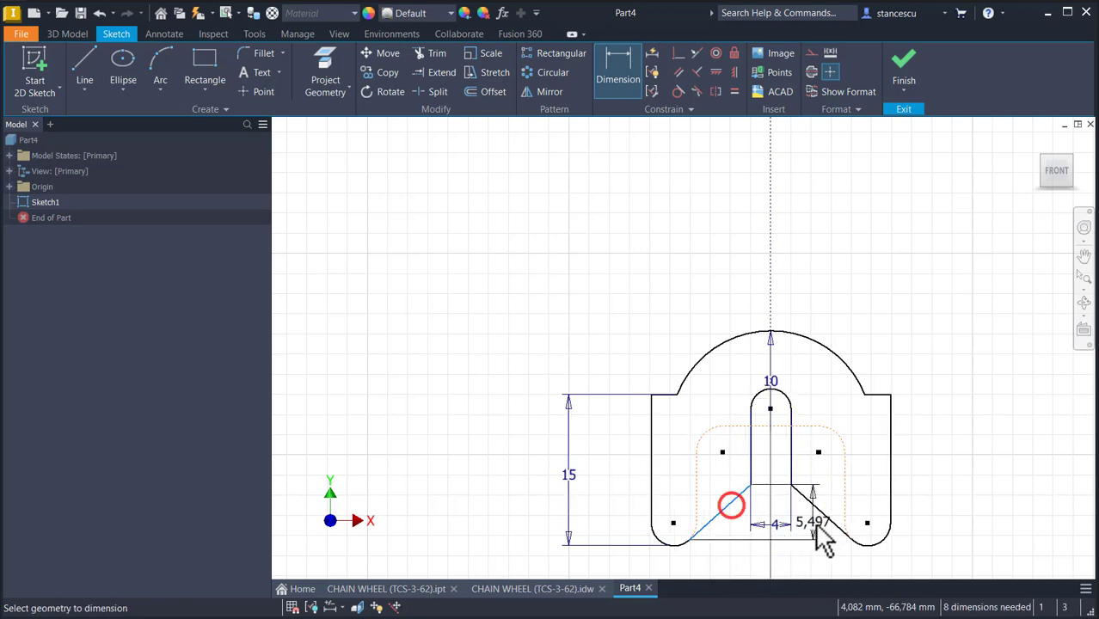
click(812, 506)
middle_drag(809, 541, 809, 474)
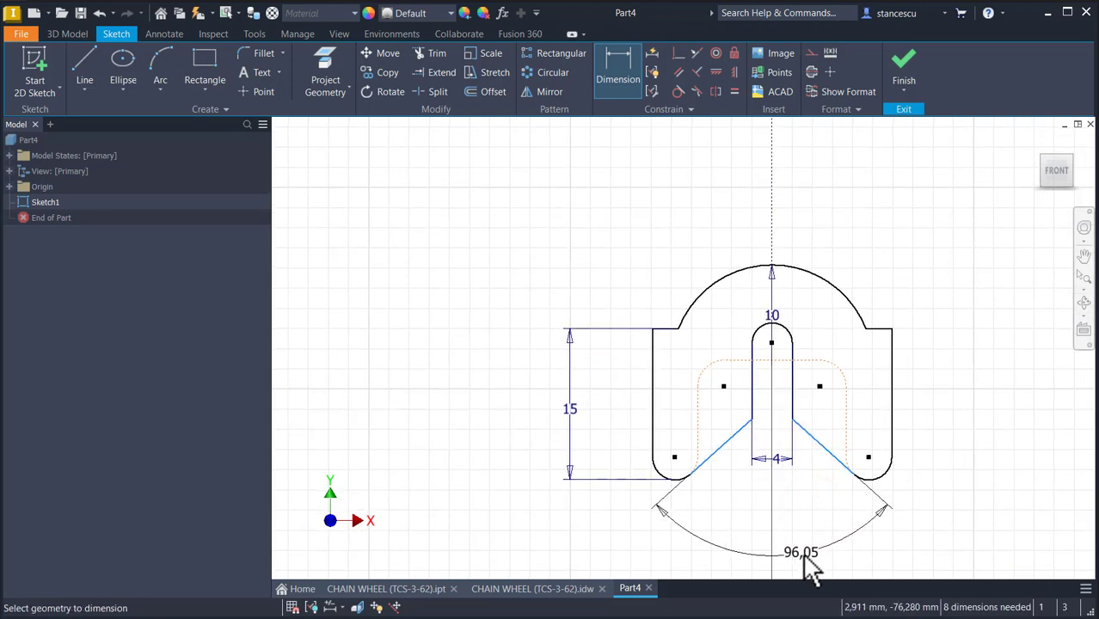
middle_drag(797, 545, 790, 454)
click(795, 501)
text(9)
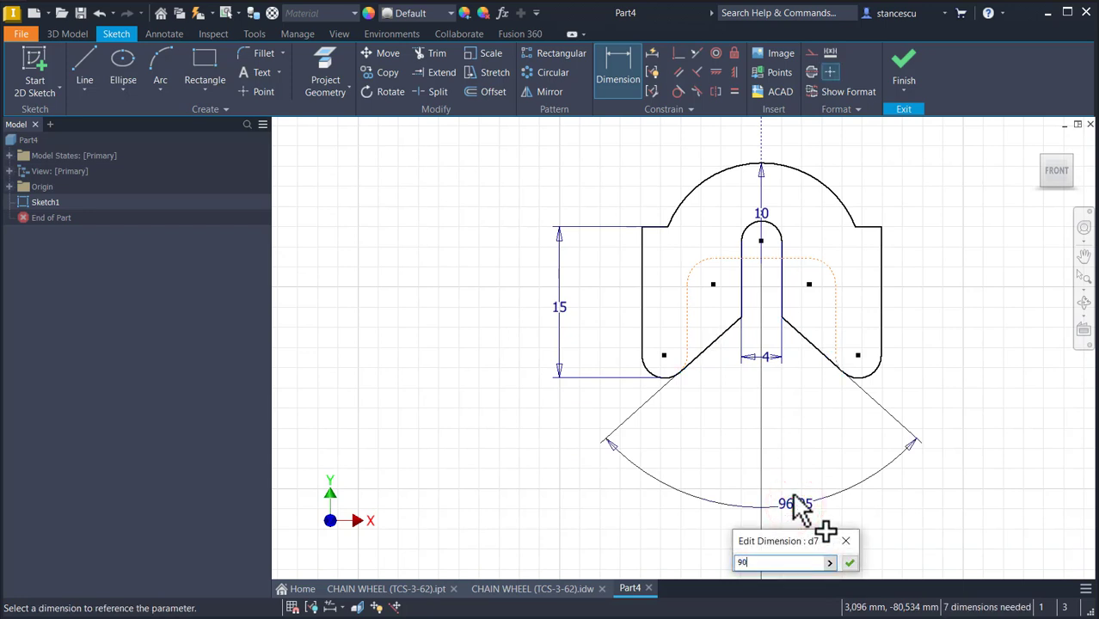
text(0)
key(Return)
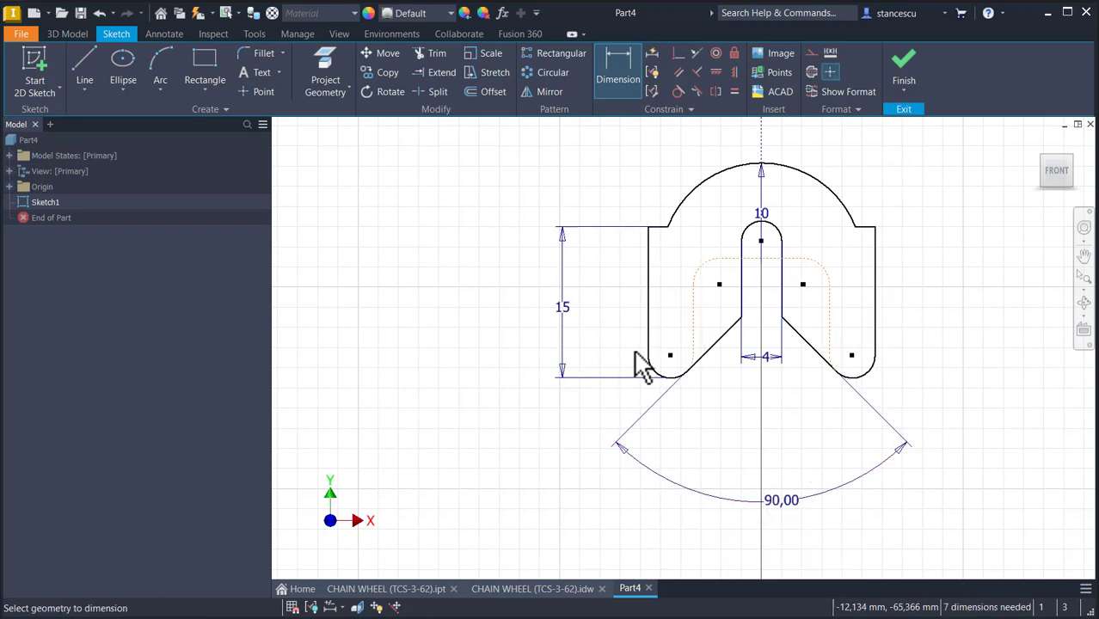
- Dimension the distance between the two vertical construction lines of the rim as 14 mm
click(692, 307)
click(827, 313)
click(766, 401)
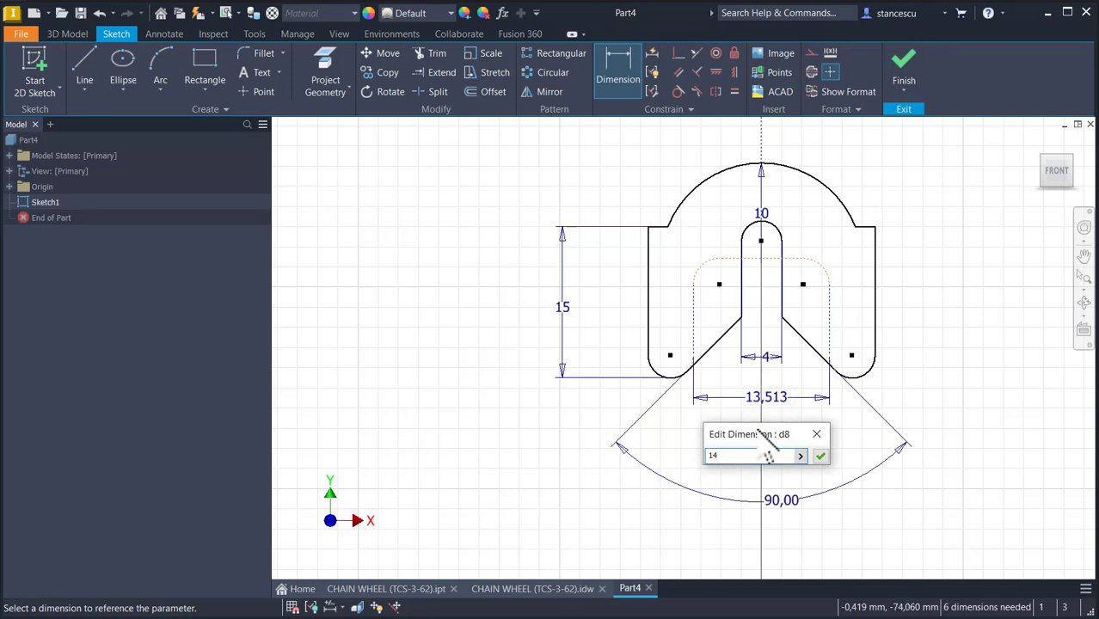
key(Return)
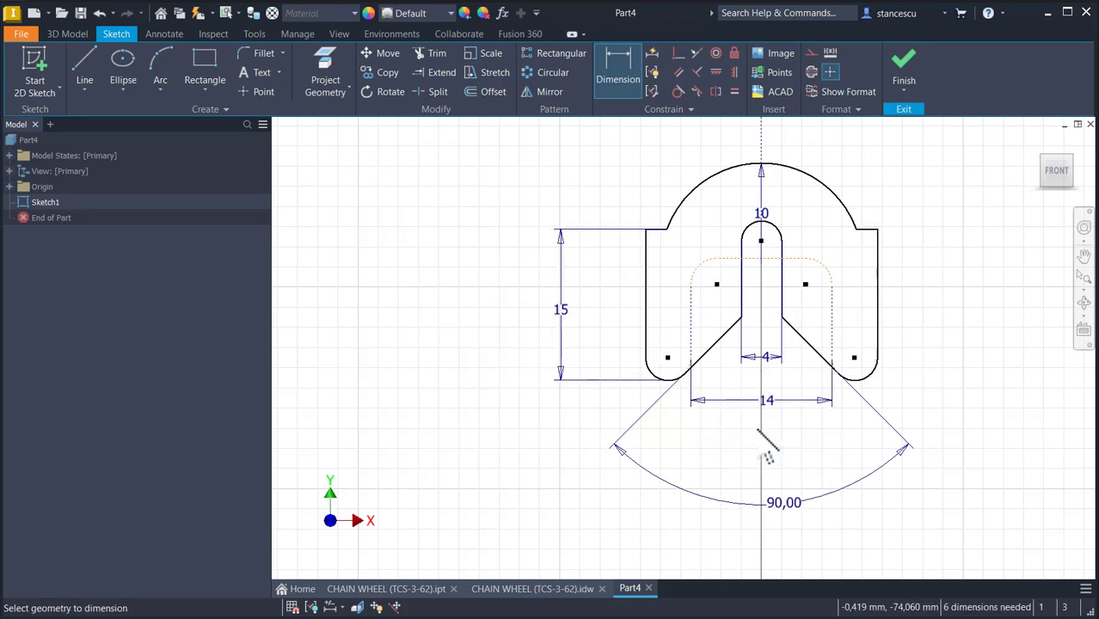
- Dimension the rim's overall width between its two outer vertical lines as 24 mm
click(646, 318)
click(877, 337)
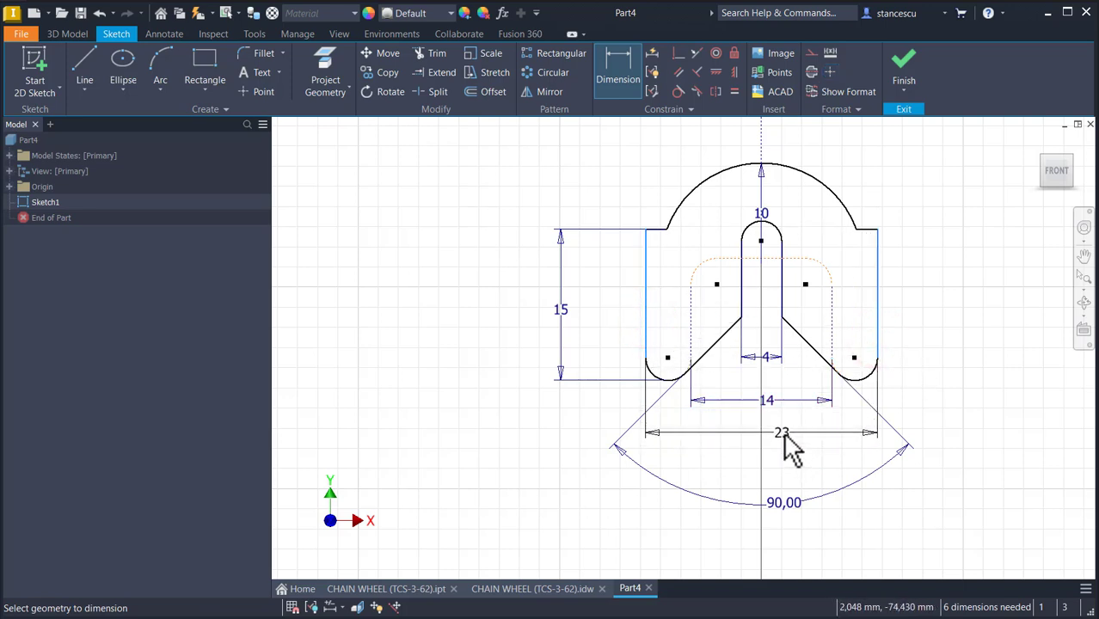
click(784, 437)
text(2)
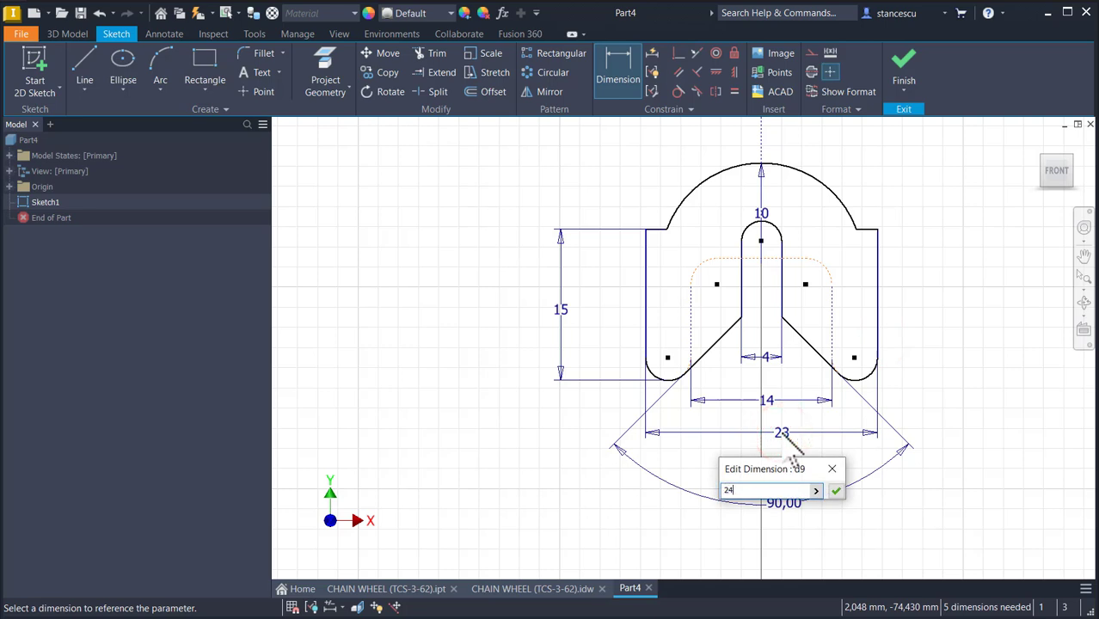
text(4)
key(Return)
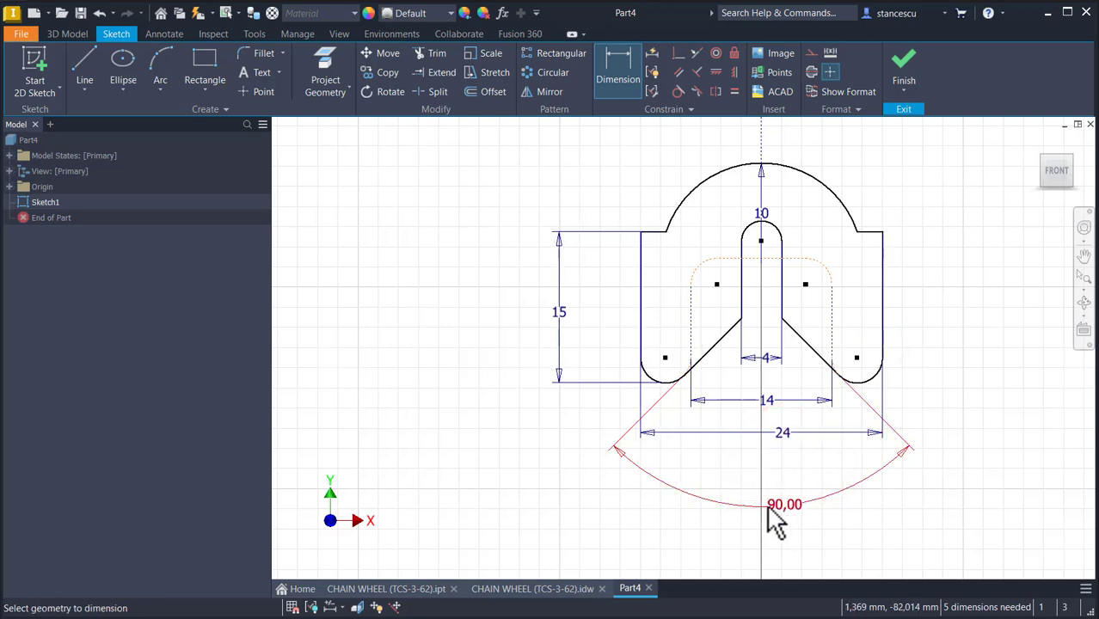
- Dimension the radius of the construction corner arc inside the rim as 3 mm
click(829, 265)
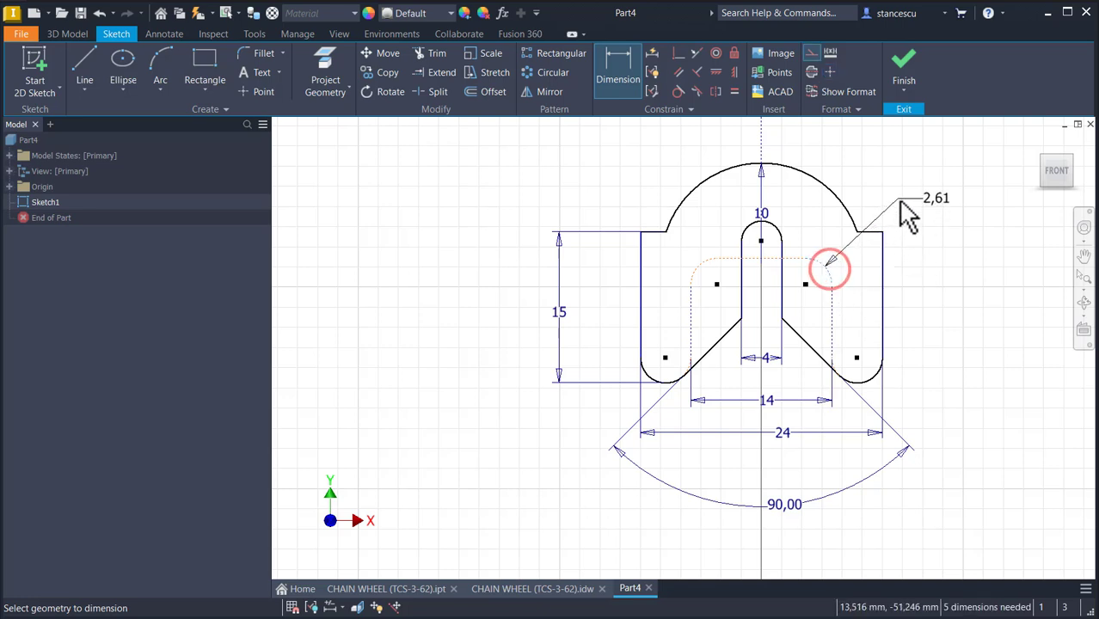
click(897, 201)
text(3)
key(Return)
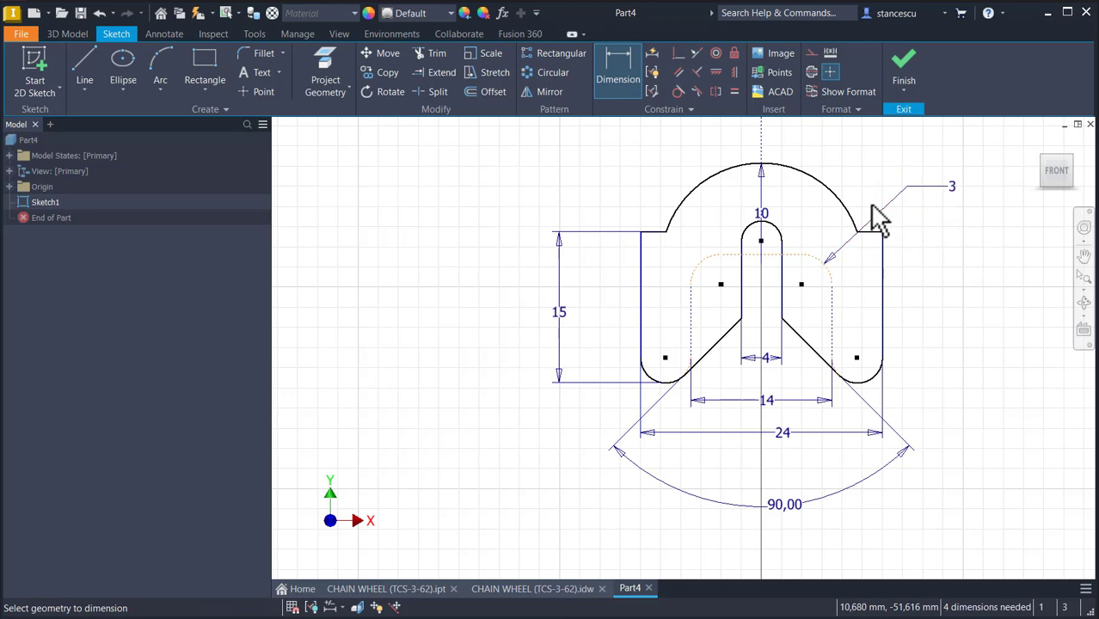
- Dimension the height from the horizontal construction line to the lowest point of the bottom arc as 11 mm
click(733, 253)
click(662, 378)
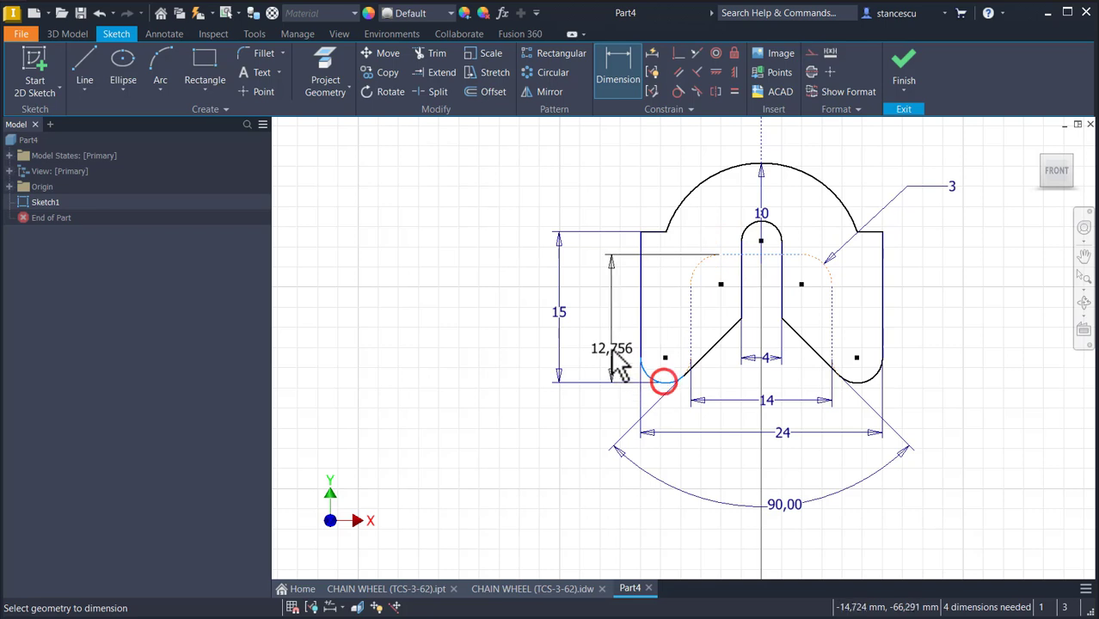
click(603, 326)
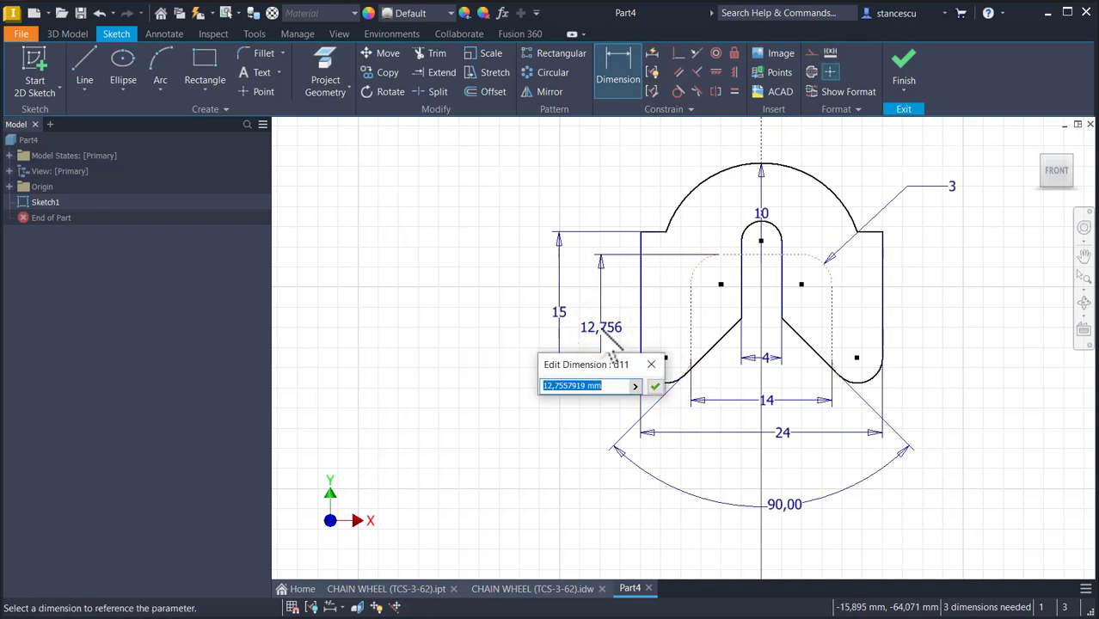
key(Return)
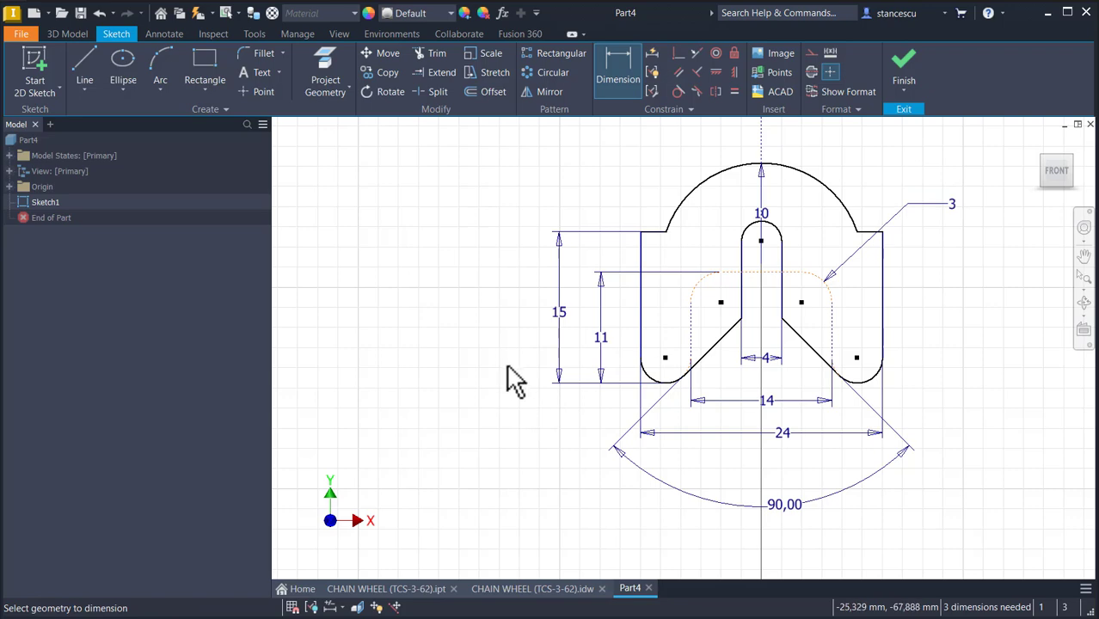
- Add a 106 mm diameter dimension from the hub's centerline to the lowest point of the rim's bottom arc
scroll(510, 376, down, 3)
middle_drag(511, 375, 536, 423)
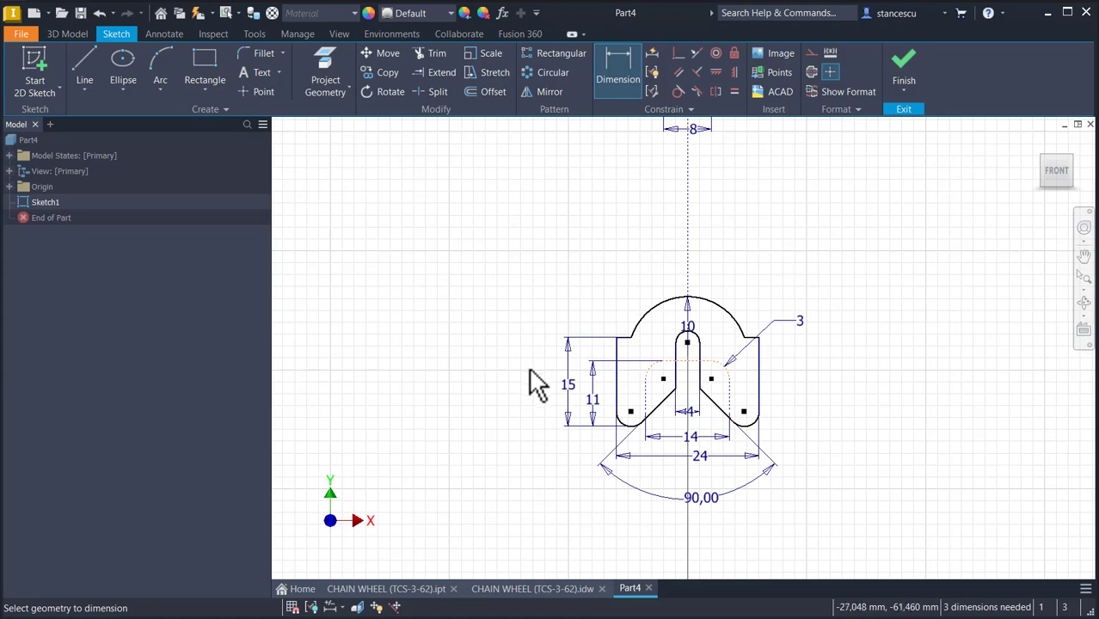
scroll(533, 379, down, 2)
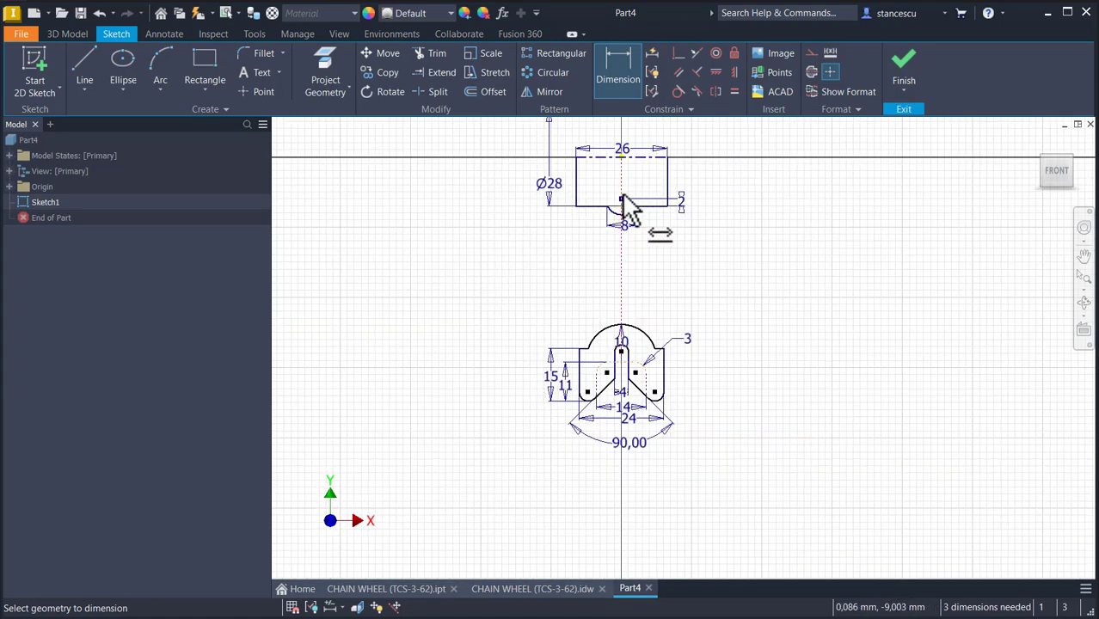
click(657, 158)
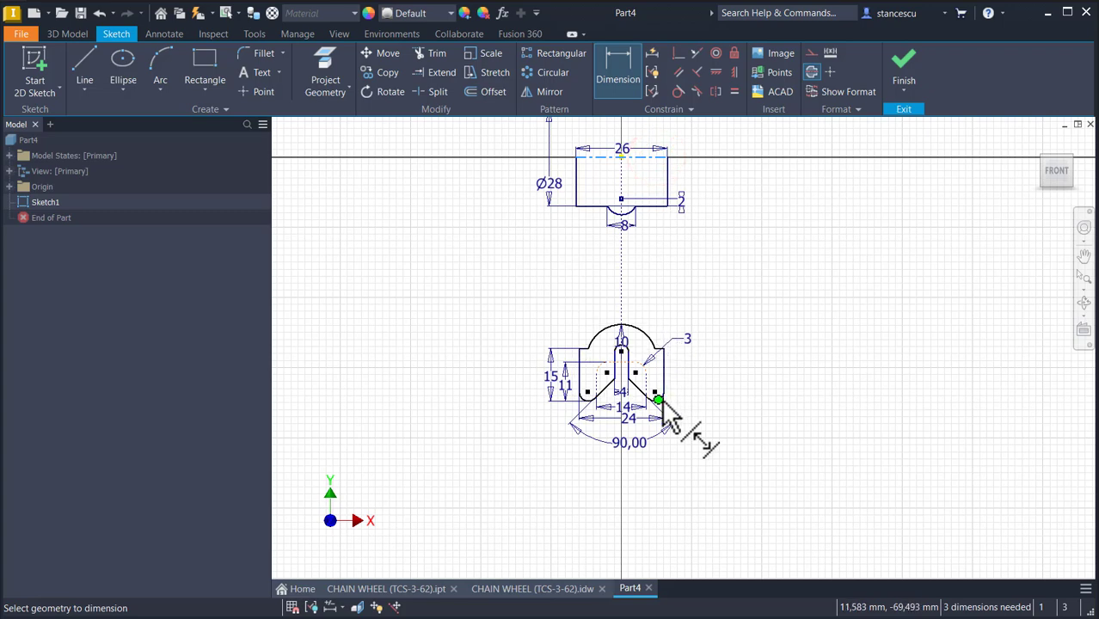
scroll(662, 426, up, 2)
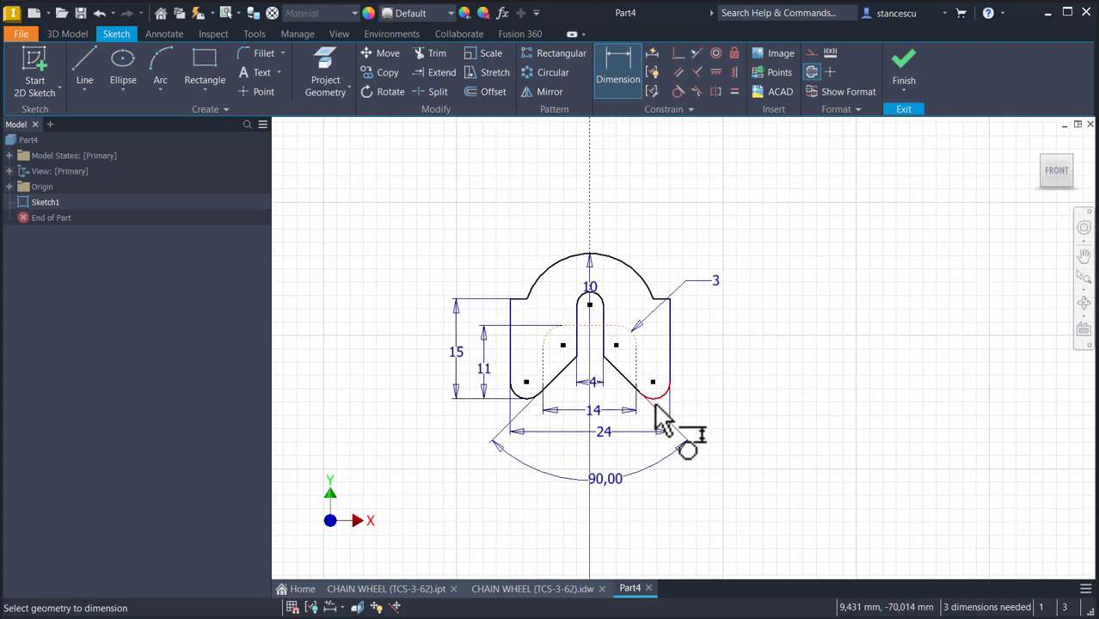
click(656, 405)
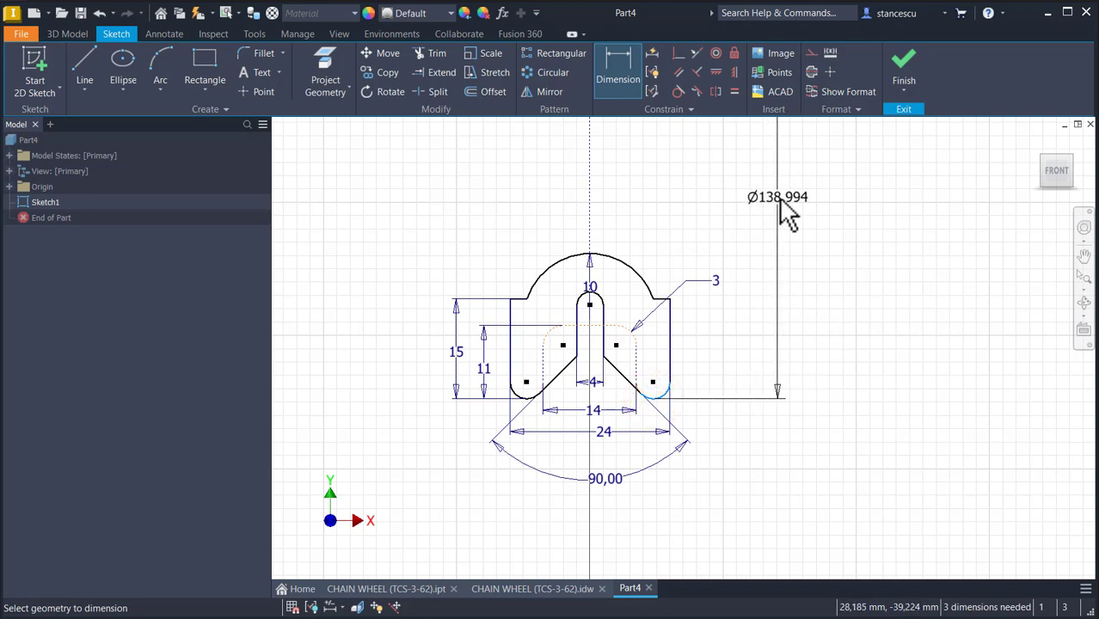
click(785, 214)
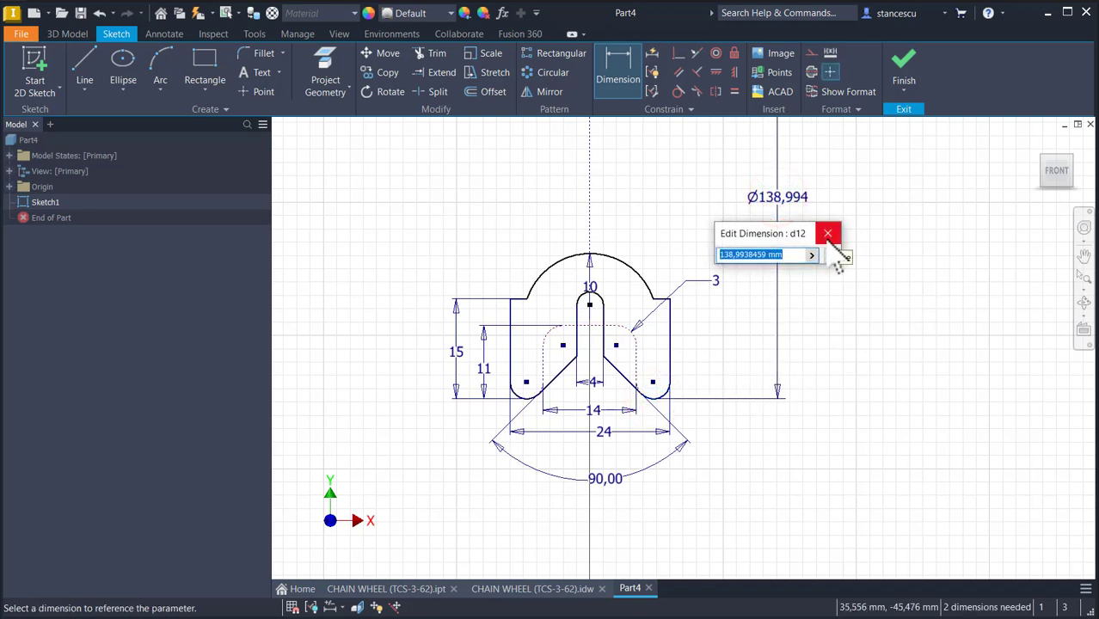
text(106)
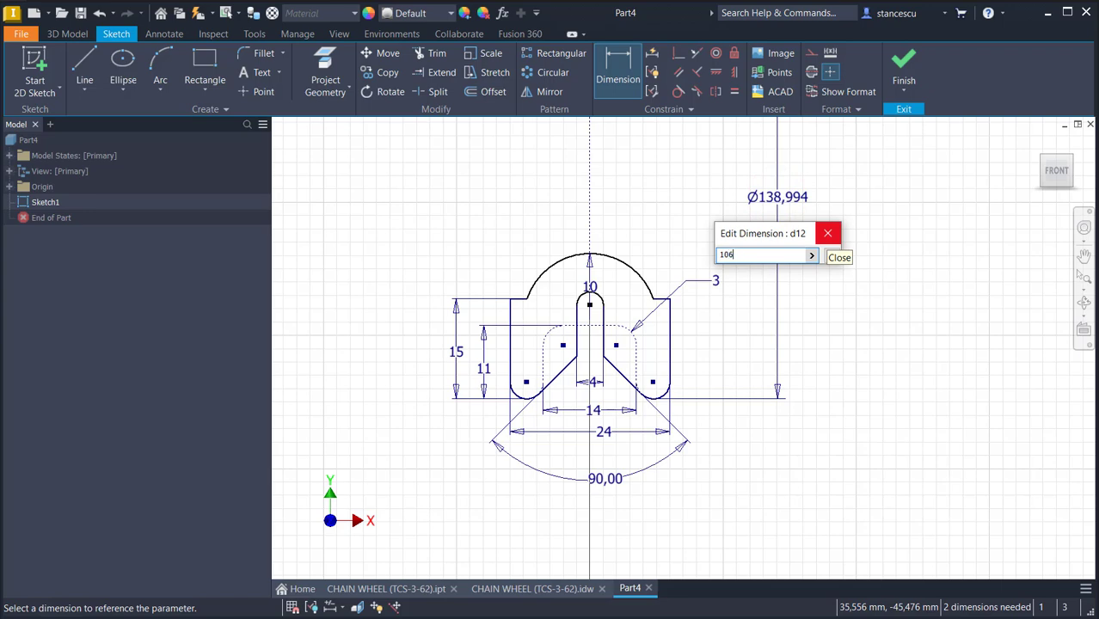
key(Return)
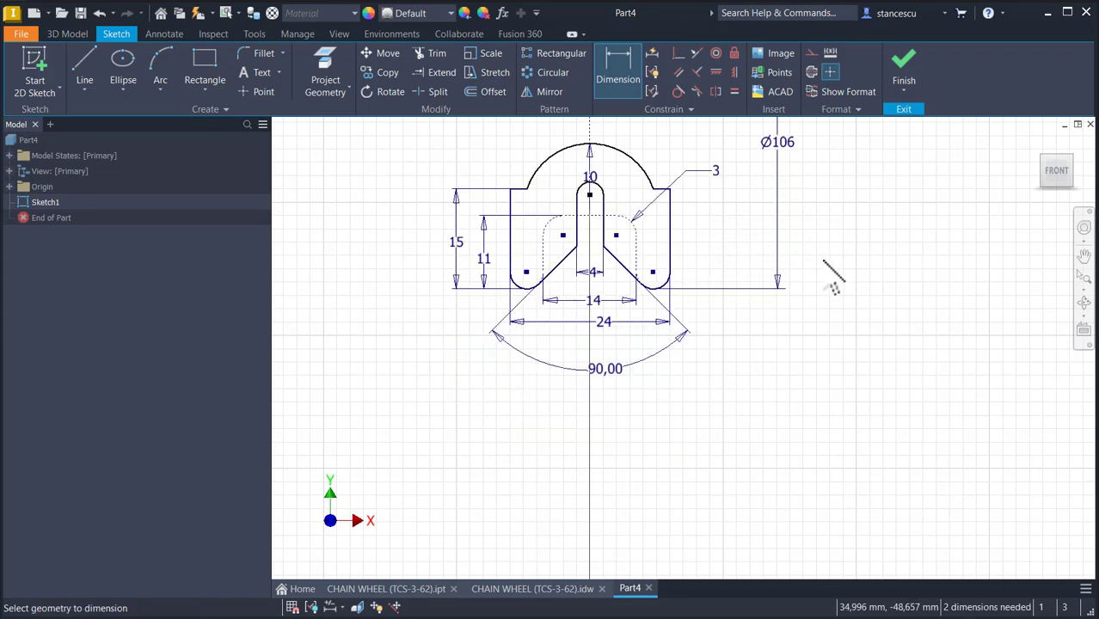
middle_drag(829, 288, 863, 360)
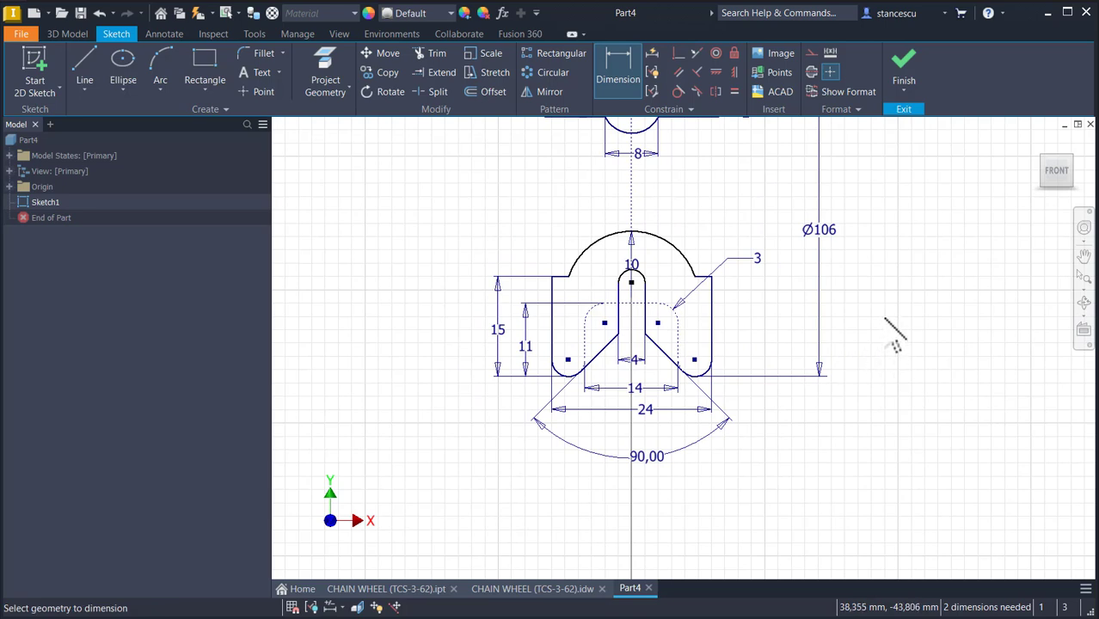
- Apply a tangent constraint between the rim's short horizontal shoulder line and the arc at the end of the central slot
key(Escape)
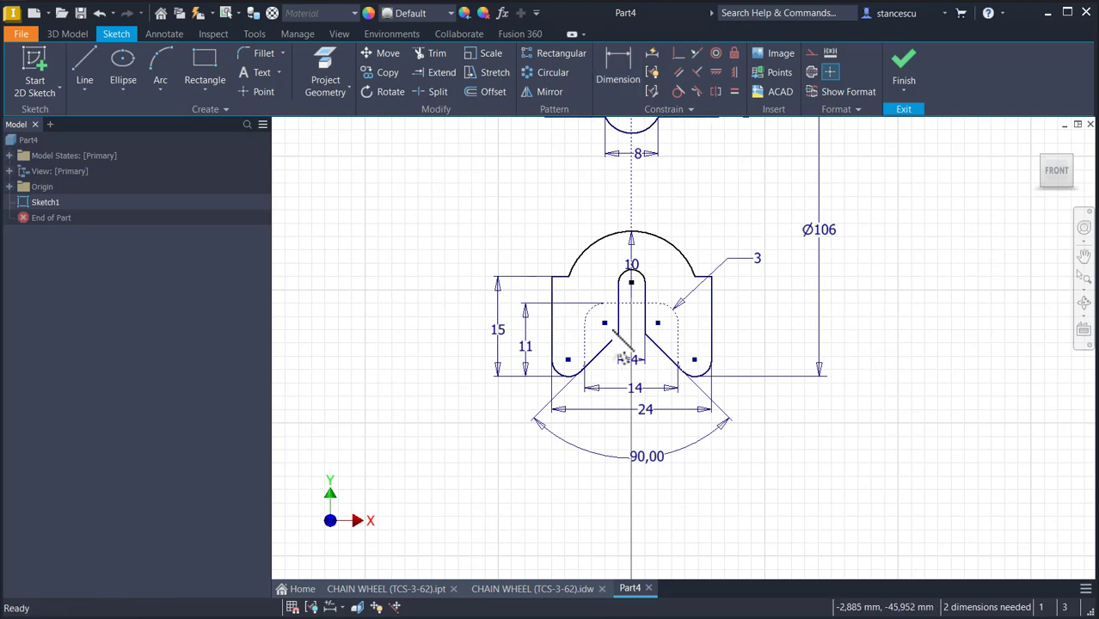
drag(631, 285, 635, 287)
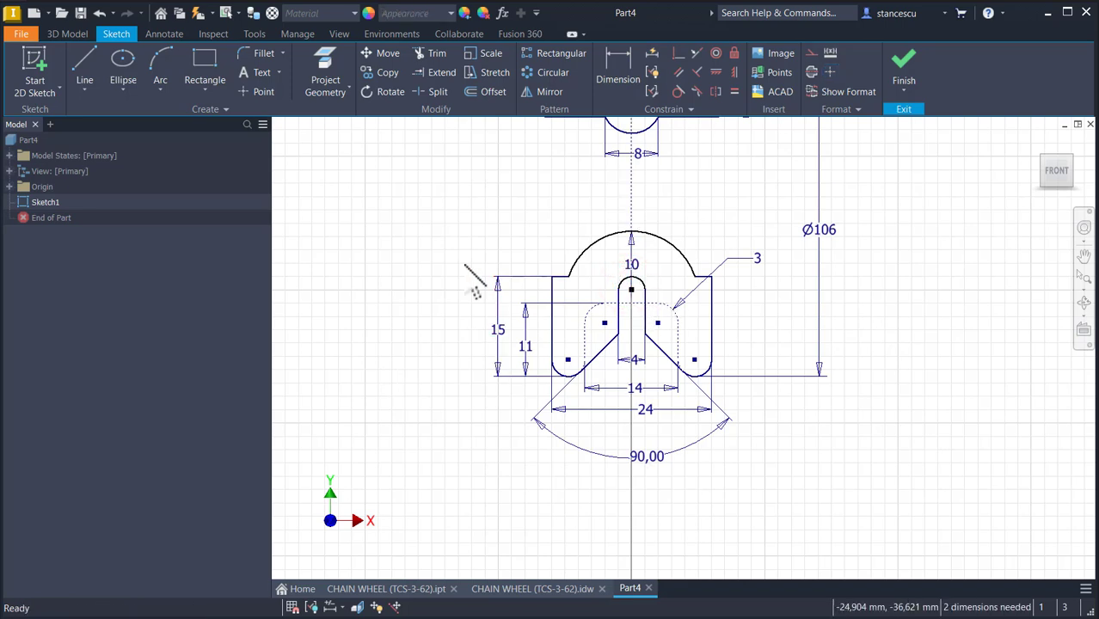
scroll(602, 283, down, 3)
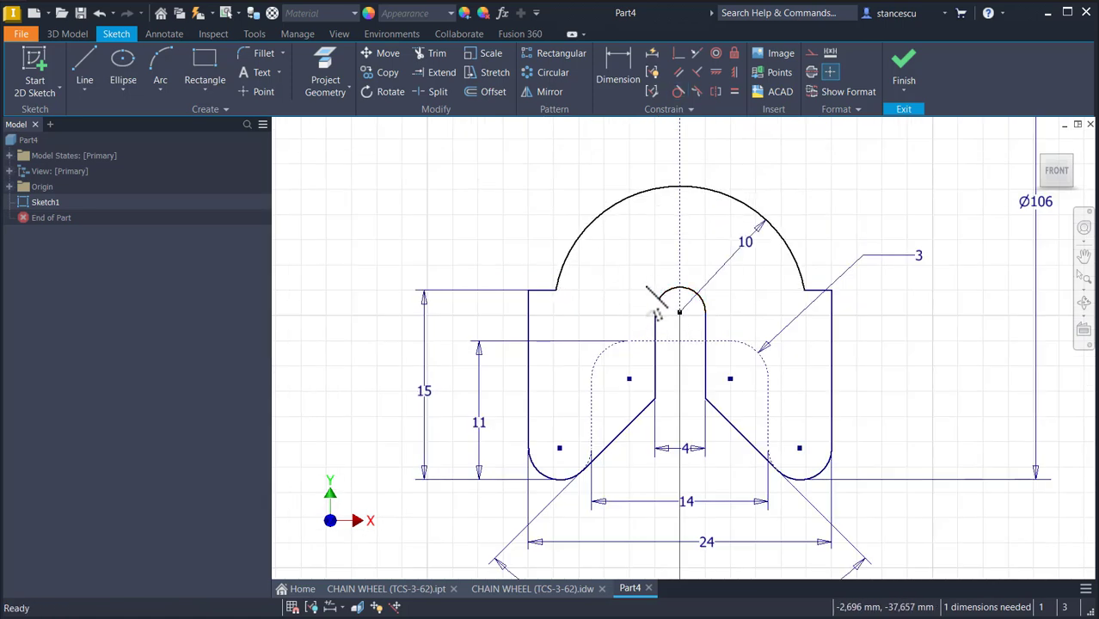
click(679, 91)
click(545, 291)
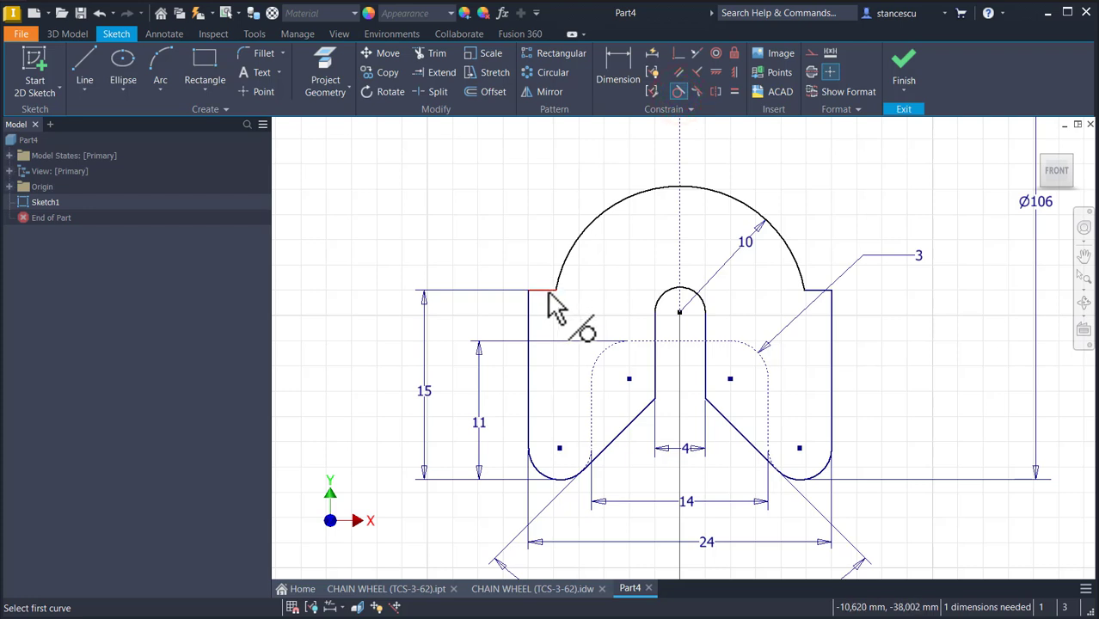
click(675, 293)
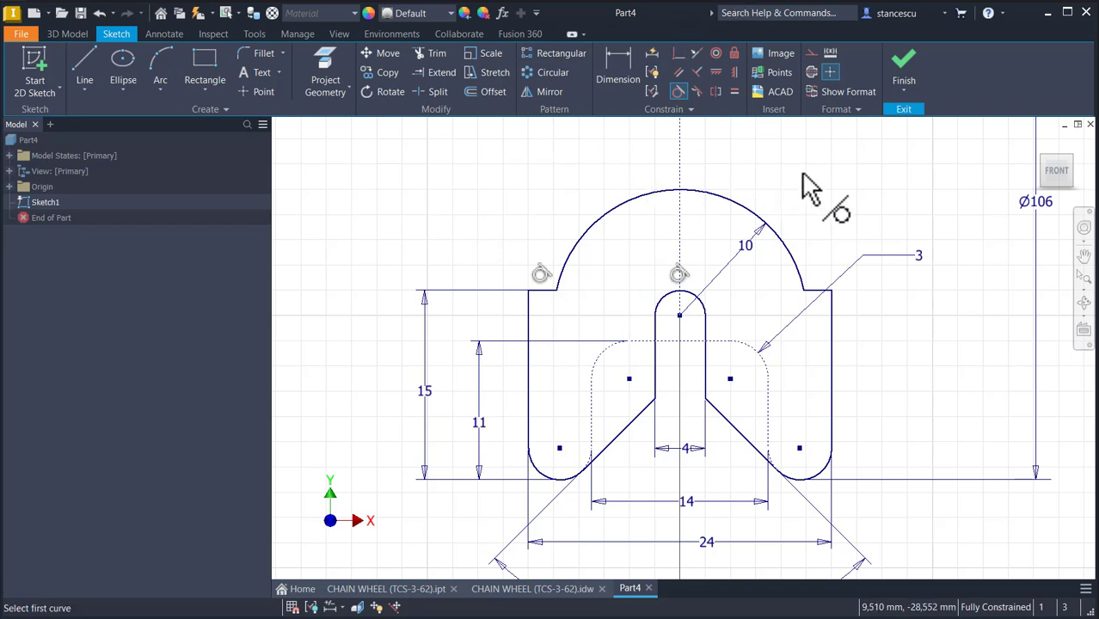
key(Escape)
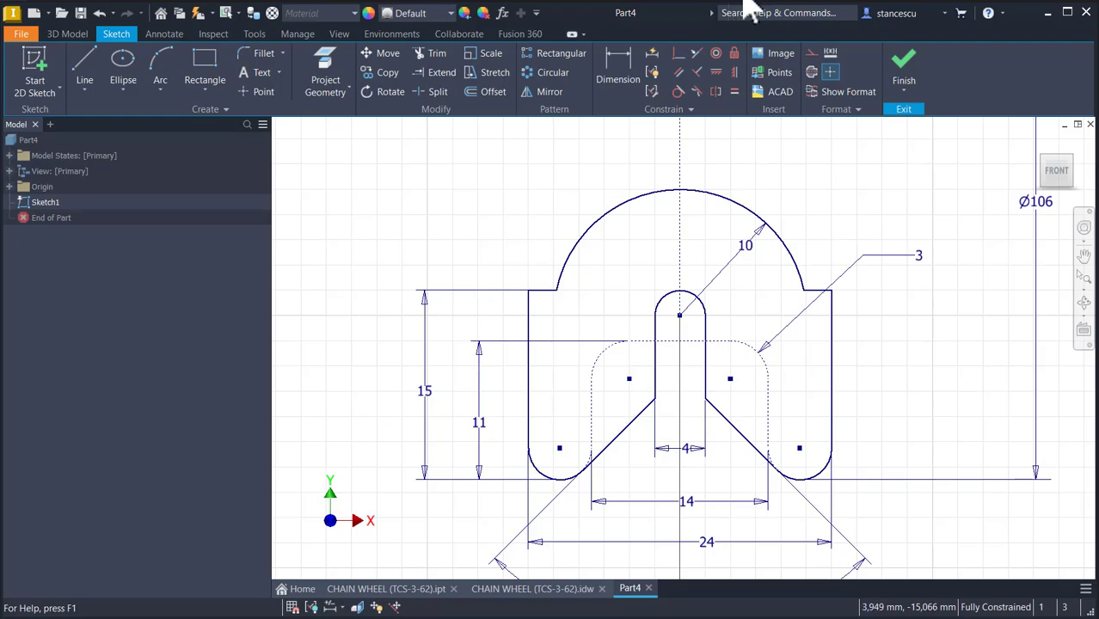
- Switch to the scanned reference drawing and examine the rim cross-section in Detalle A
key(alt+Tab)
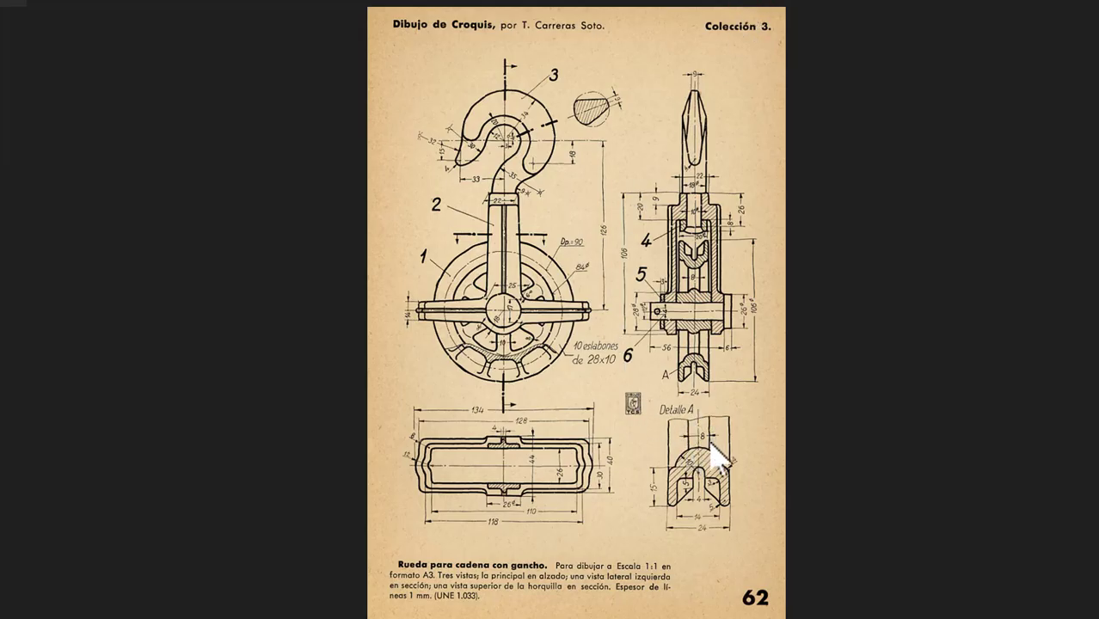
scroll(711, 486, up, 5)
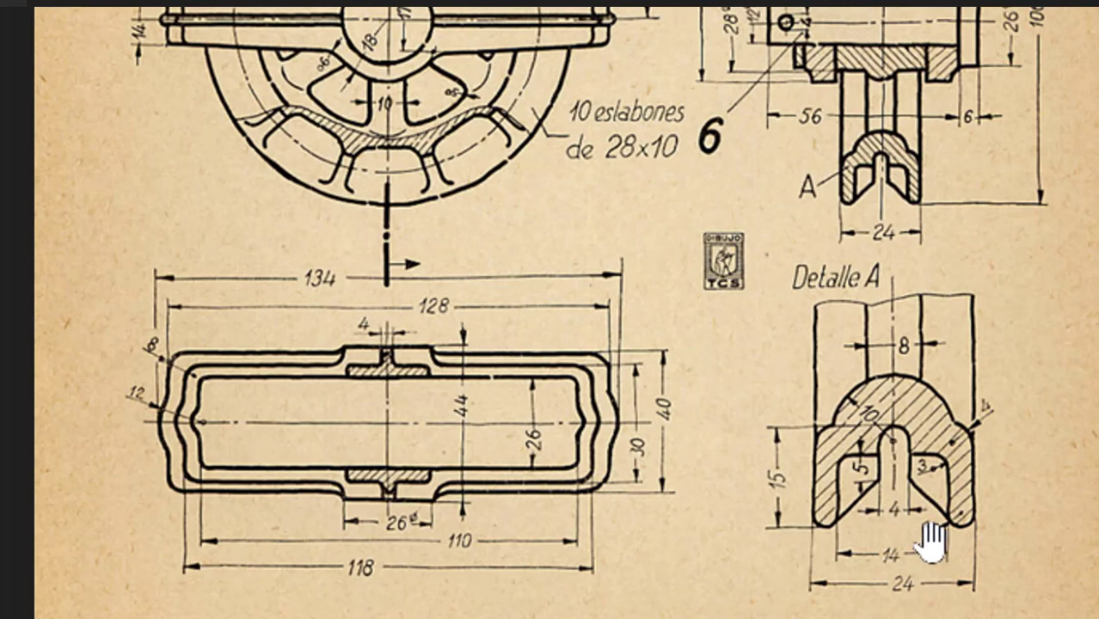
scroll(1016, 541, down, 1)
scroll(931, 550, up, 3)
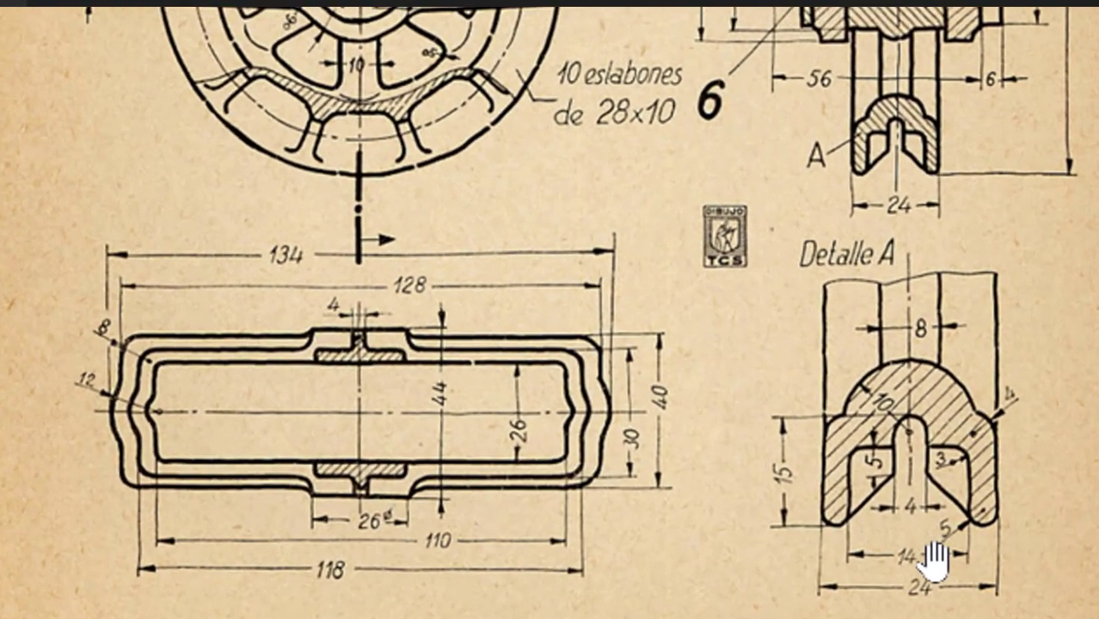
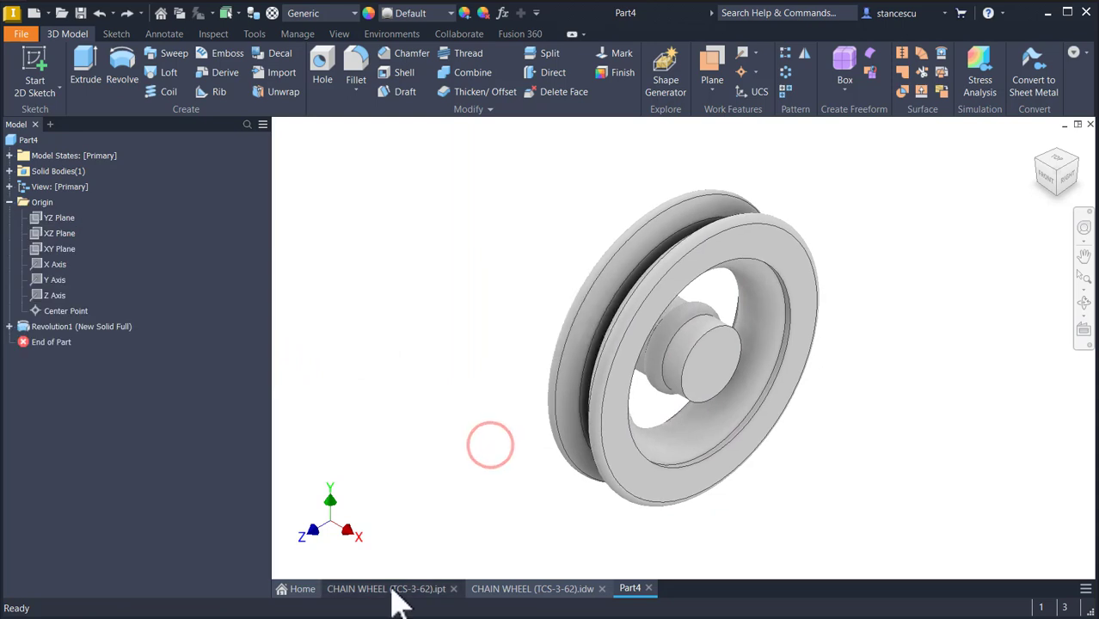
- Inspect the chain pockets around the rim groove in the finished CHAIN WHEEL (TCS-3-62).ipt model
click(392, 591)
scroll(629, 358, down, 2)
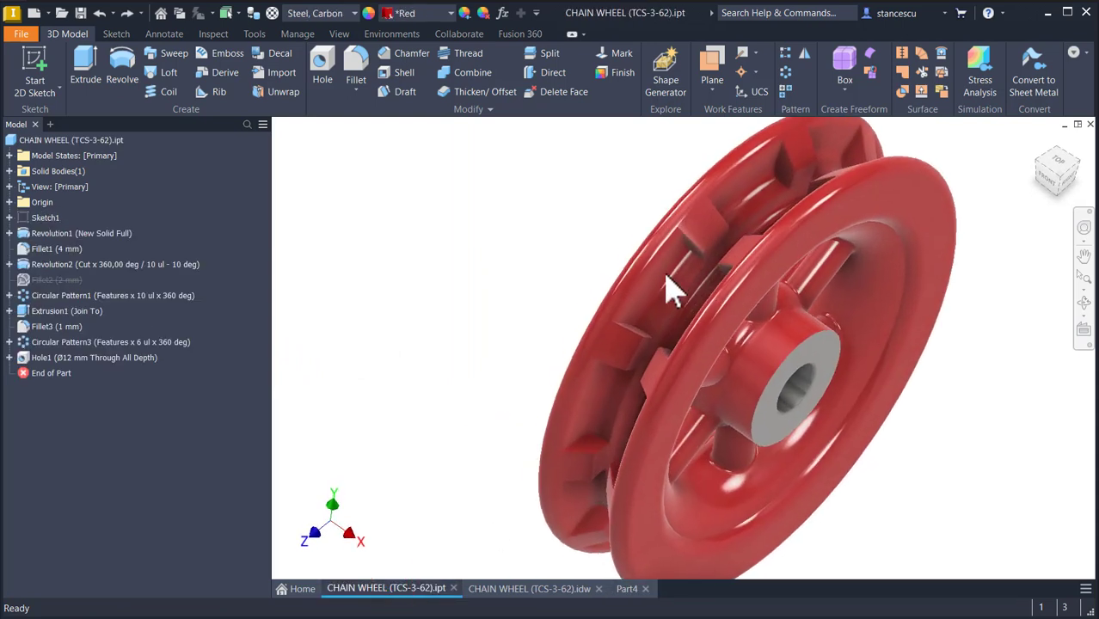
shift+middle_drag(665, 277, 579, 344)
scroll(579, 344, up, 2)
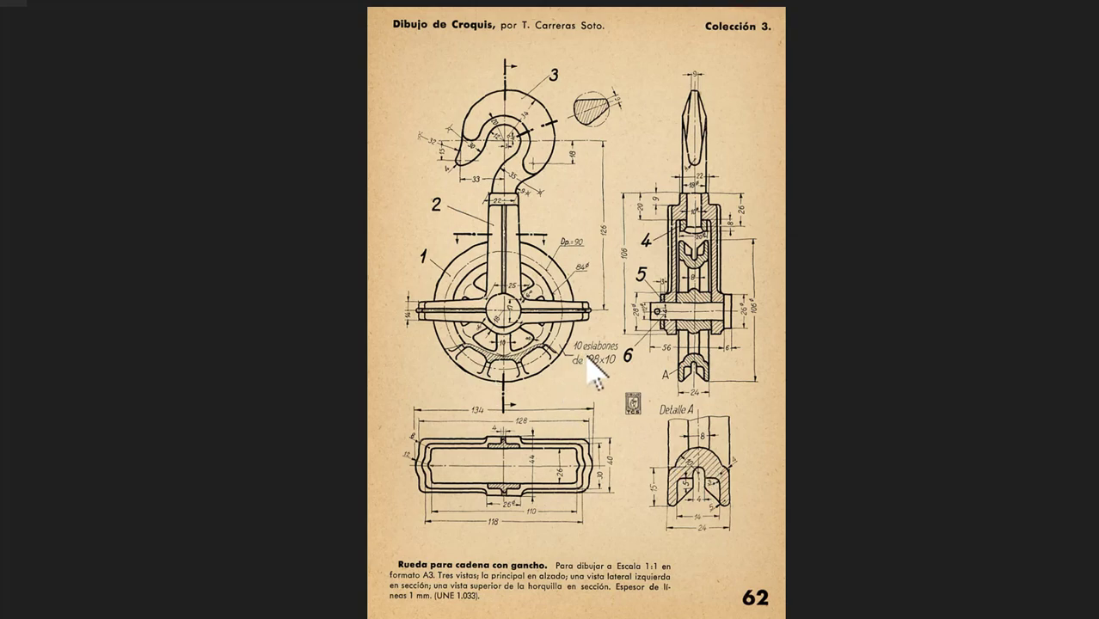
- Examine the wheel's front view and its chain link note in the scanned reference drawing, and return to Inventor
scroll(588, 361, up, 5)
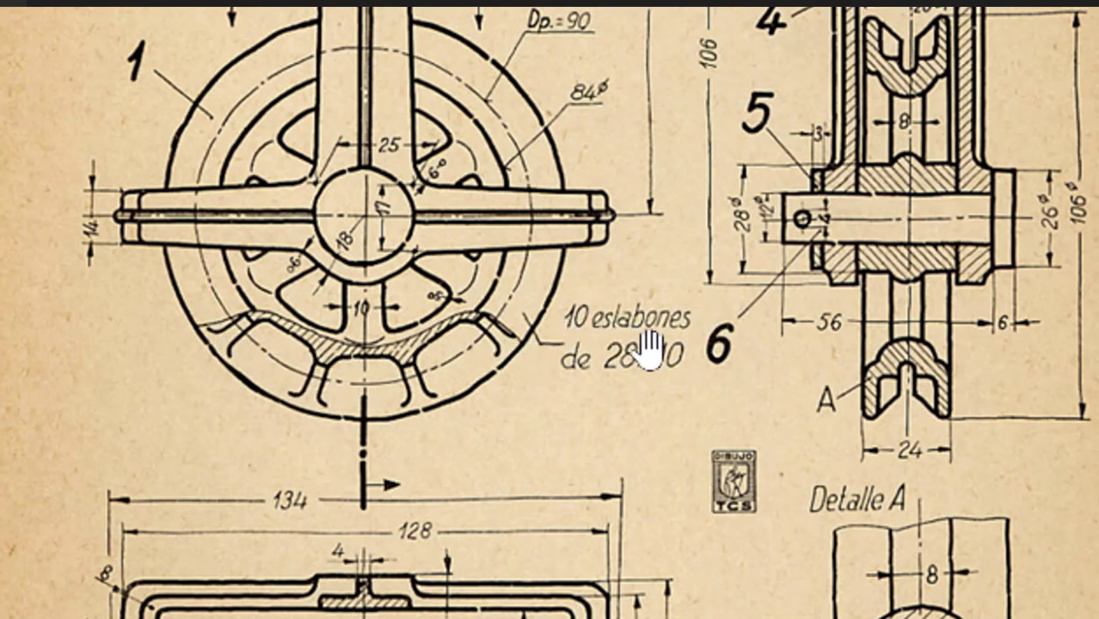
click(580, 423)
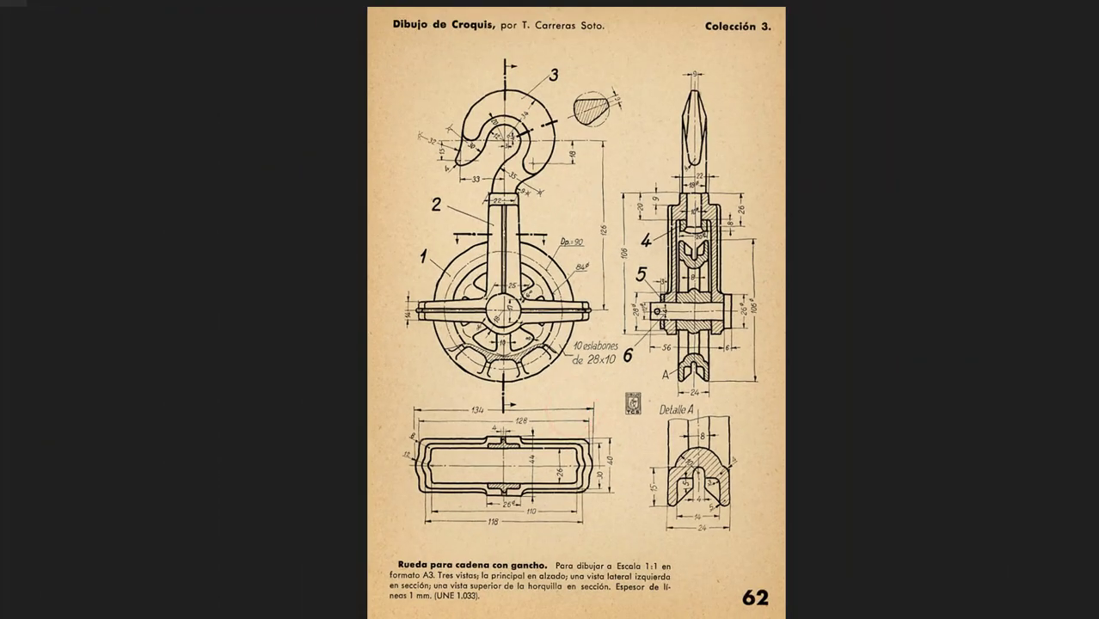
mouse_move(571, 616)
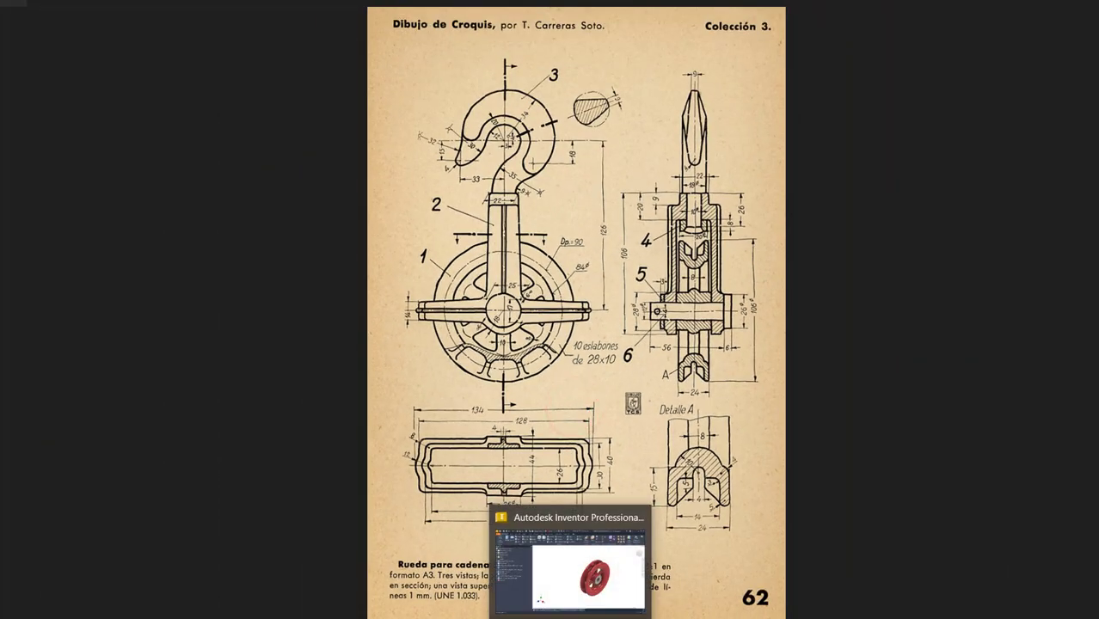
click(571, 572)
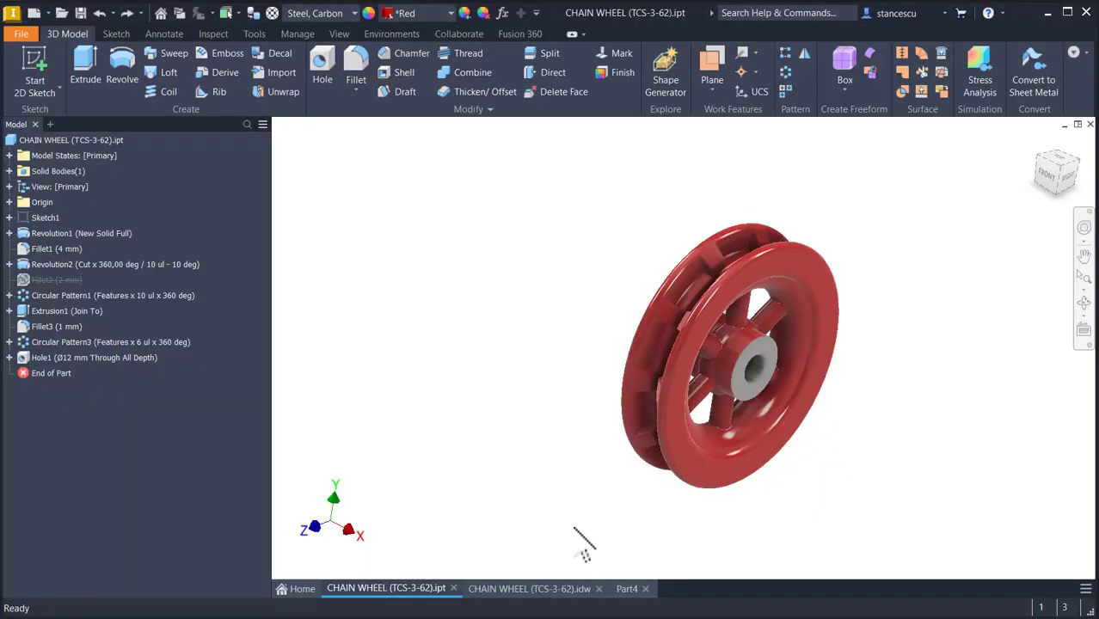
- Examine the angular dimensions and layout of the chain pockets in the front view of CHAIN WHEEL (TCS-3-62).idw
click(495, 589)
key(F2)
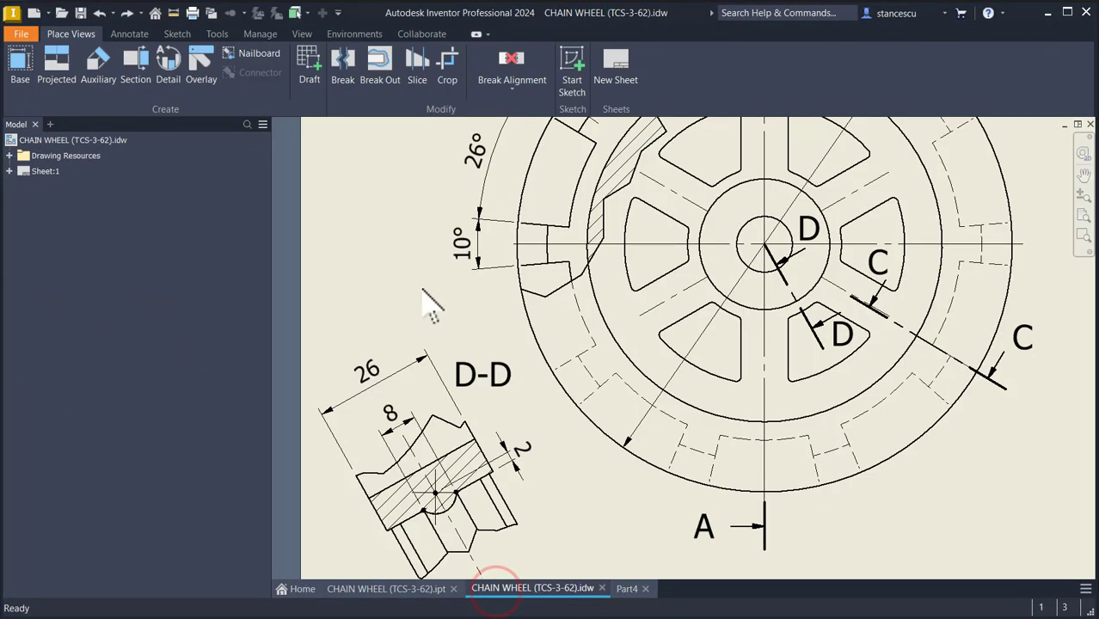
drag(411, 269, 421, 352)
click(464, 262)
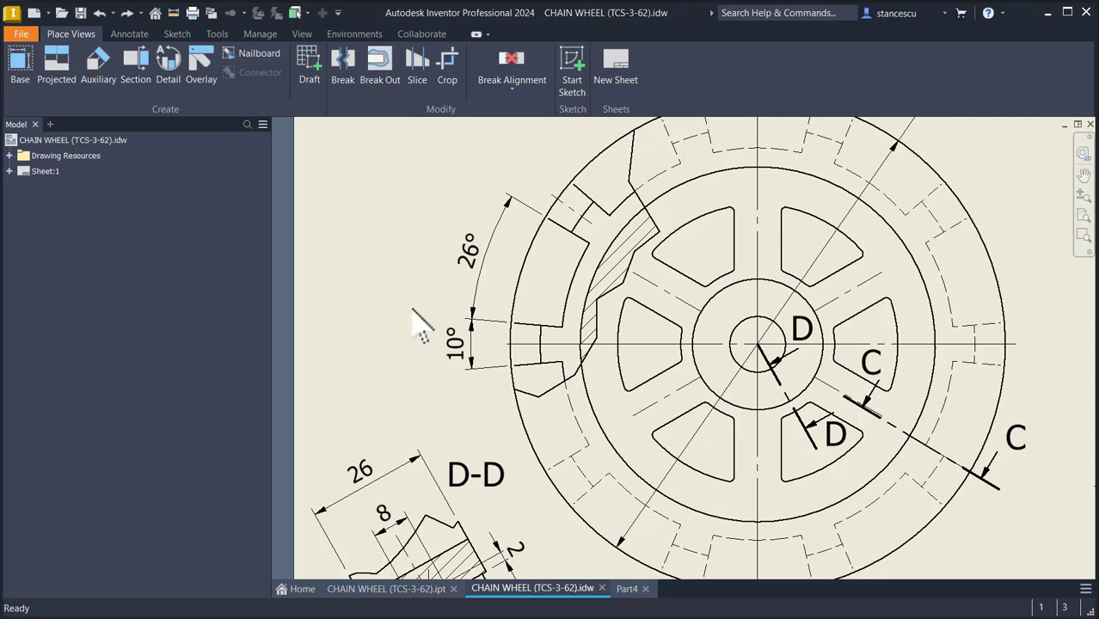
middle_drag(562, 375, 511, 245)
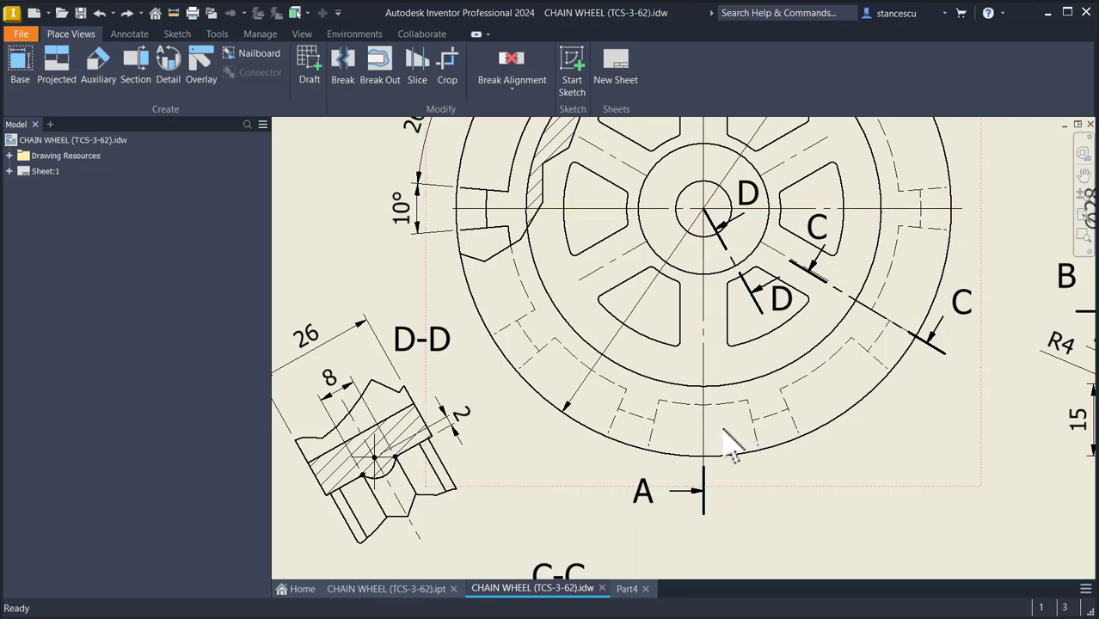
middle_drag(516, 331, 506, 406)
middle_drag(656, 409, 664, 321)
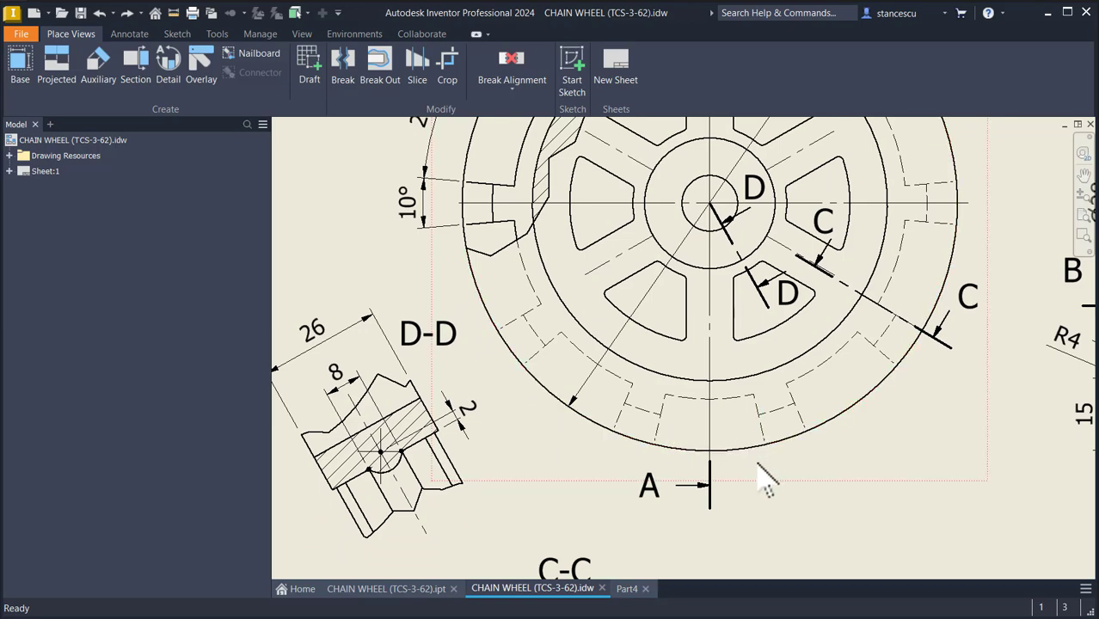
- Start a new sketch on the XY Plane in Part4 and slice the graphics at the sketch plane
click(627, 588)
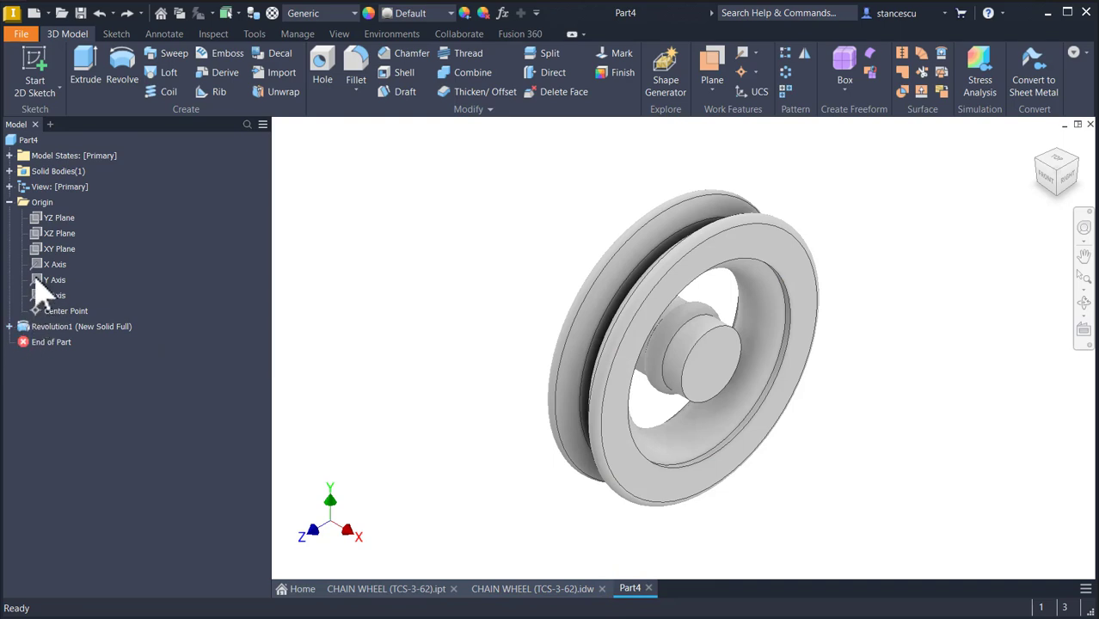
click(51, 250)
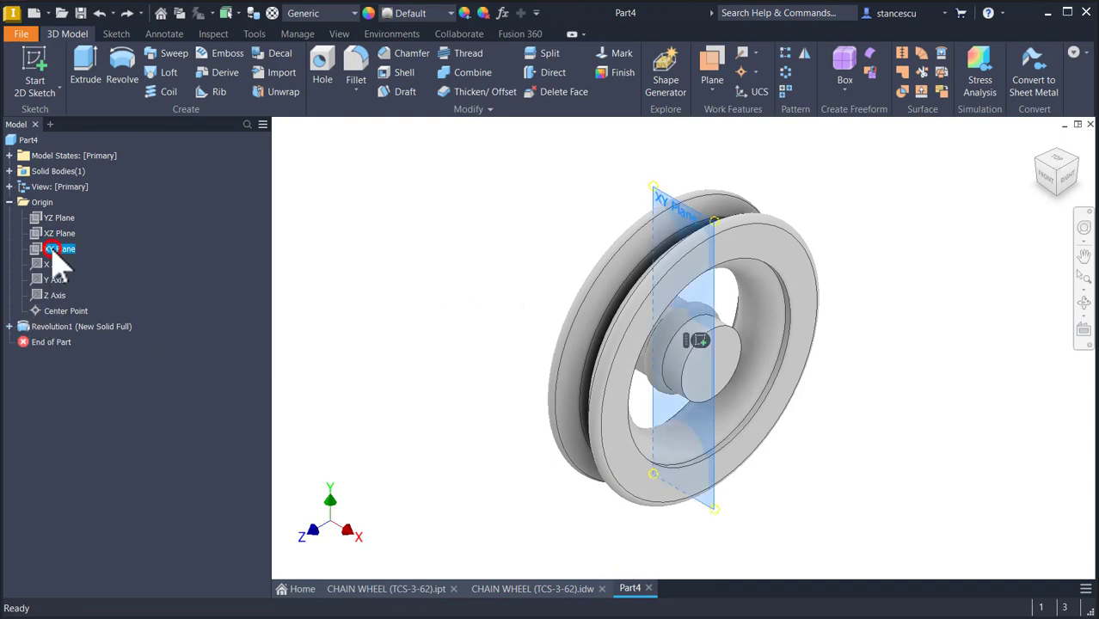
click(699, 338)
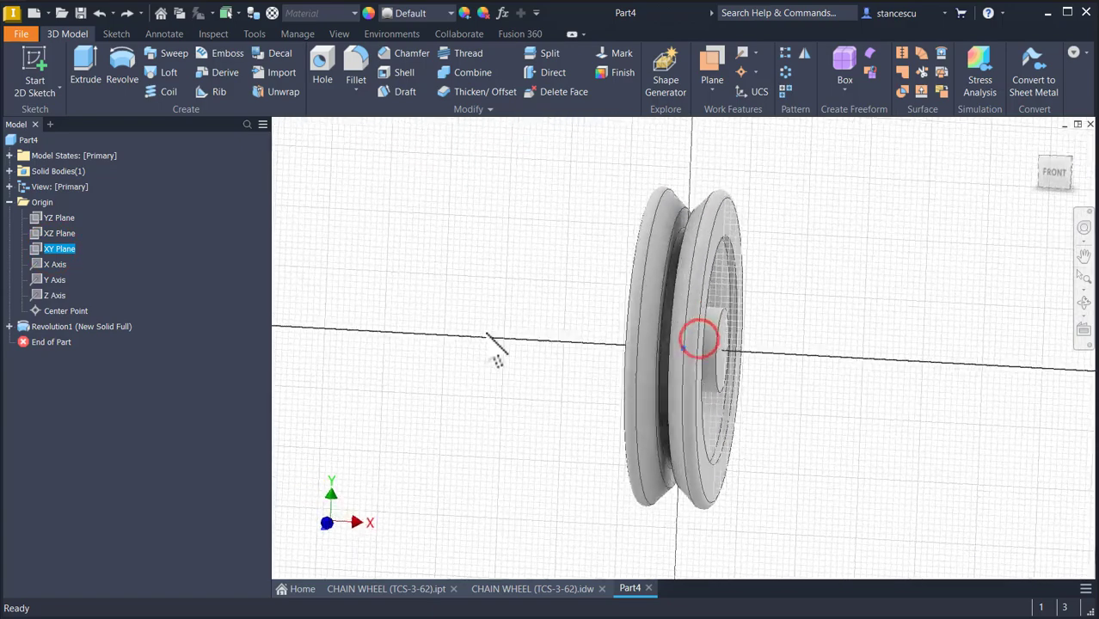
key(F7)
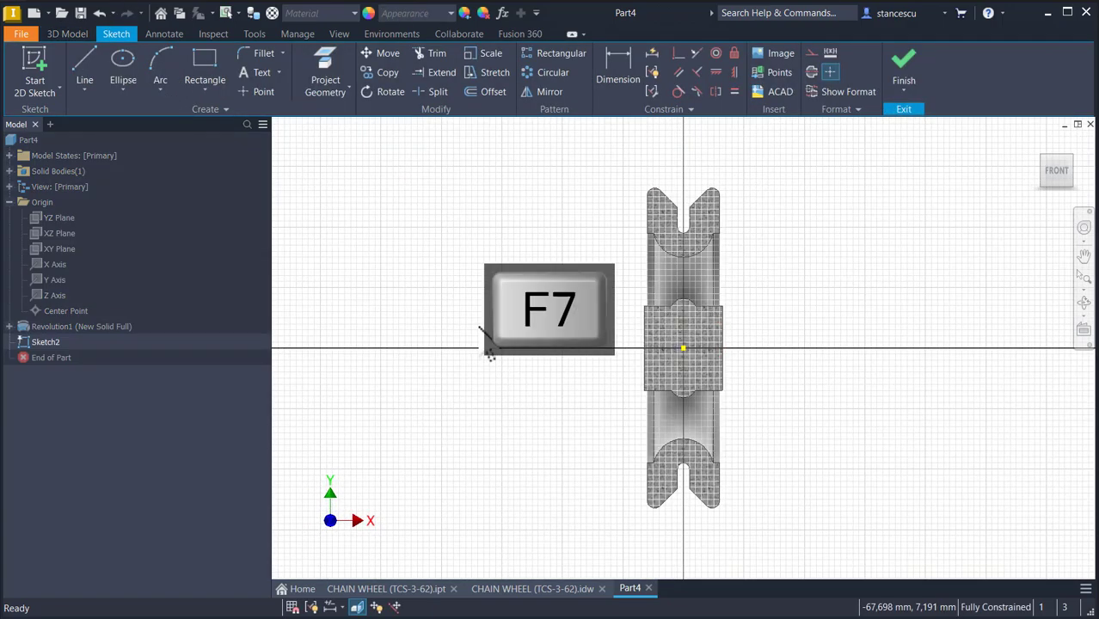
- Make Sketch1 under Revolution1 visible so its rim profile is available in the new sketch
click(11, 325)
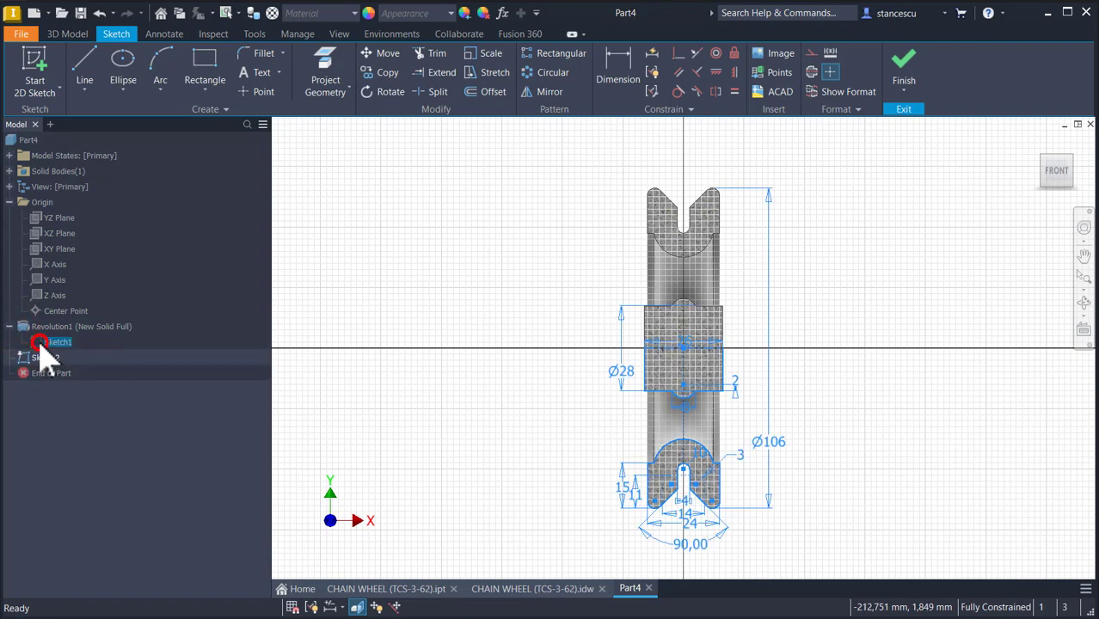
right_click(40, 344)
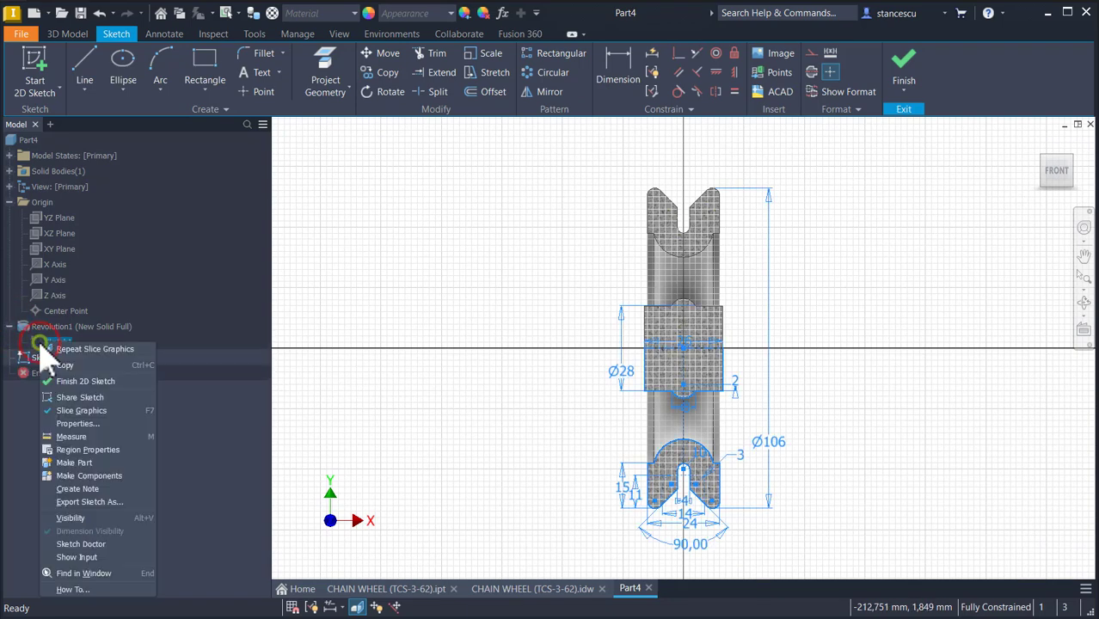
click(93, 518)
scroll(679, 495, up, 3)
scroll(657, 322, up, 5)
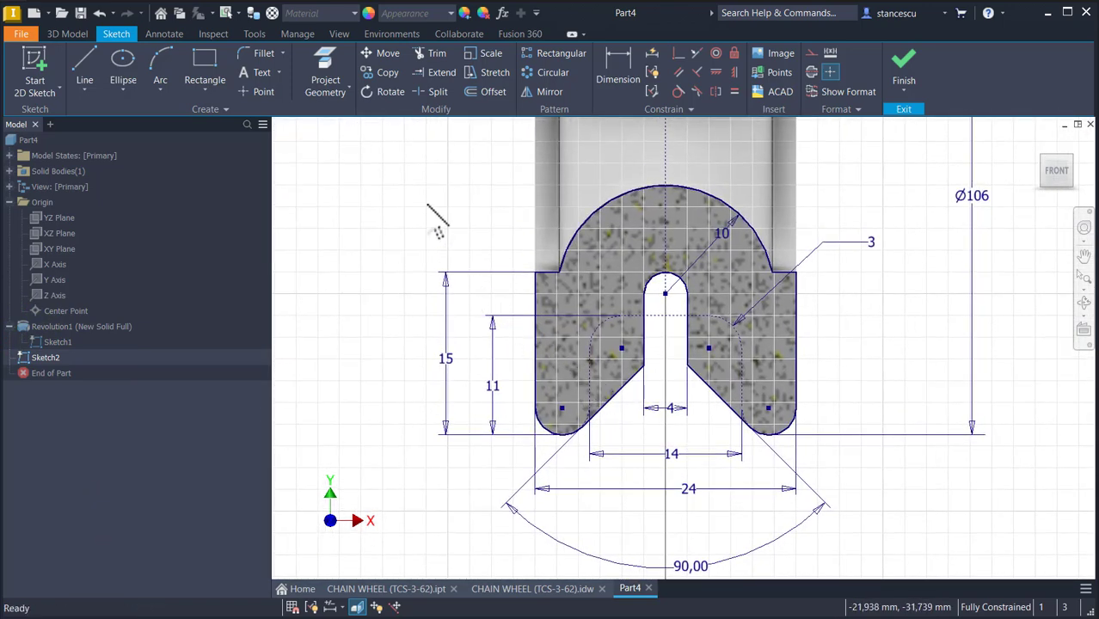
- Project the rim's dotted pocket outline into the new sketch, including its side lines, upper line, rounded corners and lower arcs
click(332, 77)
scroll(658, 456, up, 2)
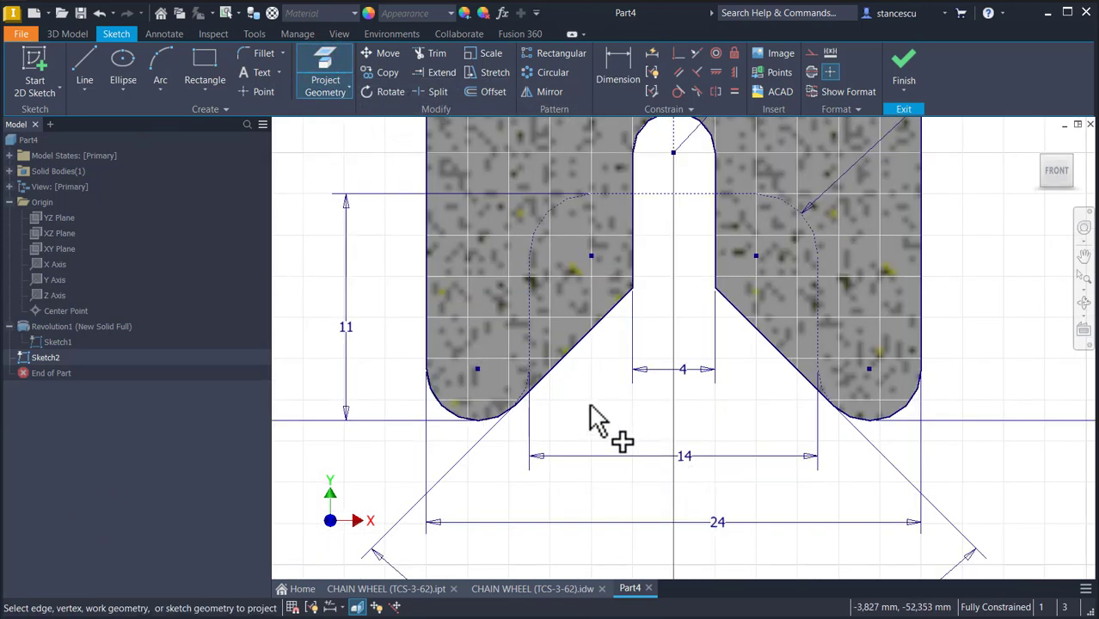
click(520, 385)
click(526, 331)
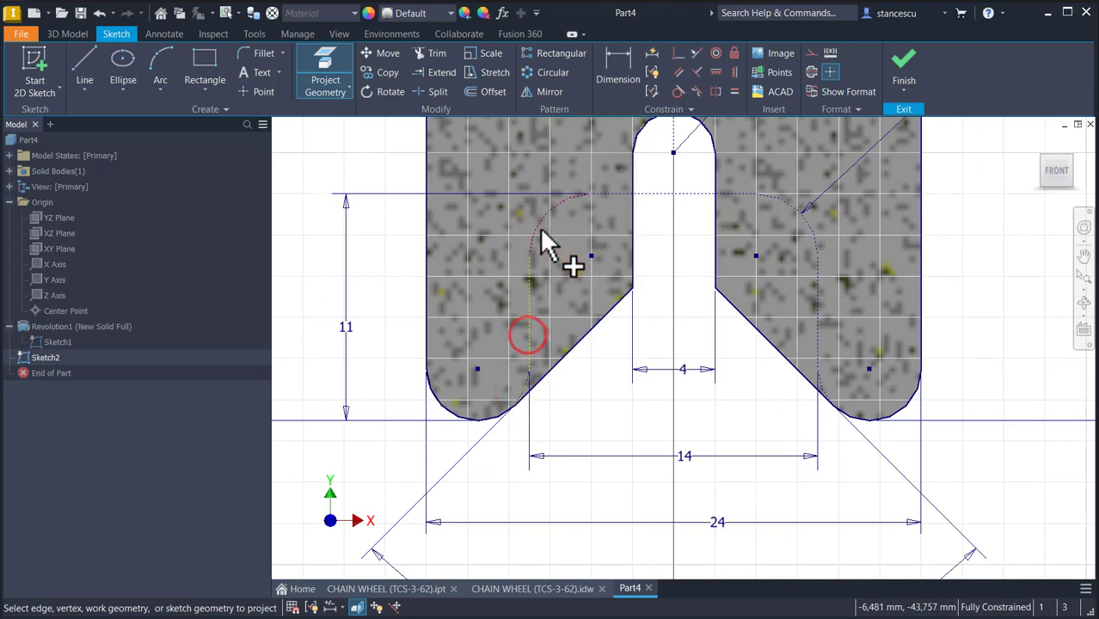
click(540, 223)
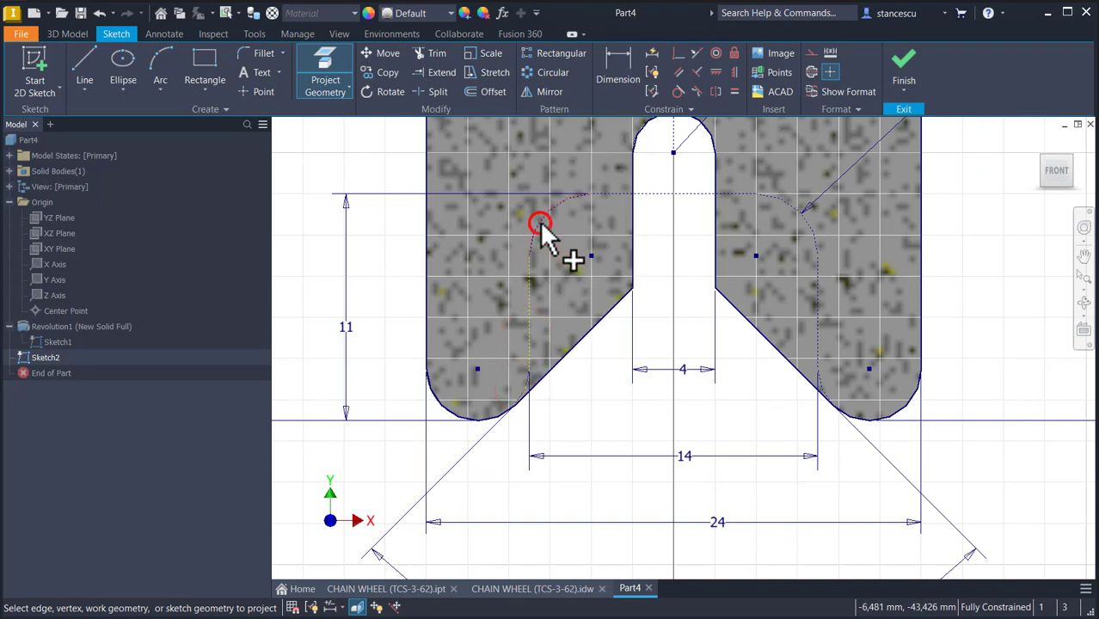
click(662, 190)
click(791, 205)
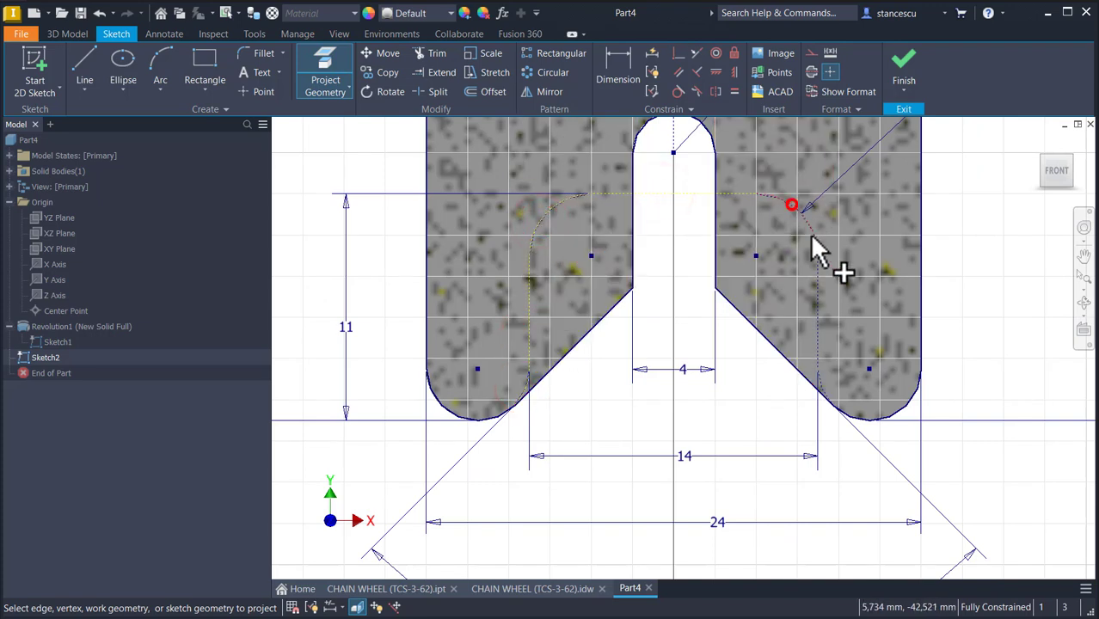
click(815, 288)
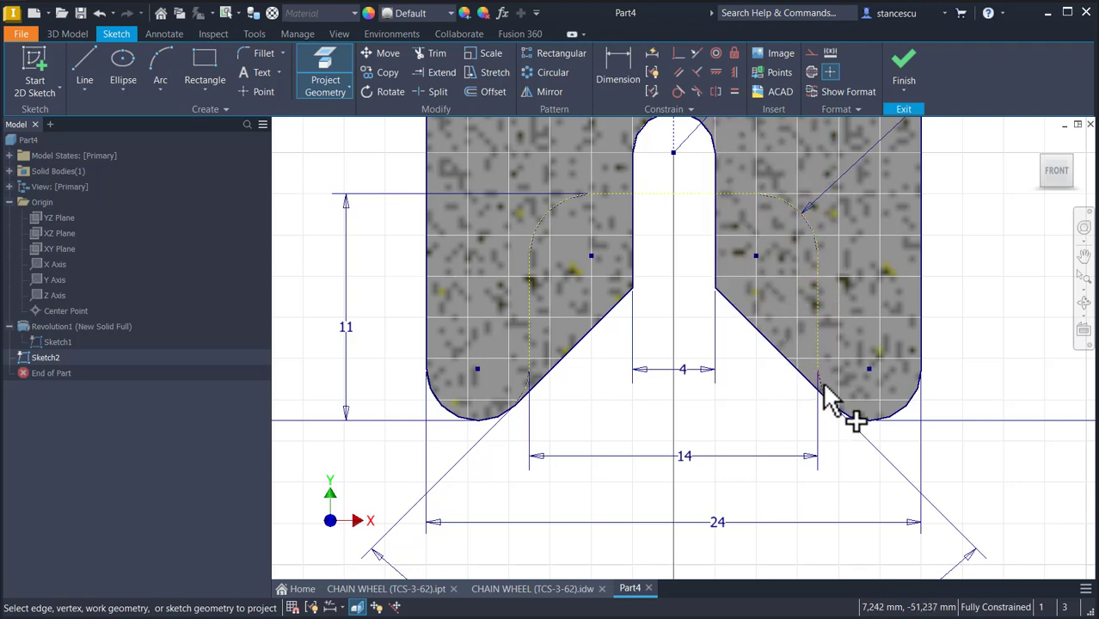
click(822, 385)
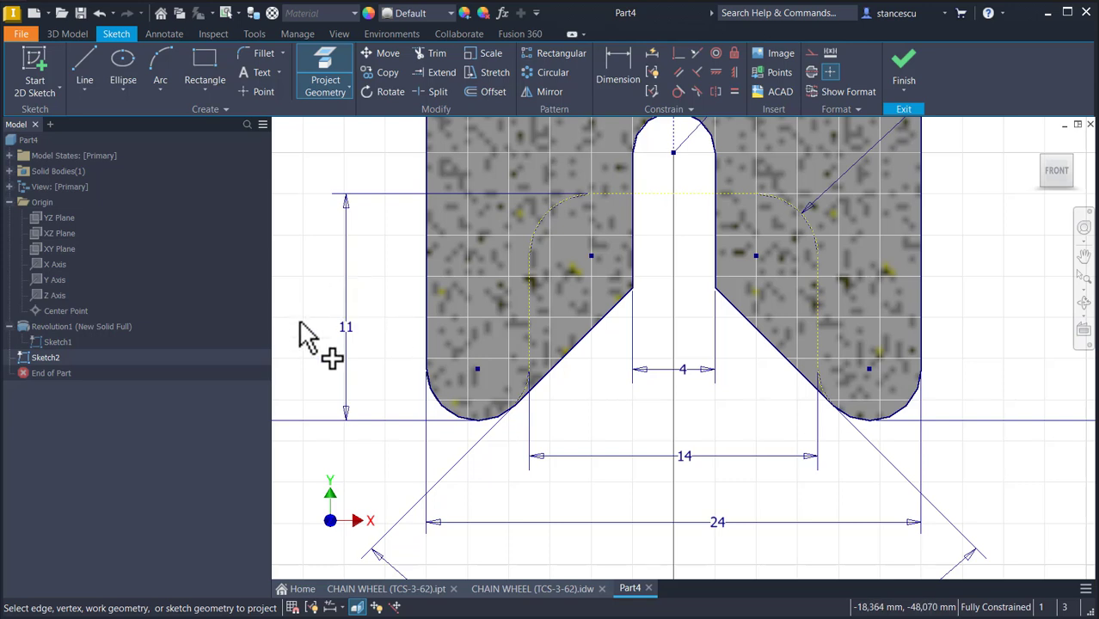
key(Escape)
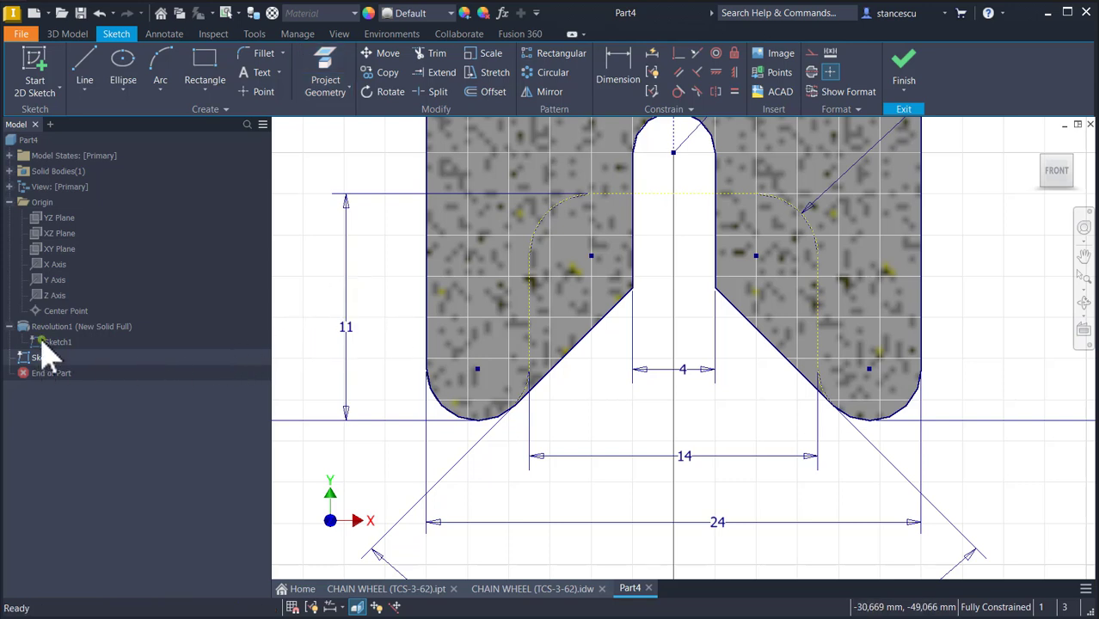
- Hide Sketch1 and convert the projected pocket outline in Sketch2 from construction to normal lines
right_click(41, 346)
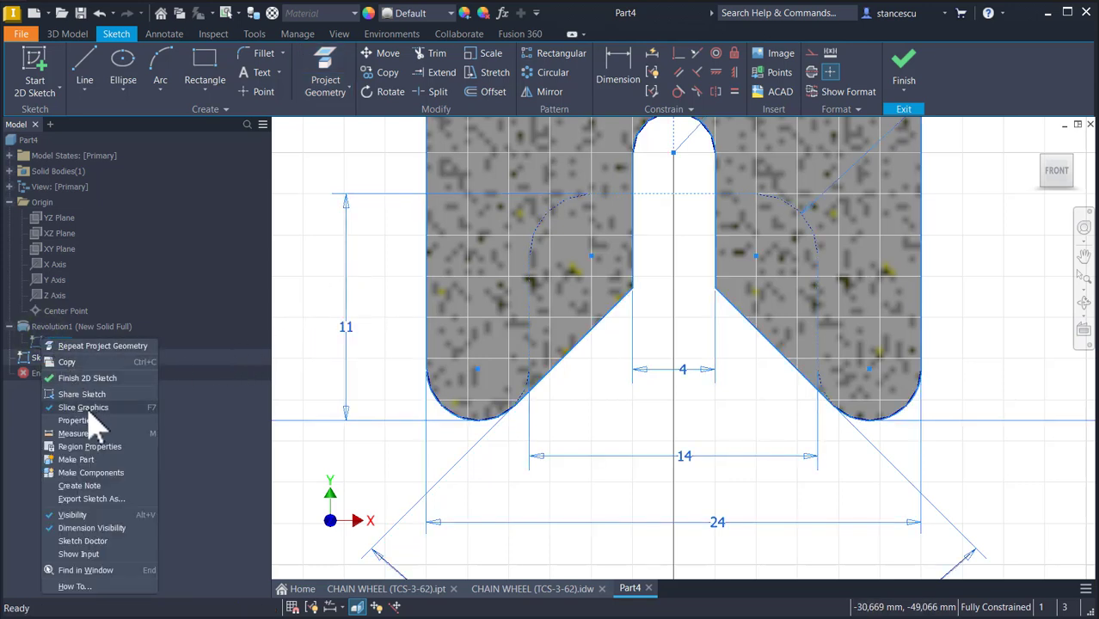
click(75, 515)
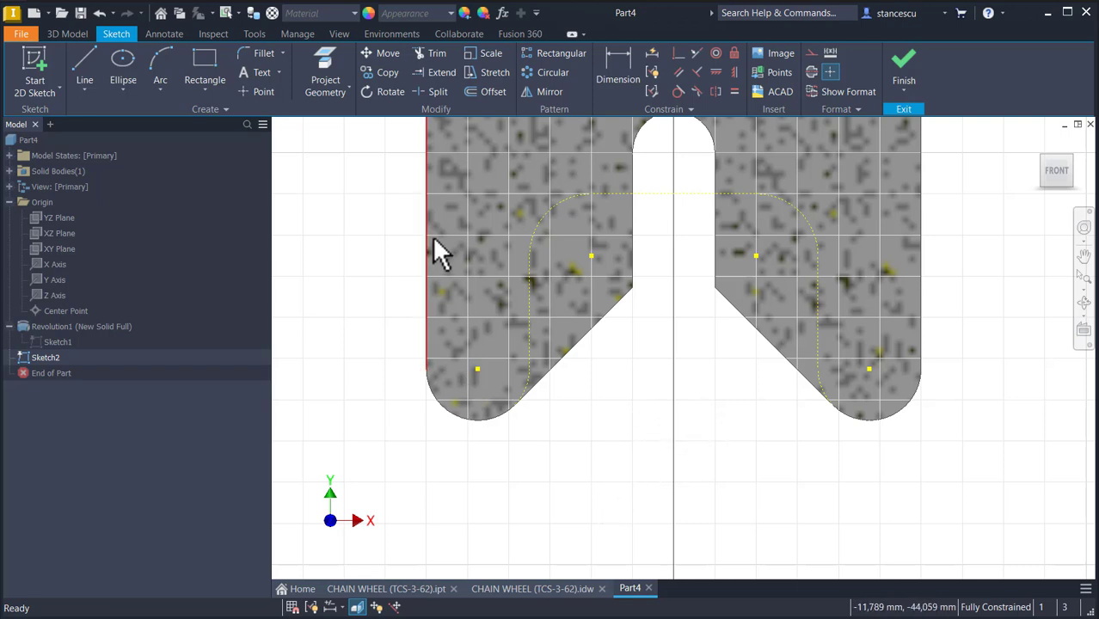
mouse_move(341, 143)
mouse_down()
mouse_move(411, 233)
mouse_move(694, 393)
mouse_move(855, 448)
mouse_move(850, 435)
mouse_up()
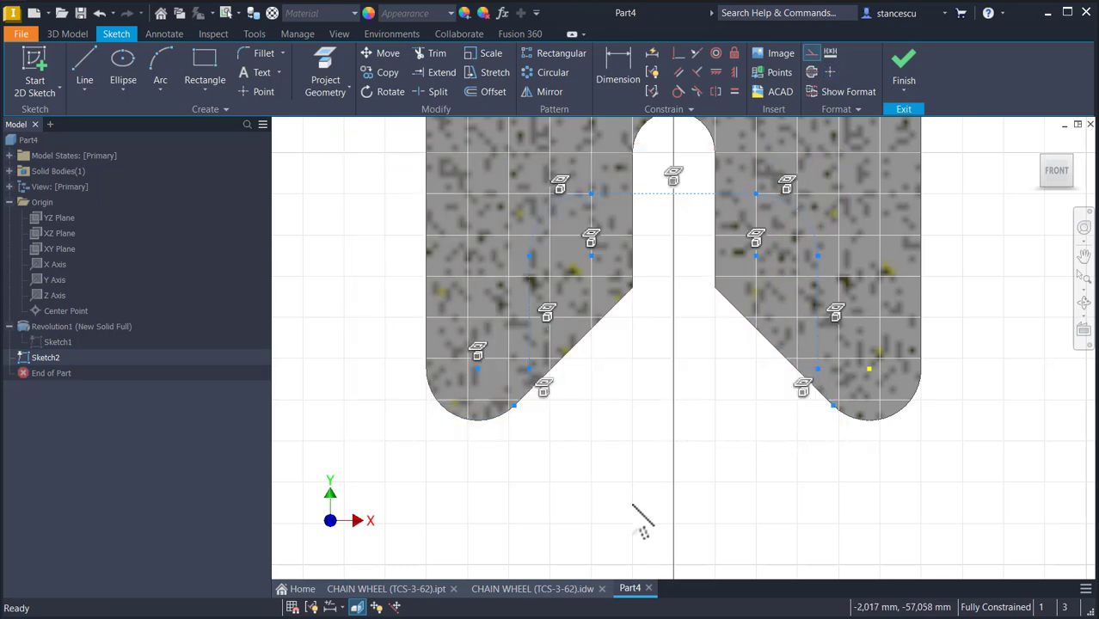
click(813, 53)
click(980, 234)
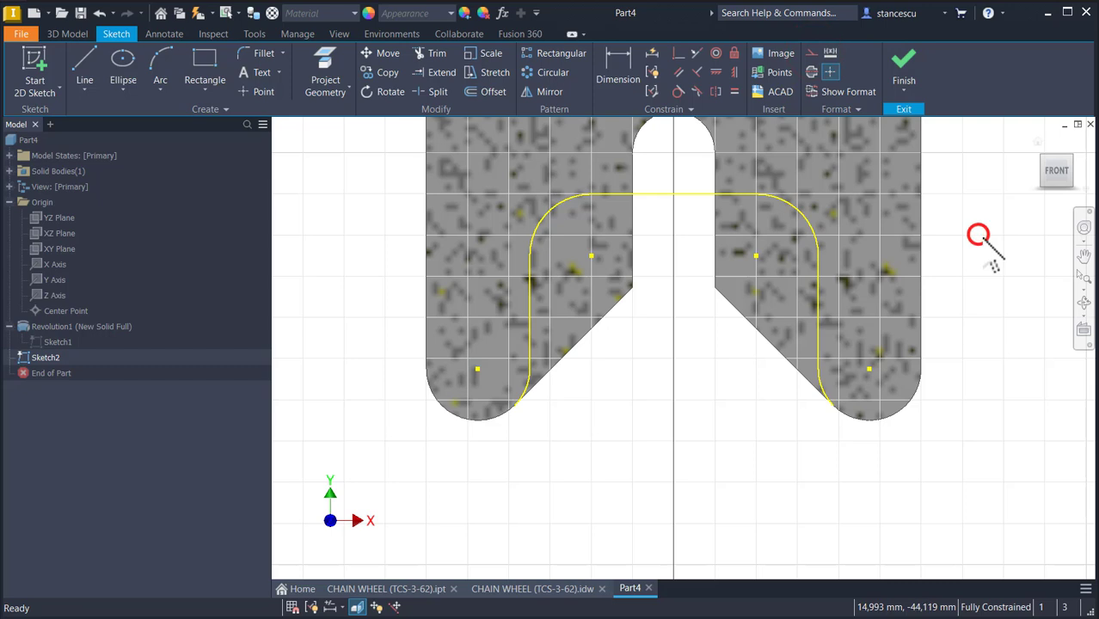
- Close the pocket profile with a horizontal line between the lower ends of its two arcs and finish the sketch
click(84, 62)
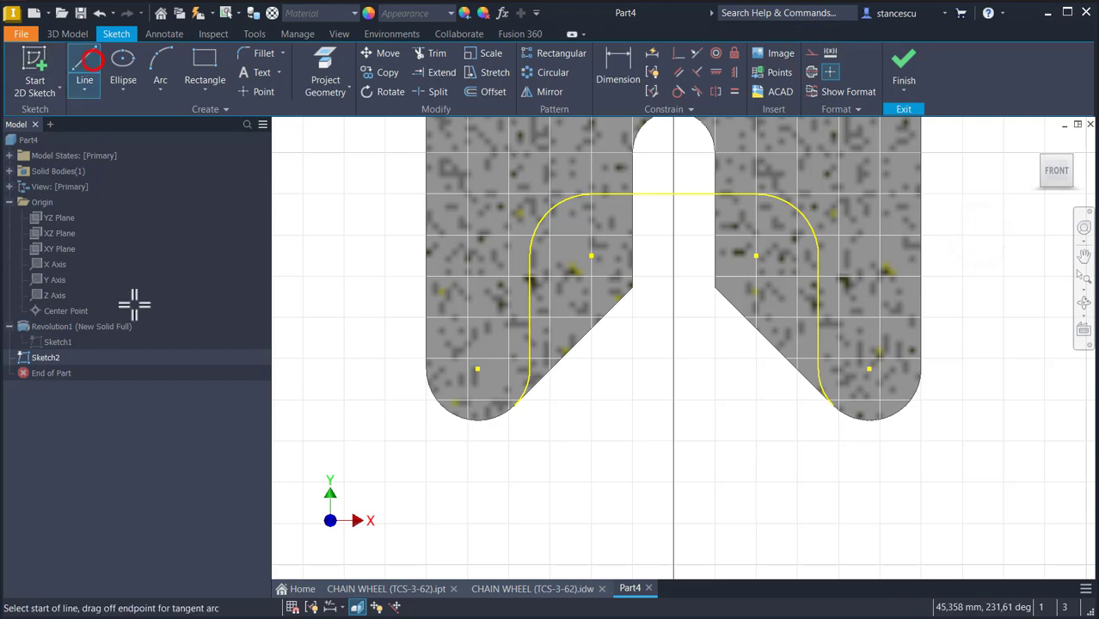
click(513, 404)
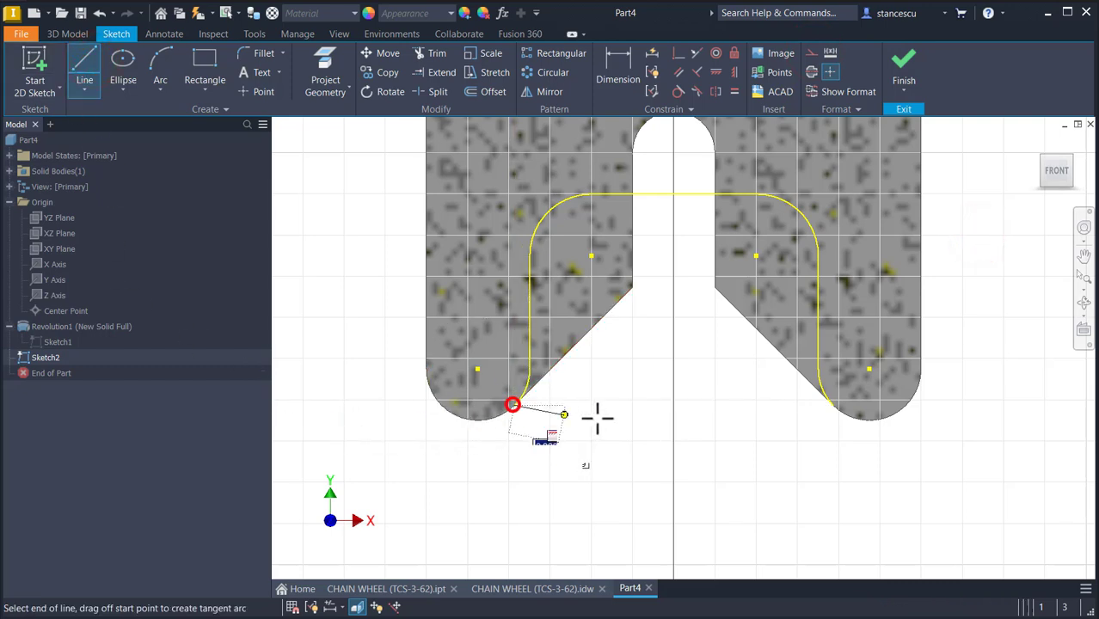
click(830, 405)
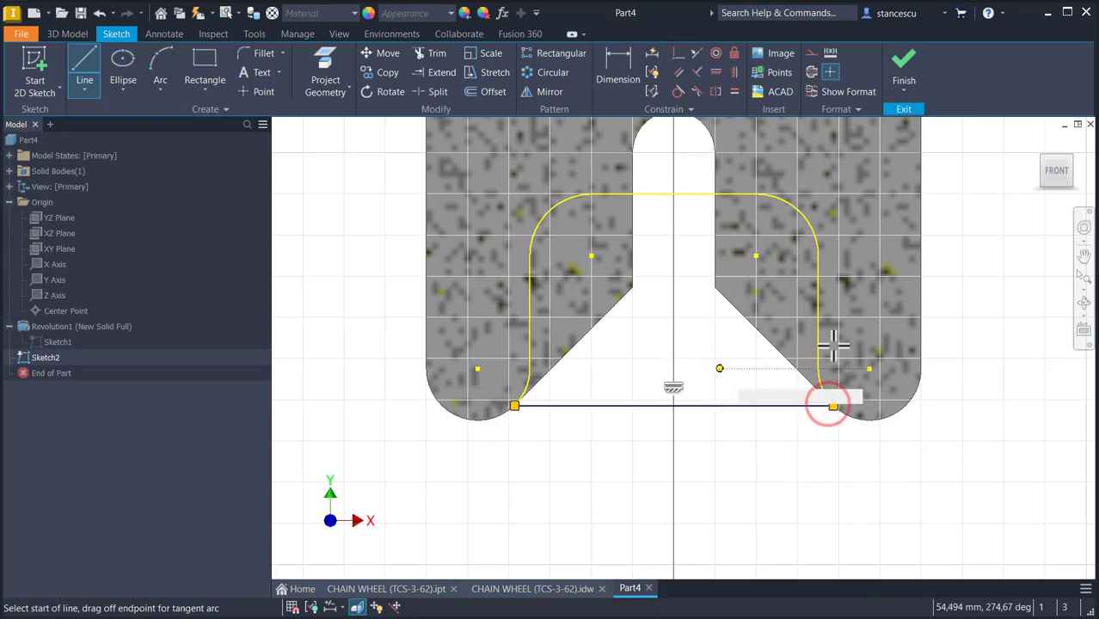
click(904, 69)
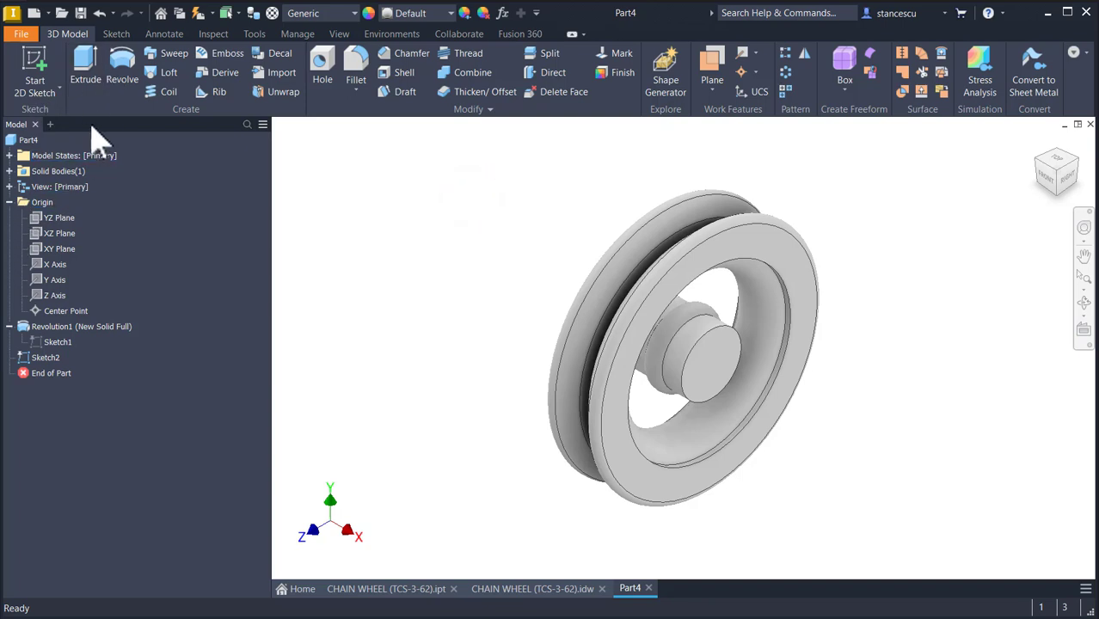
- Revolve the pocket profile about the X Axis, symmetric to the sketch plane, with an angle of 360 deg/10-10
click(122, 72)
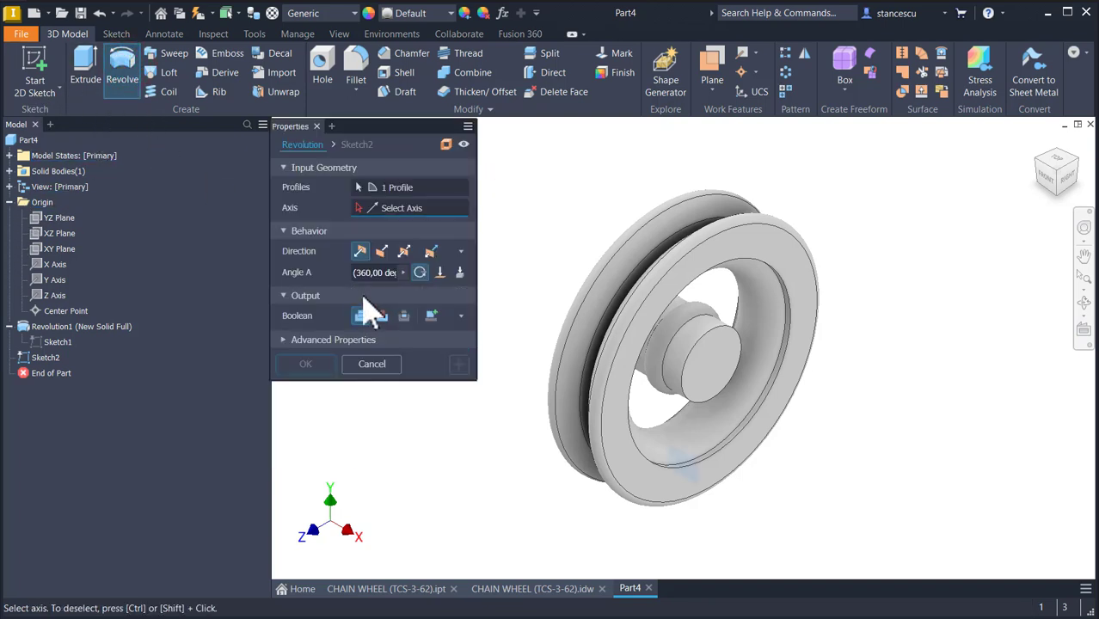
click(371, 272)
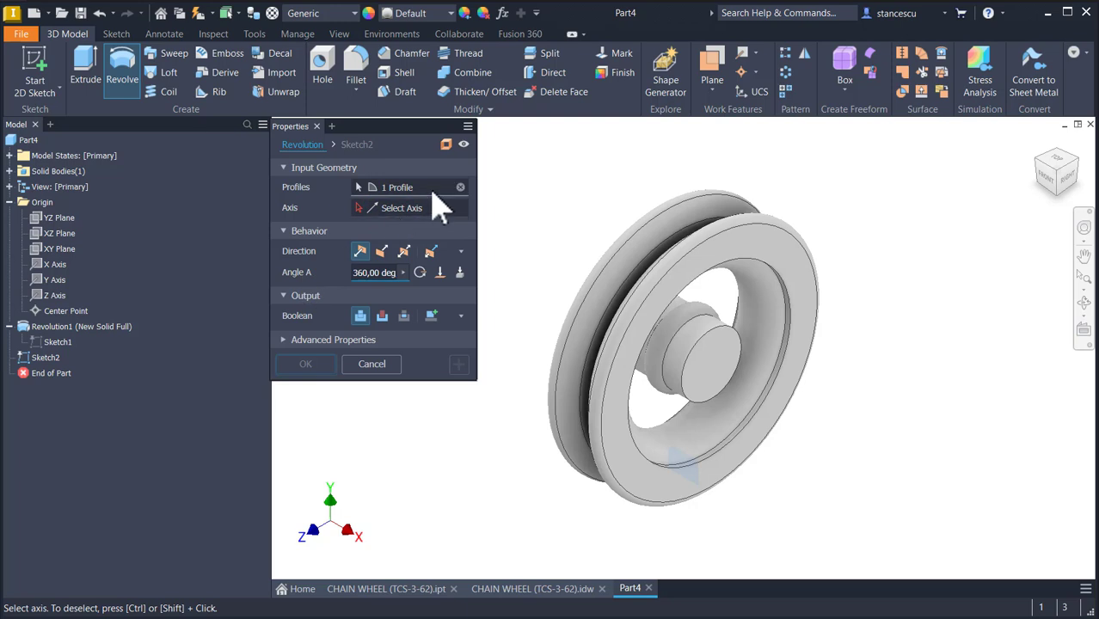
click(405, 220)
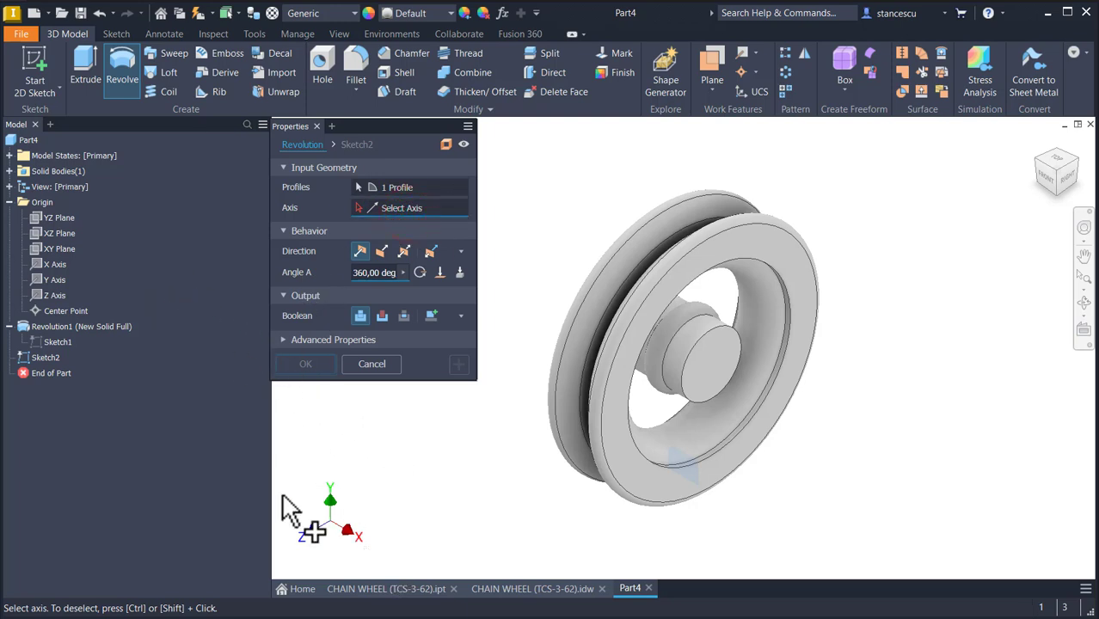
click(47, 266)
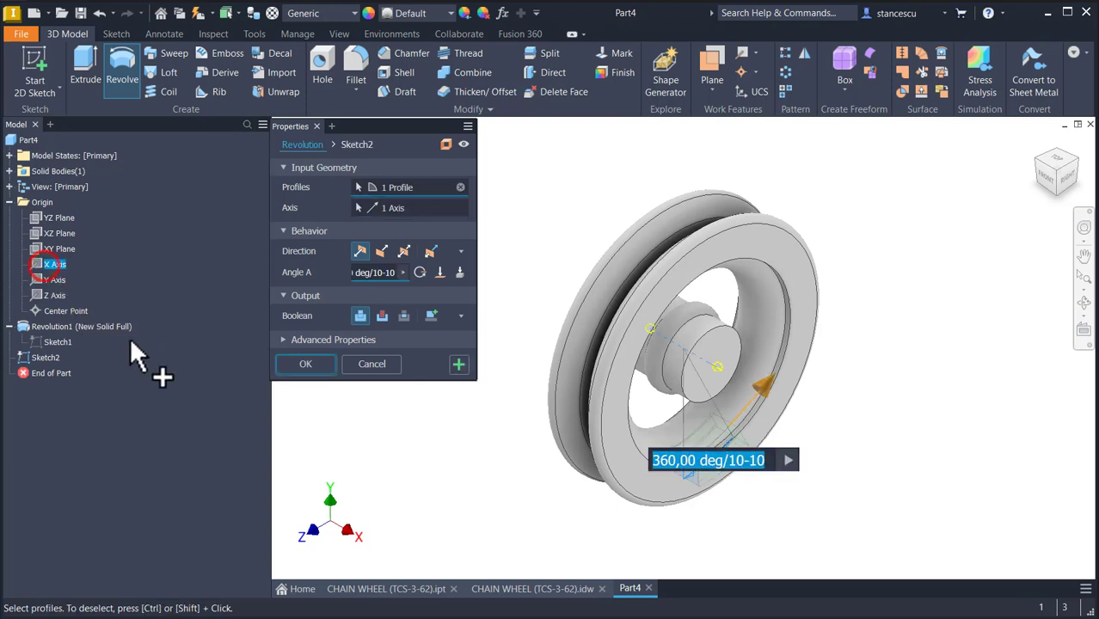
click(404, 251)
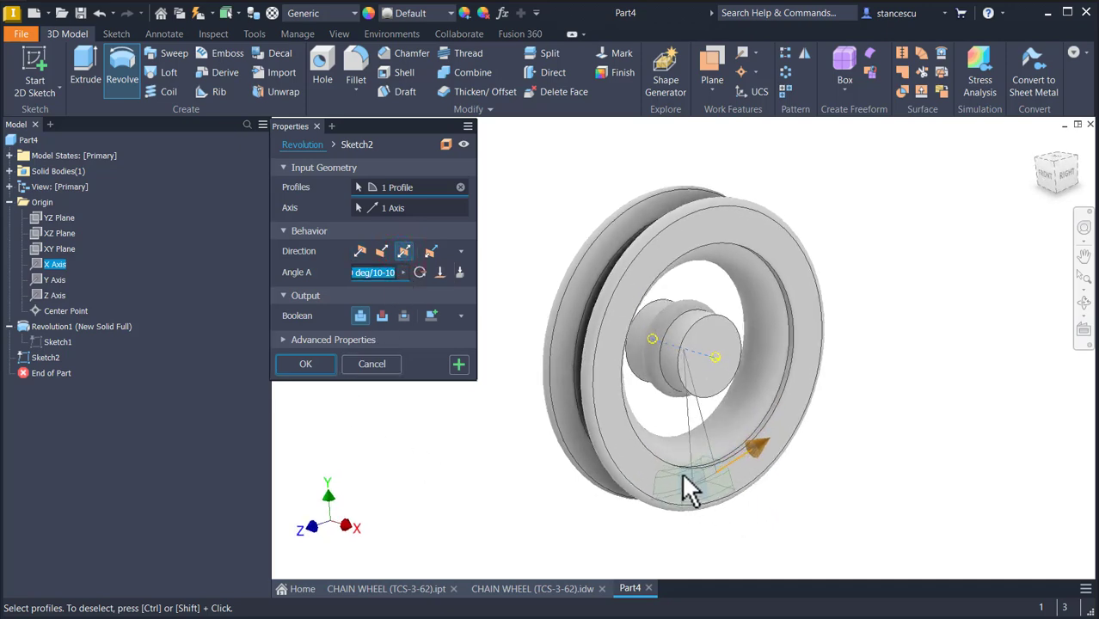
shift+middle_drag(685, 478, 400, 400)
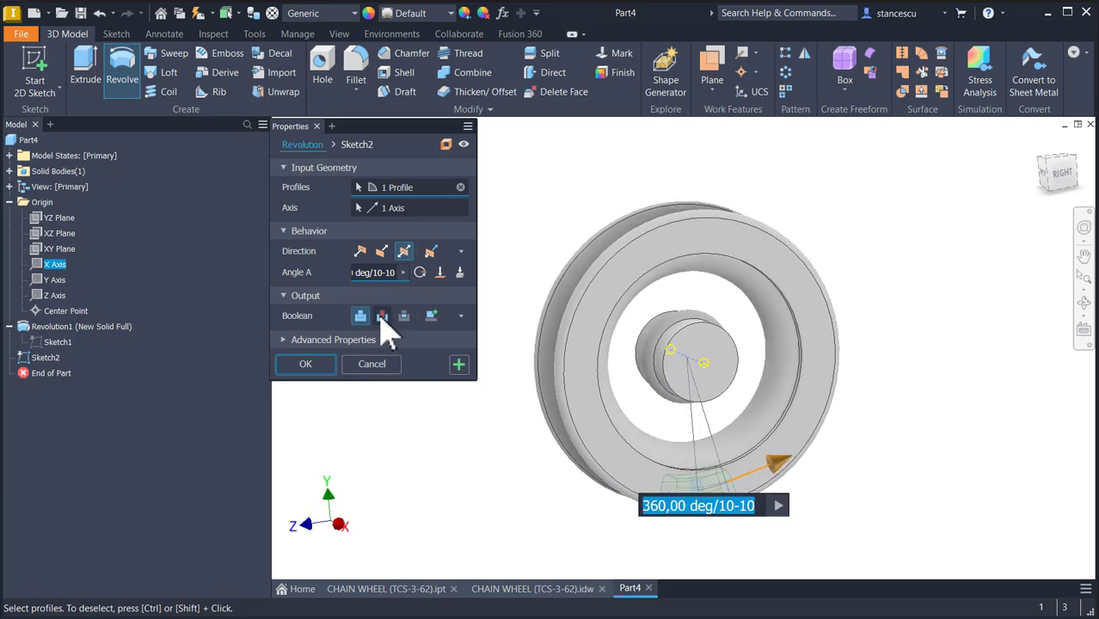
click(306, 364)
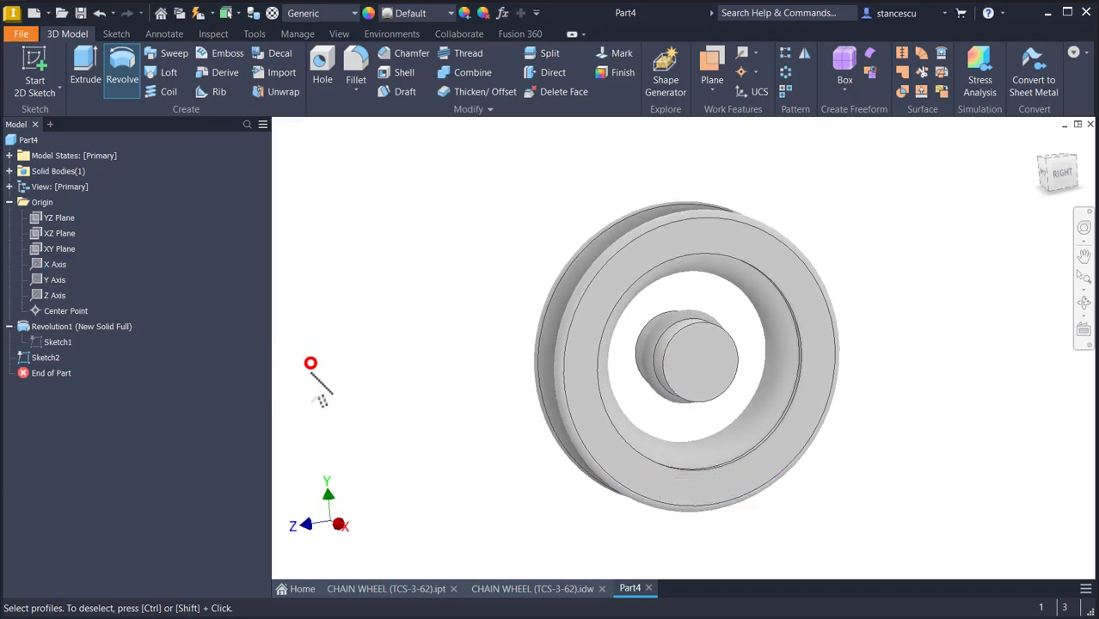
- Edit Revolution2 so its Boolean operation is Cut, removing the pocket from the rim
shift+middle_drag(417, 405, 249, 404)
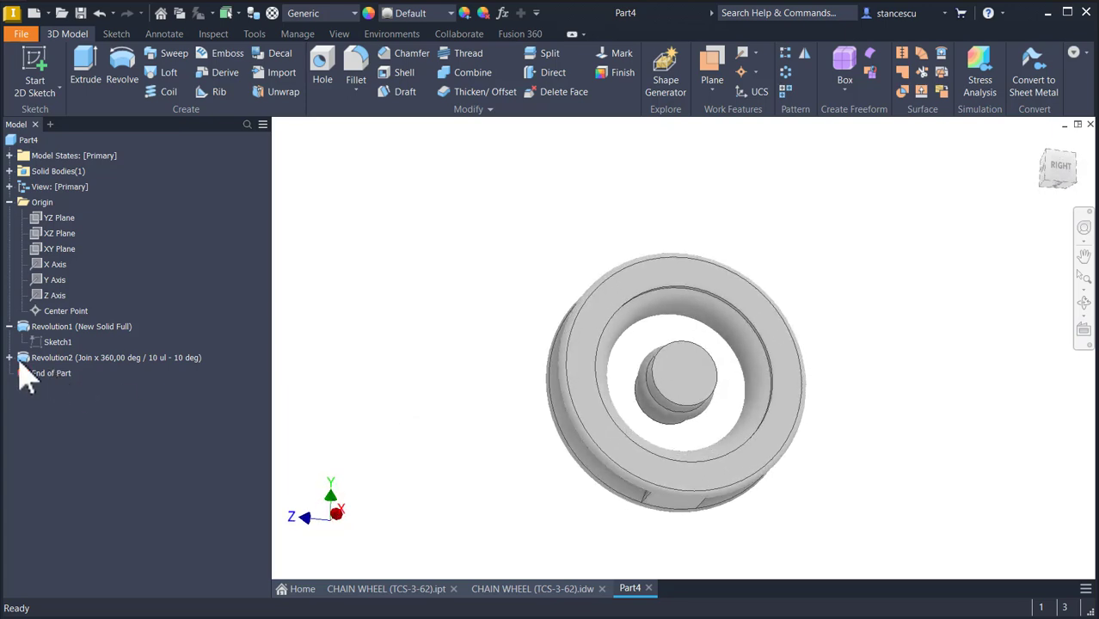
double_click(34, 357)
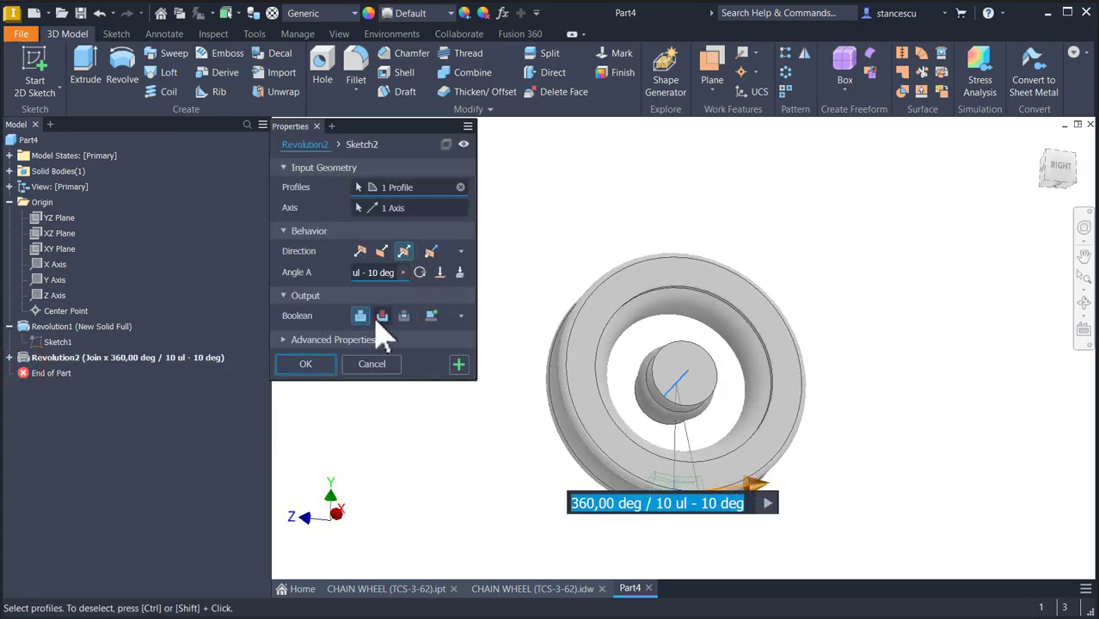
click(381, 316)
click(310, 361)
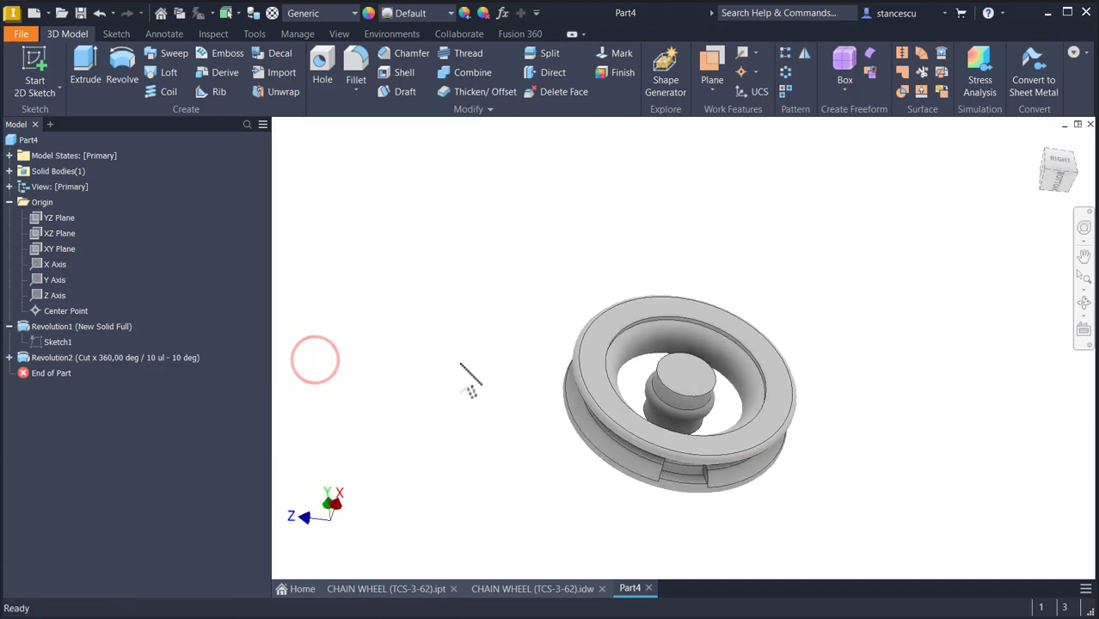
shift+middle_drag(472, 378, 472, 378)
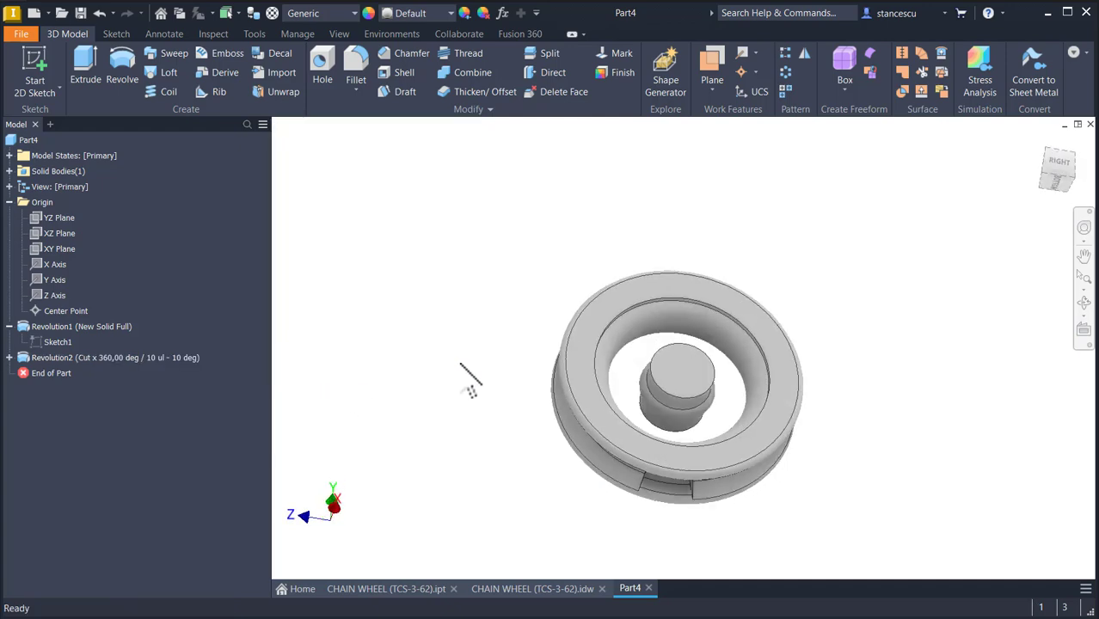
key(F6)
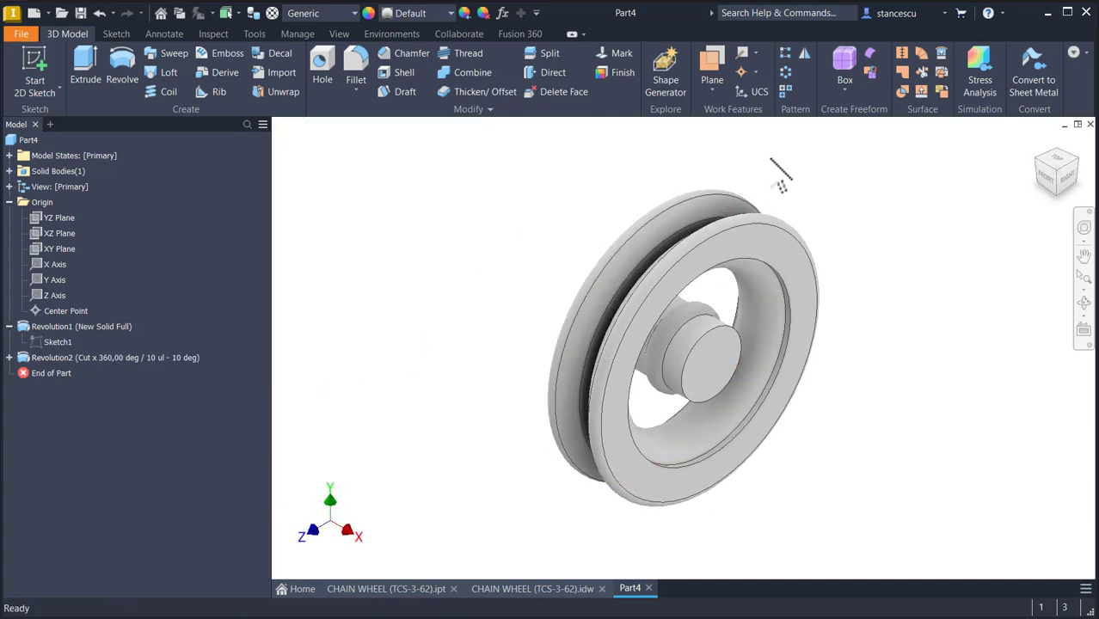
- Create a circular pattern of the Revolution2 pocket cut about the X Axis with 10 occurrences over 360 deg
click(785, 72)
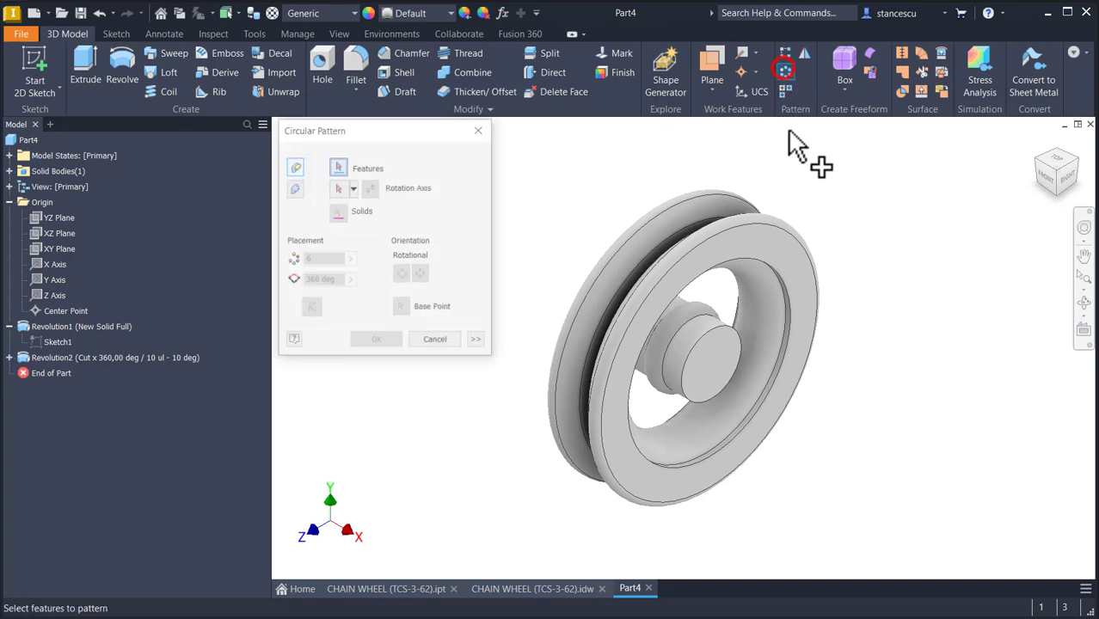
click(50, 357)
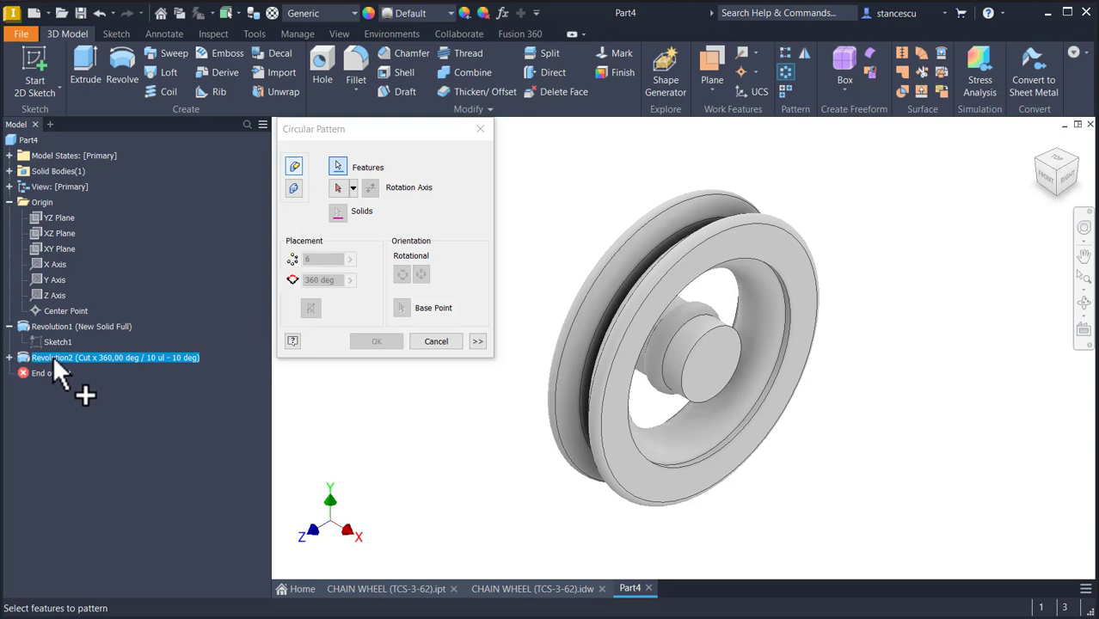
click(339, 188)
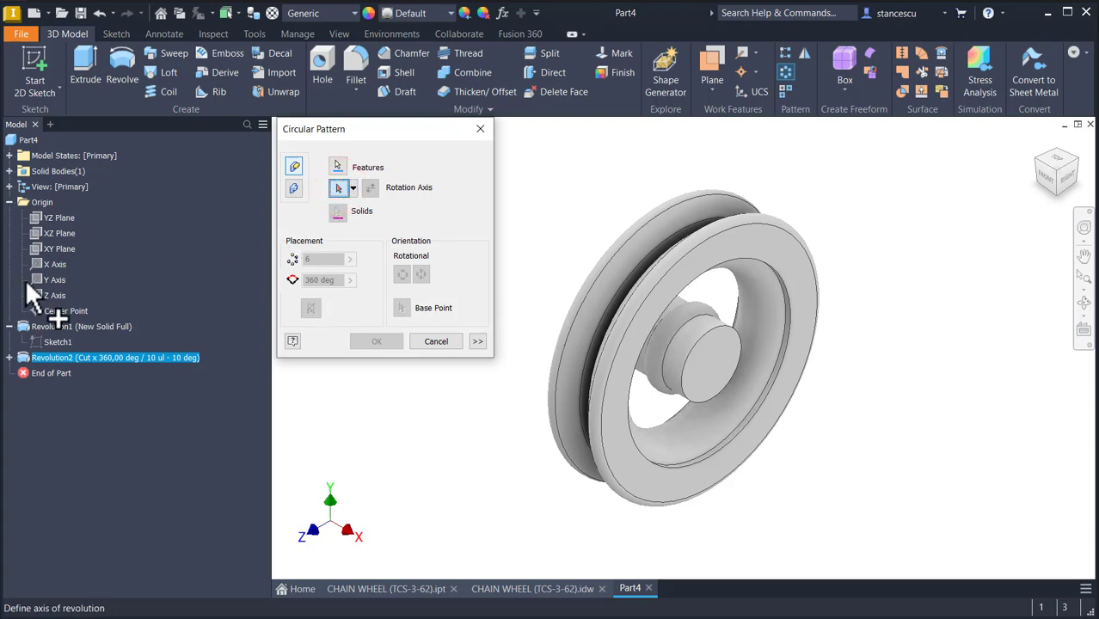
click(53, 264)
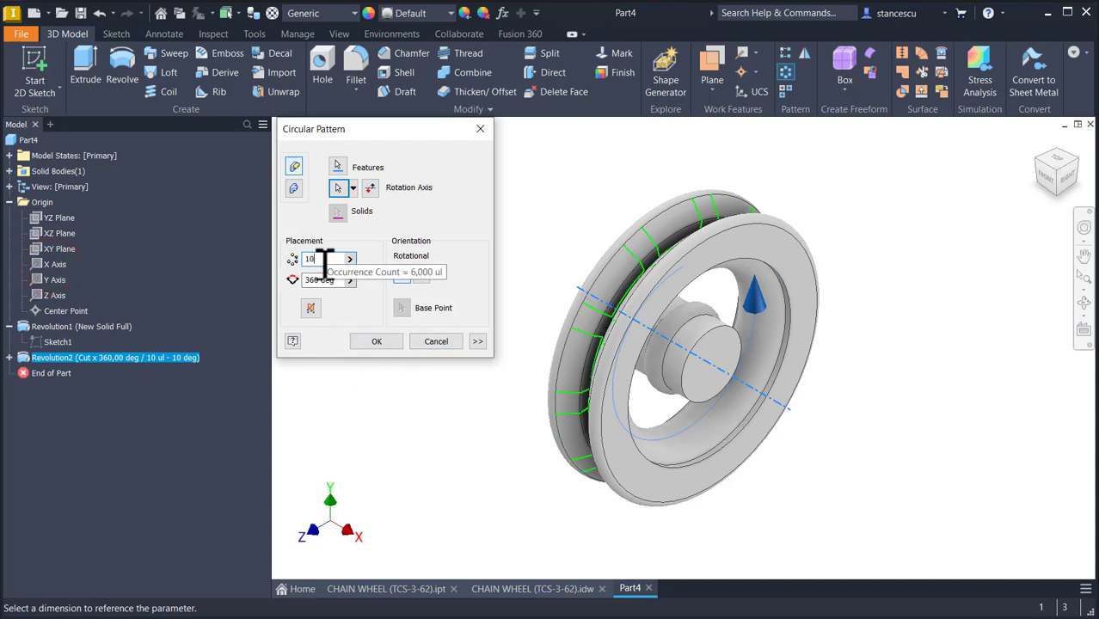
click(376, 340)
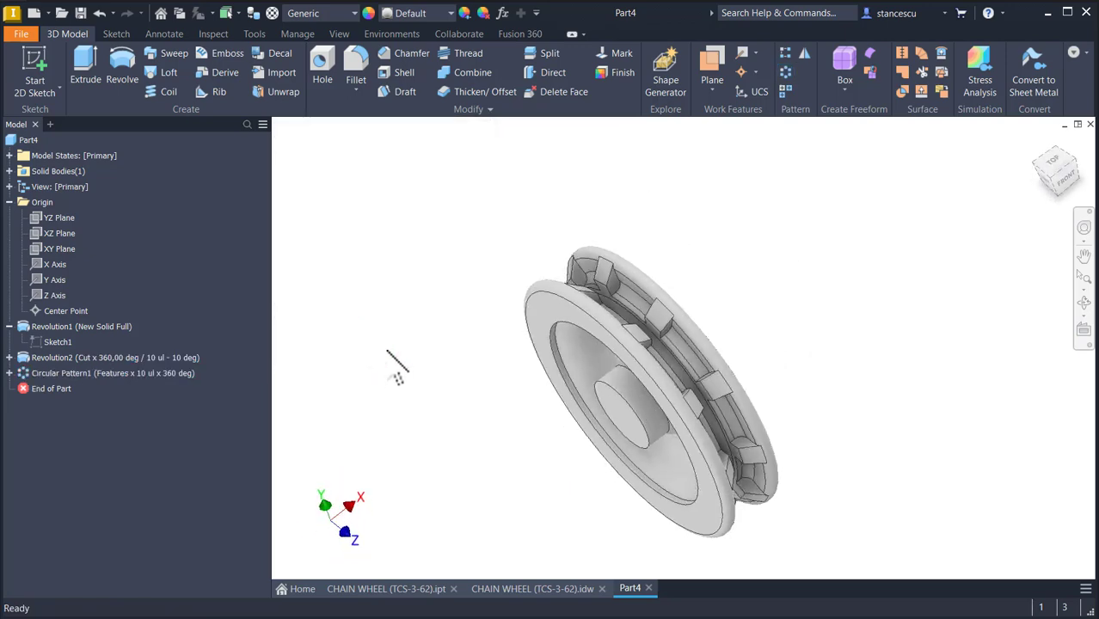
key(F6)
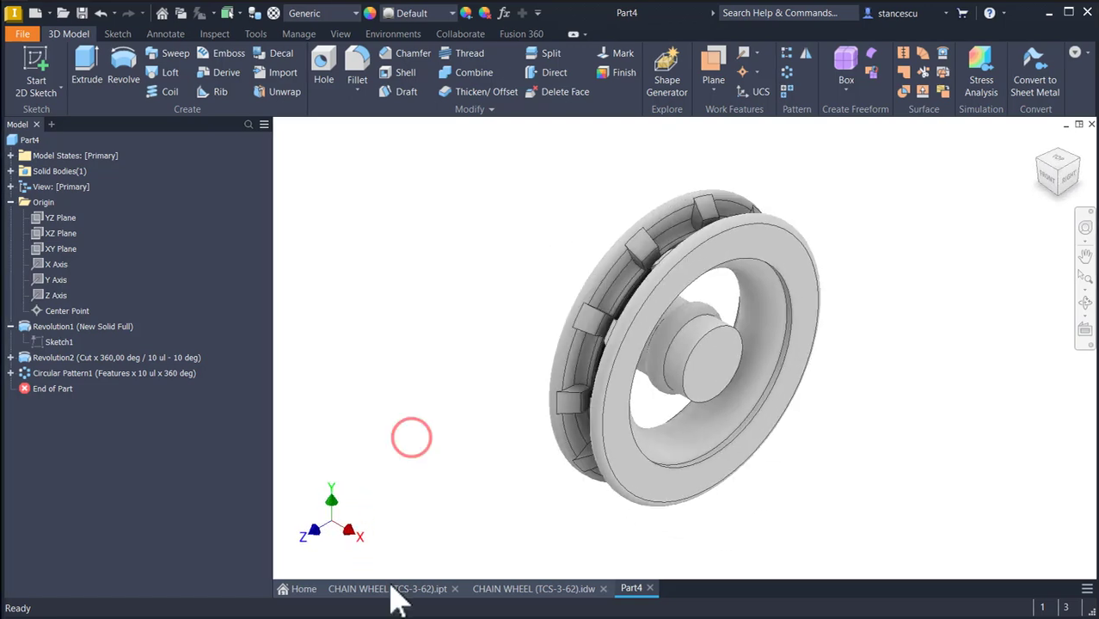
- Examine the spokes in CHAIN WHEEL (TCS-3-62).ipt and their section views in CHAIN WHEEL (TCS-3-62).idw
click(392, 587)
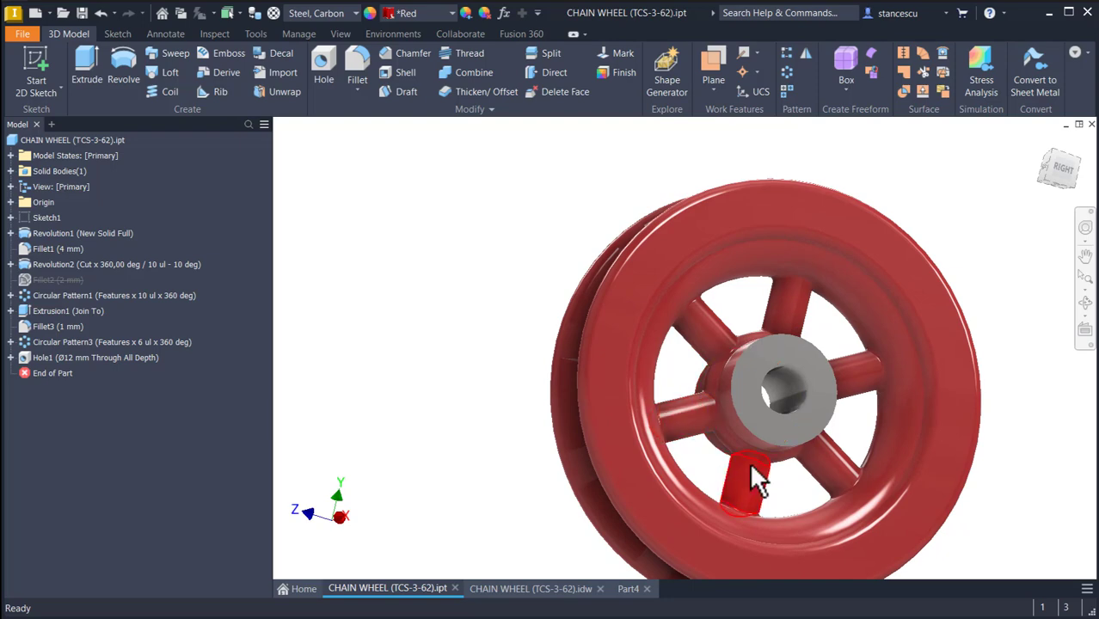
key(F6)
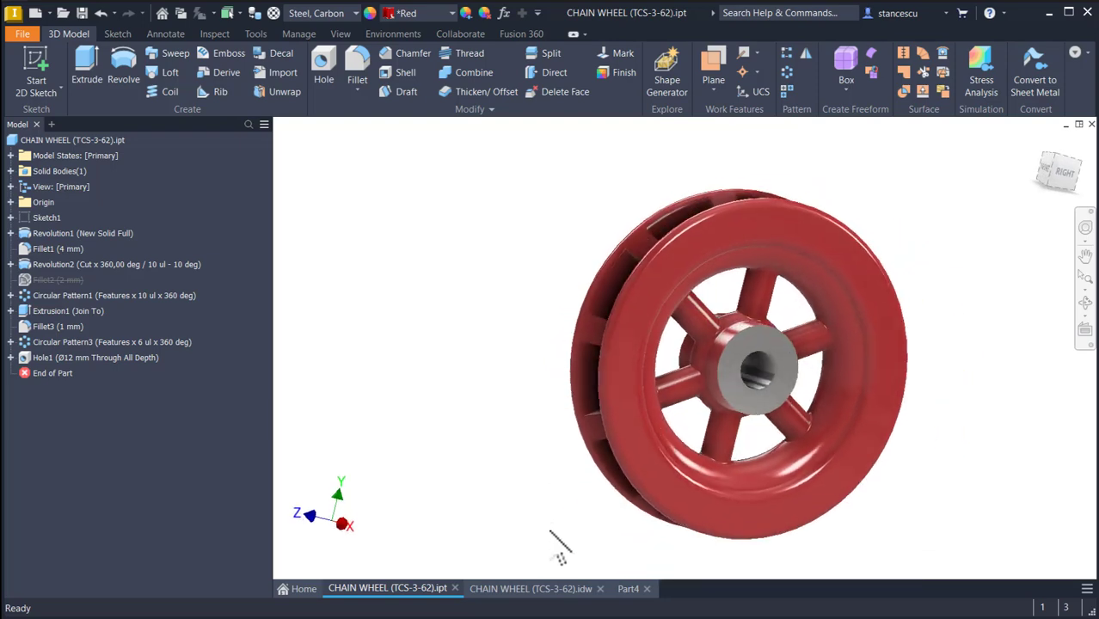
click(569, 590)
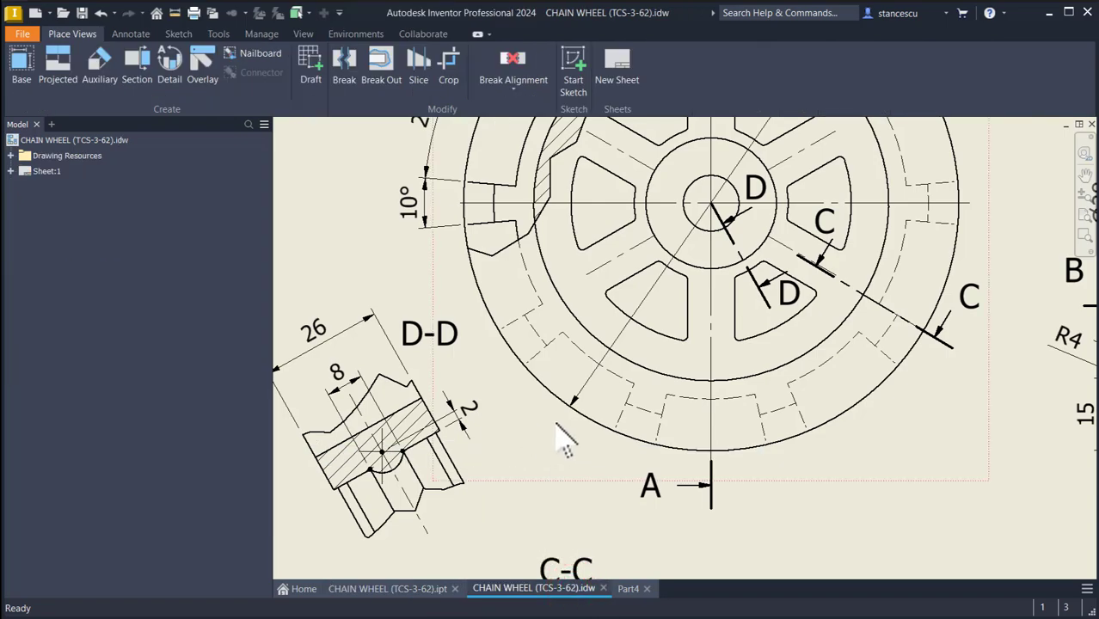
key(F6)
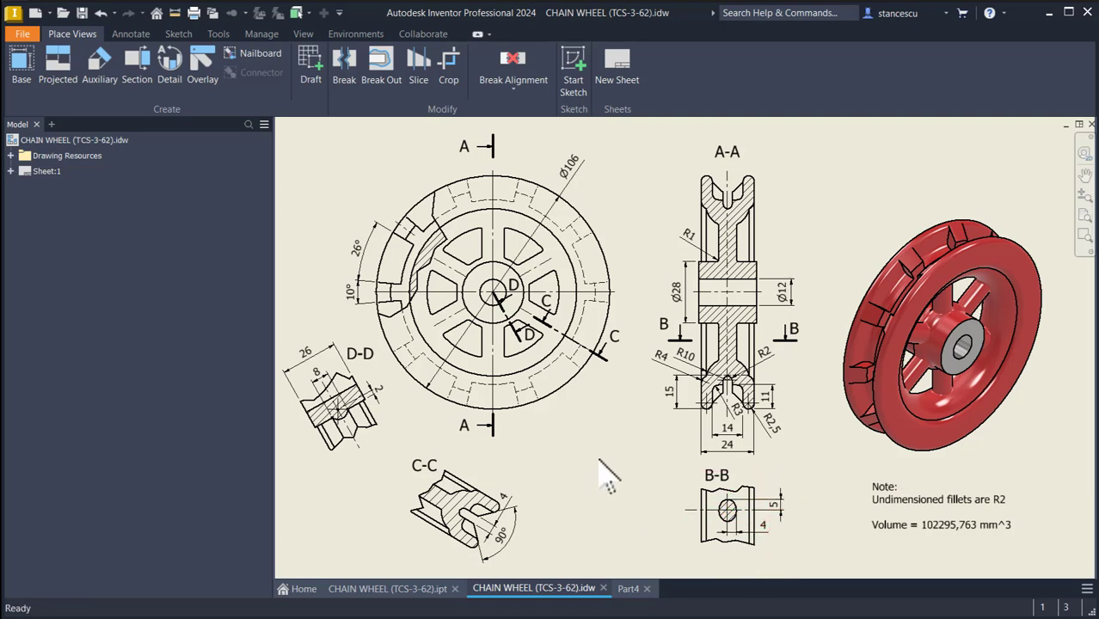
- Start a new sketch on the XZ Plane in Part4 and slice the graphics at the sketch plane
click(623, 592)
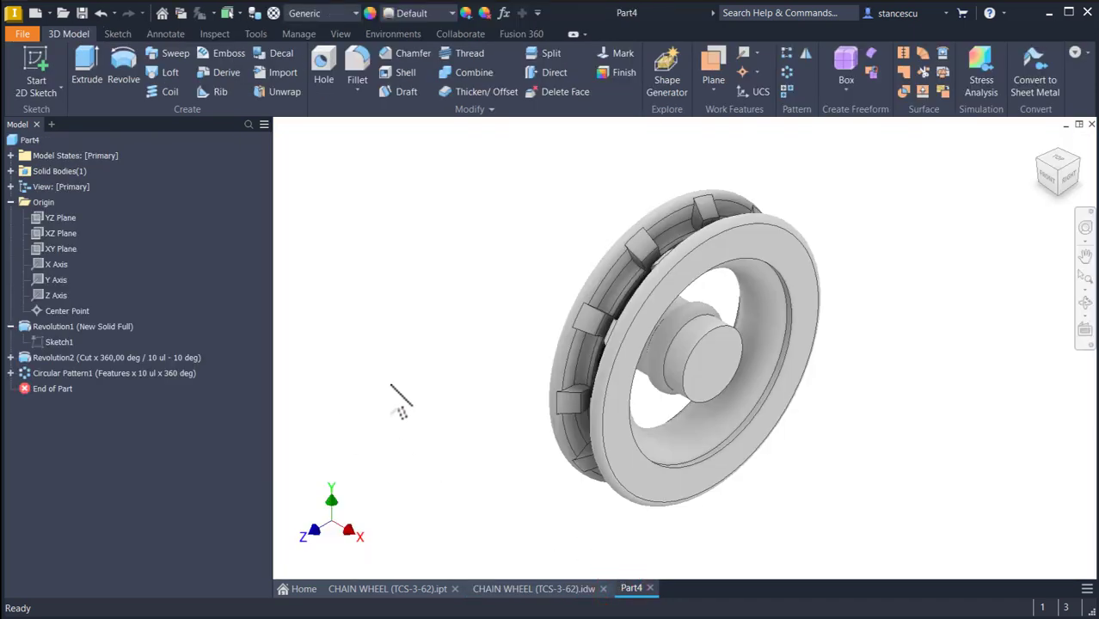
click(50, 234)
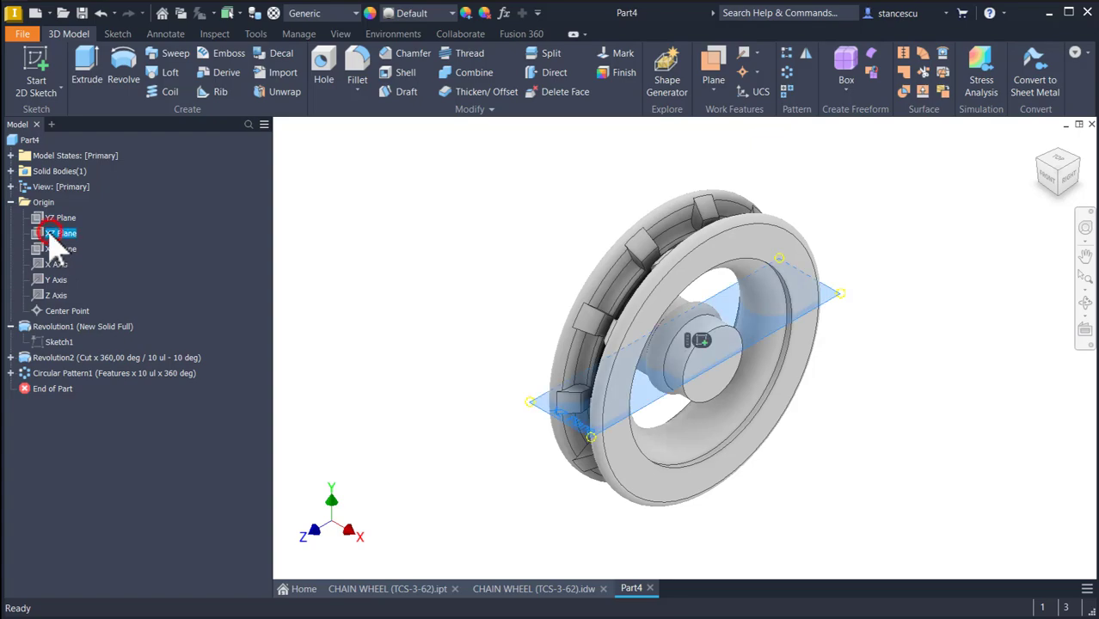
click(721, 343)
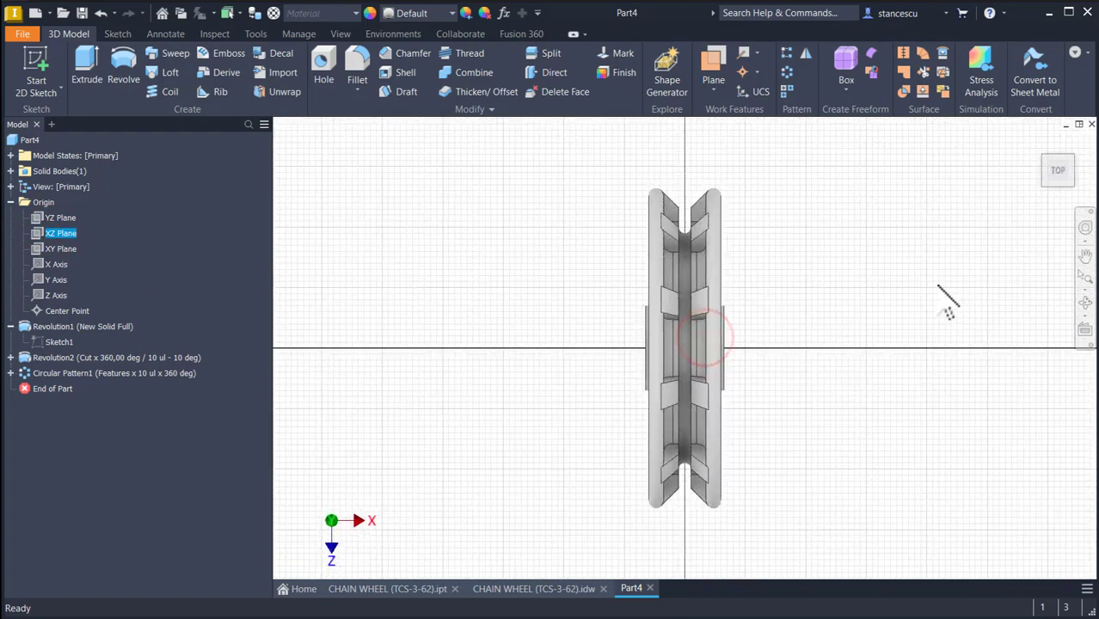
key(F7)
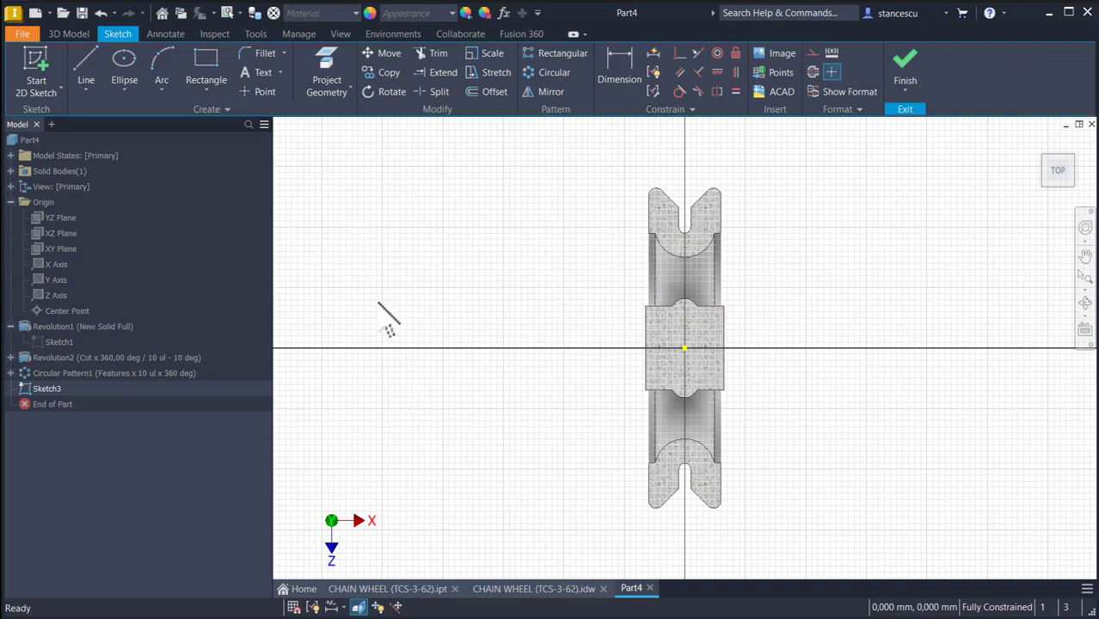
- Sketch an upright ellipse about 25 mm tall in the empty area beside the sliced wheel section
click(125, 69)
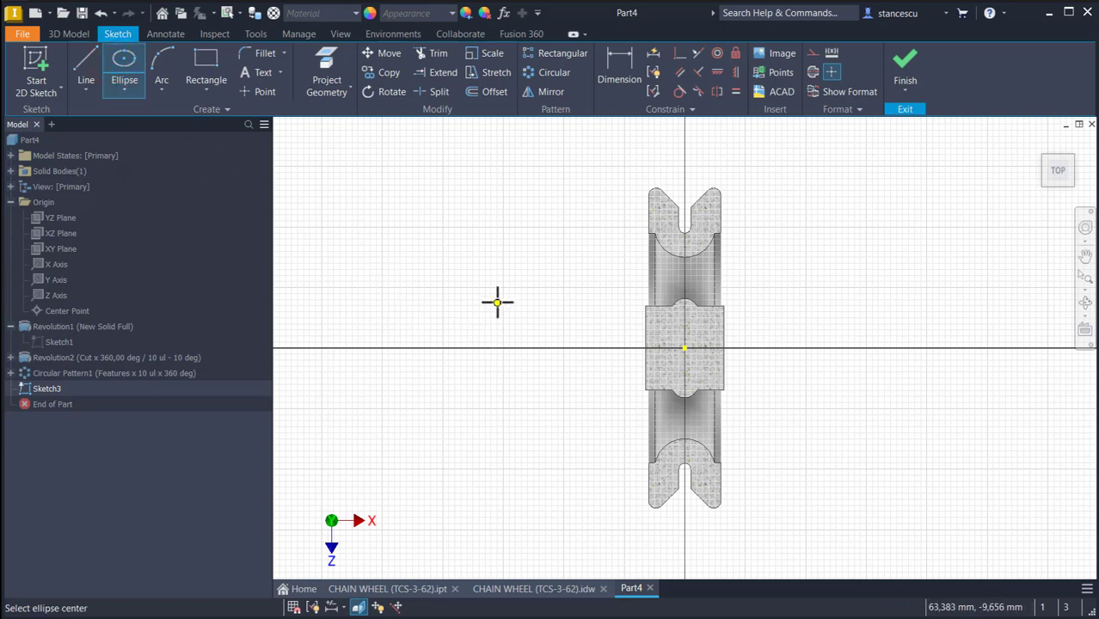
click(494, 274)
click(496, 310)
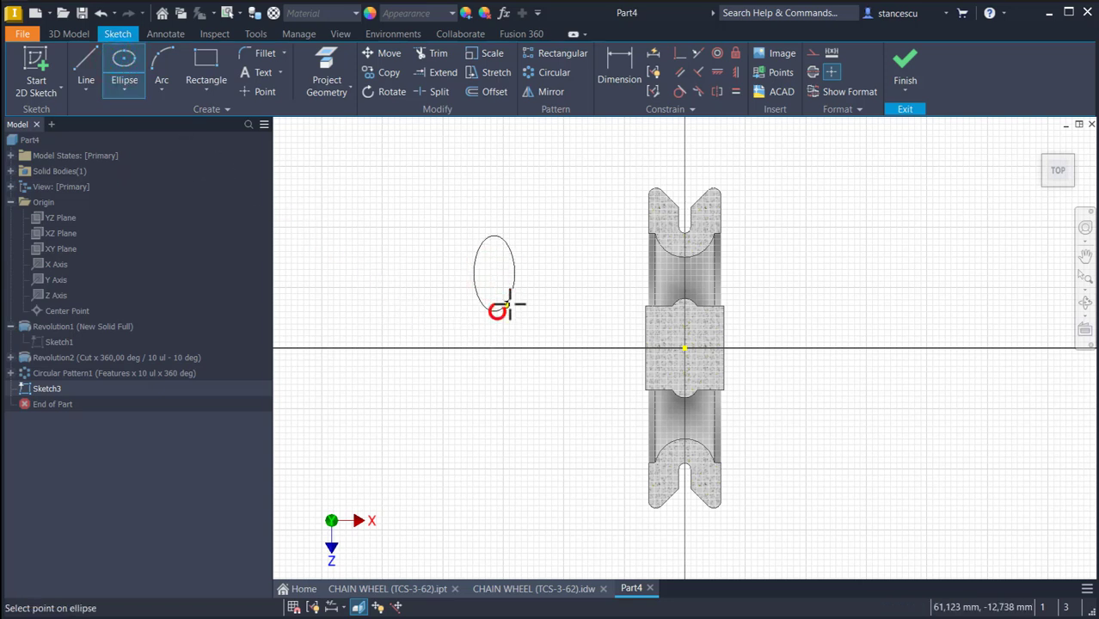
click(506, 305)
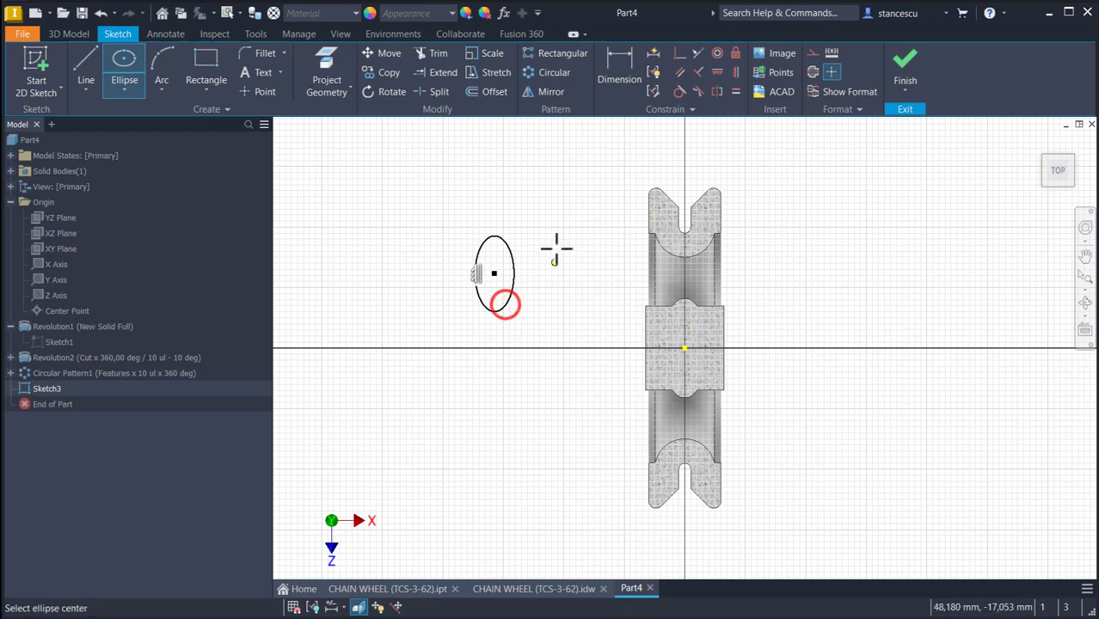
- Dimension the ellipse with a vertical semi-axis of 5 mm and a horizontal semi-axis of 4 mm
click(620, 61)
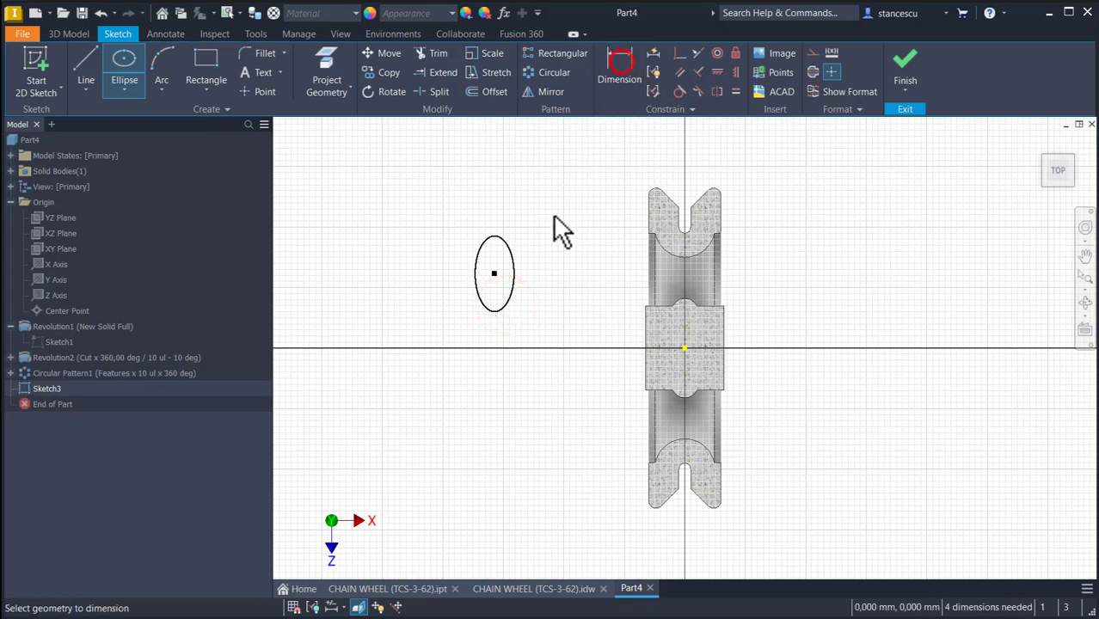
click(506, 246)
click(533, 248)
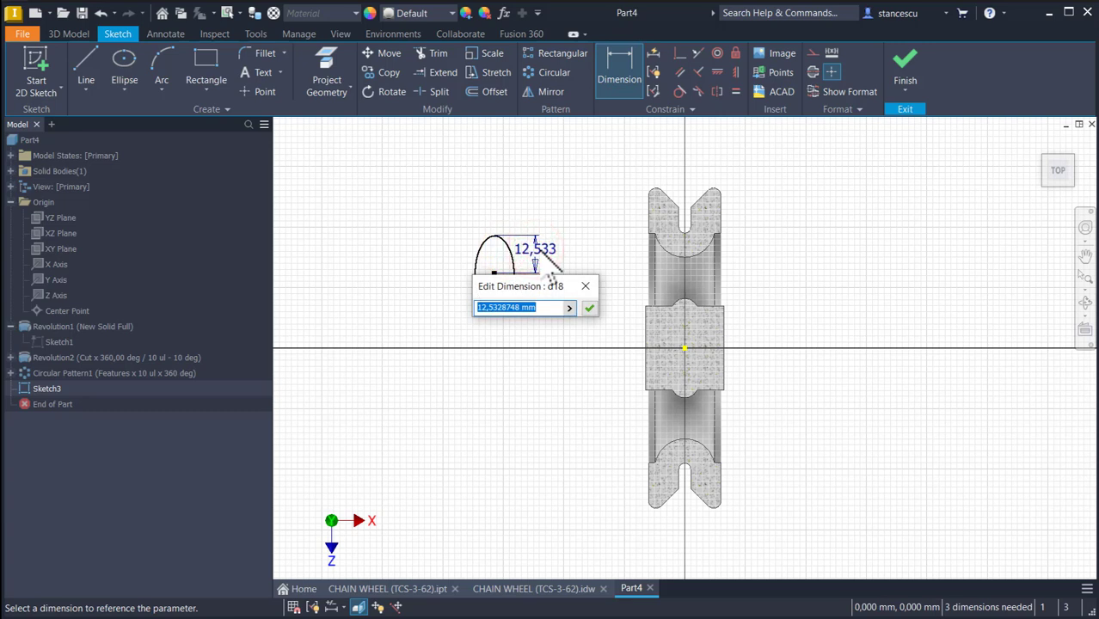
text(5)
key(Return)
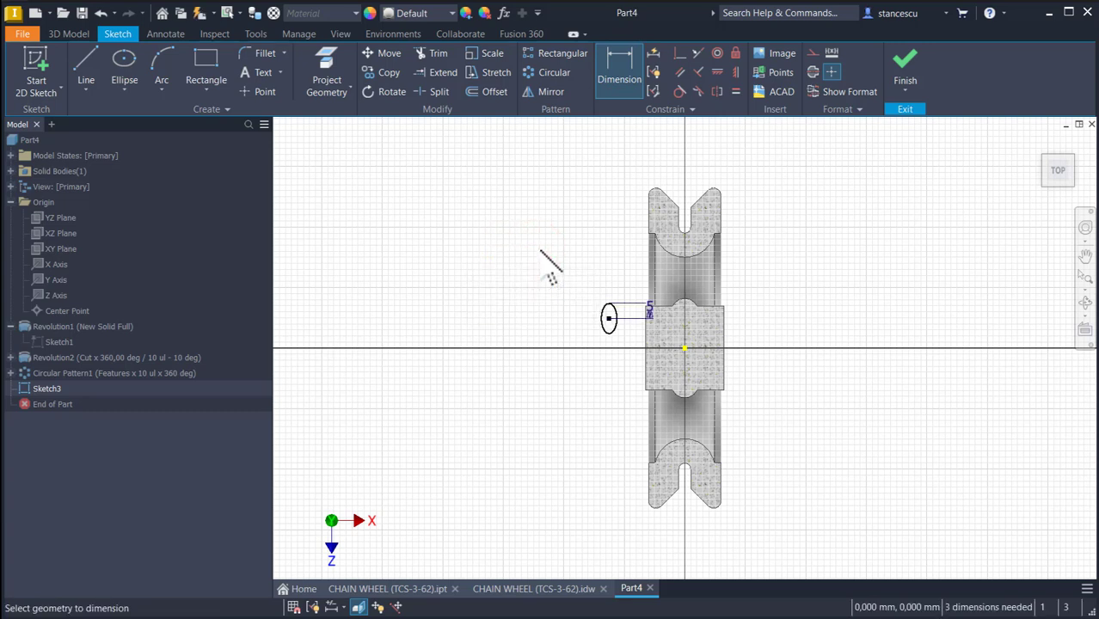
click(611, 313)
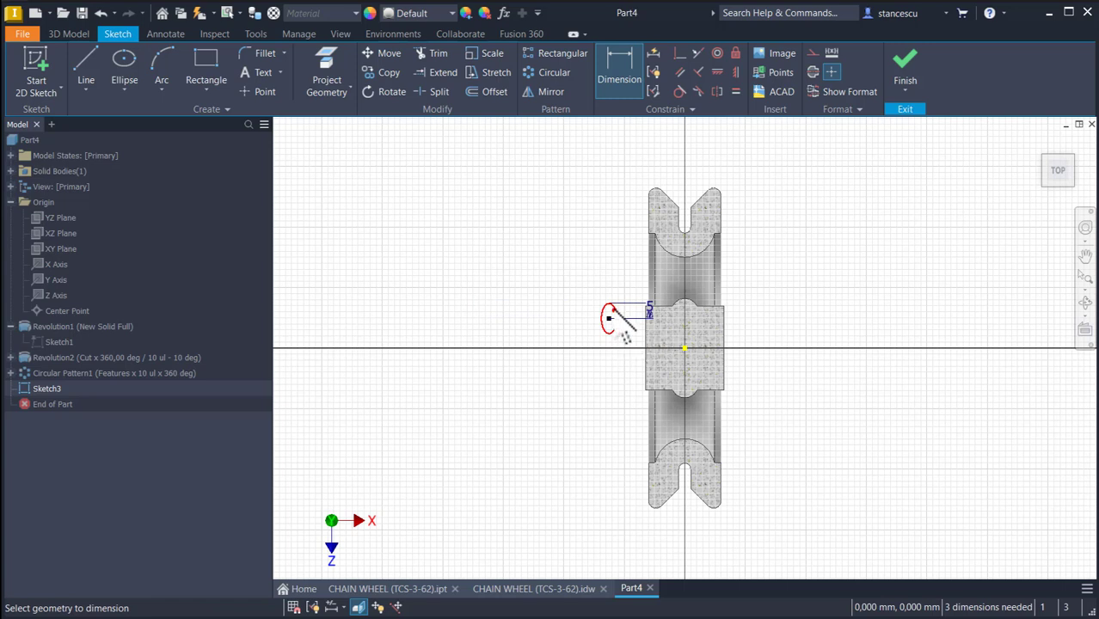
click(613, 282)
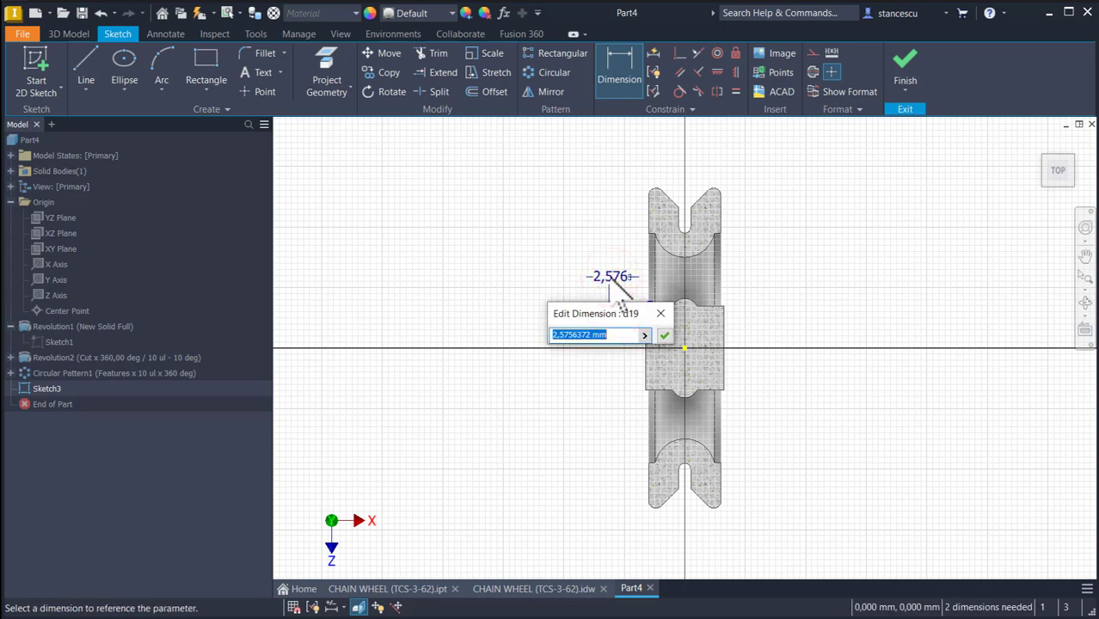
text(4)
key(Return)
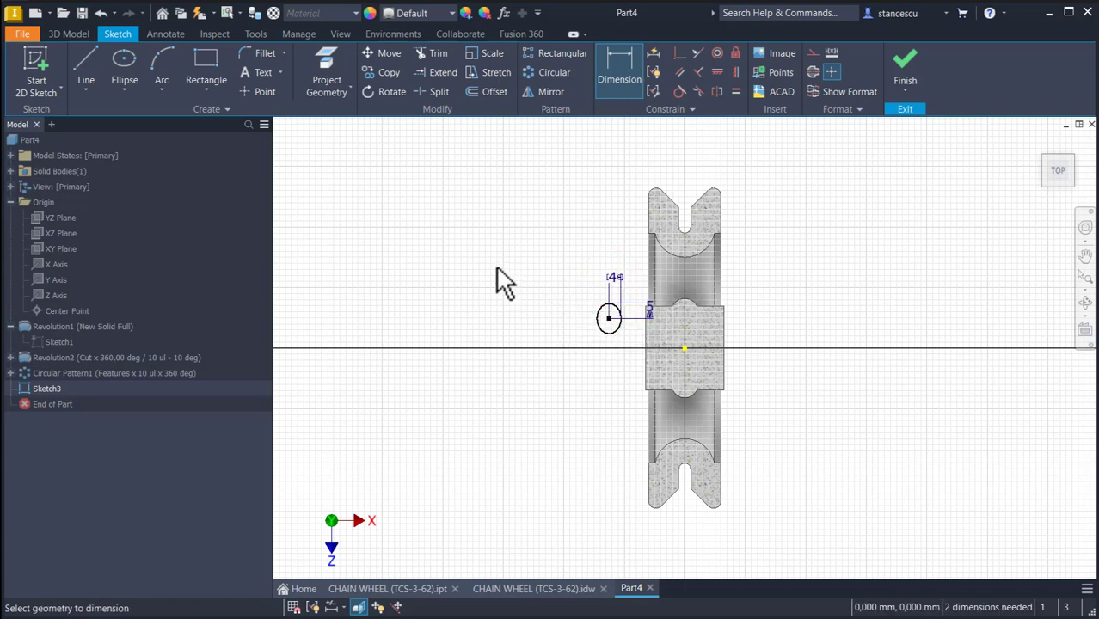
- Constrain the ellipse's centre coincident with the sketch origin and finish the sketch
click(679, 55)
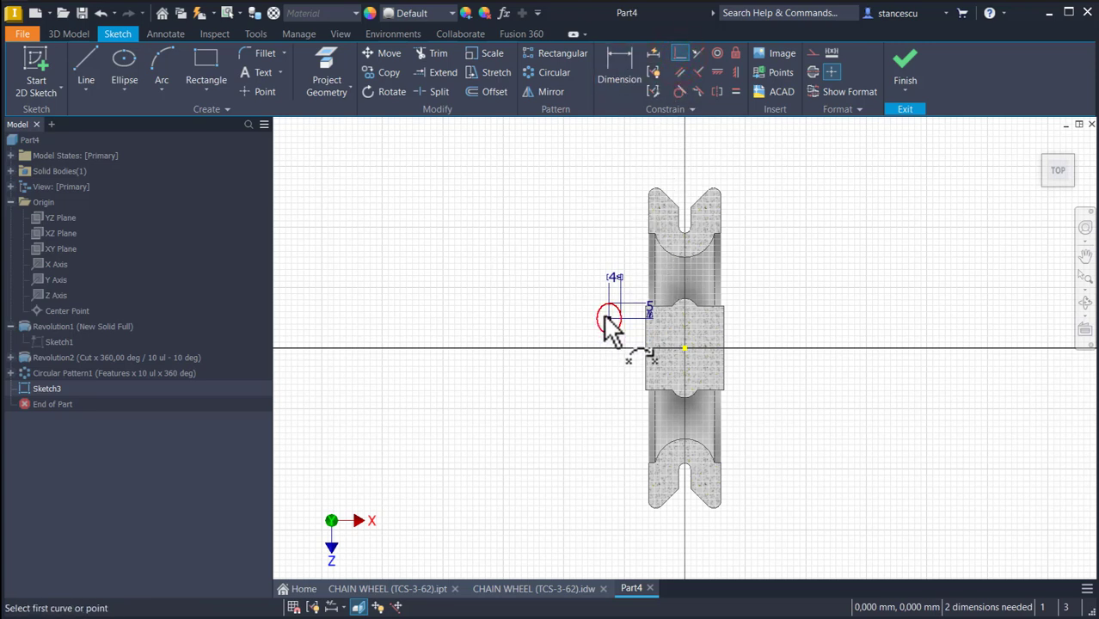
click(684, 348)
click(905, 73)
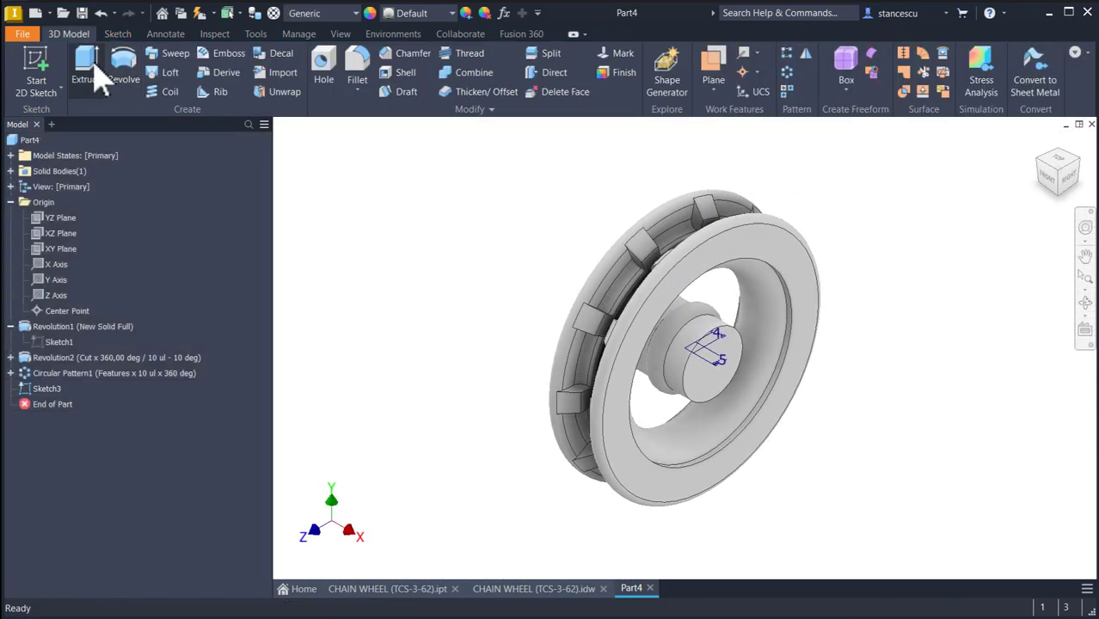
- Extrude the ellipse as a joined spoke from the sketch plane up to the rim's inner face
click(87, 67)
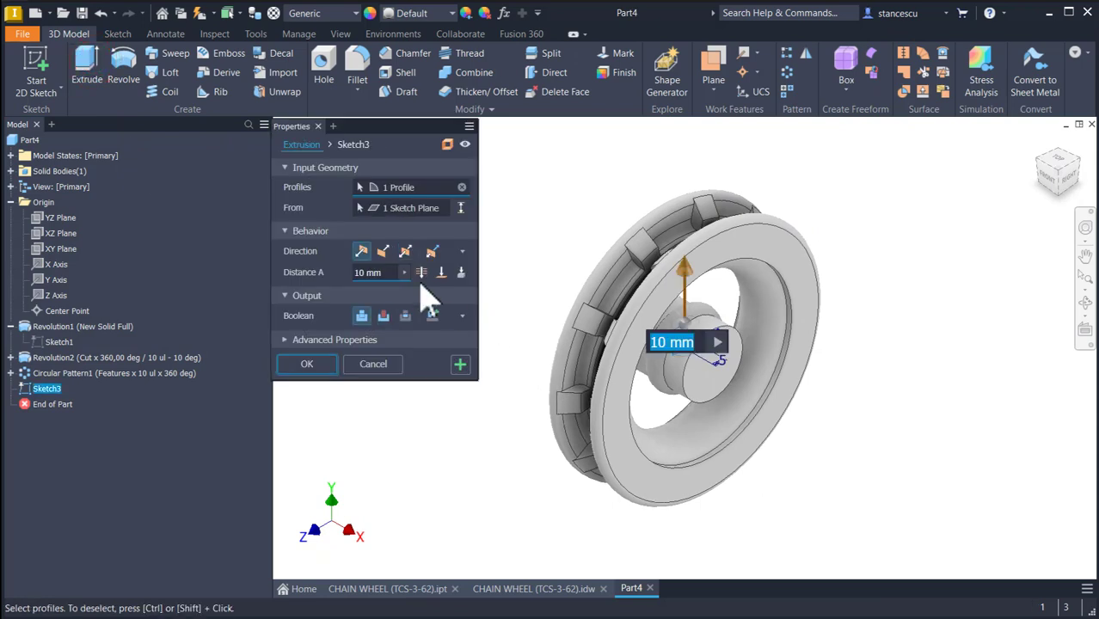
click(441, 272)
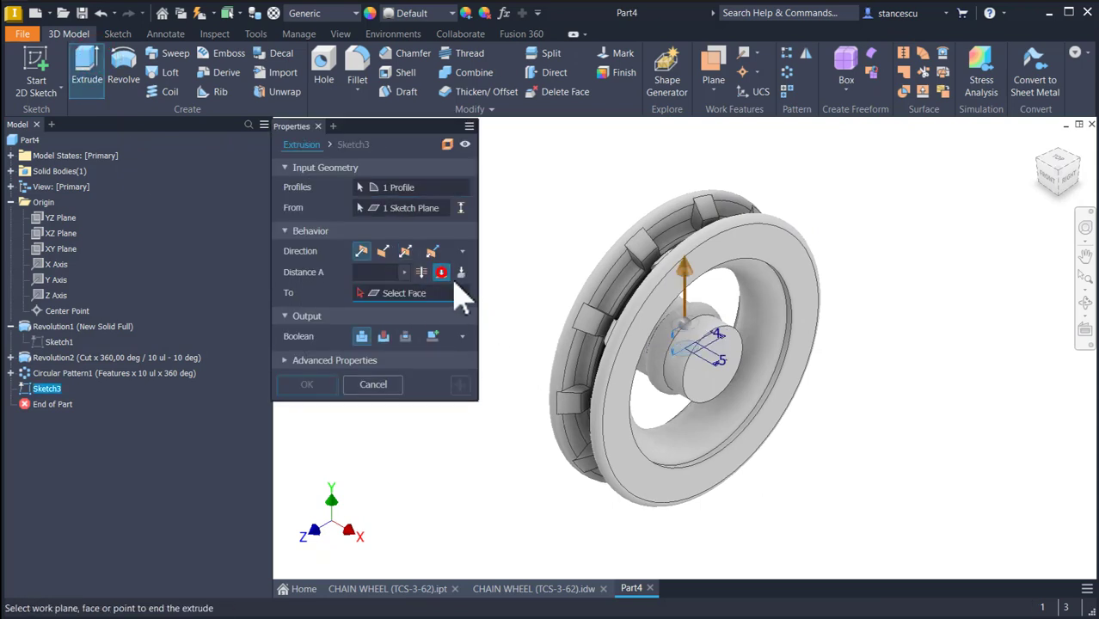
click(705, 283)
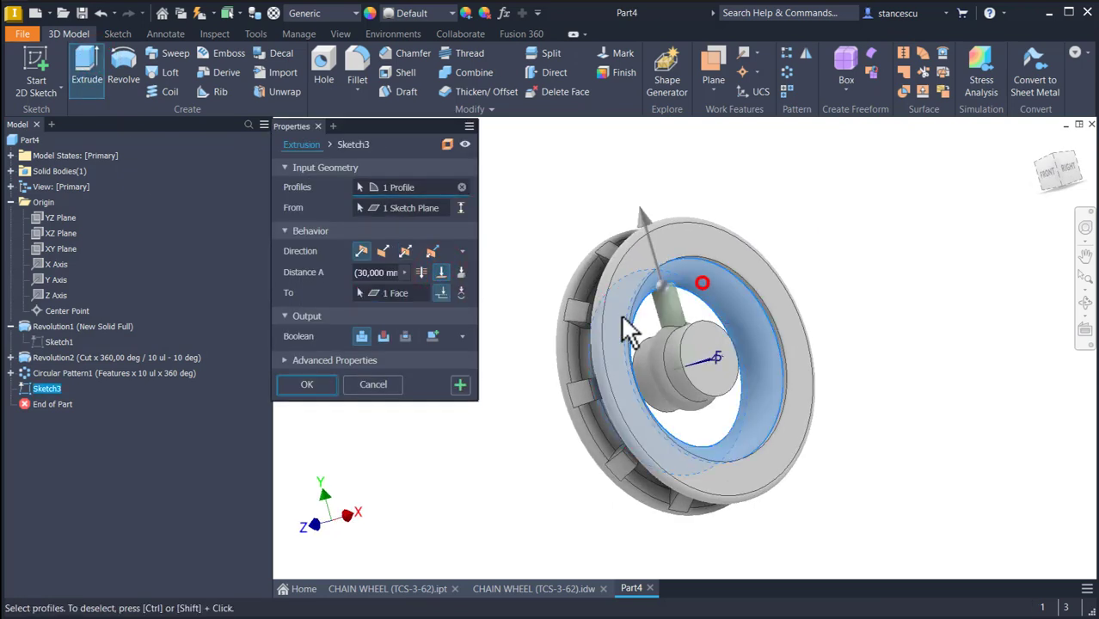
click(325, 388)
key(F6)
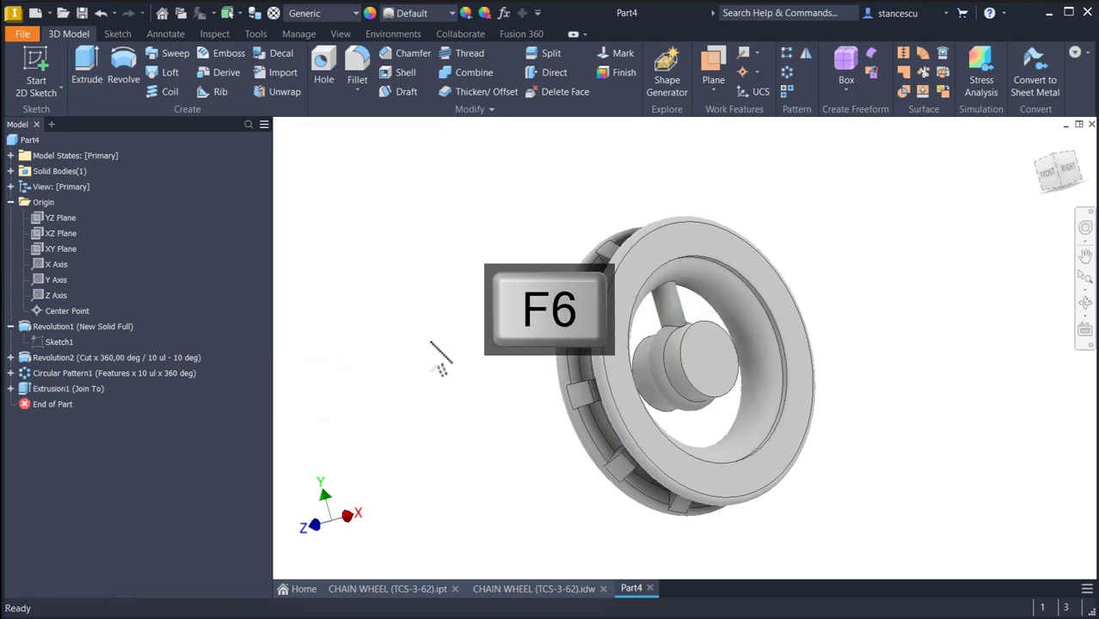
click(787, 72)
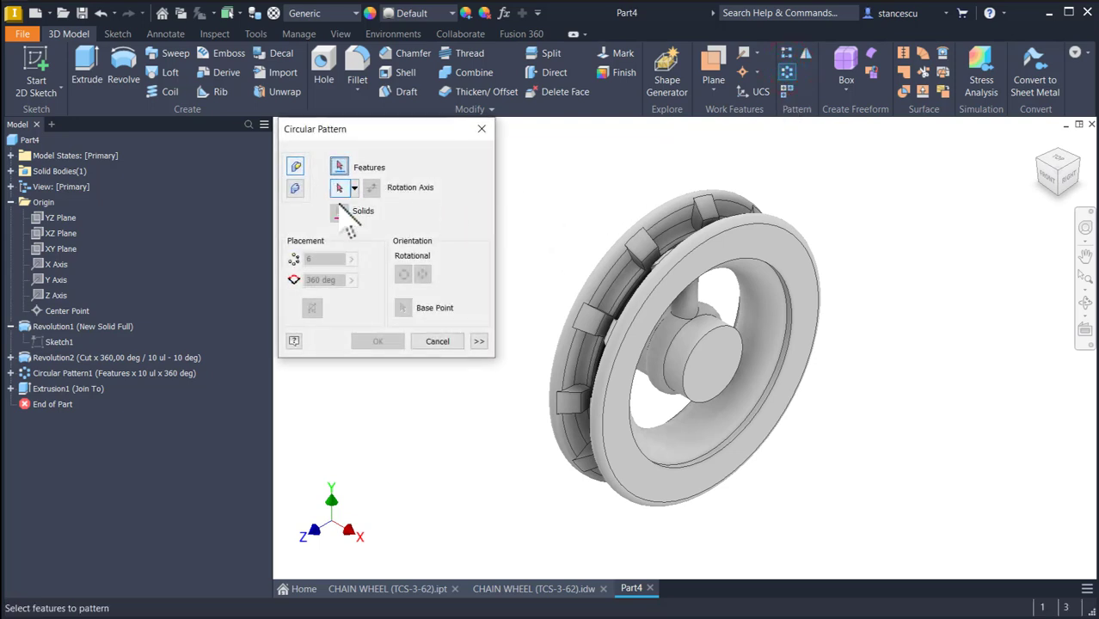
click(44, 388)
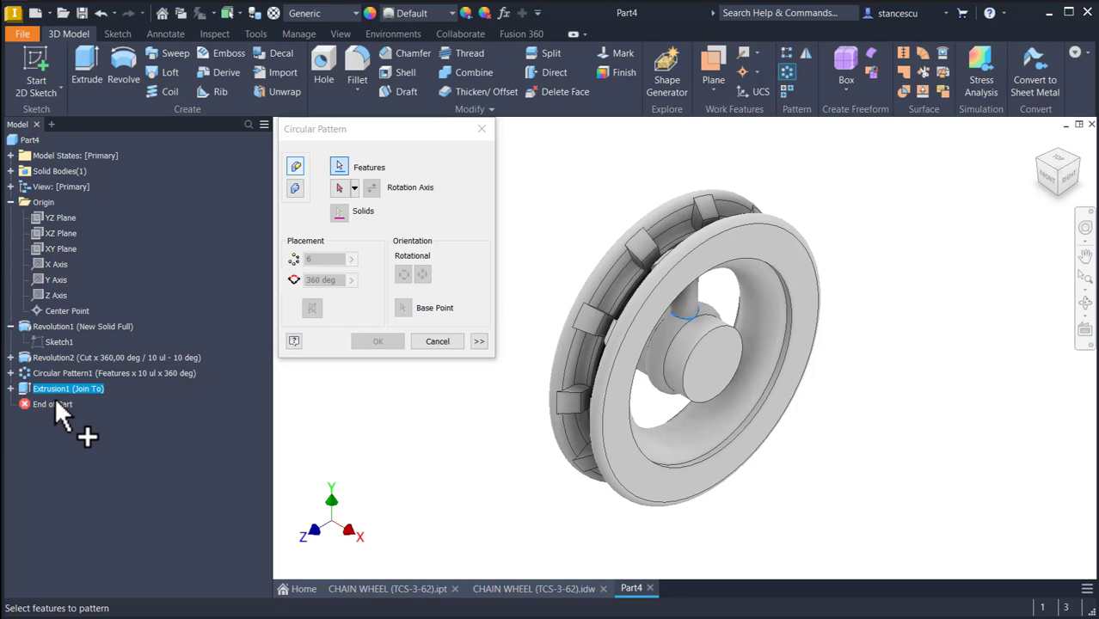
click(437, 341)
- Roll the feature history back by moving the End of Part marker to directly above Circular Pattern1
shift+middle_drag(827, 280, 813, 258)
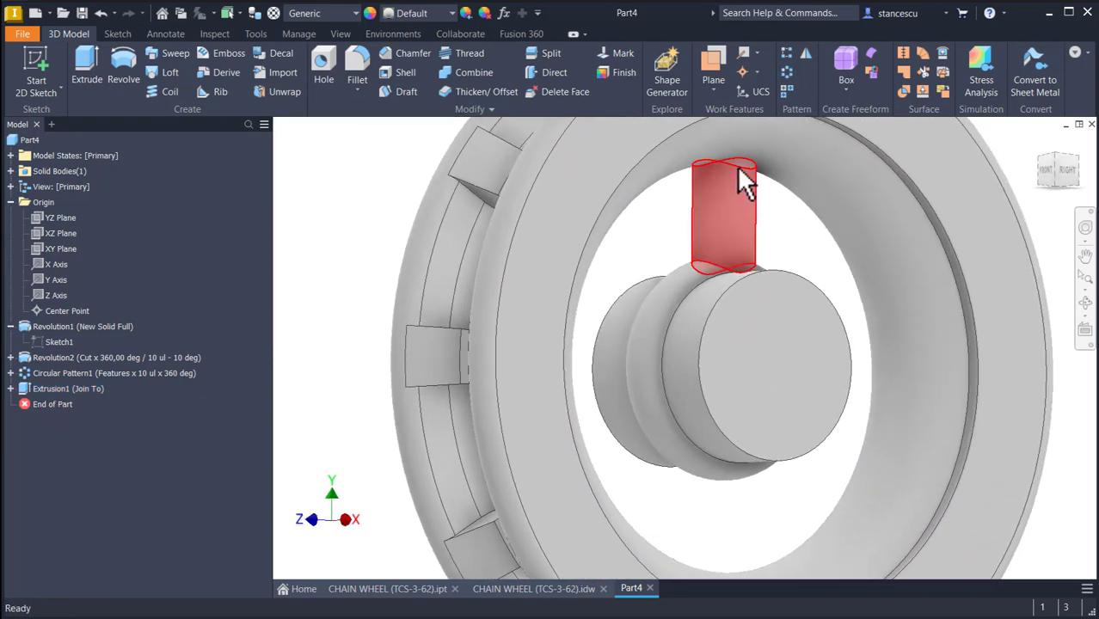
shift+middle_drag(627, 314, 659, 363)
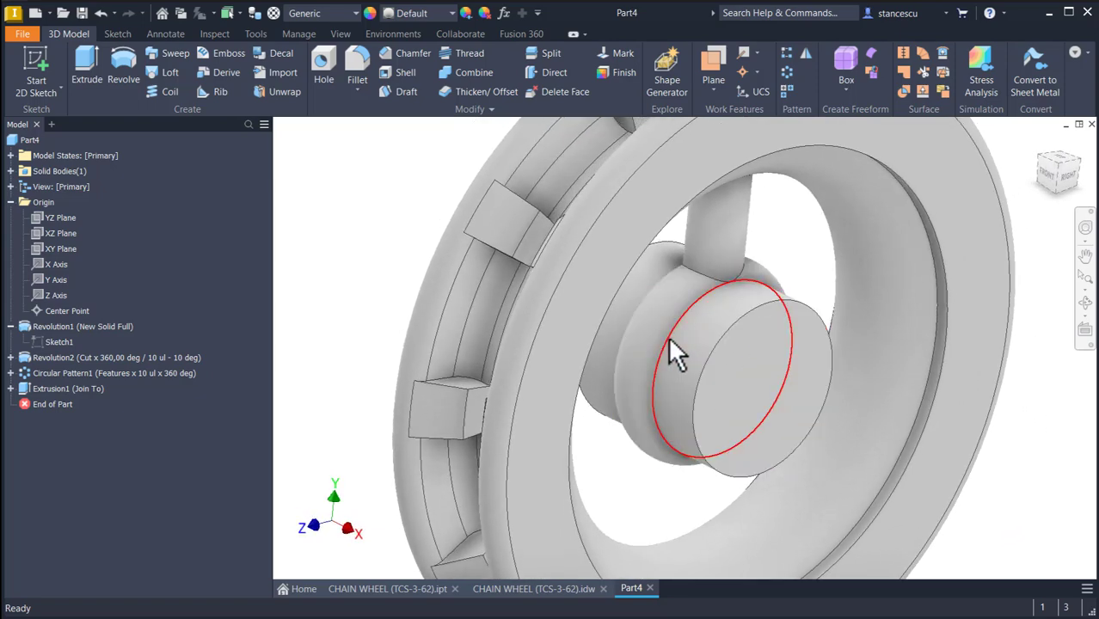
click(668, 337)
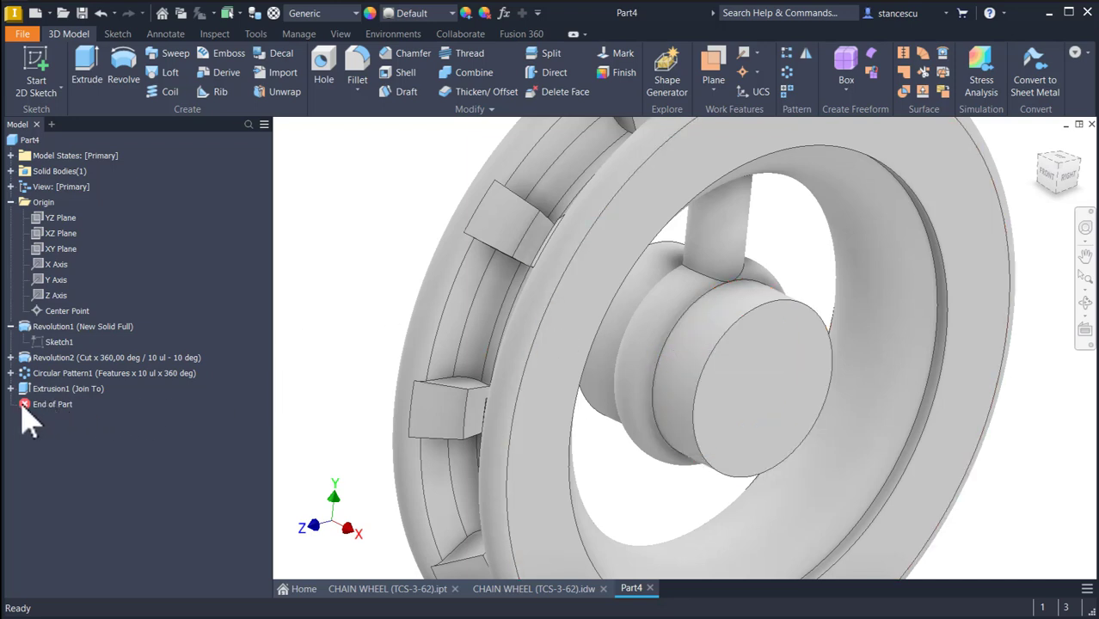
drag(26, 415, 30, 387)
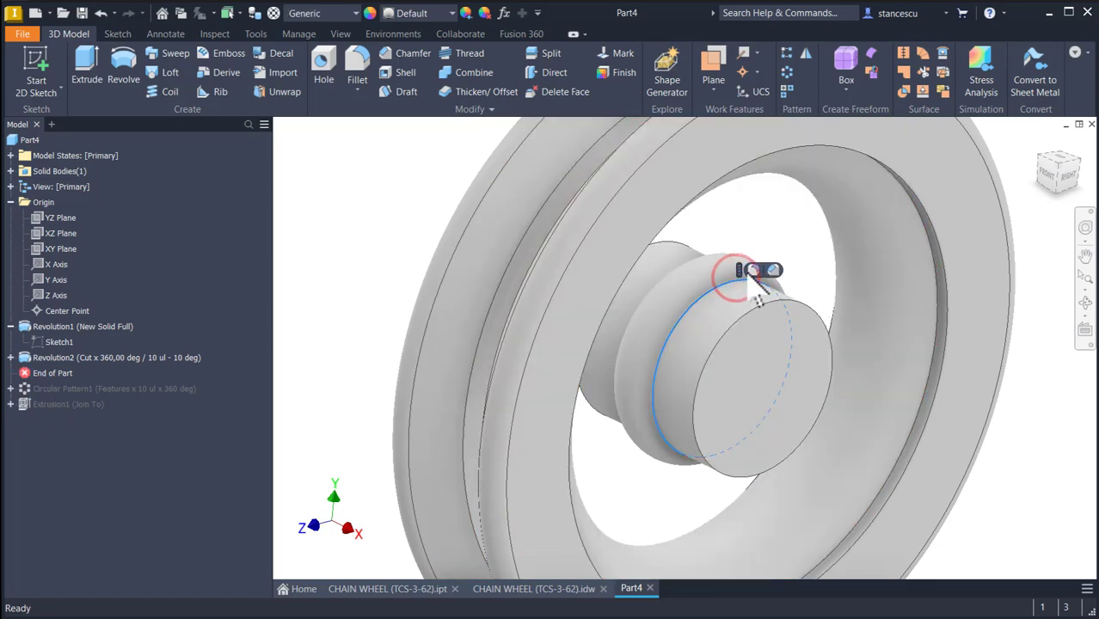
- Fillet the circular edges on both sides of the hub's rounded collar with a 2 mm radius
click(752, 269)
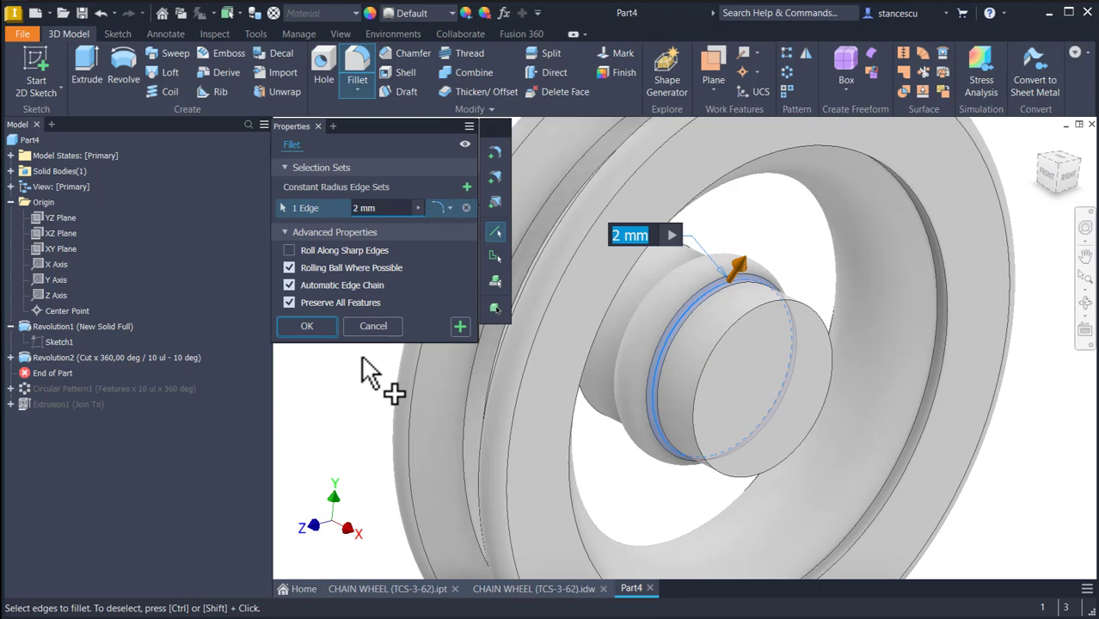
shift+middle_drag(363, 356, 558, 331)
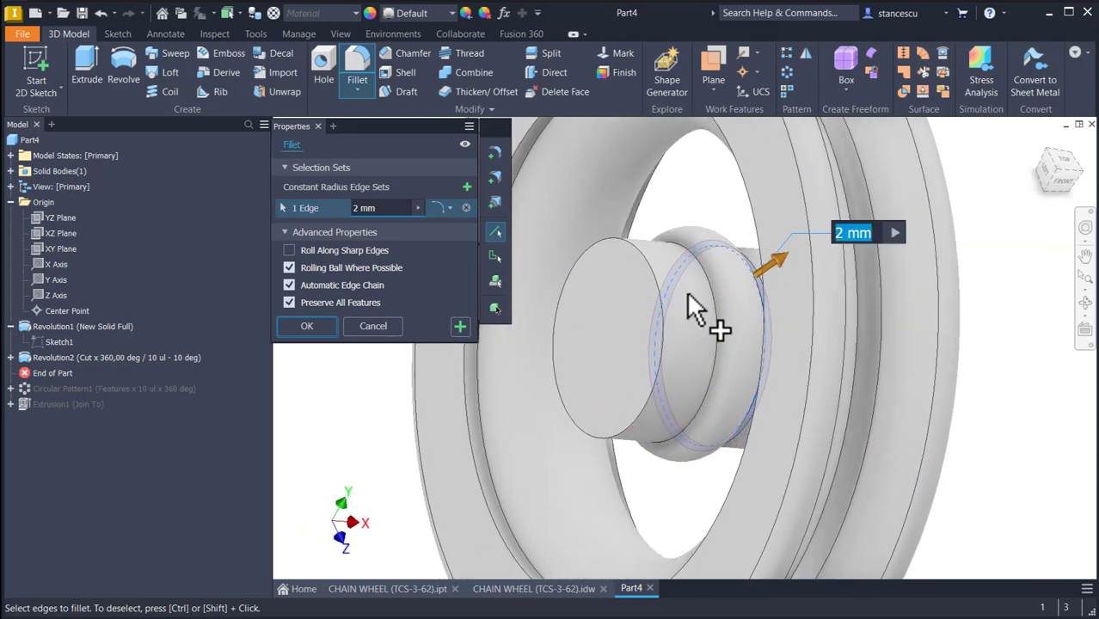
click(721, 294)
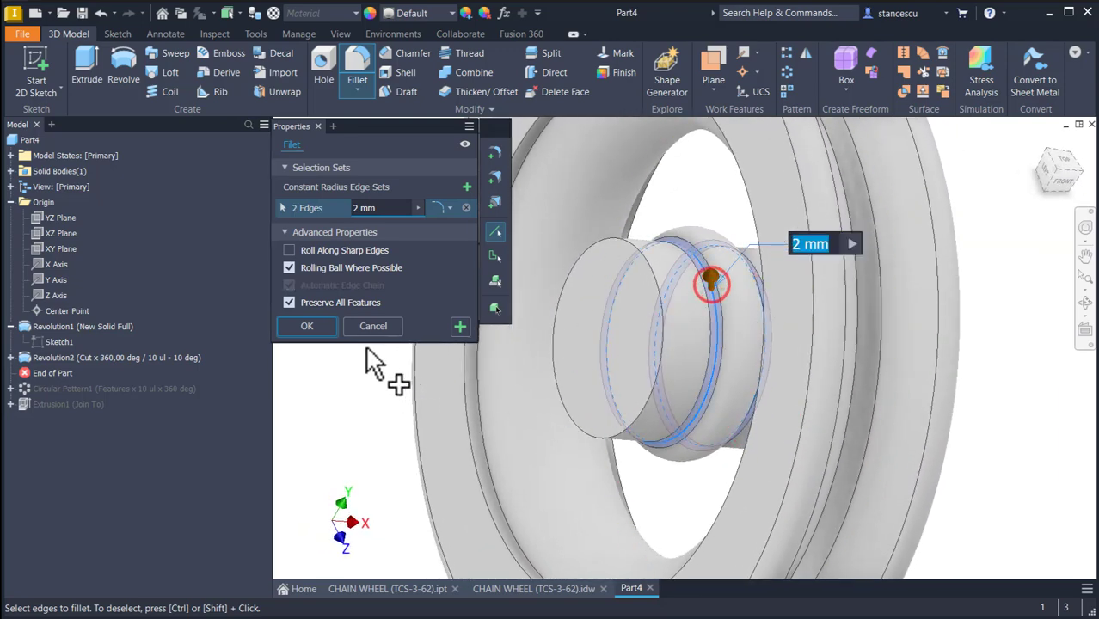
click(460, 326)
- Fillet the inner circular edges on both side faces of the rim with a 4 mm radius
shift+middle_drag(653, 340, 928, 402)
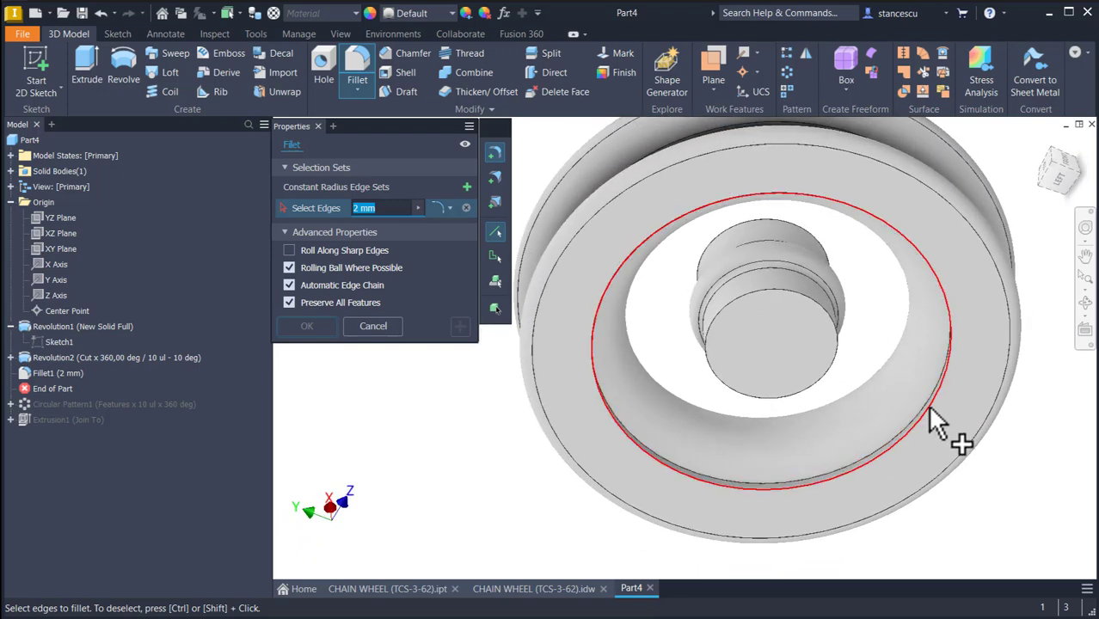
click(926, 404)
shift+middle_drag(724, 484, 606, 458)
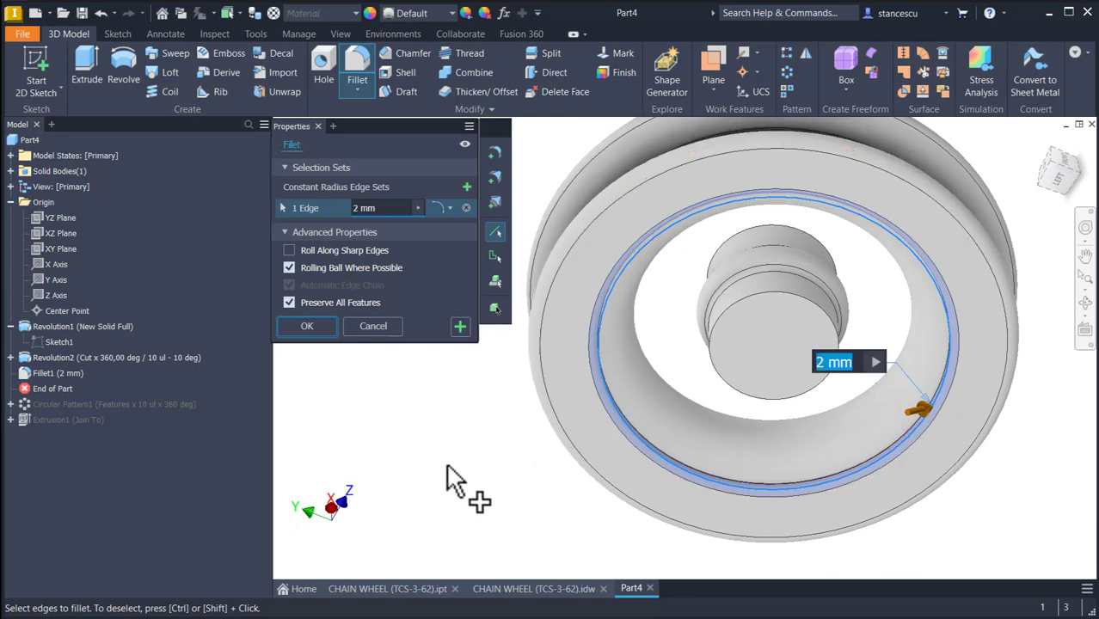
text(4)
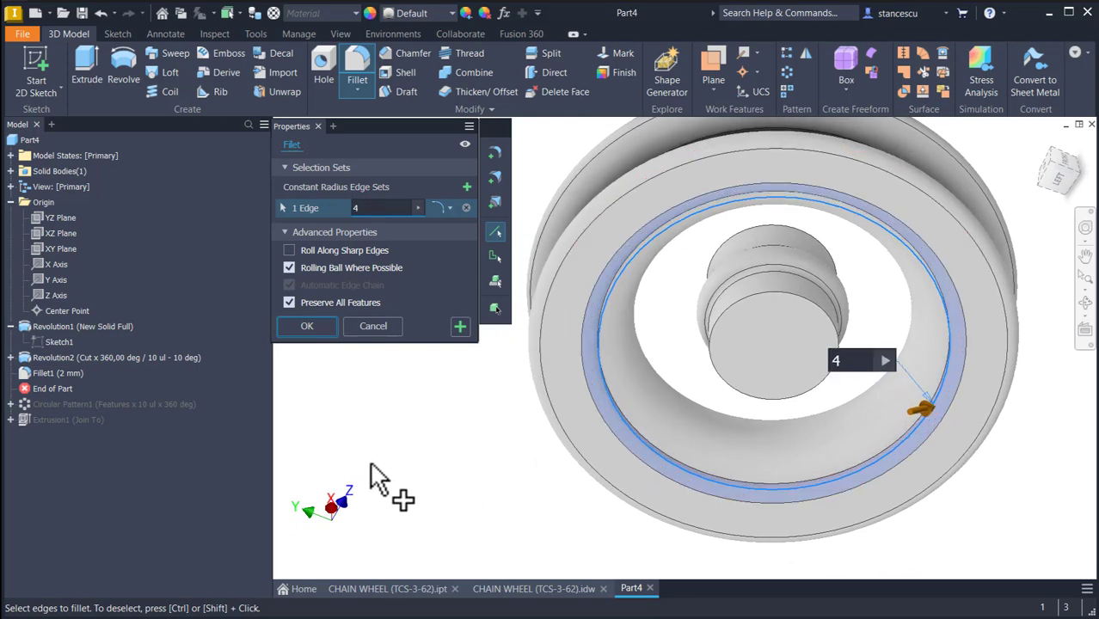
key(F6)
shift+middle_drag(371, 466, 824, 447)
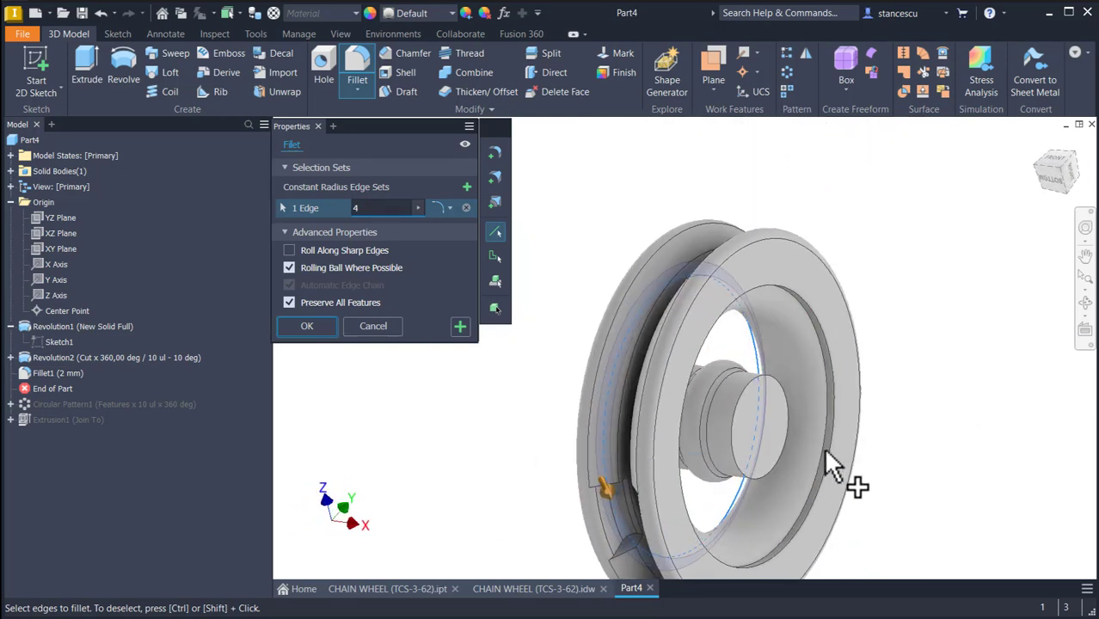
click(832, 433)
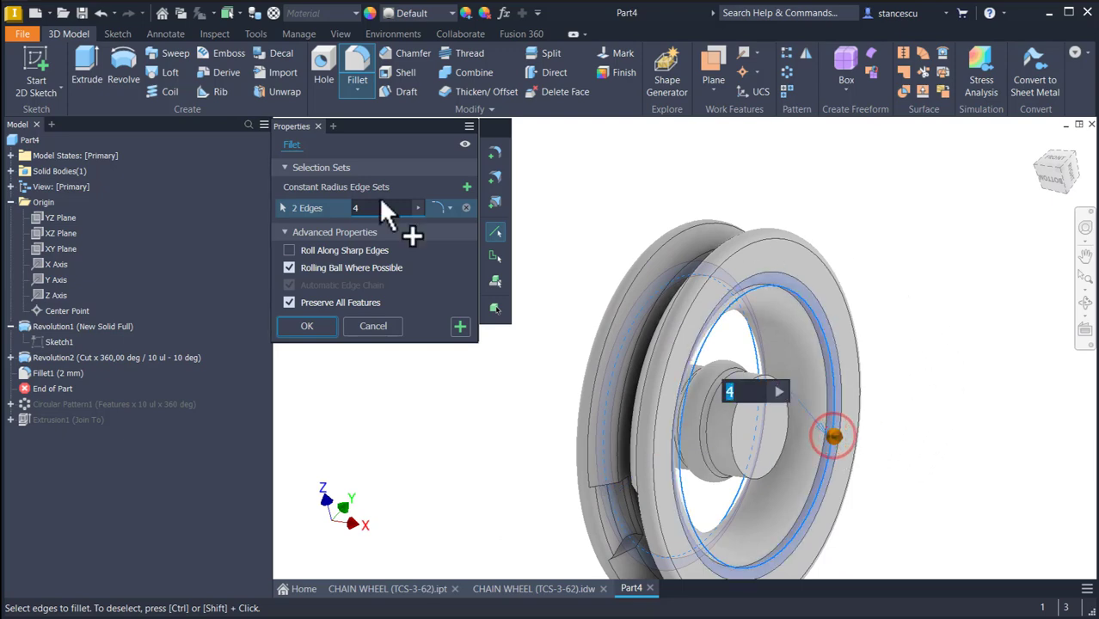
click(306, 326)
- Move the End of Part marker back below Extrusion1 to restore the pocket pattern and the spoke
key(F5)
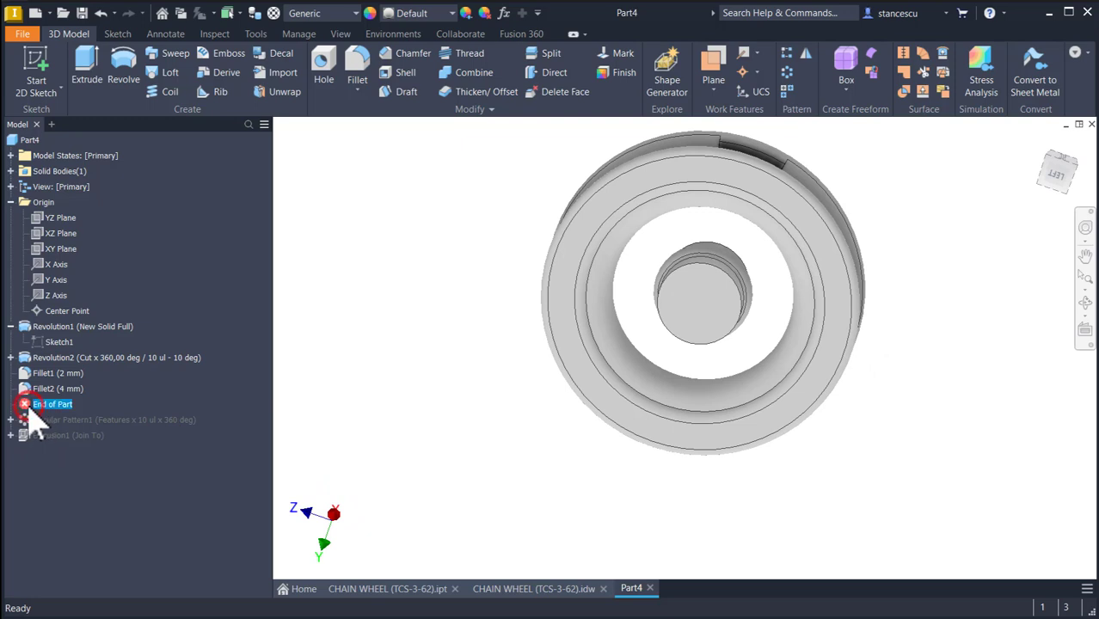
drag(30, 407, 28, 438)
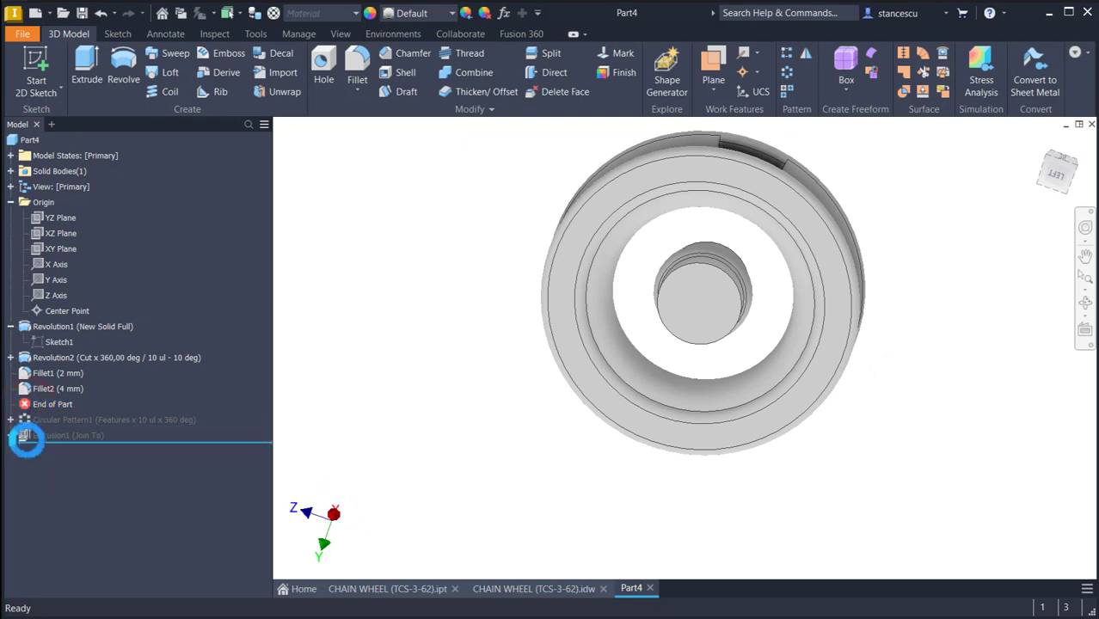
shift+middle_drag(359, 465, 786, 299)
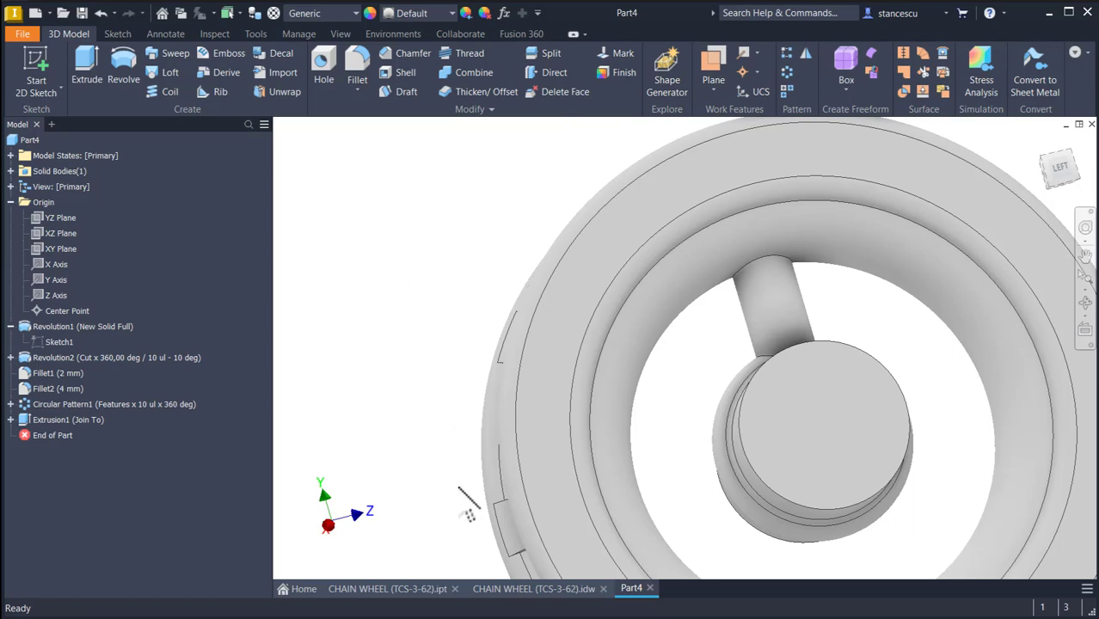
- Check the fillet radii in CHAIN WHEEL (TCS-3-62).idw, and return to the spoke's hub end in Part4
click(528, 588)
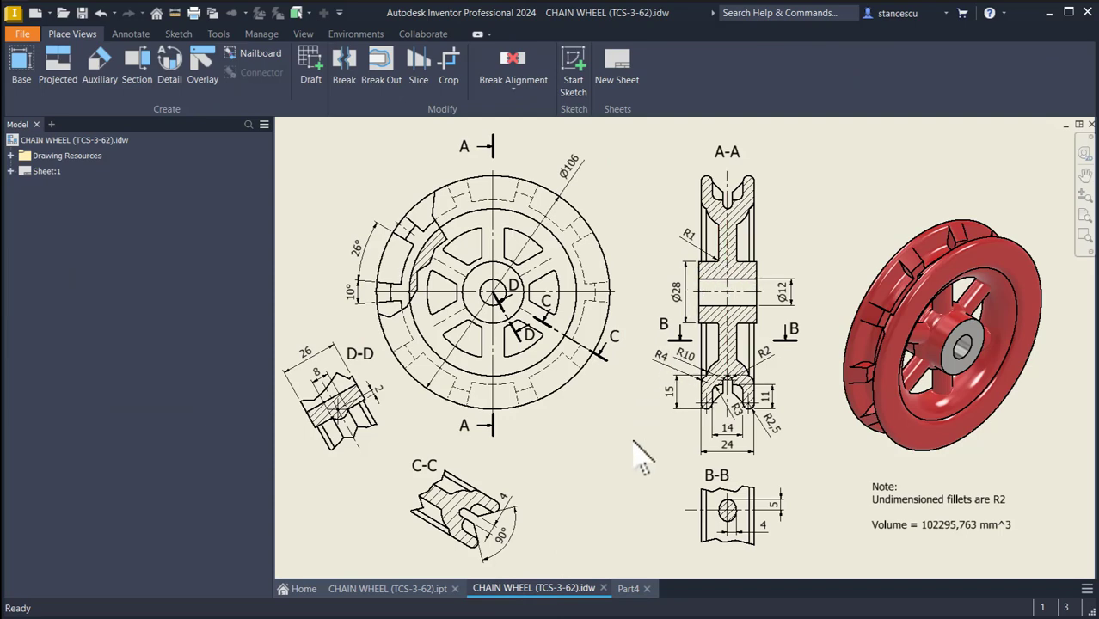
click(619, 588)
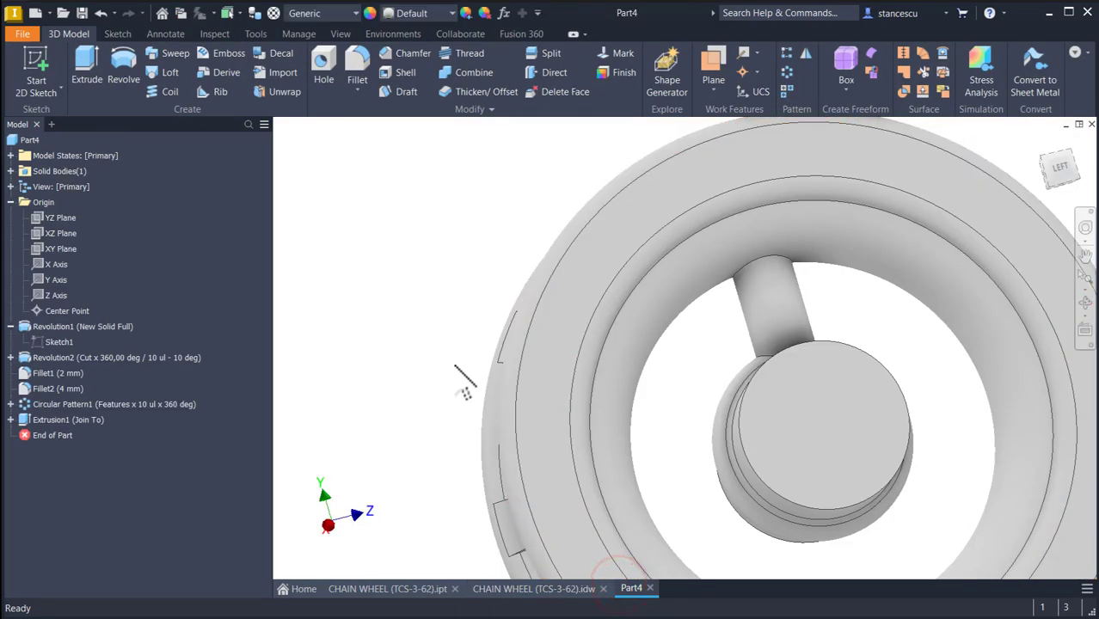
scroll(516, 332, down, 2)
scroll(829, 343, down, 2)
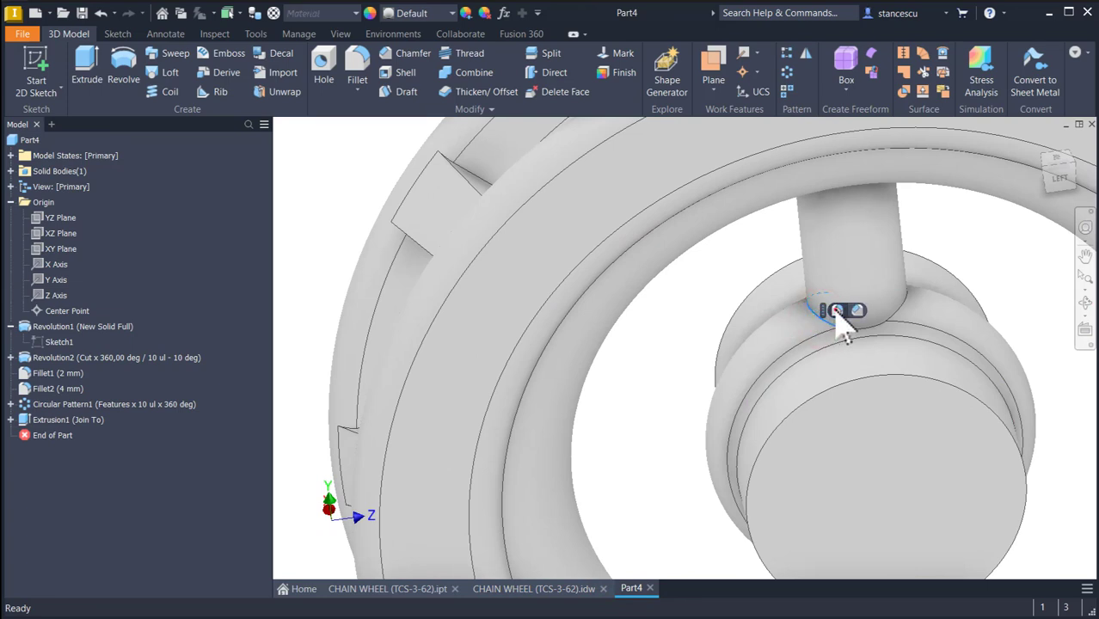
- Fillet the spoke's edges at both the hub end and the rim end with a 1 mm radius
click(836, 311)
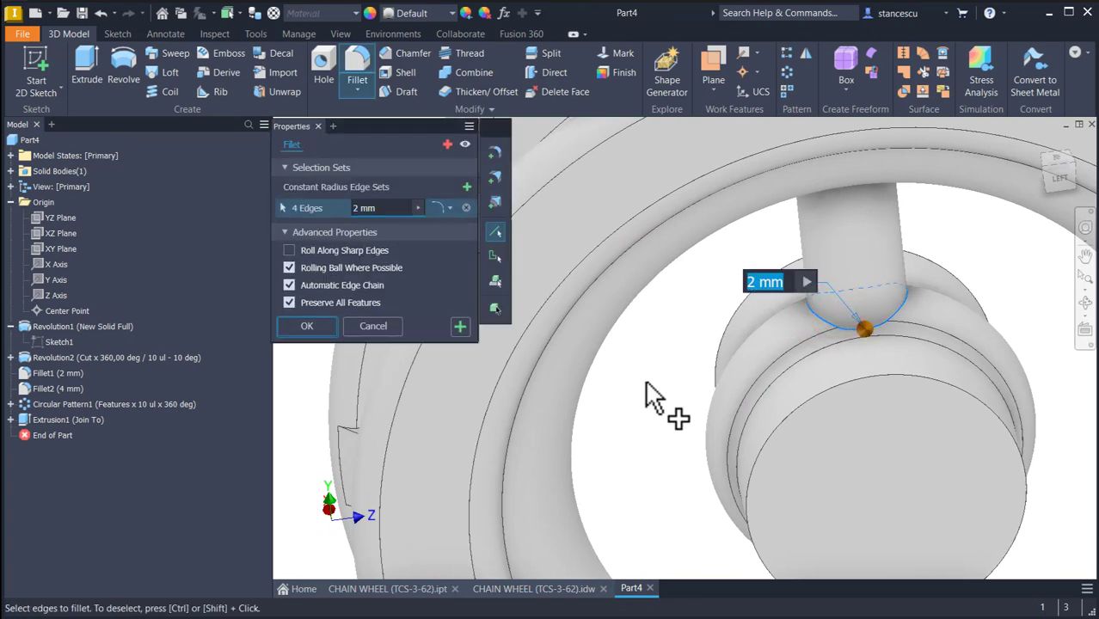
text(1)
shift+middle_drag(646, 383, 799, 334)
click(799, 332)
shift+middle_drag(615, 449, 653, 413)
click(306, 326)
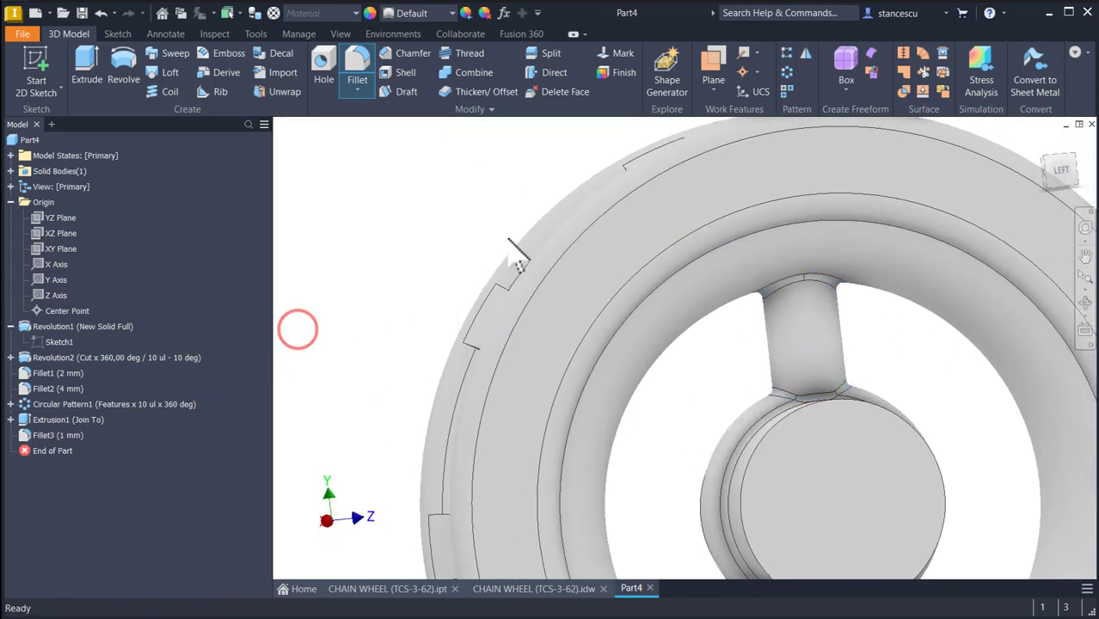
- Create a circular pattern of the spoke extrusion and its 1 mm fillet around the X Axis, with 6 occurrences over 360 deg
click(788, 73)
click(50, 435)
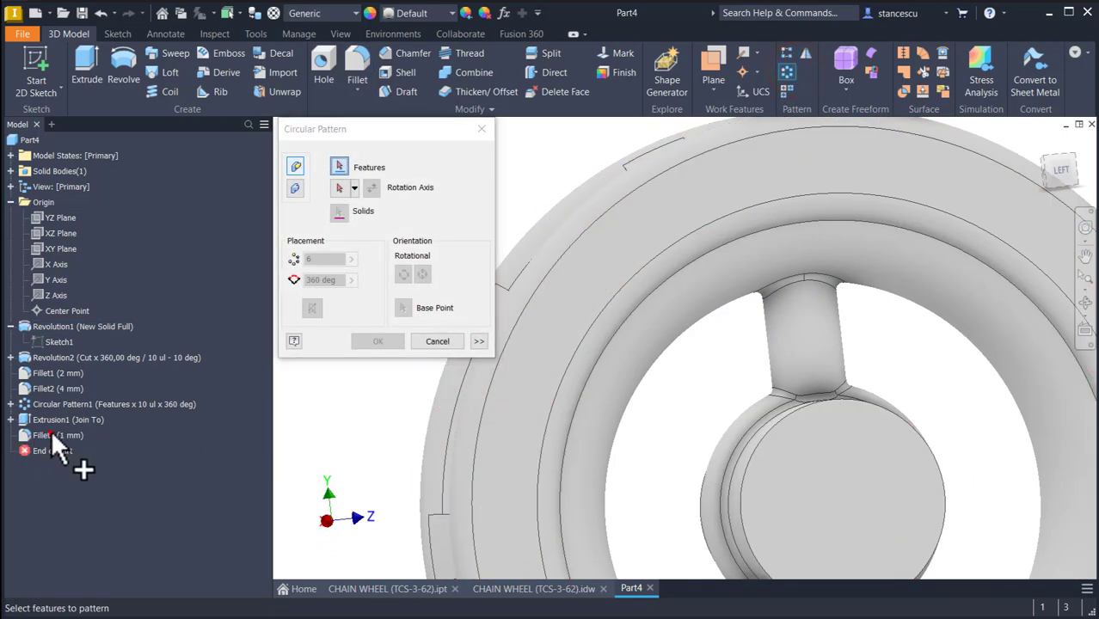
ctrl+click(52, 420)
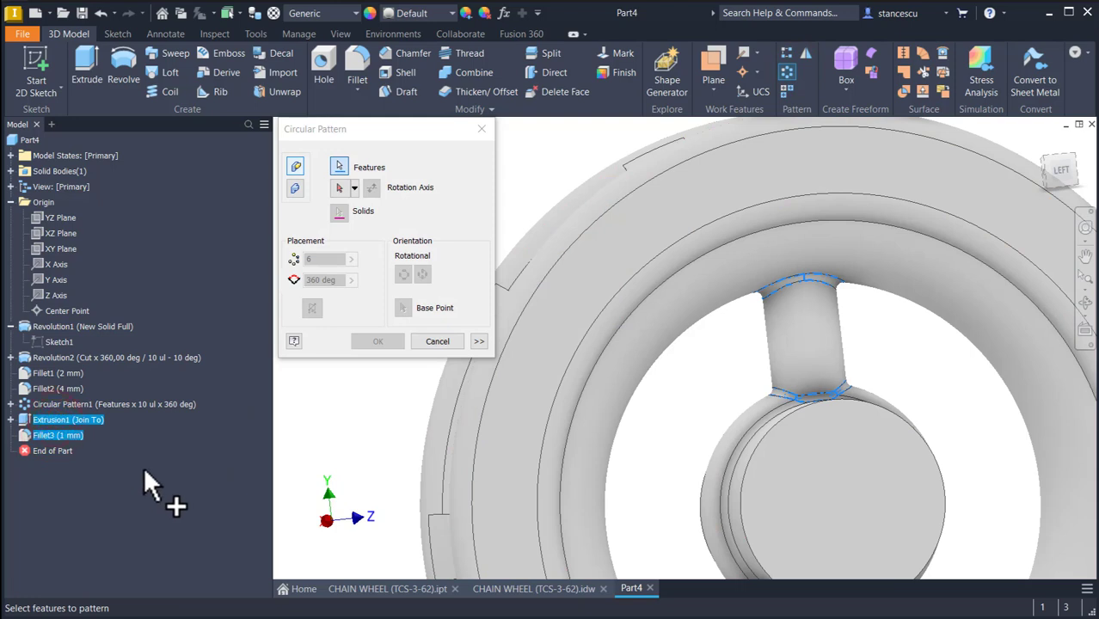
click(339, 188)
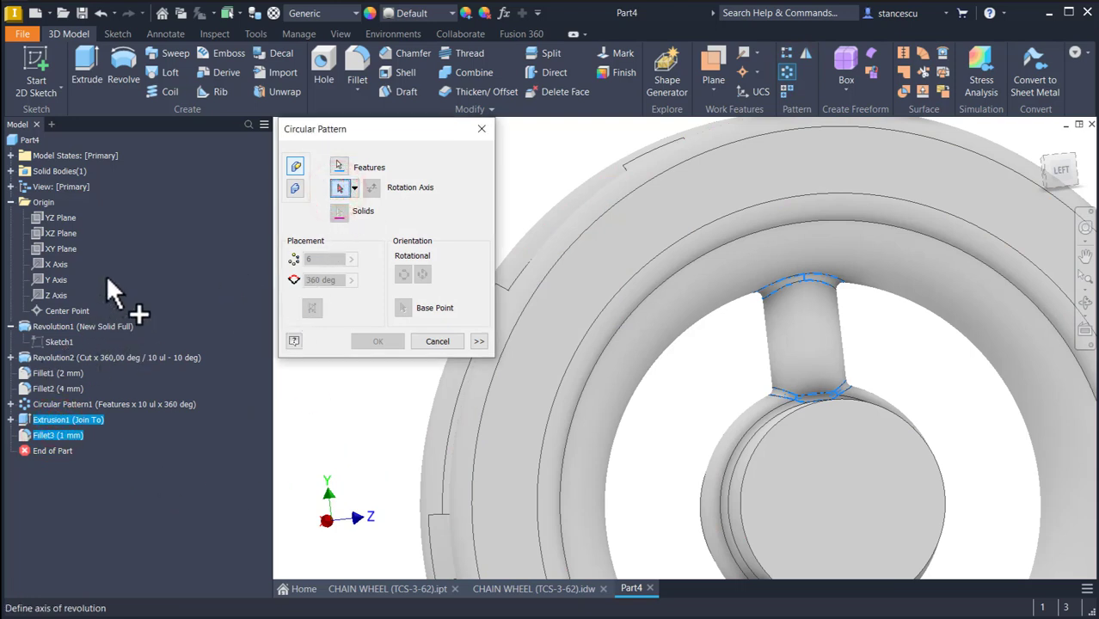
click(55, 264)
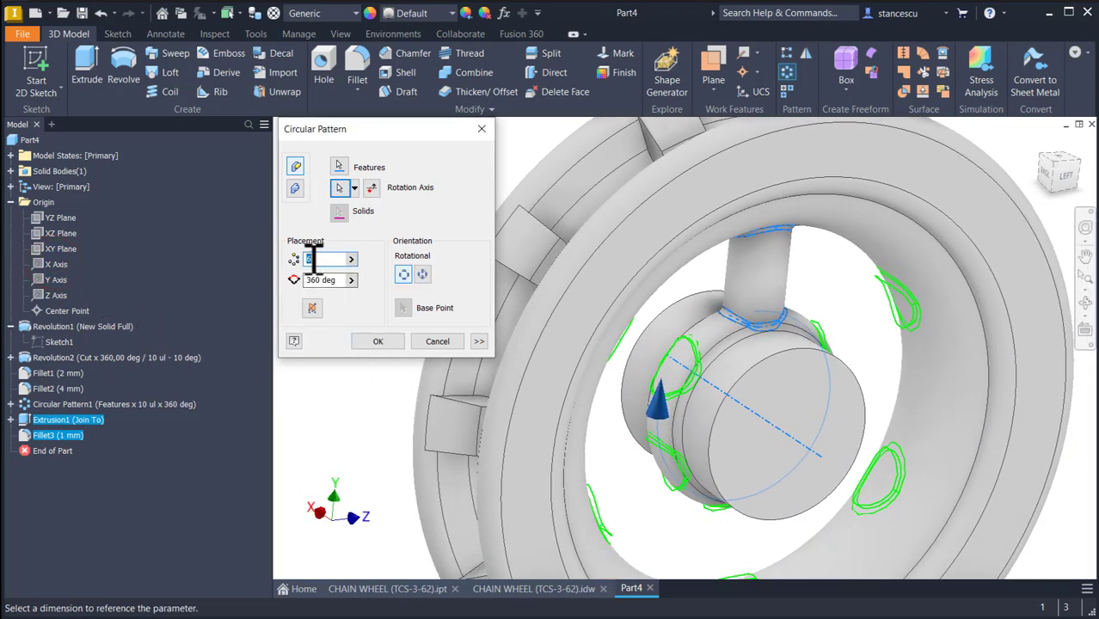
click(376, 341)
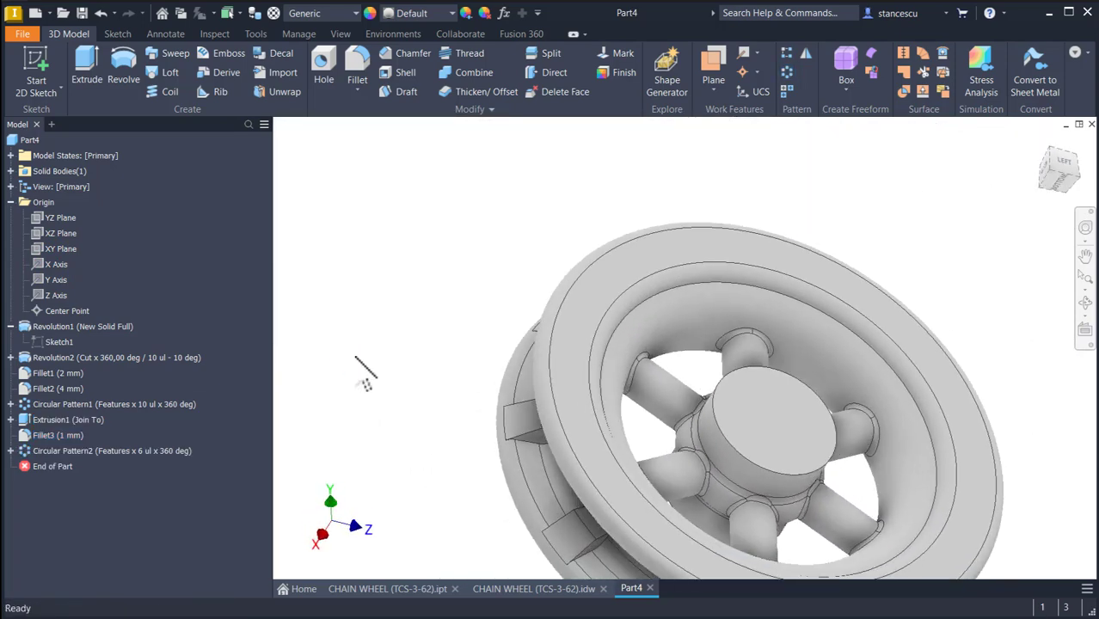
key(F6)
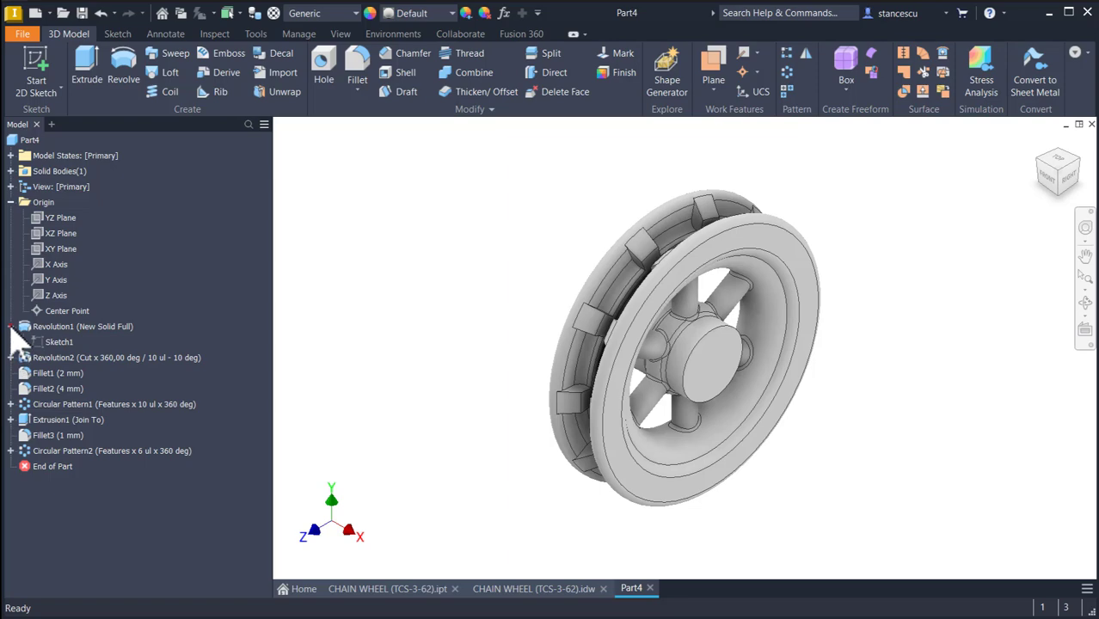
- Check the bore diameter in CHAIN WHEEL (TCS-3-62).idw, and cut a simple 12 mm through-all hole in Part4, concentric with the hub face
click(10, 327)
click(527, 588)
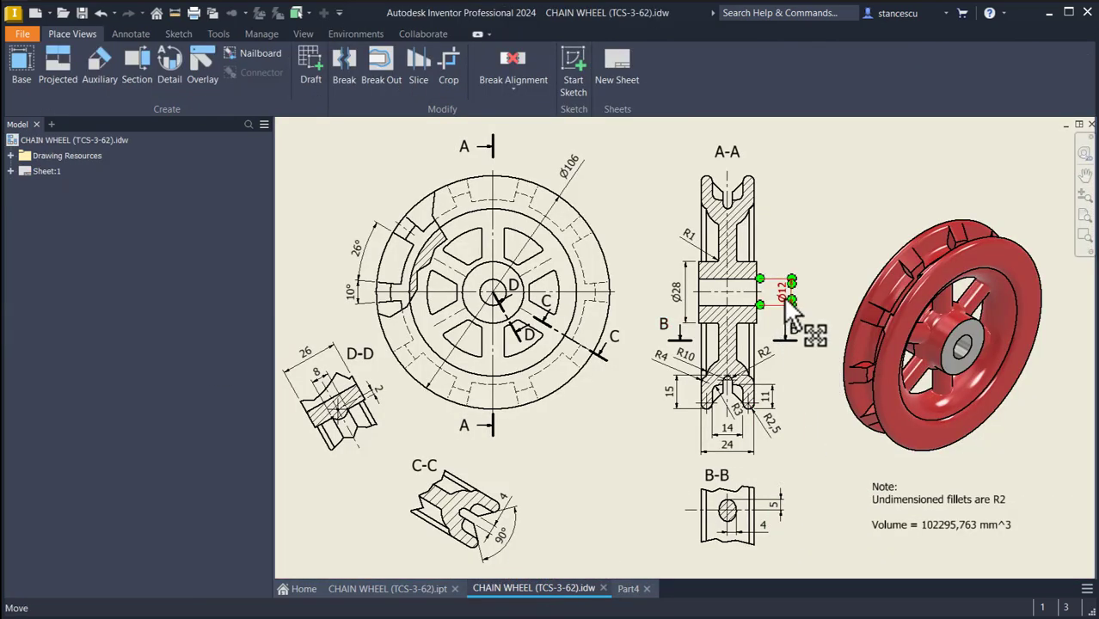
click(623, 590)
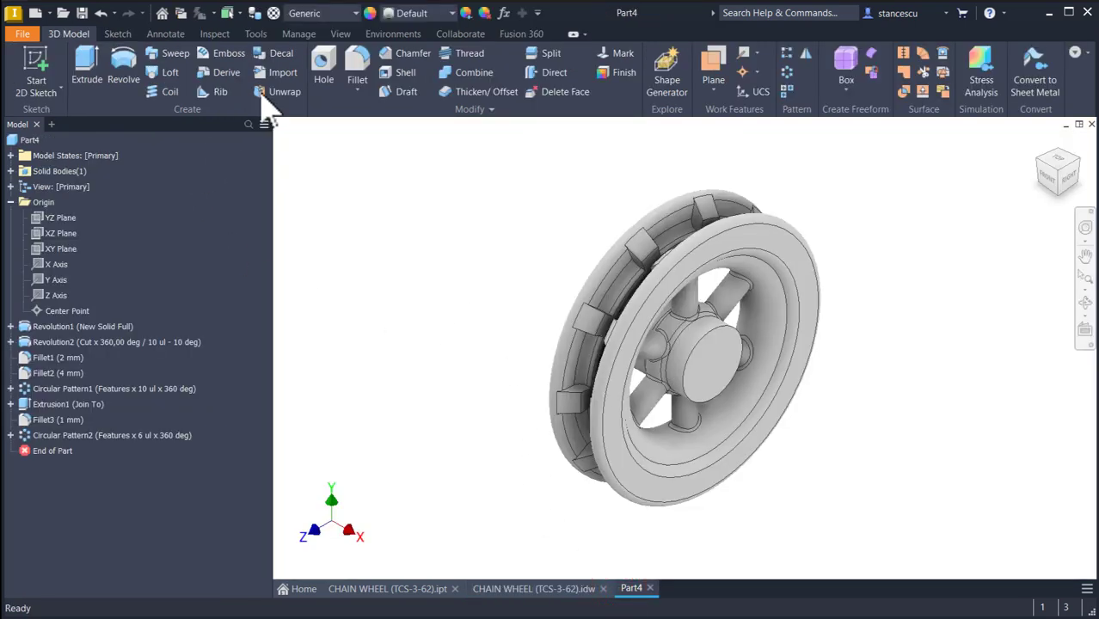
click(324, 79)
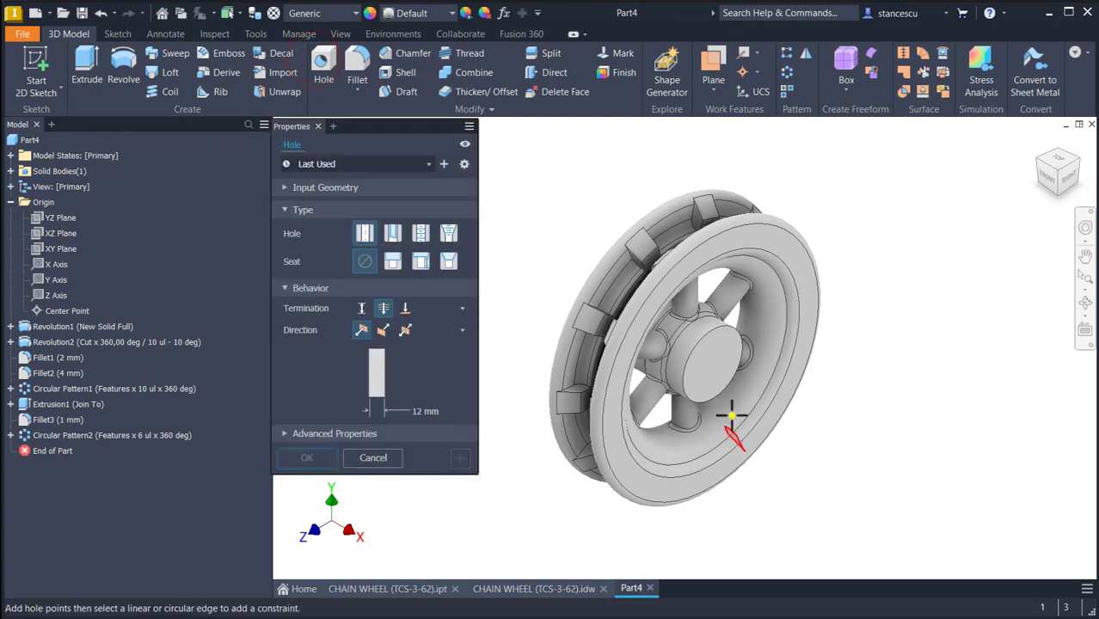
click(725, 360)
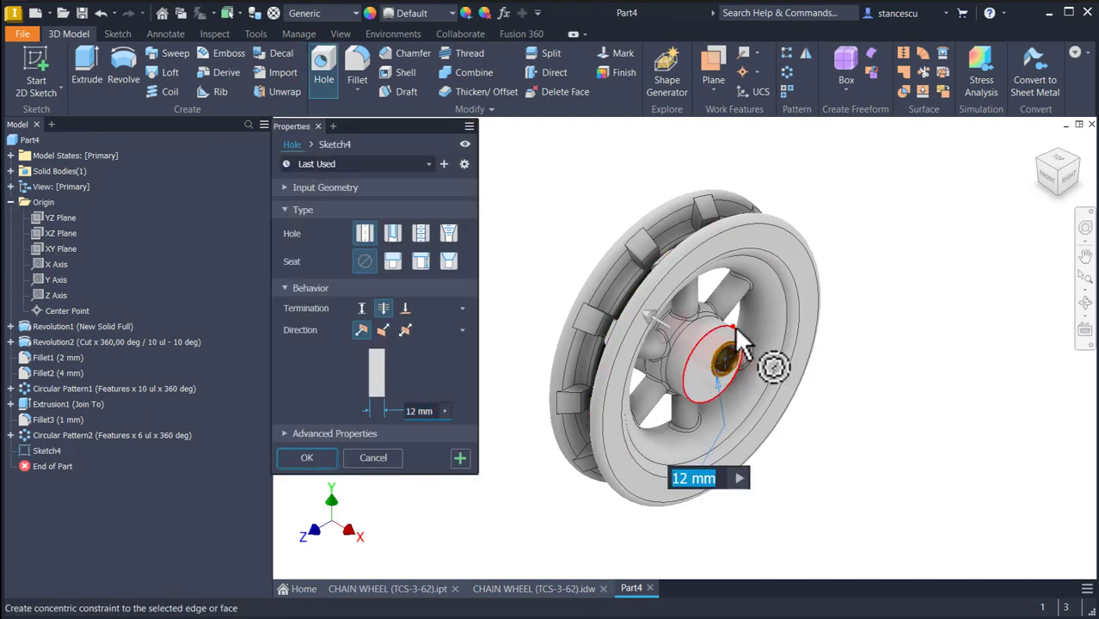
click(733, 326)
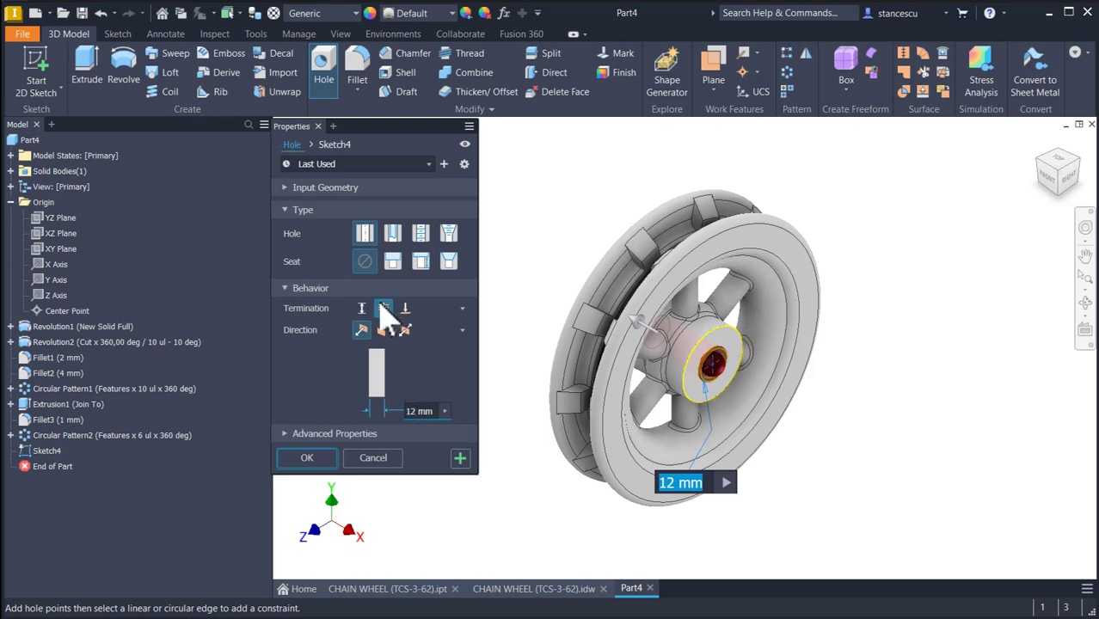
click(323, 460)
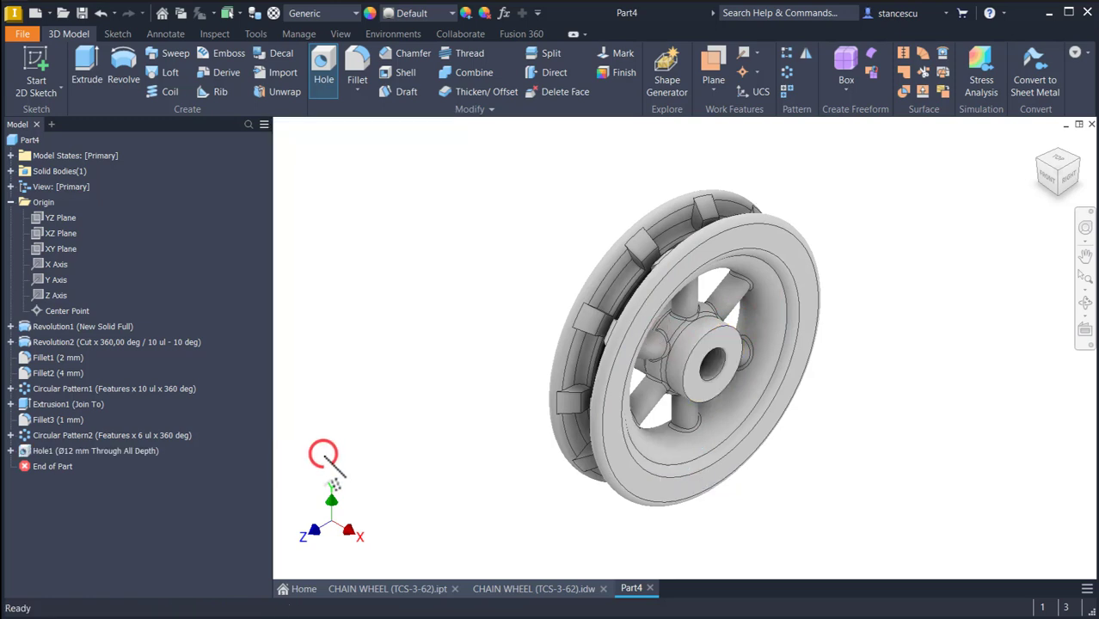
key(F6)
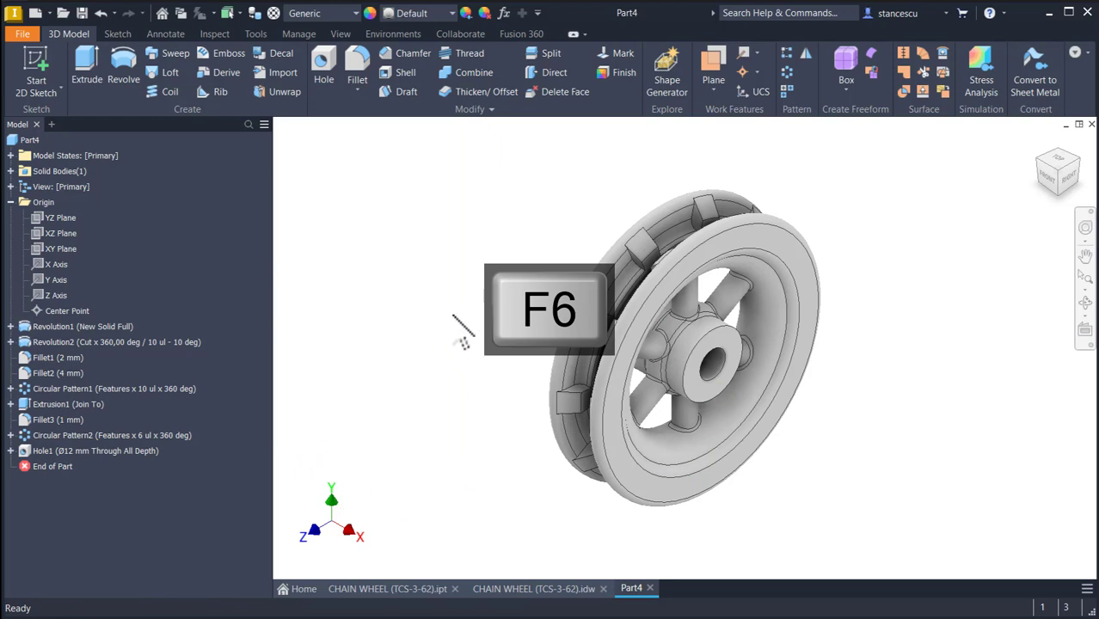
click(447, 310)
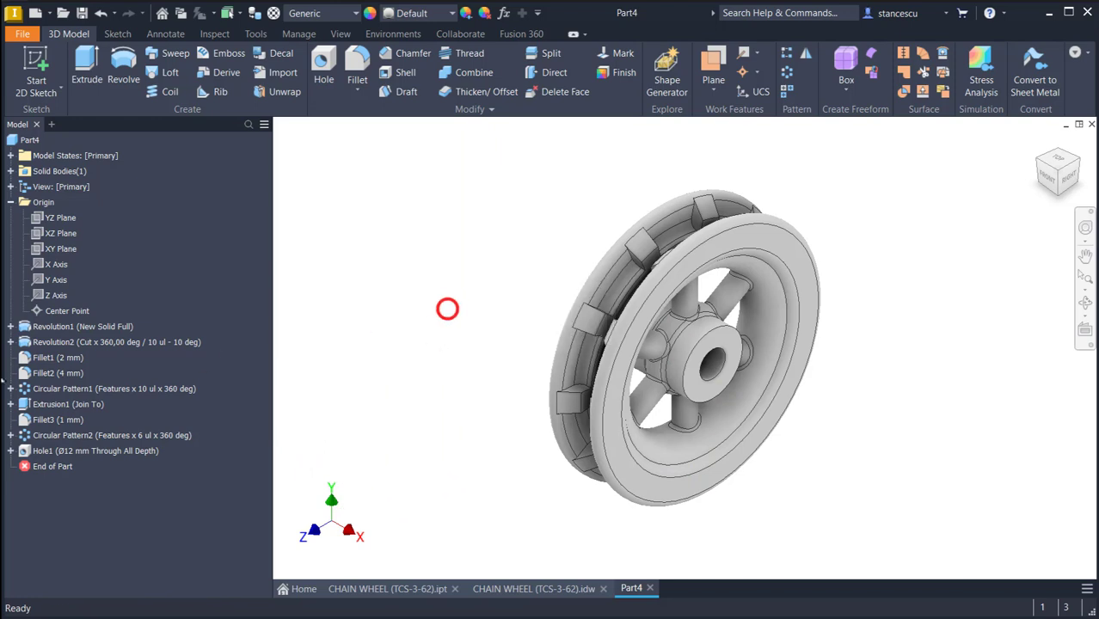
- Update the physical properties in Part4's iProperties and copy the volume value with its unit
click(10, 202)
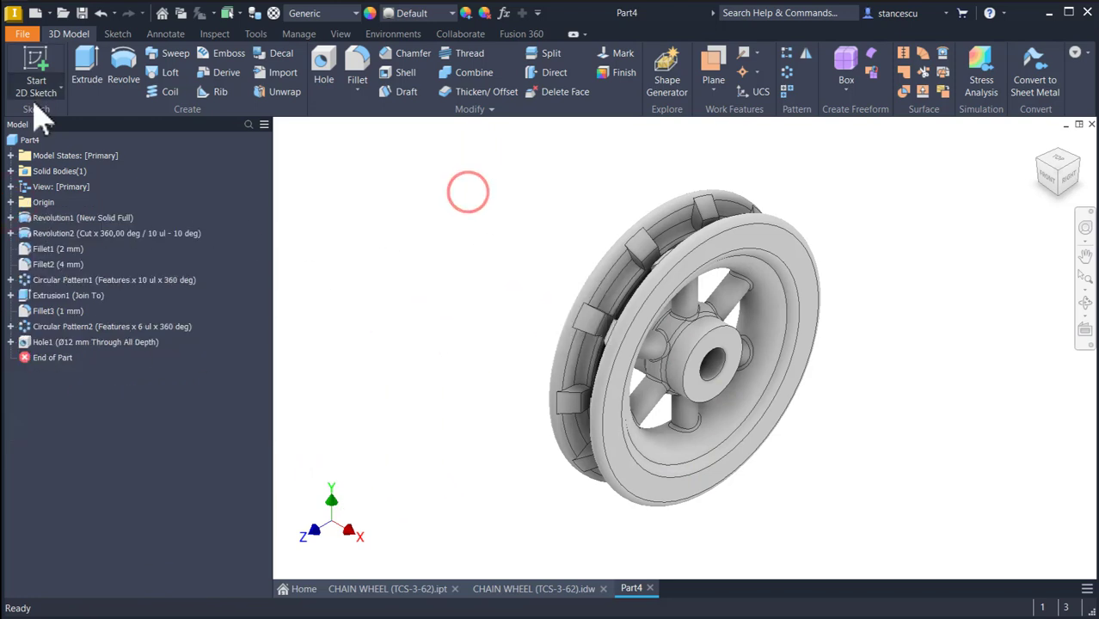
click(29, 141)
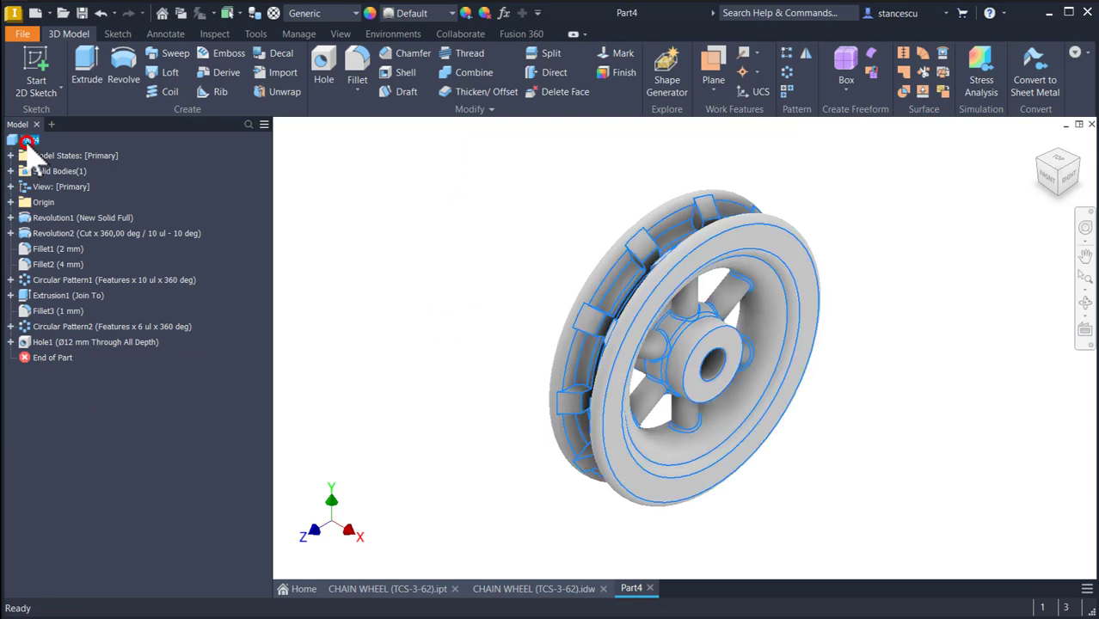
right_click(27, 142)
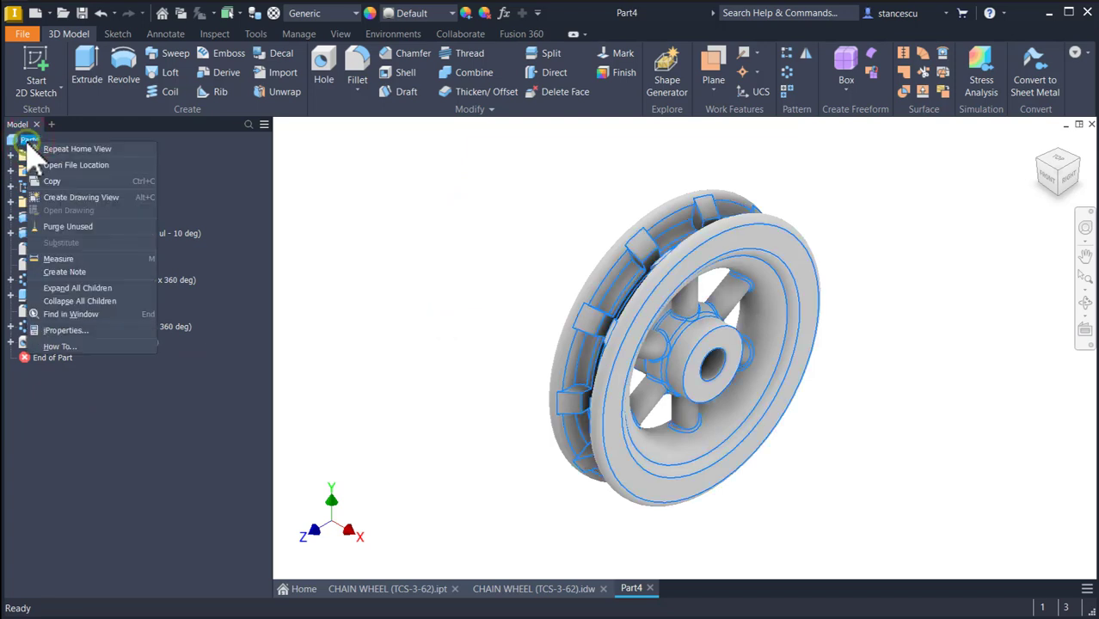
click(67, 334)
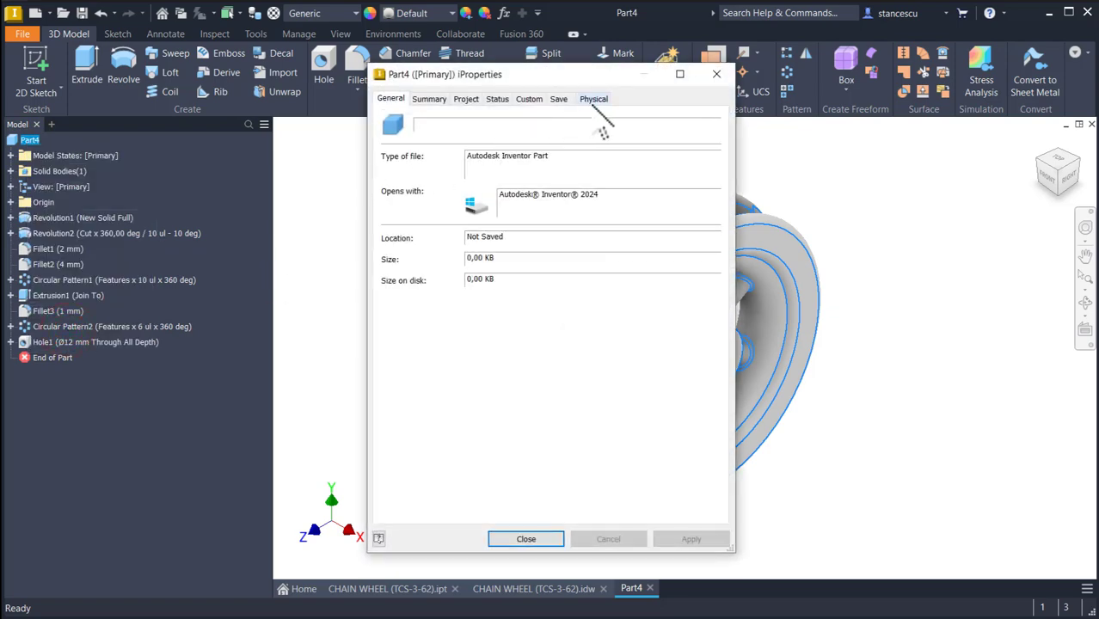
click(592, 98)
click(666, 136)
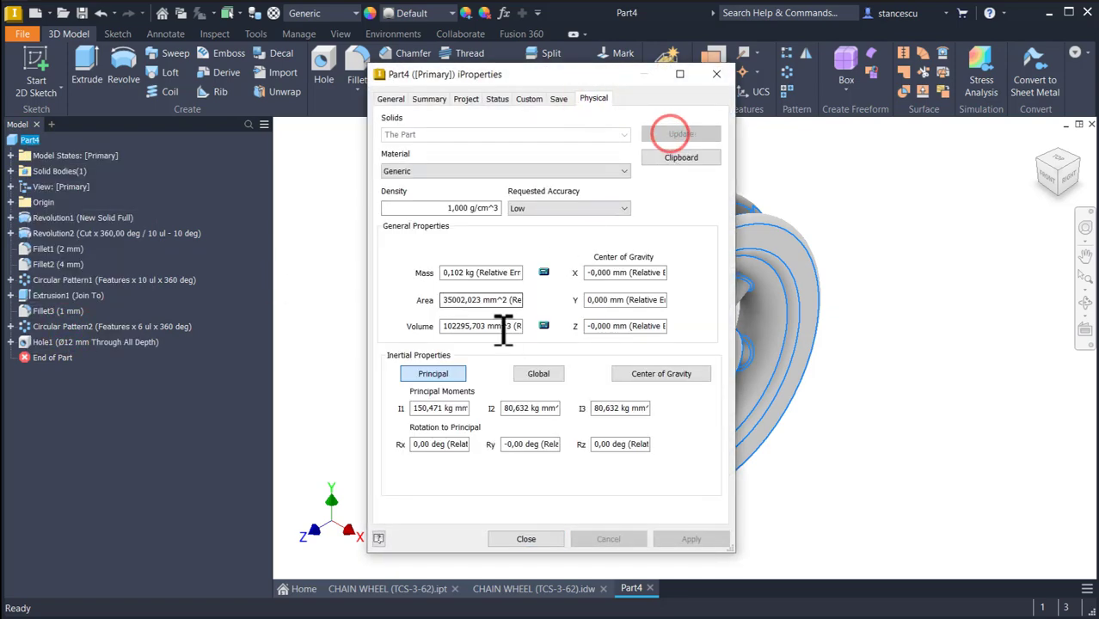
drag(514, 326, 373, 324)
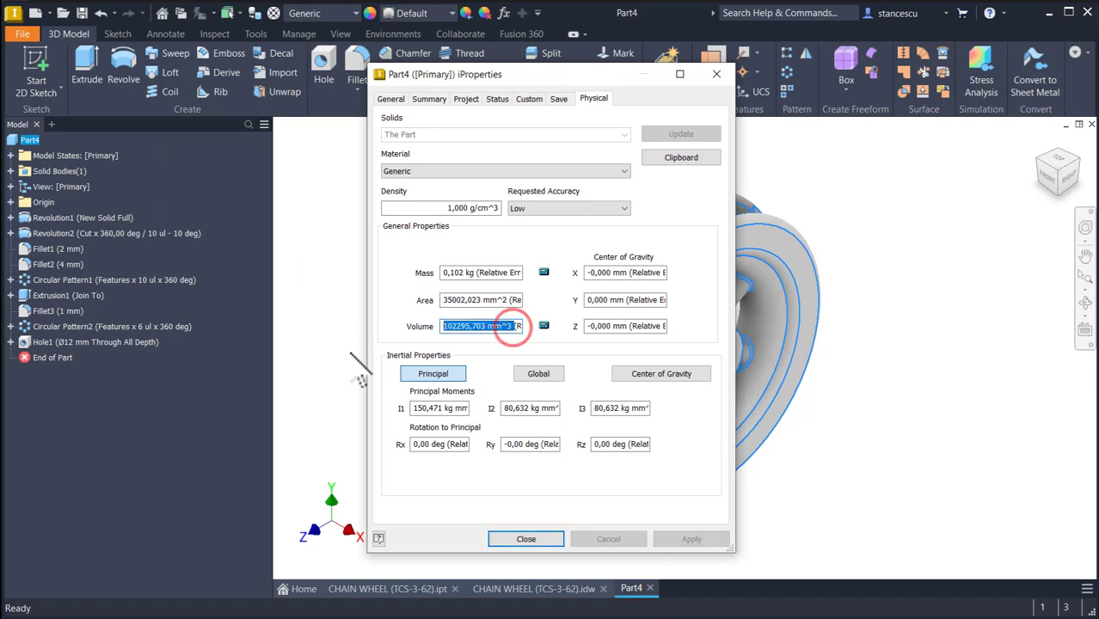
key(ctrl+c)
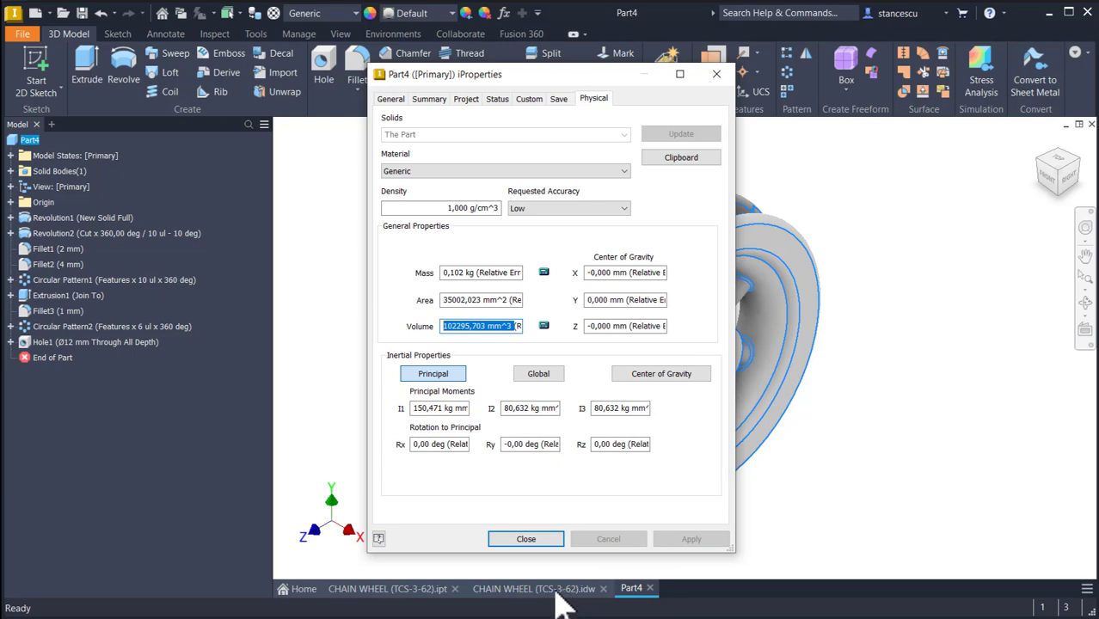
click(550, 538)
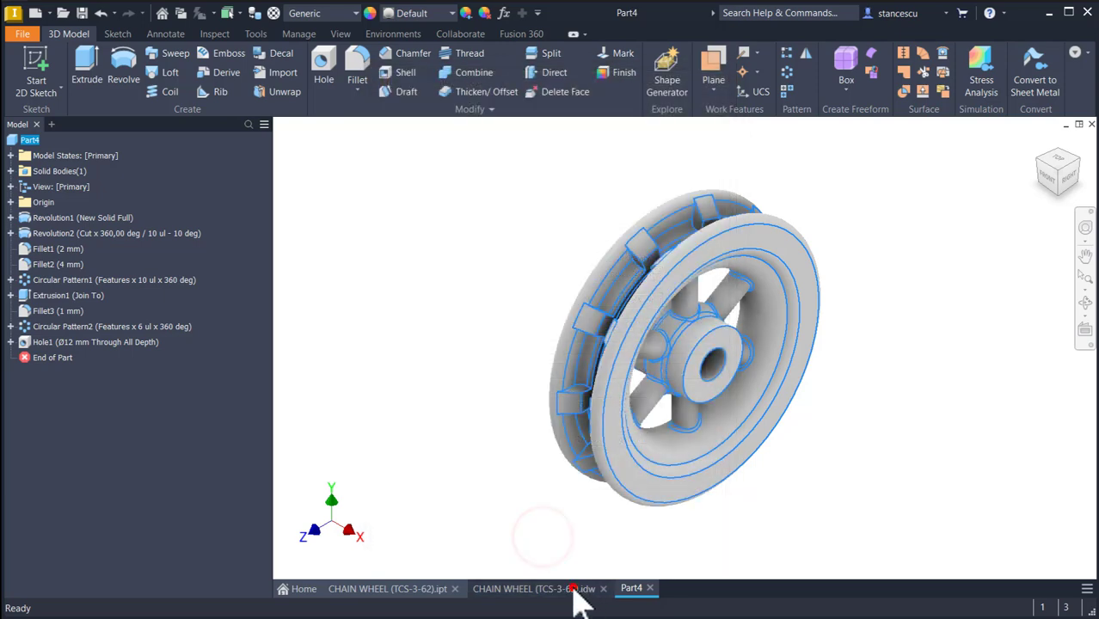
- Replace the volume in the note of CHAIN WHEEL (TCS-3-62).idw with the copied value, 102295,703 mm^3
click(573, 587)
double_click(945, 527)
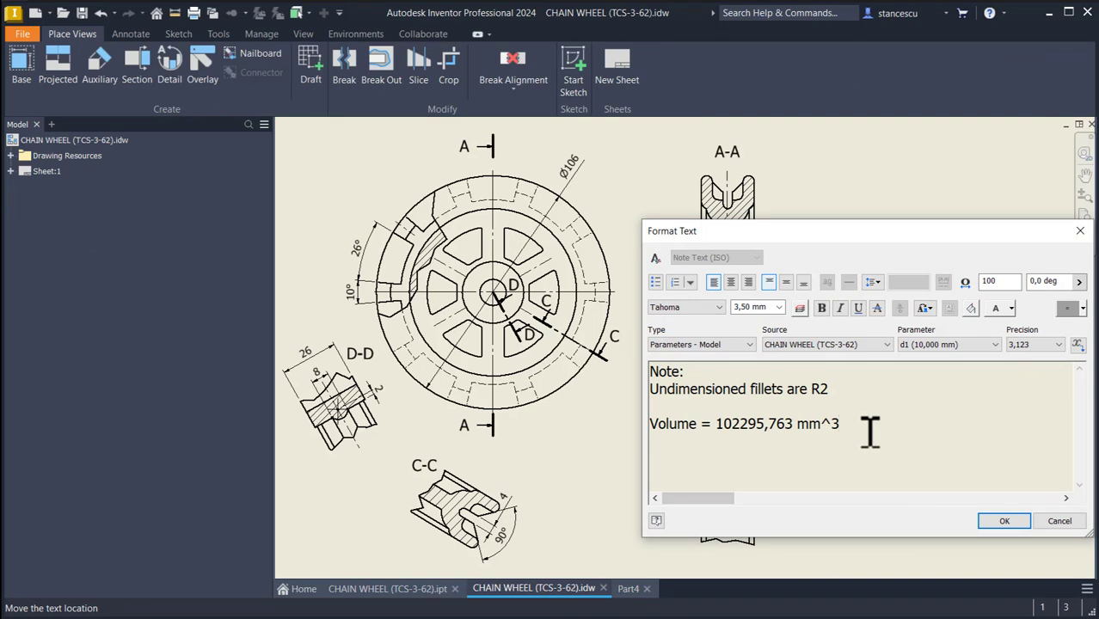
key(ctrl+v)
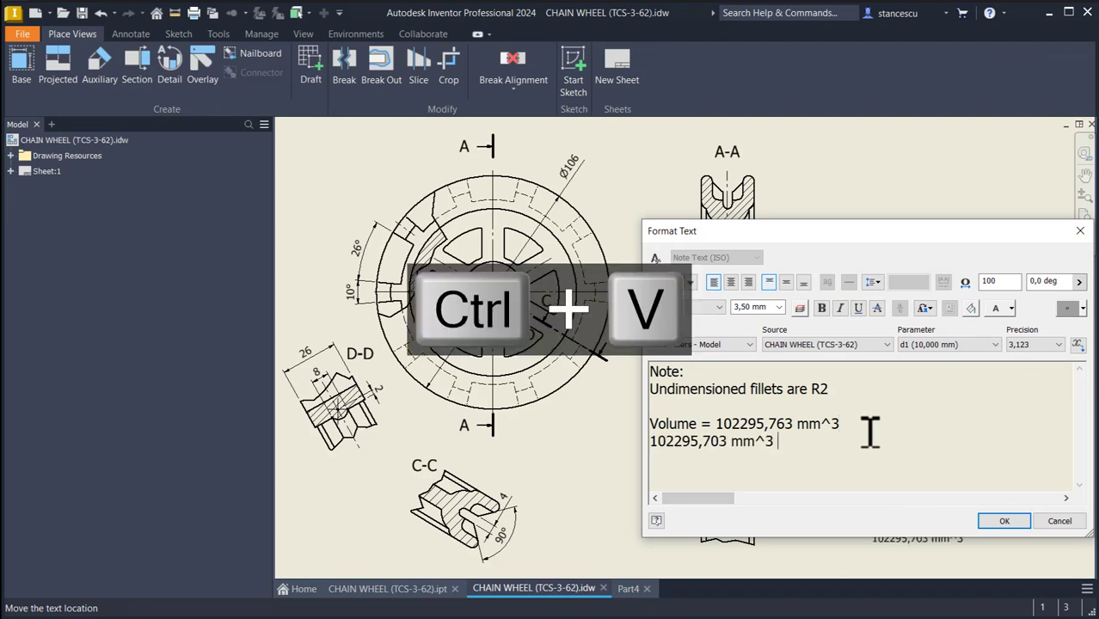
click(718, 423)
key(shift+End)
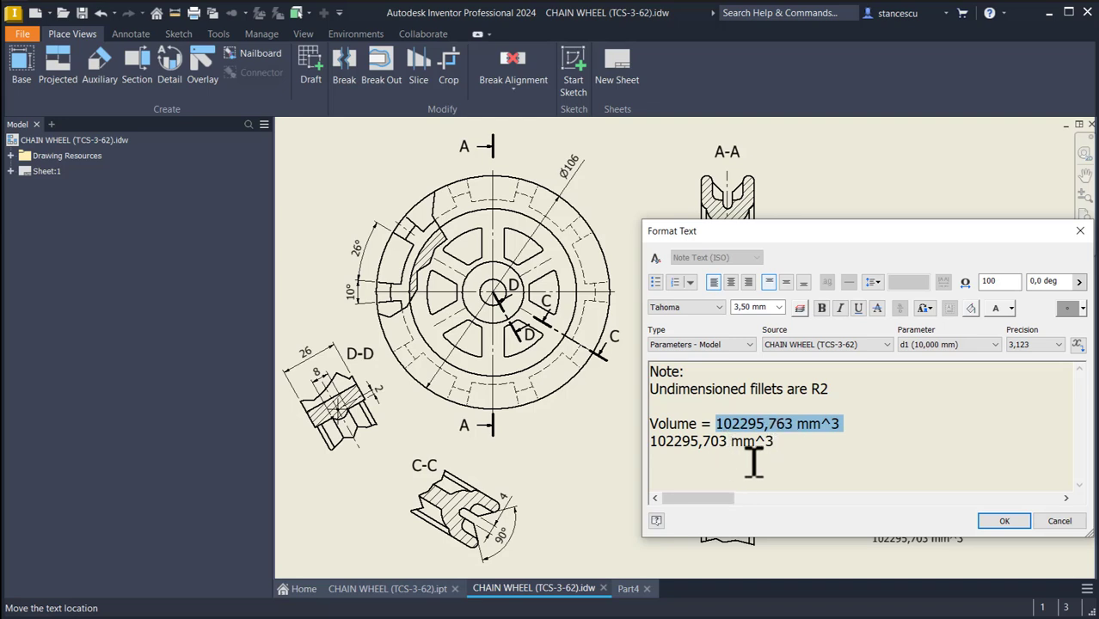
key(Delete)
key(Delete)
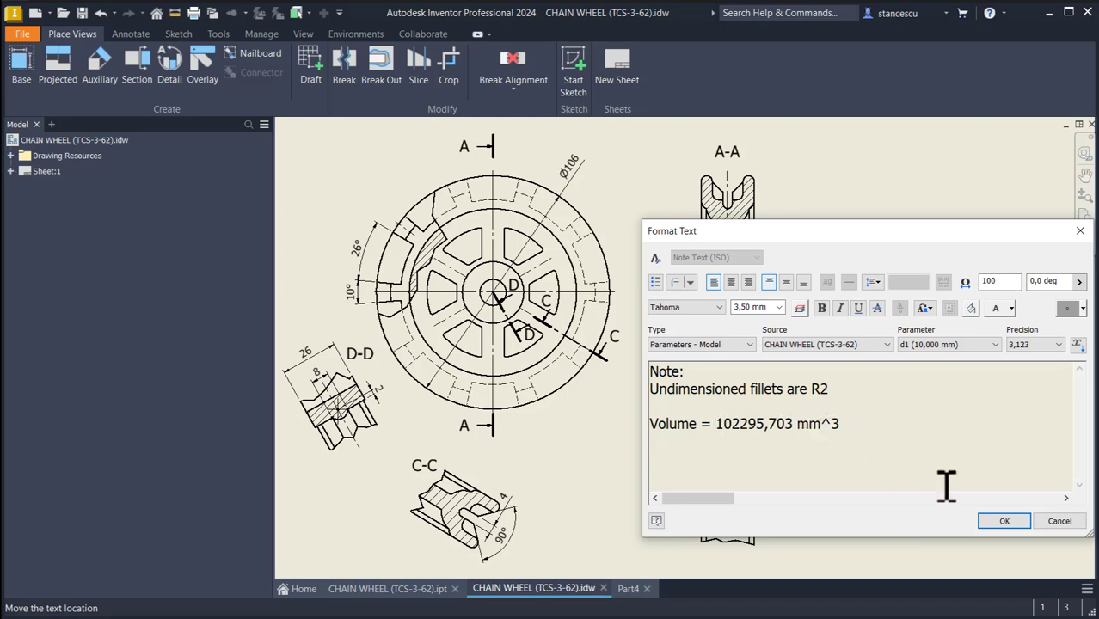
click(1003, 520)
click(857, 145)
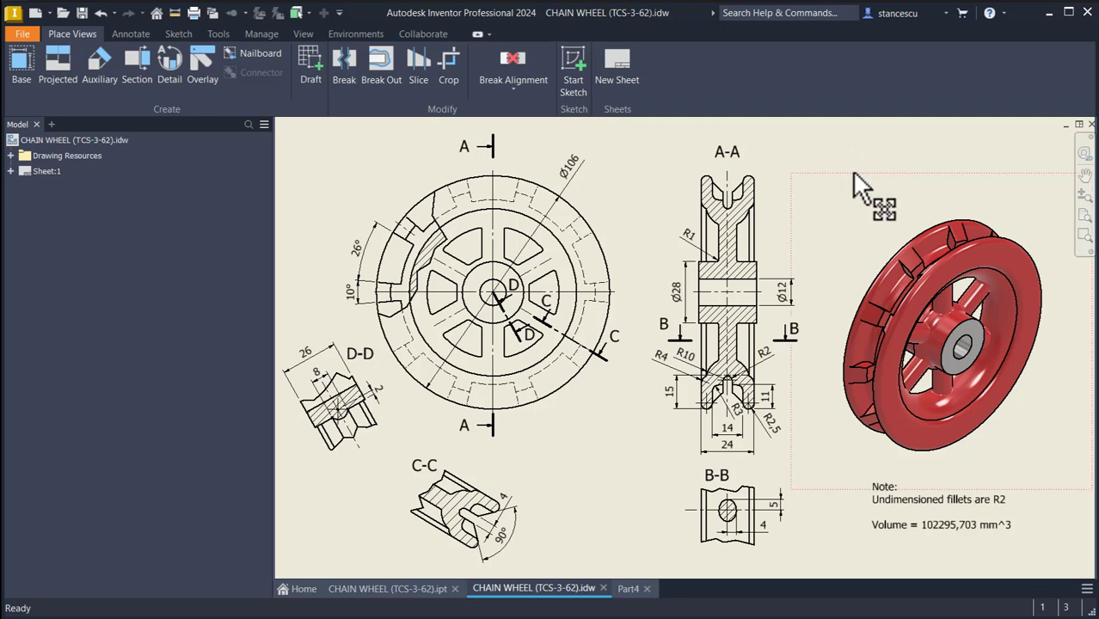
- Return to Part4 and assign the material Steel, Cast to the part
click(621, 590)
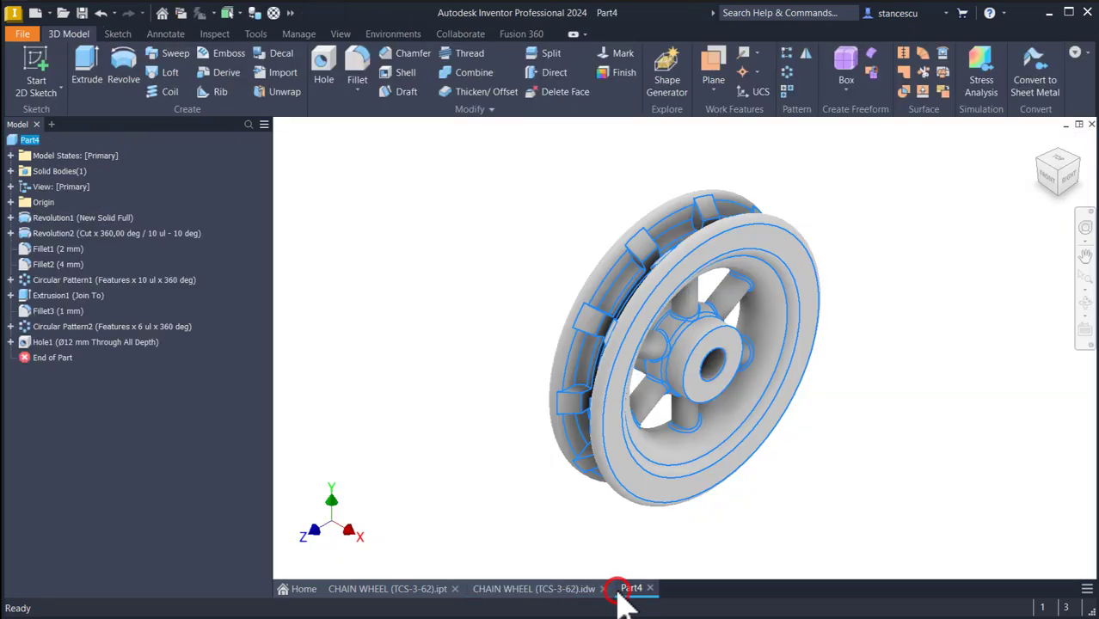
click(410, 299)
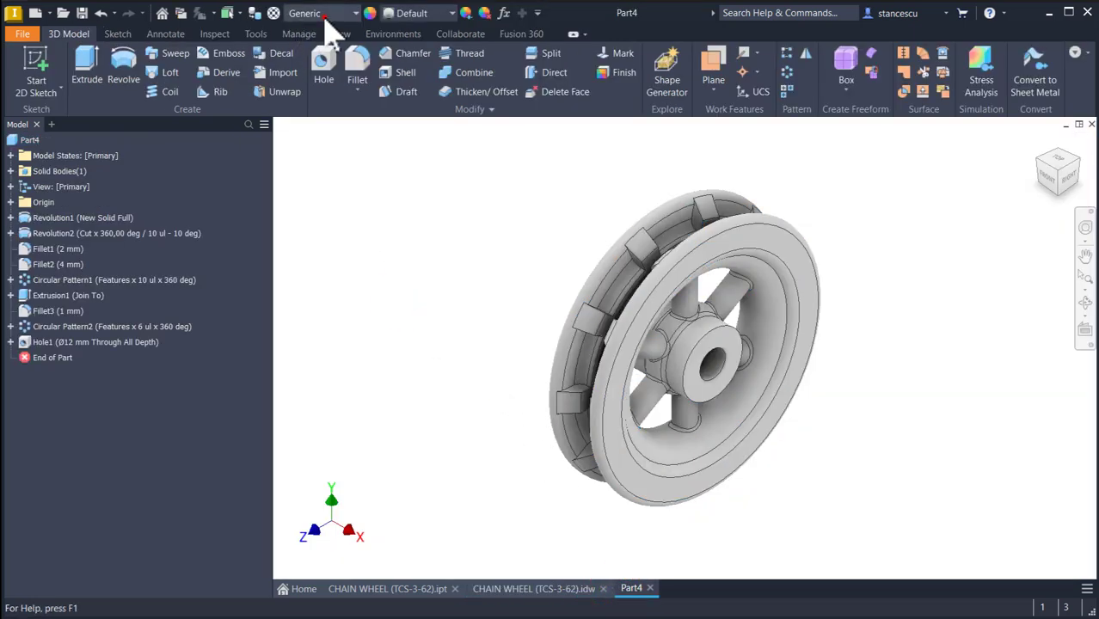
click(319, 14)
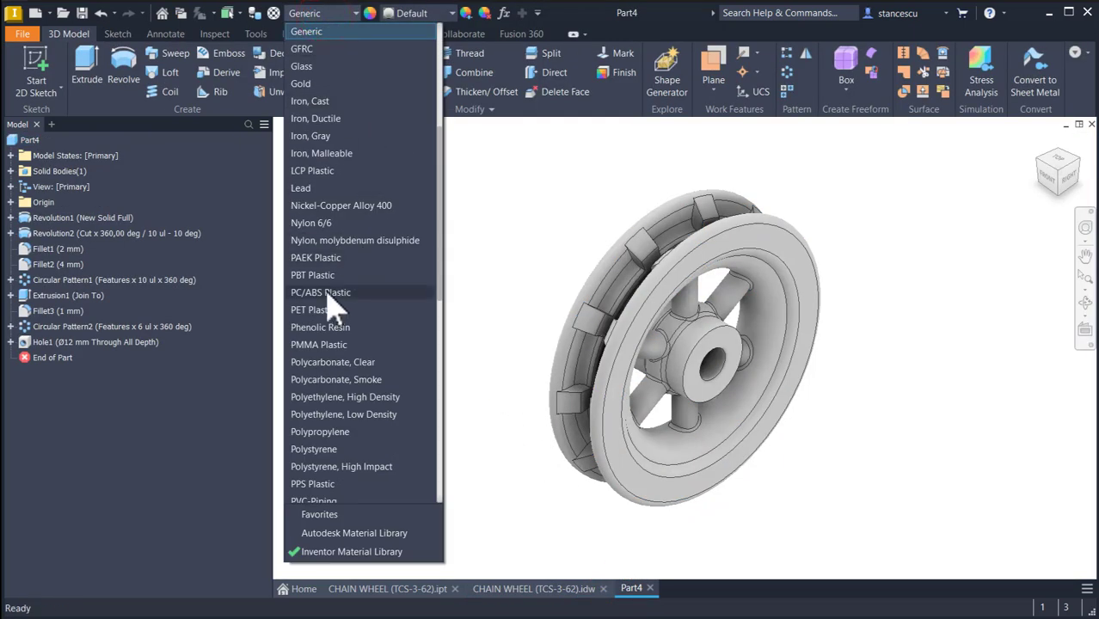
scroll(331, 306, down, 7)
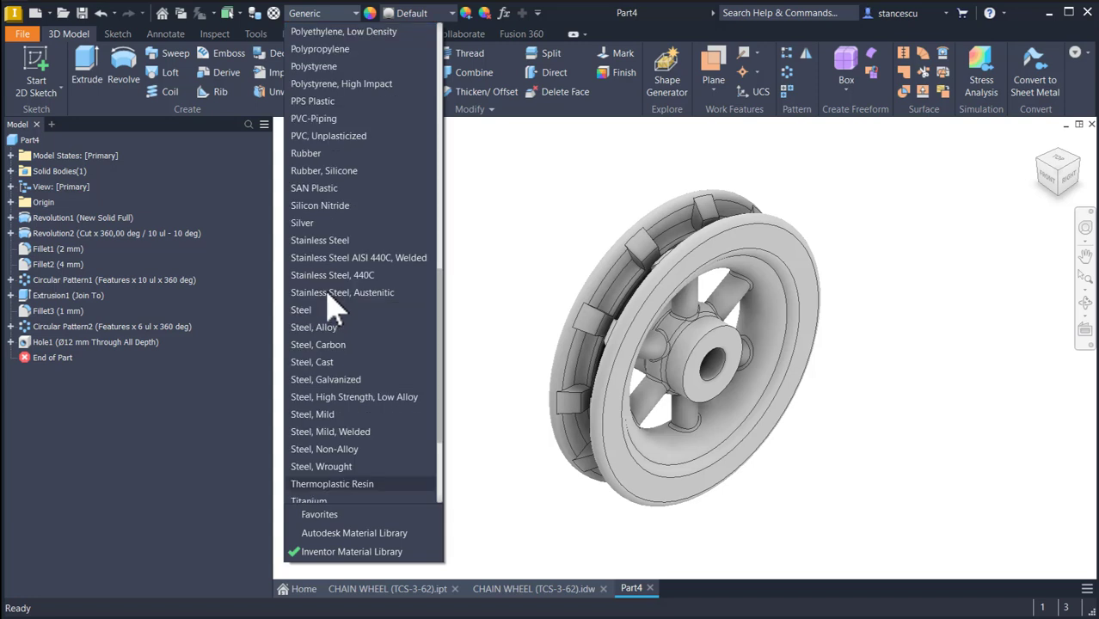
click(329, 365)
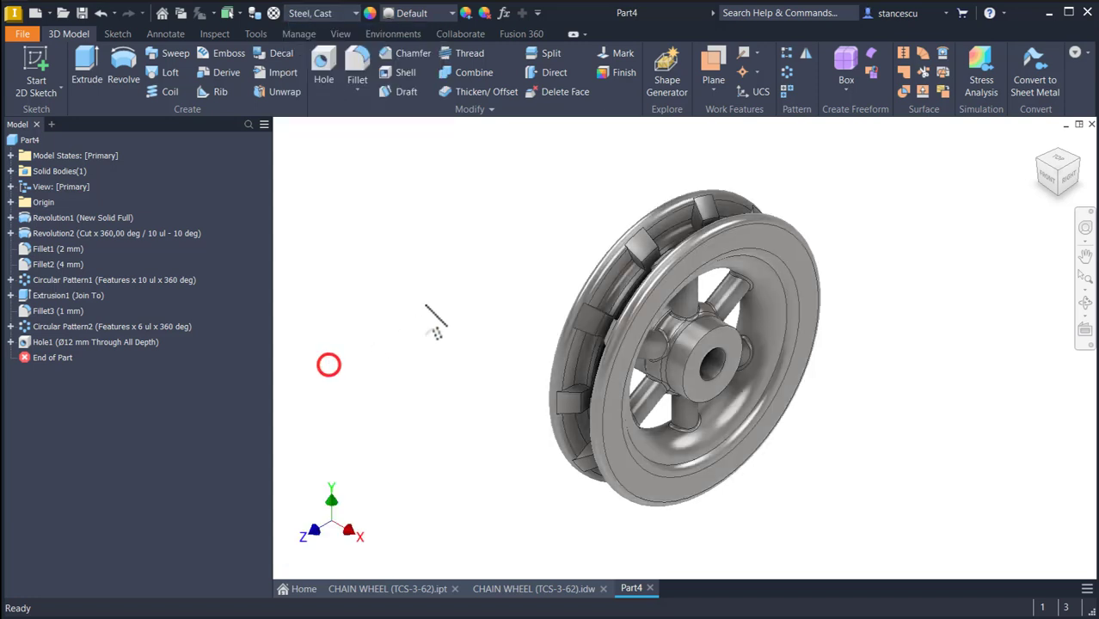
- Set the appearance of the whole chain wheel part to Red
click(427, 13)
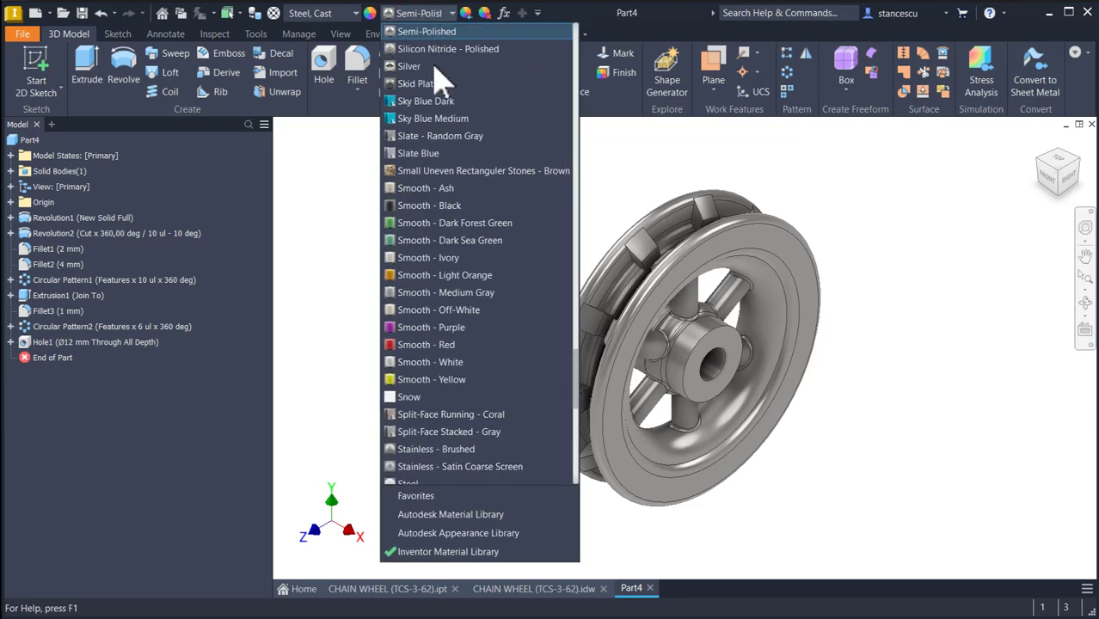
scroll(433, 239, up, 4)
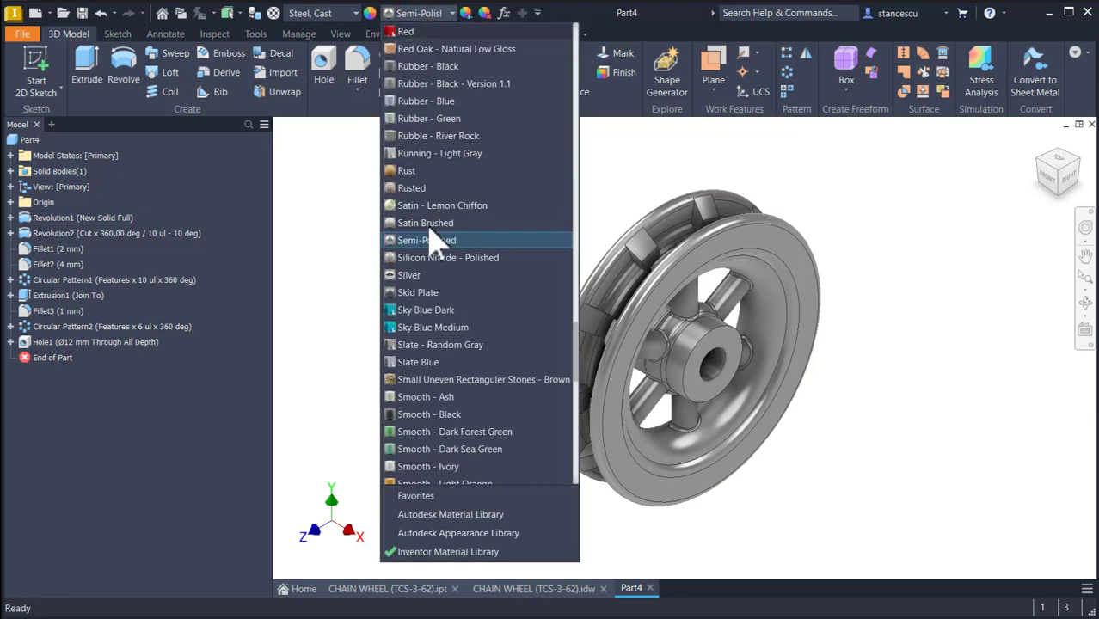
click(406, 31)
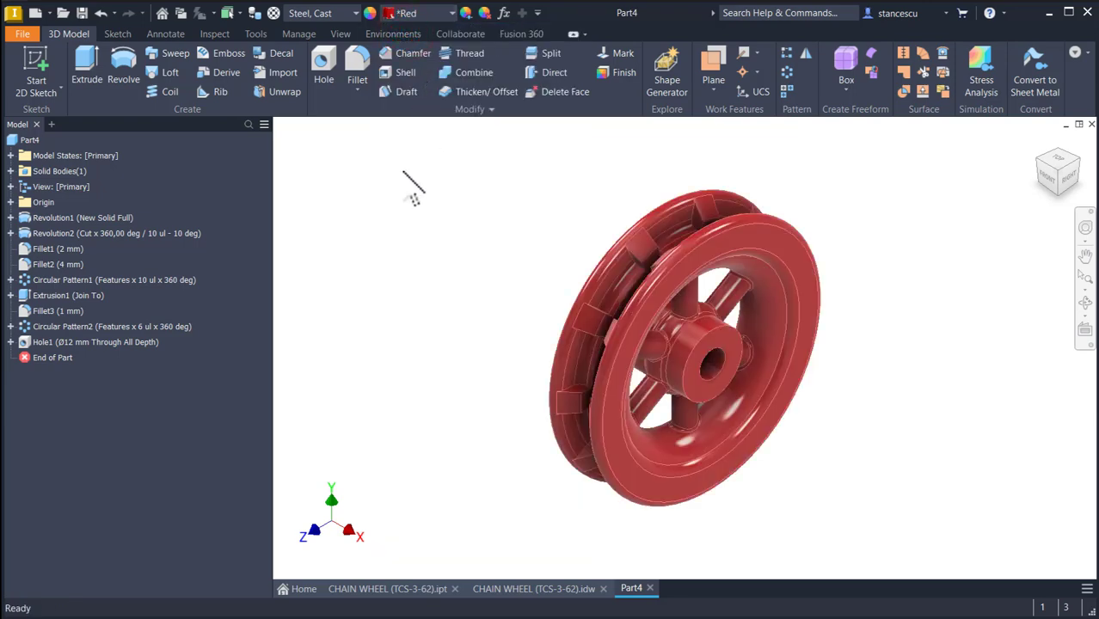
- Apply the Steel - Polished appearance to the hub's two end faces and the bore surface
click(727, 337)
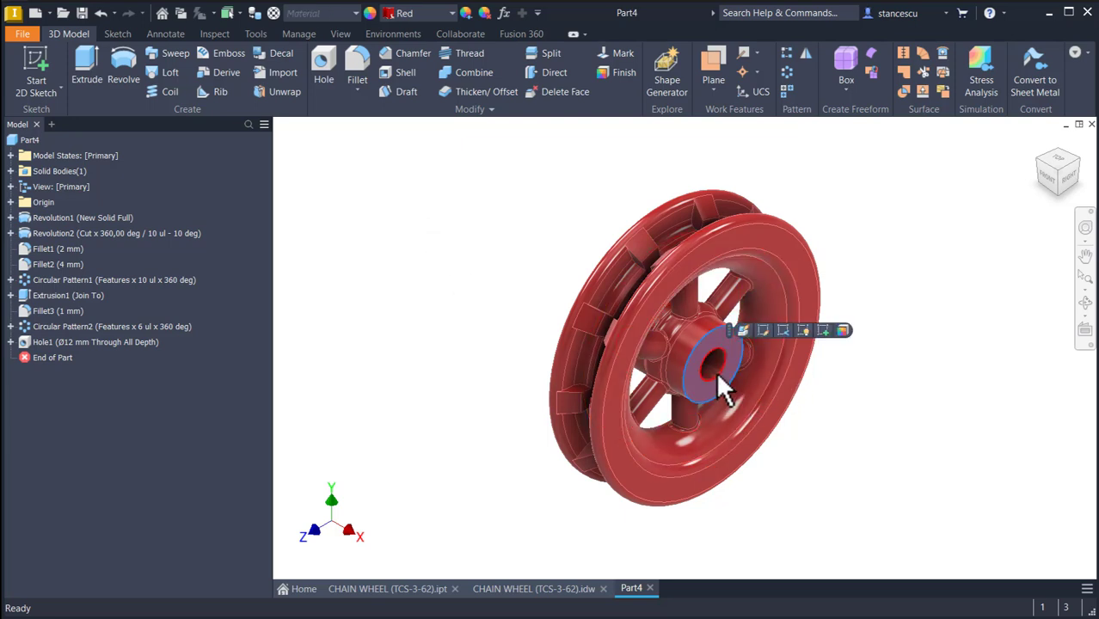
ctrl+click(714, 370)
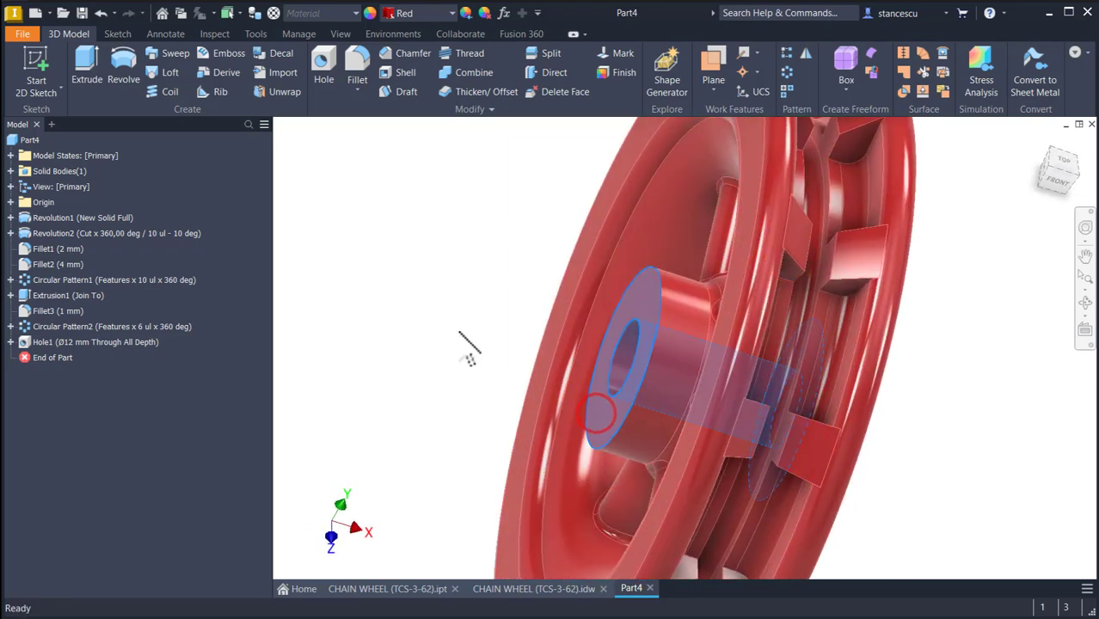
click(450, 13)
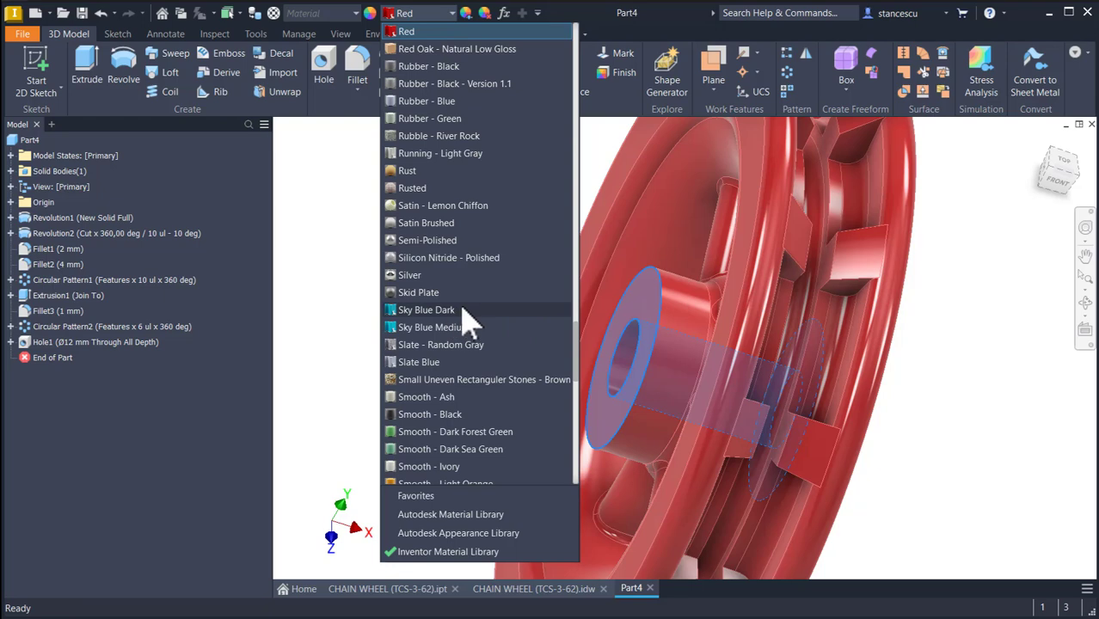
scroll(463, 312, down, 5)
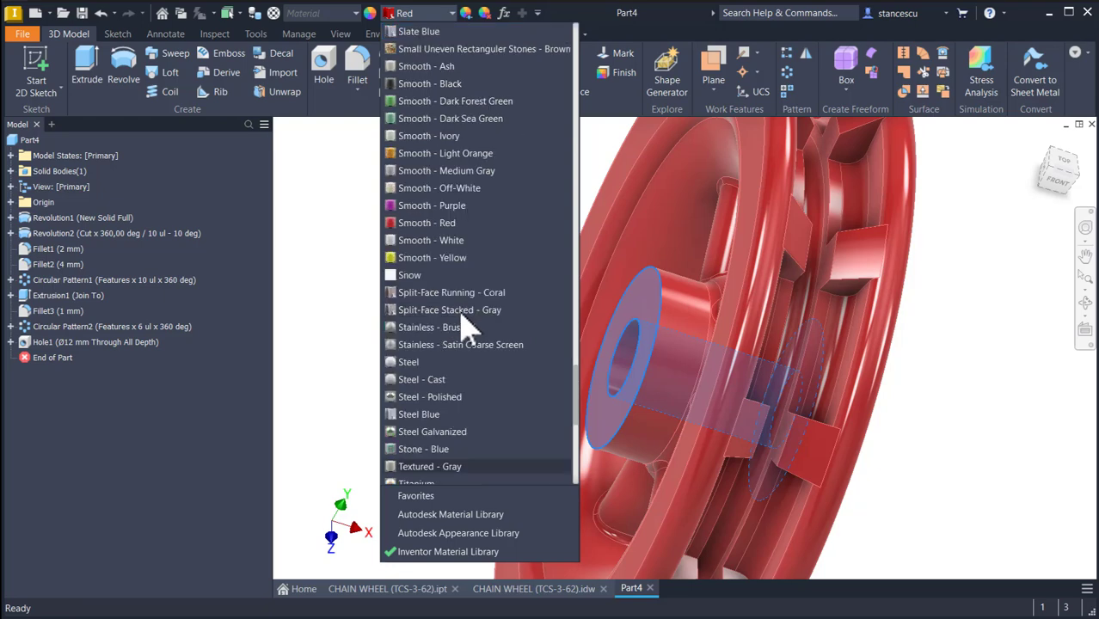
click(446, 397)
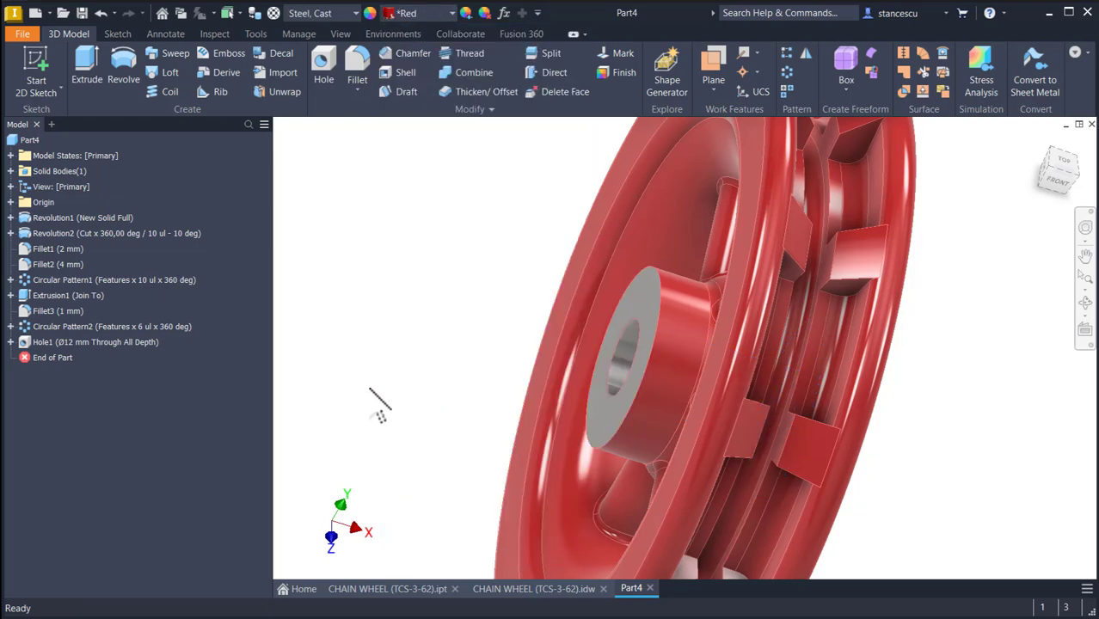
shift+middle_drag(634, 343, 449, 184)
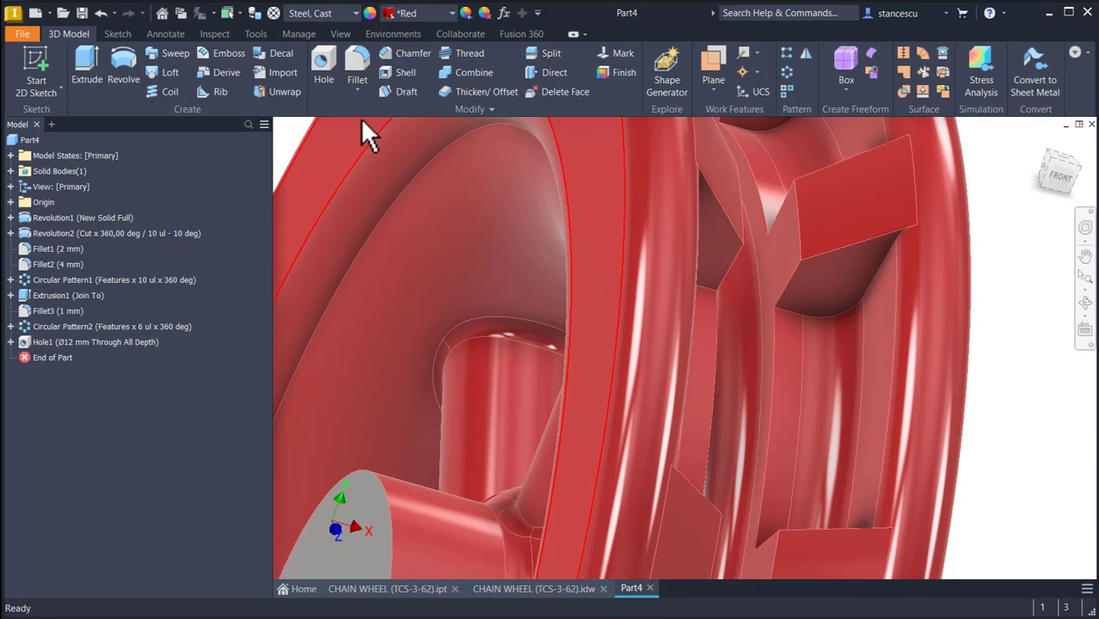
click(837, 316)
click(856, 309)
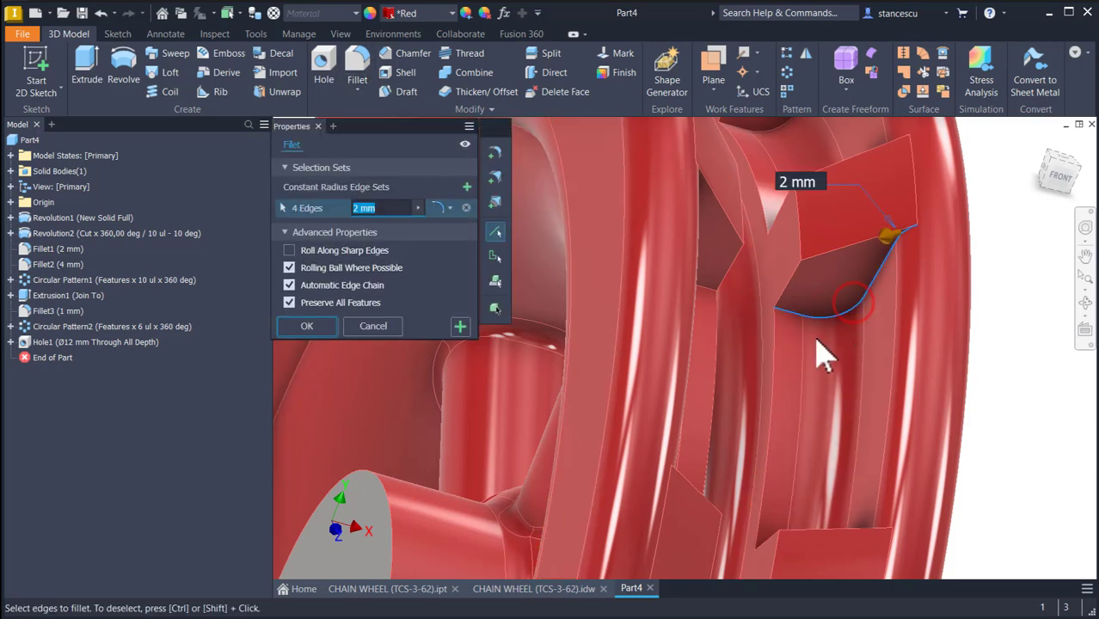
click(792, 297)
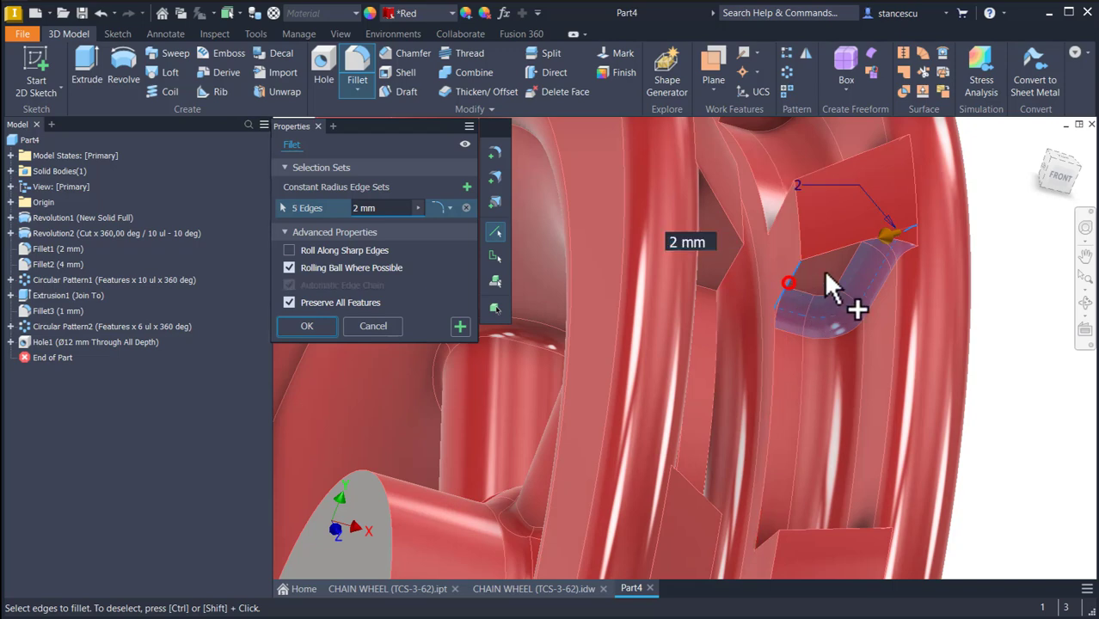
click(809, 345)
shift+middle_drag(849, 316, 862, 259)
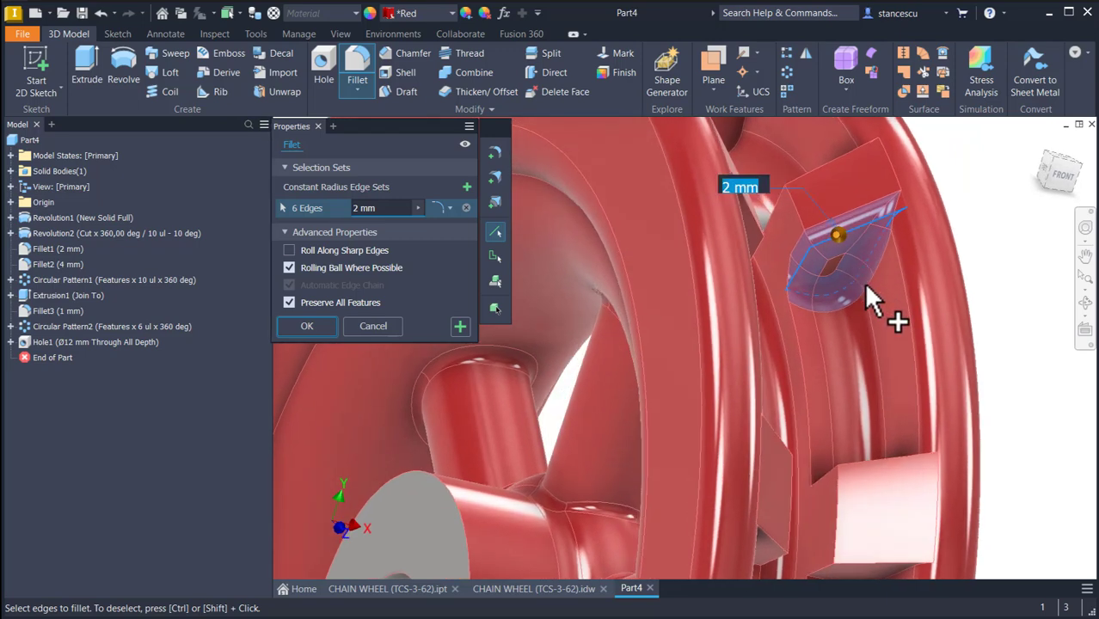
shift+middle_drag(878, 337, 872, 518)
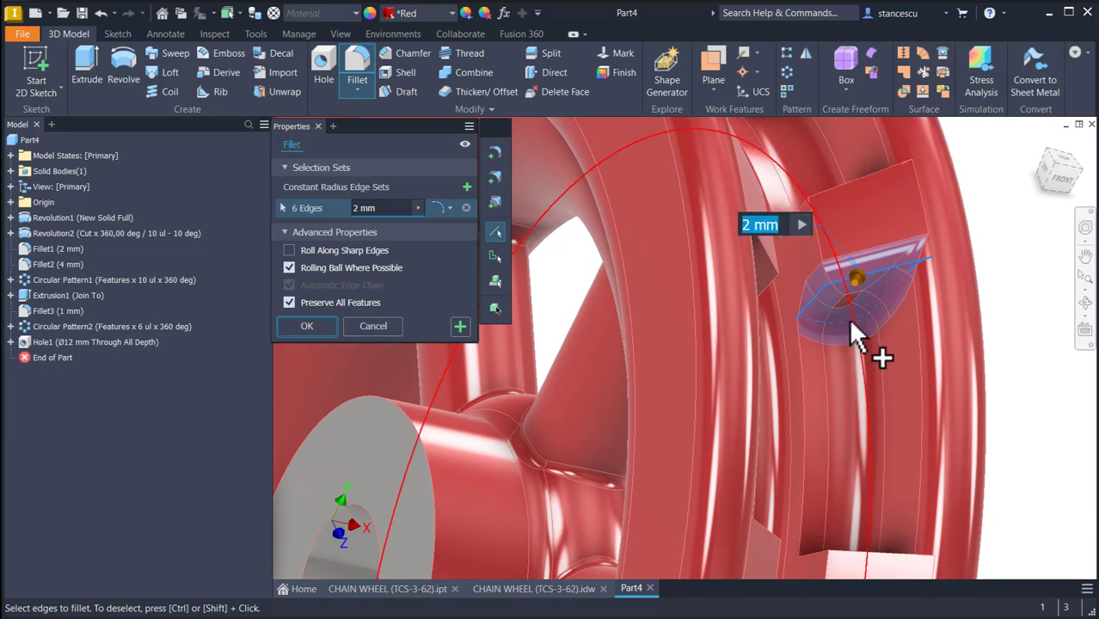
shift+middle_drag(850, 321, 805, 269)
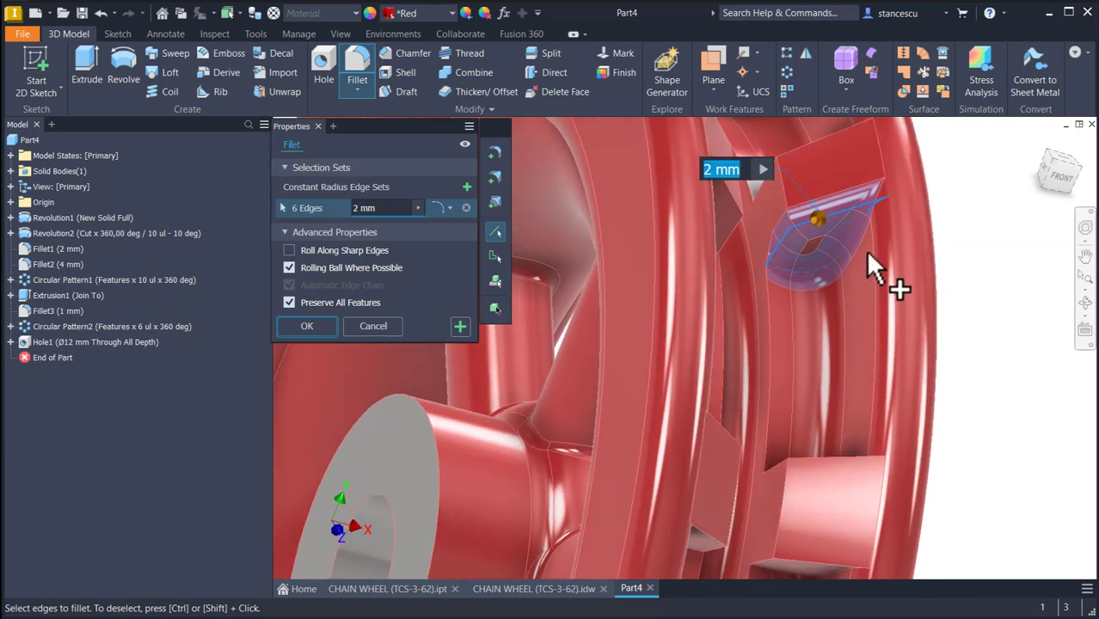
shift+middle_drag(696, 226, 606, 275)
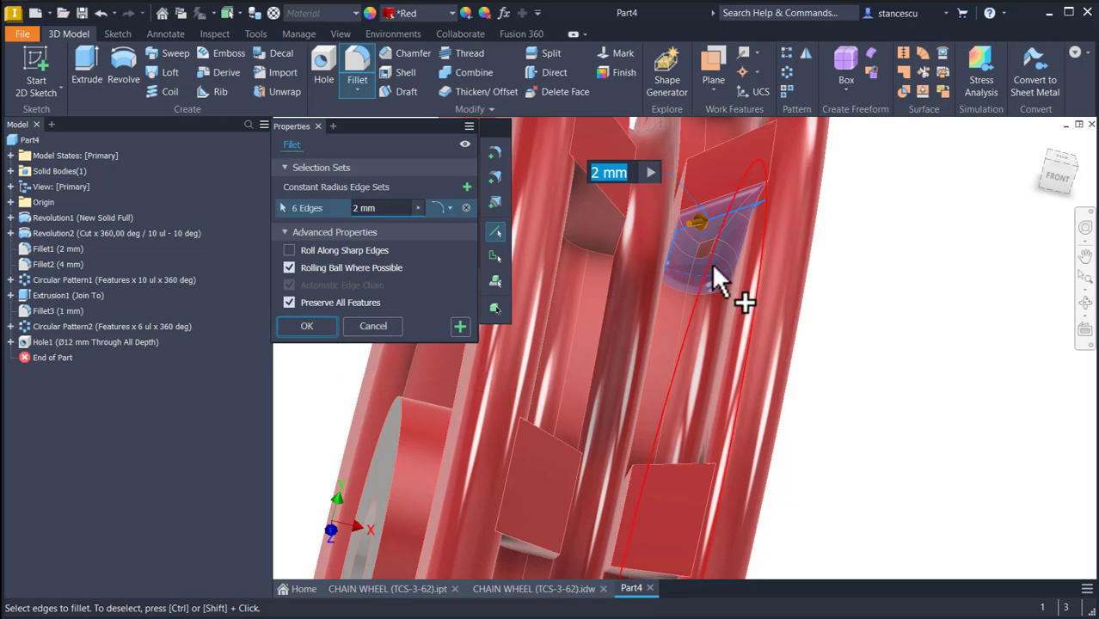
click(373, 327)
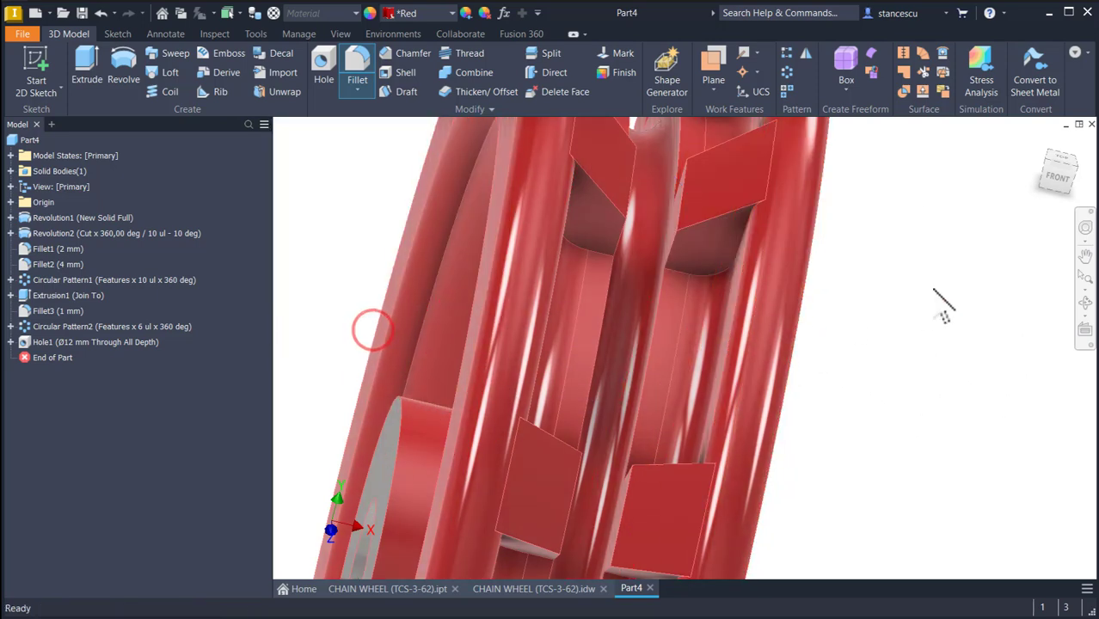
- Return the part to its home view and set the visual style to Shaded, without visible edges
key(F6)
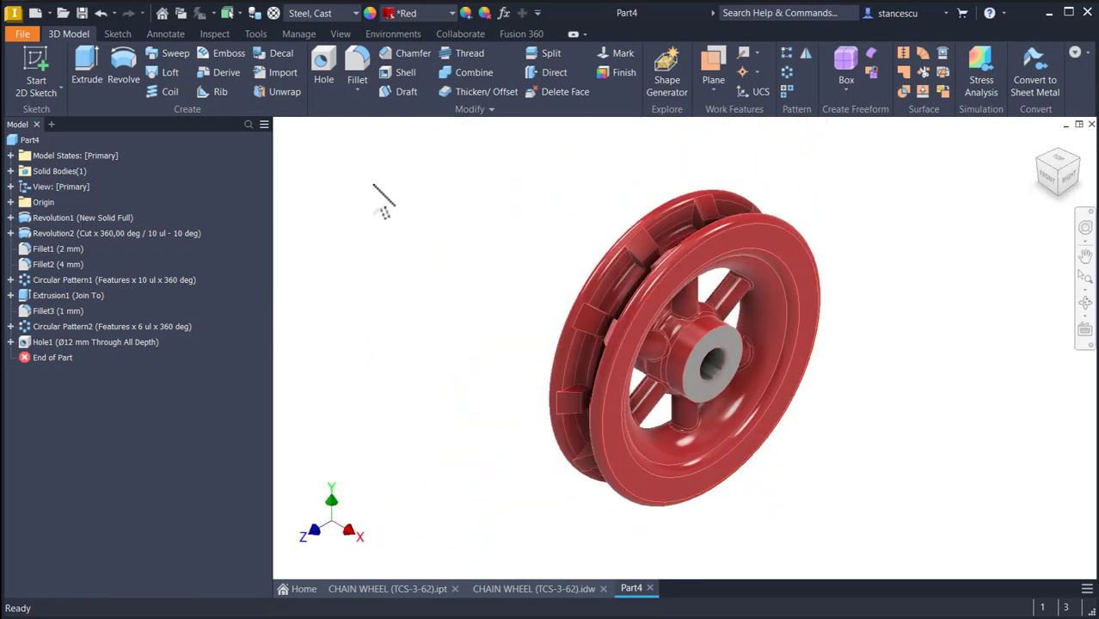
click(340, 33)
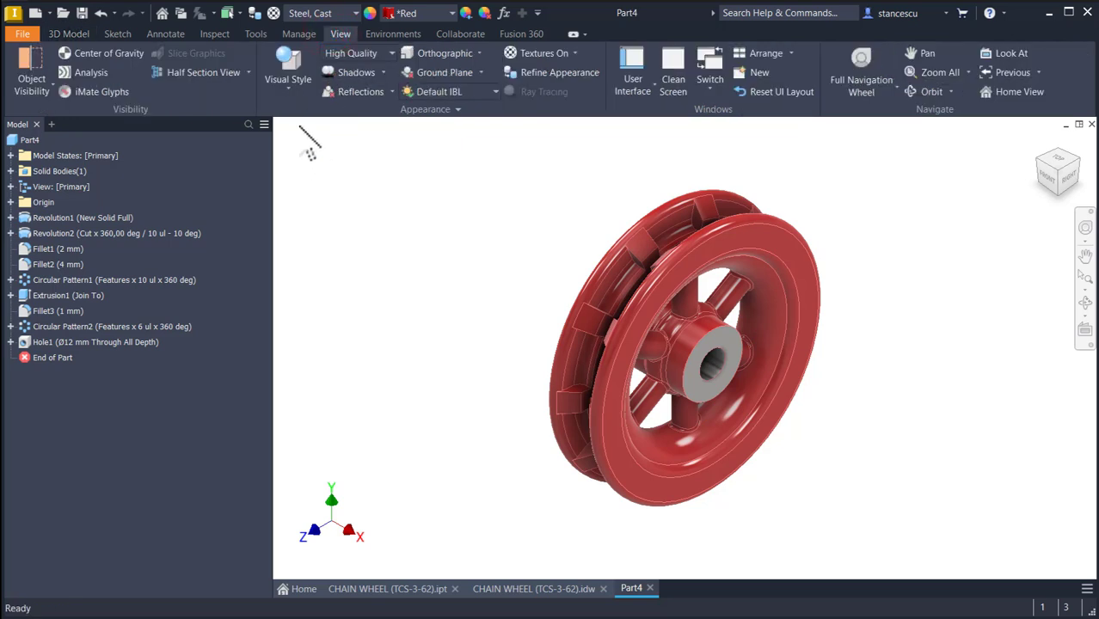
click(292, 70)
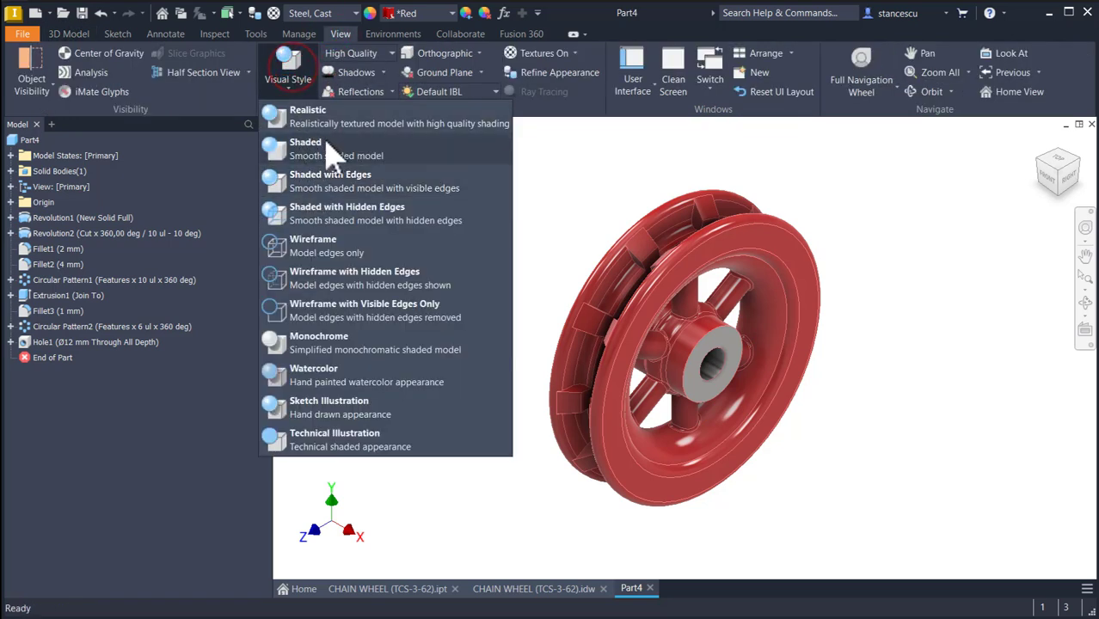
click(322, 146)
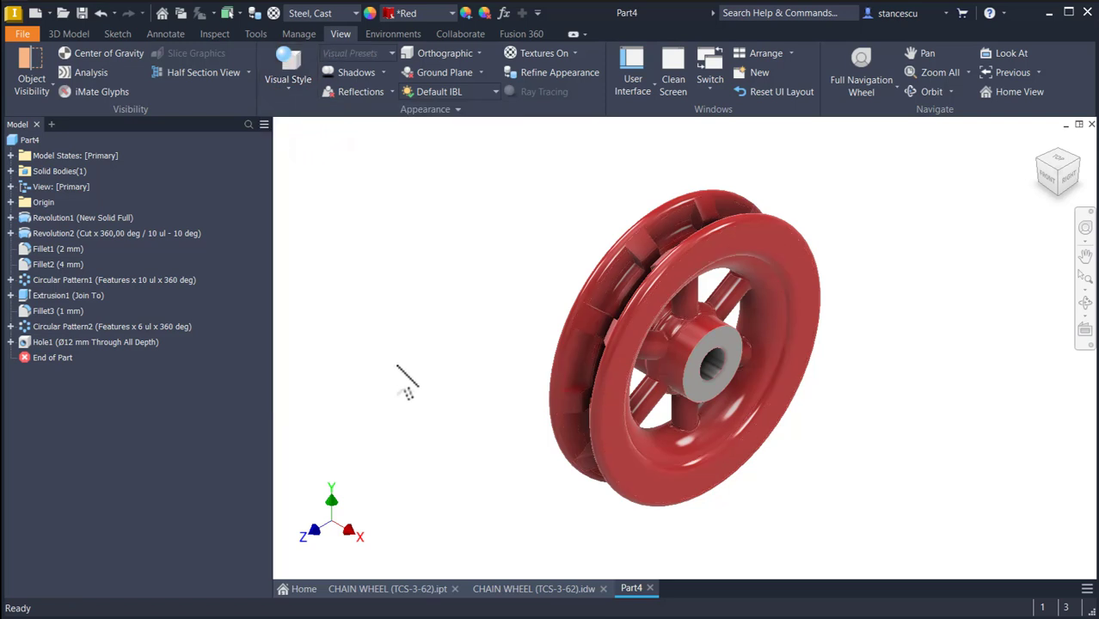
click(396, 366)
- Compare the finished Part4 with the reference model CHAIN WHEEL (TCS-3-62).ipt, both in the home view
click(389, 588)
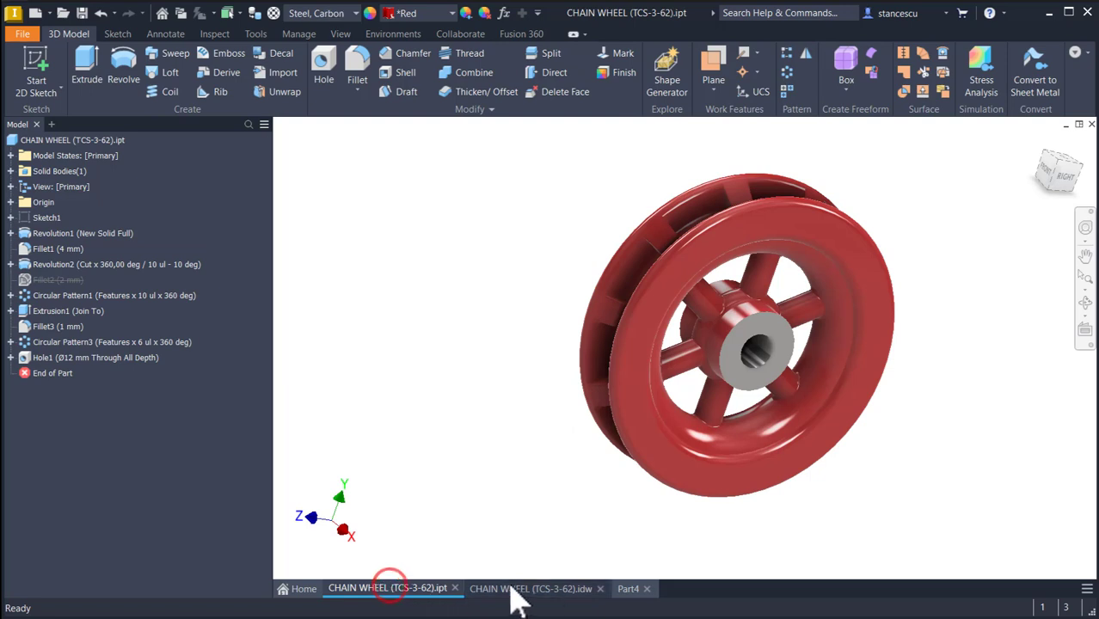
key(F6)
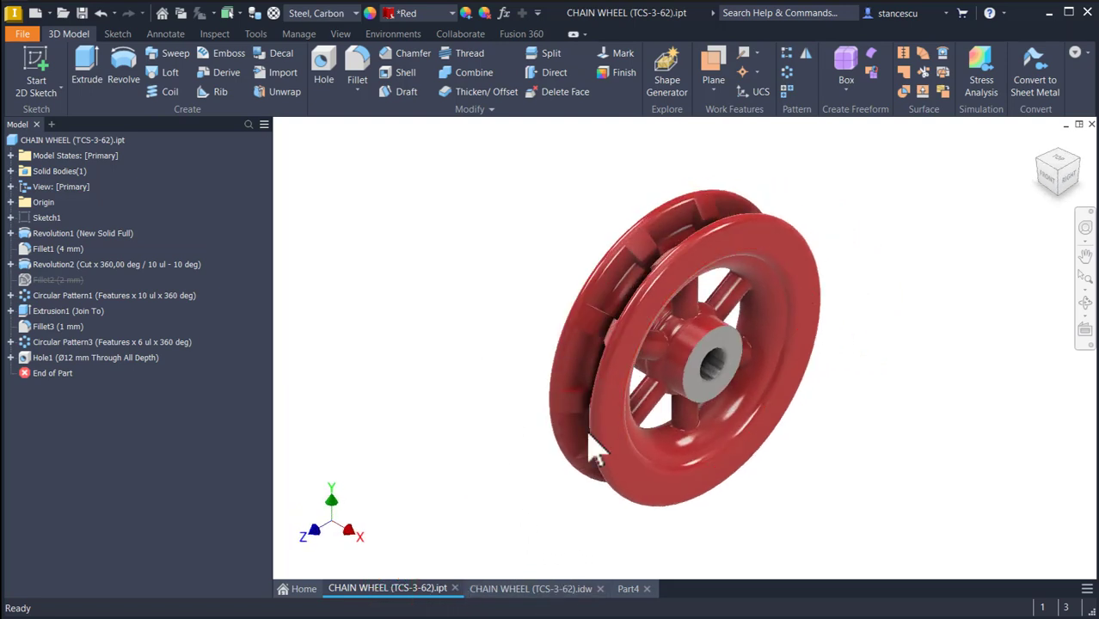
click(628, 589)
click(404, 588)
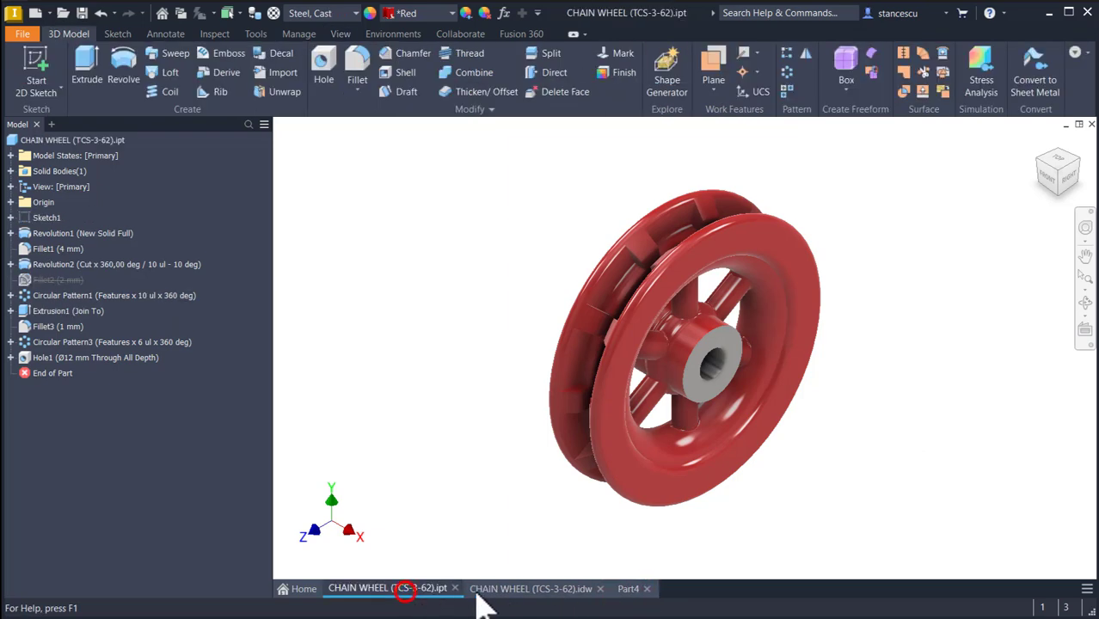
click(628, 591)
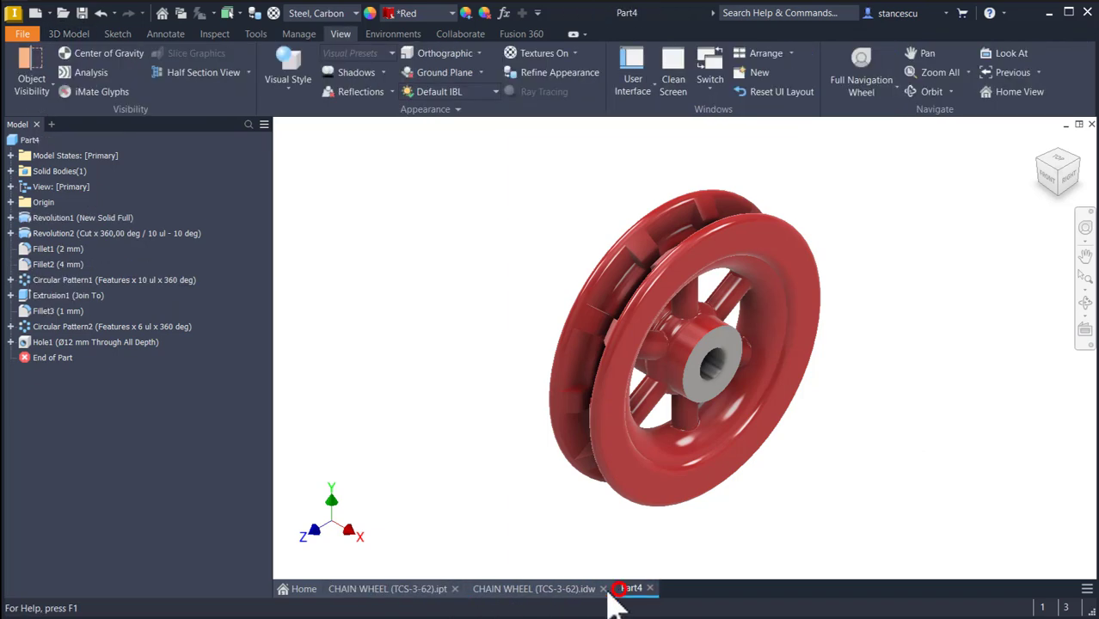
click(340, 589)
click(633, 590)
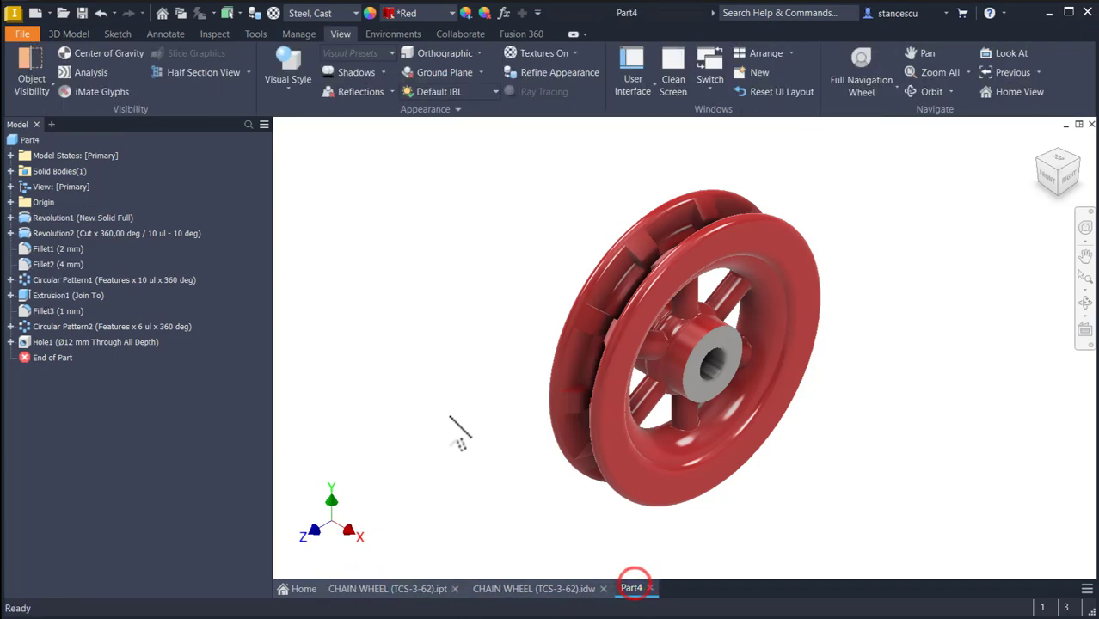
click(441, 395)
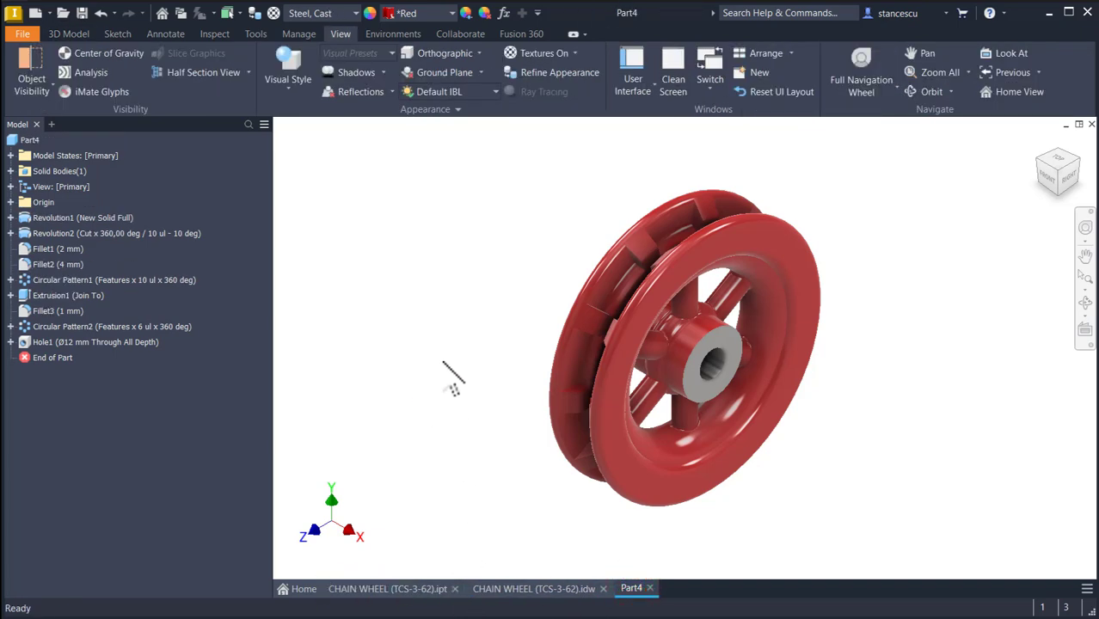